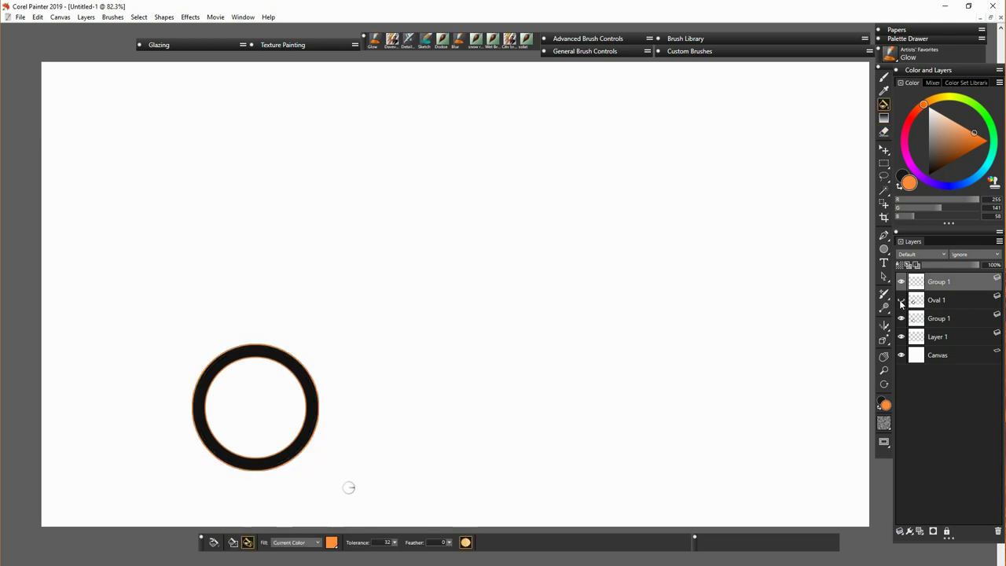
Step: Duplicate the Oval 1 tire layer, select the lower copy, and sample the tire's dark gray (RGB 38, 38, 40) as the paint color
{"action": "right_click", "coordinate": [938, 299]}
{"action": "left_click", "coordinate": [904, 321]}
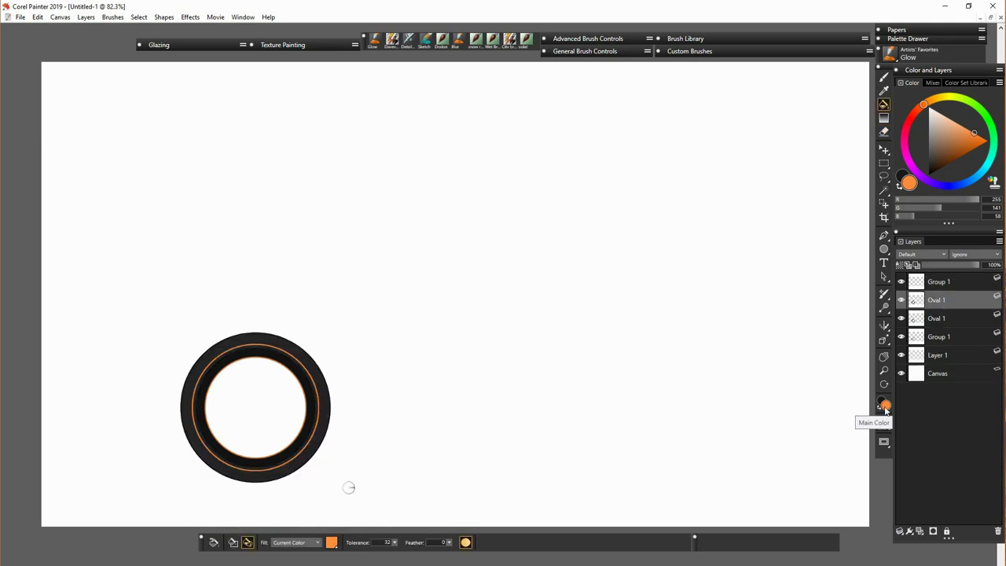
{"action": "key", "text": "f"}
{"action": "left_click", "coordinate": [942, 320]}
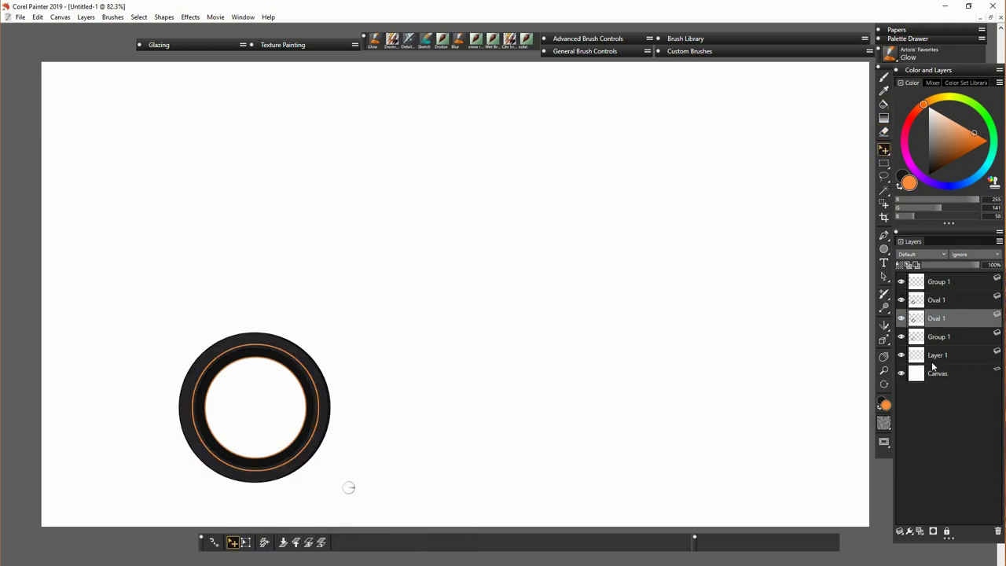
{"action": "key", "text": "k"}
{"action": "left_click", "coordinate": [323, 404], "text": "alt"}
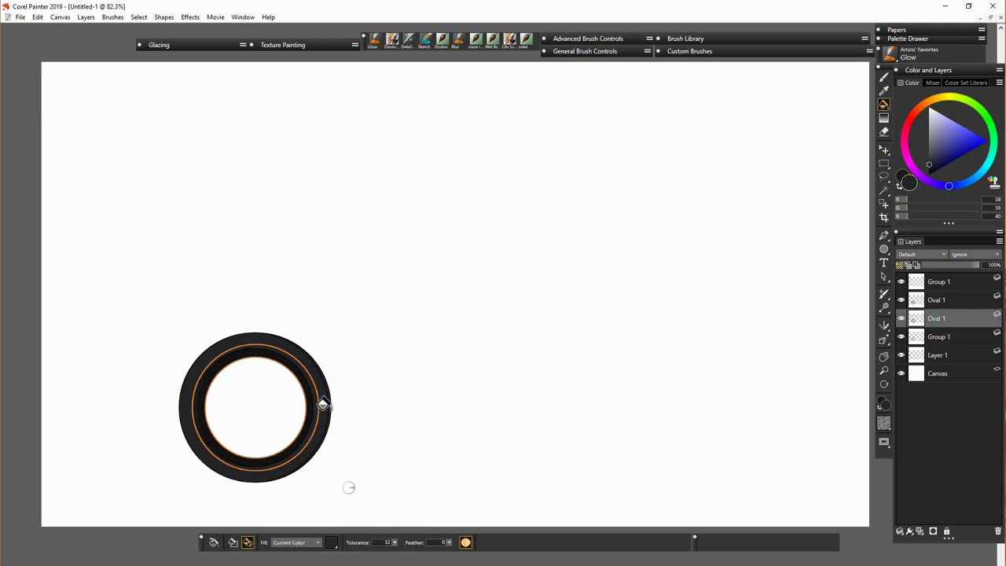
Step: Duplicate the top Group 1 layer of orange ring outlines and scale the copy to 65% with the aspect ratio constrained
{"action": "left_click", "coordinate": [938, 281]}
{"action": "right_click", "coordinate": [943, 283]}
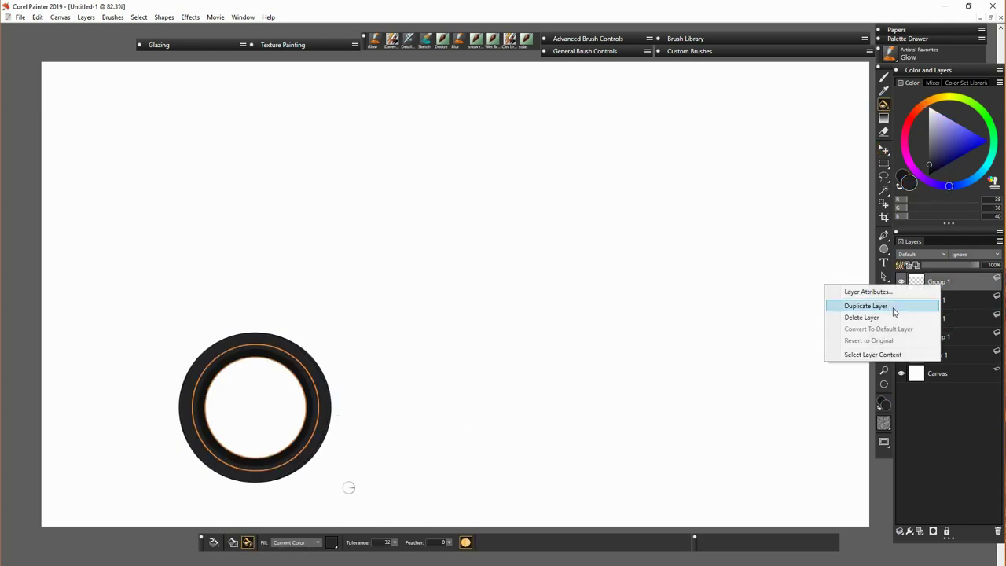
{"action": "left_click", "coordinate": [904, 305]}
{"action": "left_click", "coordinate": [220, 200]}
{"action": "type", "text": "65.0"}
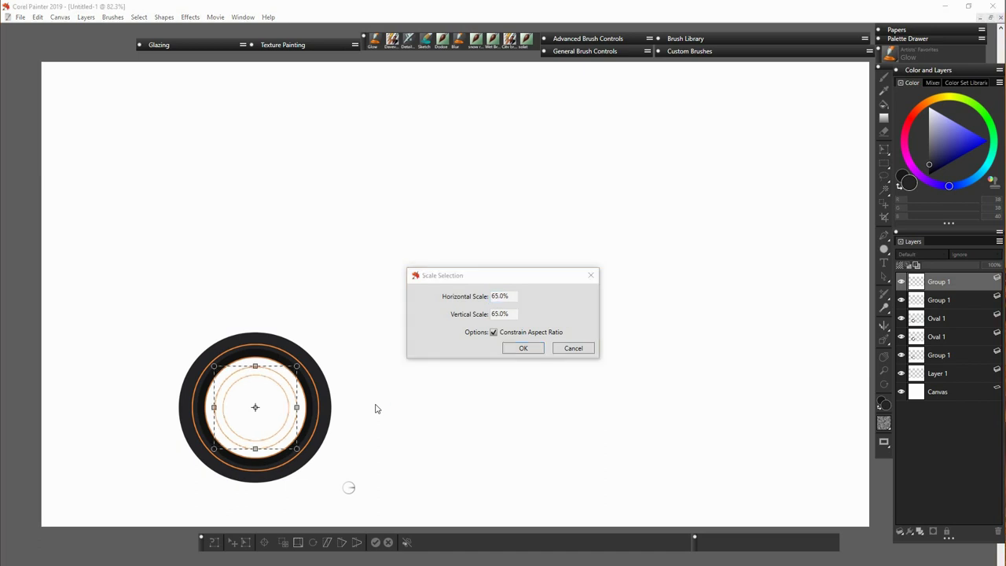
{"action": "key", "text": "Return"}
{"action": "key", "text": "f"}
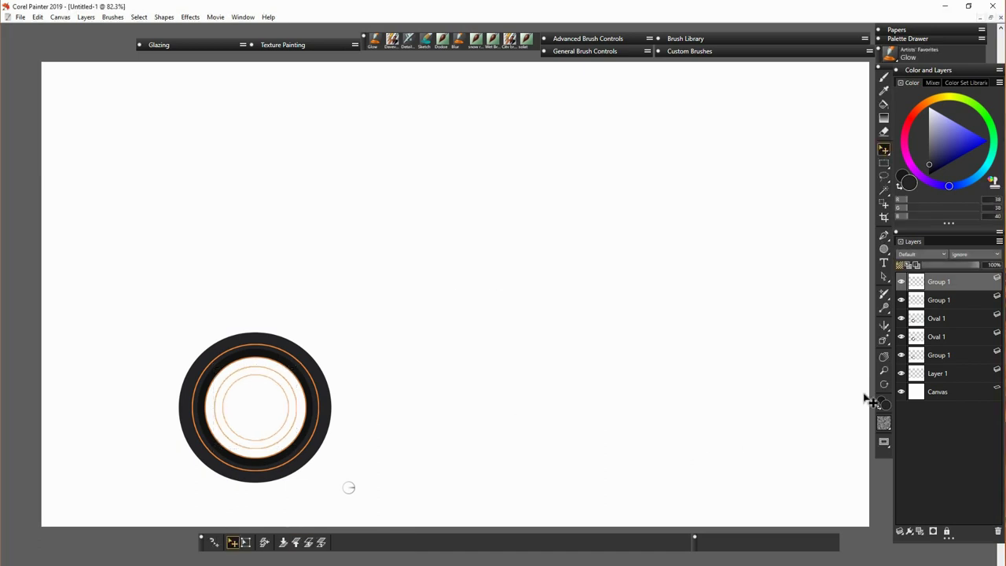
Step: Fill the band between the two smaller orange outlines with medium gray (RGB 144, 144, 144)
{"action": "left_click", "coordinate": [929, 137]}
{"action": "left_click", "coordinate": [883, 105]}
{"action": "left_click", "coordinate": [290, 399]}
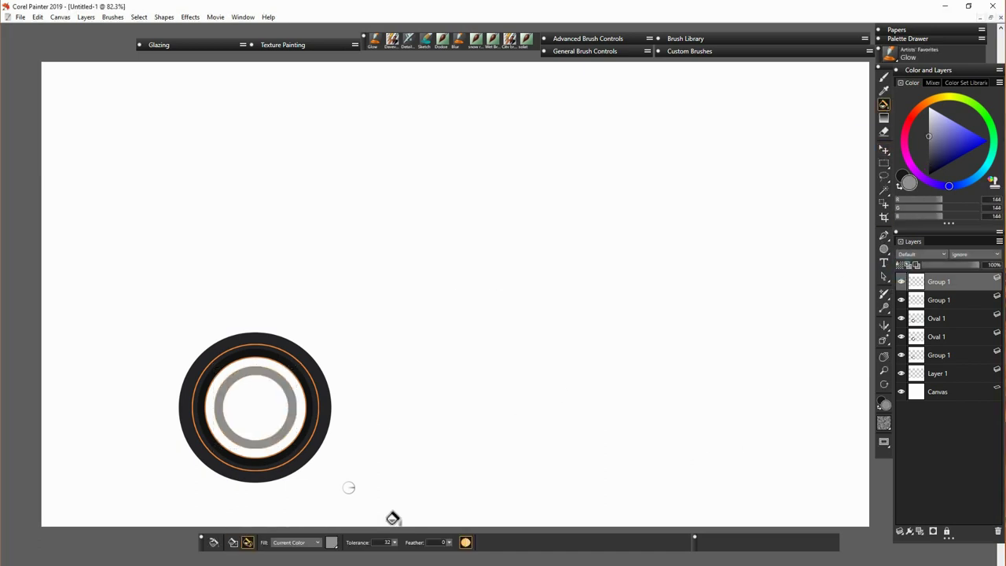
Step: Duplicate the gray ring and scale the copy down to form a smaller concentric ring inside it
{"action": "key", "text": "f"}
{"action": "left_click", "coordinate": [392, 517], "text": "alt"}
{"action": "left_click", "coordinate": [220, 199]}
{"action": "left_click", "coordinate": [523, 348]}
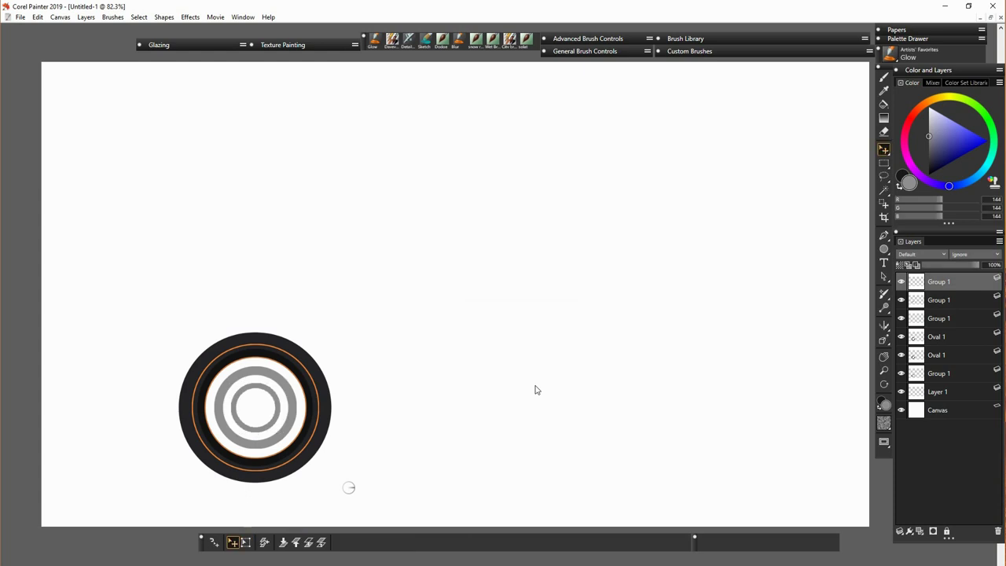
Step: Scale the third Group 1 layer, which holds the large orange outlines, to 95% with the aspect ratio constrained
{"action": "right_click", "coordinate": [942, 318]}
{"action": "left_click", "coordinate": [857, 390]}
{"action": "left_click", "coordinate": [37, 16]}
{"action": "mouse_move", "coordinate": [47, 182]}
{"action": "left_click", "coordinate": [216, 196]}
{"action": "type", "text": "95"}
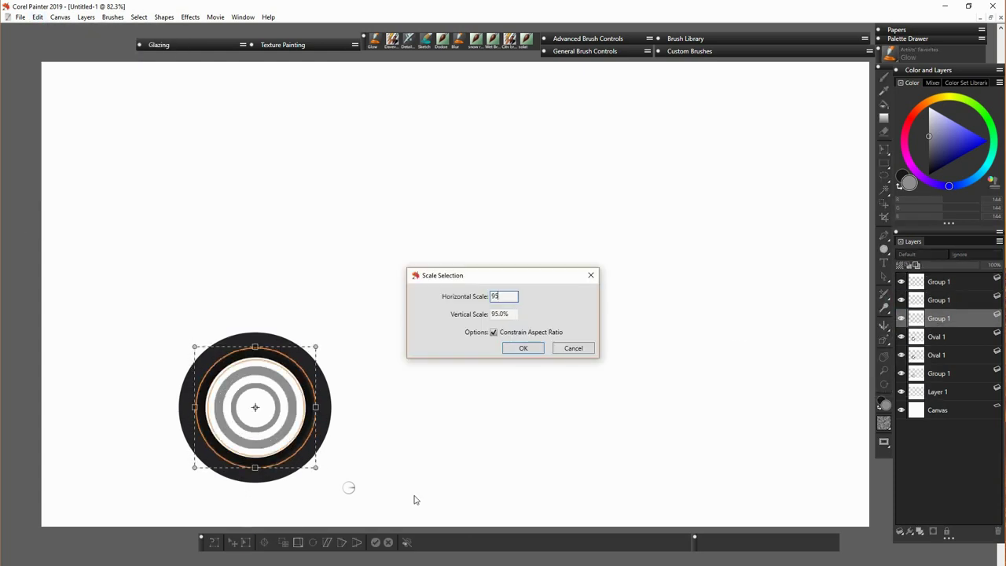
{"action": "key", "text": "Return"}
Step: Erase the inner orange outline around the white center, keeping only the outer orange ring on the tire
{"action": "key", "text": "d"}
{"action": "left_click", "coordinate": [297, 383]}
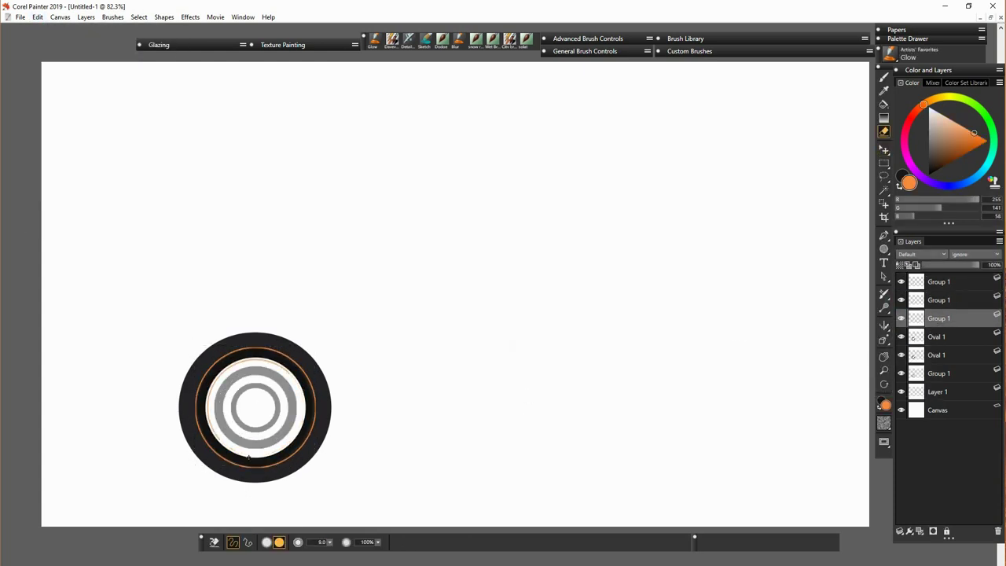
{"action": "left_click", "coordinate": [293, 426]}
Step: Try to duplicate the orange ring layer and transform the copy
{"action": "right_click", "coordinate": [902, 317]}
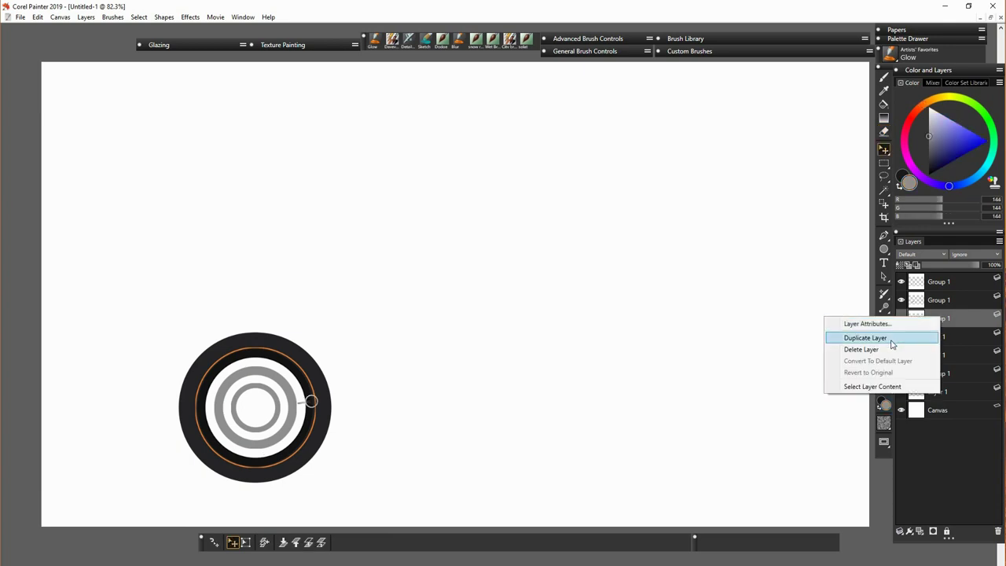
{"action": "left_click", "coordinate": [879, 337]}
{"action": "key", "text": "ctrl+t"}
{"action": "left_click_drag", "start_coordinate": [331, 481], "coordinate": [345, 414]}
{"action": "key", "text": "Return"}
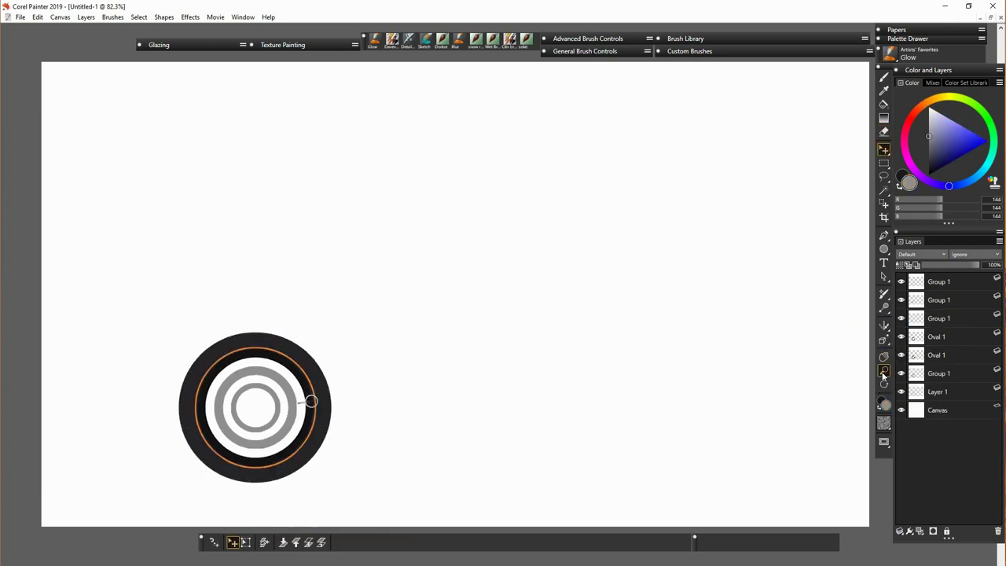
Step: Group all the wheel layers into one group and duplicate that group
{"action": "left_click", "coordinate": [914, 265]}
{"action": "left_click", "coordinate": [903, 402]}
{"action": "key", "text": "ctrl+g"}
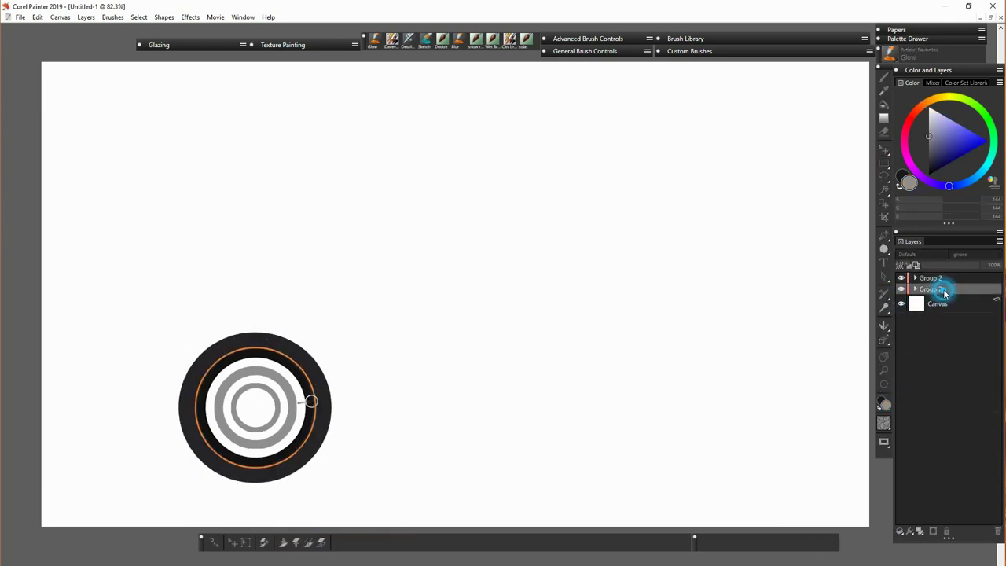
Step: Rename the lower wheel group "front W" and the upper wheel group "Back w"
{"action": "double_click", "coordinate": [940, 289]}
{"action": "type", "text": "front W"}
{"action": "key", "text": "Return"}
{"action": "double_click", "coordinate": [931, 277]}
{"action": "type", "text": "Back w"}
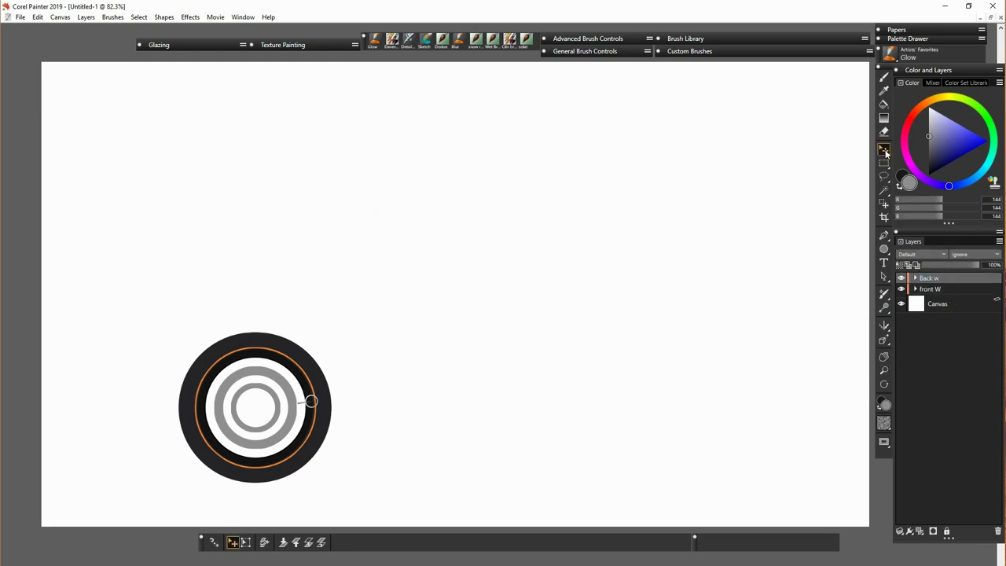
Step: Move the Back w wheel horizontally so it sits directly beside the front wheel
{"action": "left_click", "coordinate": [883, 149]}
{"action": "scroll", "coordinate": [386, 437], "scroll_direction": "down", "scroll_amount": 5}
{"action": "left_click_drag", "start_coordinate": [440, 361], "coordinate": [485, 359]}
Step: Place two more Back w duplicates farther along the row, then delete the two nearer Back w wheels, keeping the farthest one
{"action": "right_click", "coordinate": [911, 279]}
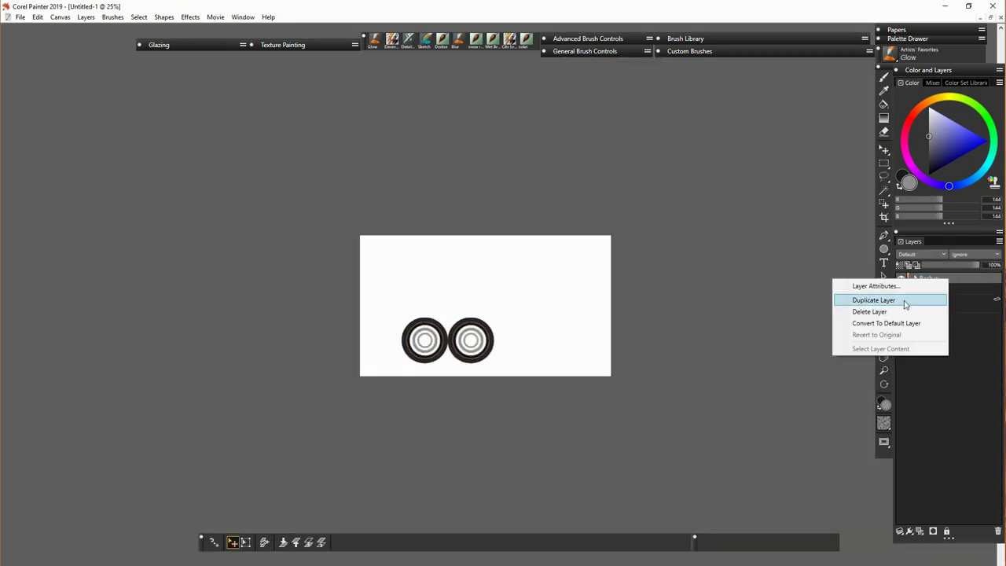
{"action": "left_click", "coordinate": [904, 304]}
{"action": "key", "text": "Right"}
{"action": "key", "text": "Right"}
{"action": "key", "text": "Right"}
{"action": "key", "text": "Right"}
{"action": "key", "text": "Right"}
{"action": "key", "text": "Right"}
{"action": "key", "text": "Right"}
{"action": "key", "text": "Right"}
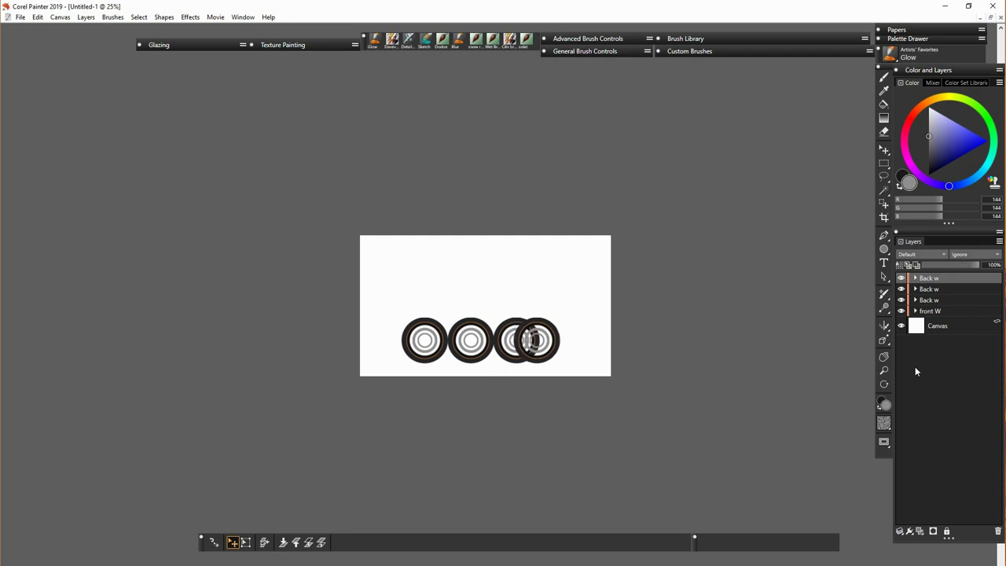
{"action": "left_click", "coordinate": [998, 531]}
{"action": "left_click", "coordinate": [997, 531]}
Step: Scale down the larger gray ring in the Back w group so it nests inside the smaller gray ring
{"action": "key", "text": "ctrl+plus"}
{"action": "key", "text": "ctrl+plus"}
{"action": "key", "text": "ctrl+plus"}
{"action": "key", "text": "ctrl+plus"}
{"action": "left_click", "coordinate": [914, 277]}
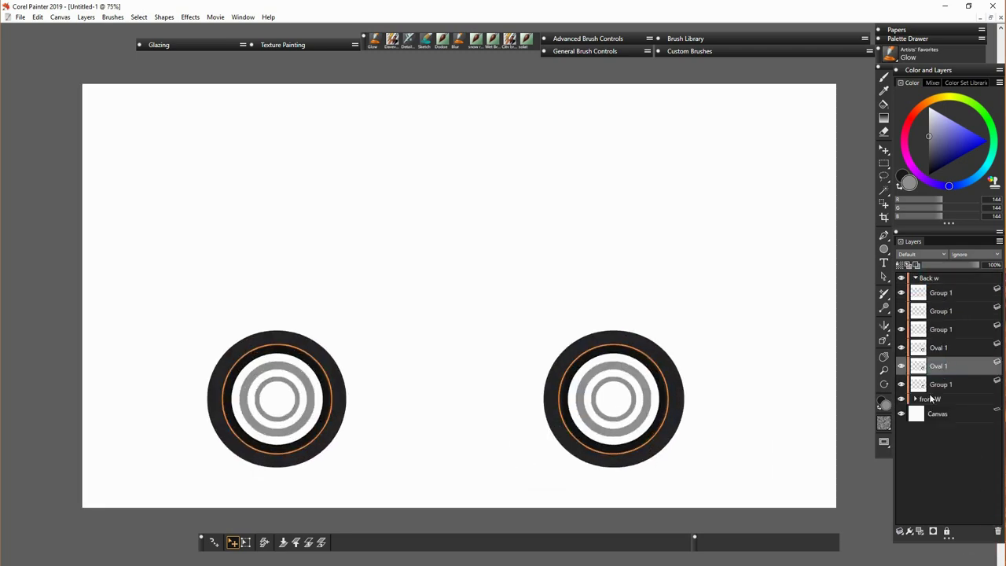
{"action": "key", "text": "Down"}
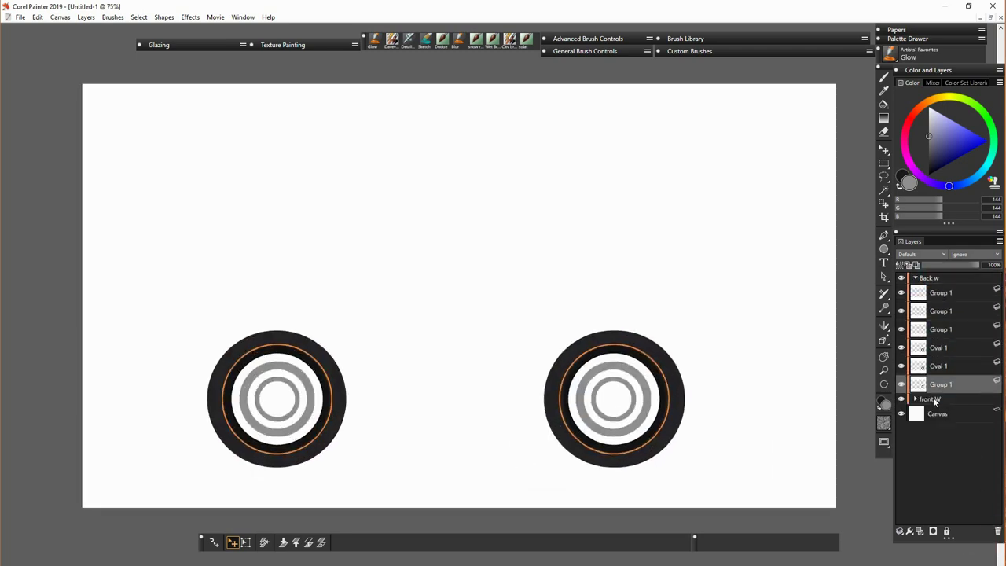
{"action": "left_click", "coordinate": [941, 310]}
{"action": "left_click", "coordinate": [37, 17]}
{"action": "left_click", "coordinate": [94, 105]}
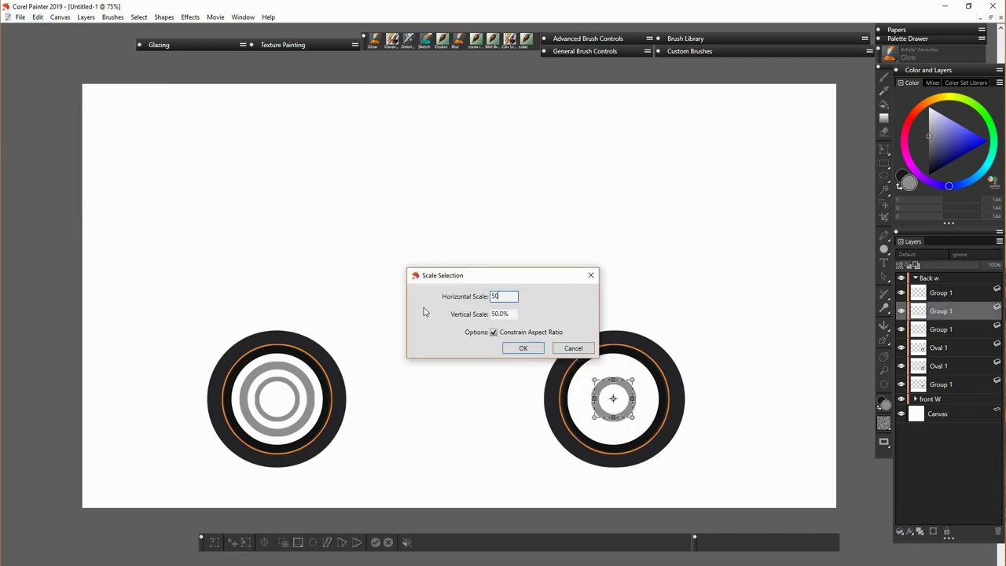
{"action": "type", "text": "400"}
{"action": "key", "text": "Escape"}
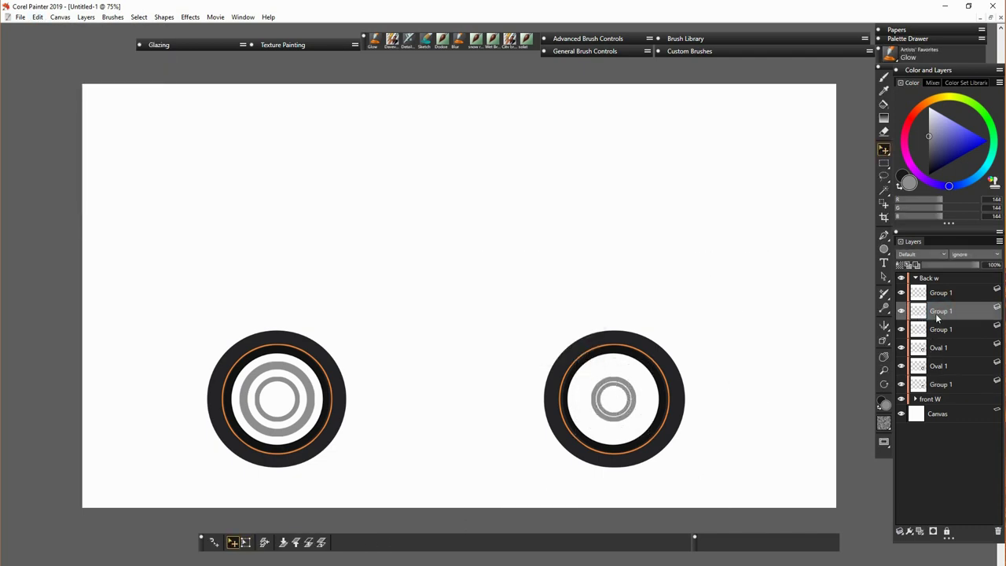
Step: Scale a duplicate of the back wheel's nested gray ring to 75% and merge the gray hub rings onto one layer
{"action": "left_click", "coordinate": [37, 16]}
{"action": "left_click", "coordinate": [197, 182]}
{"action": "type", "text": "90"}
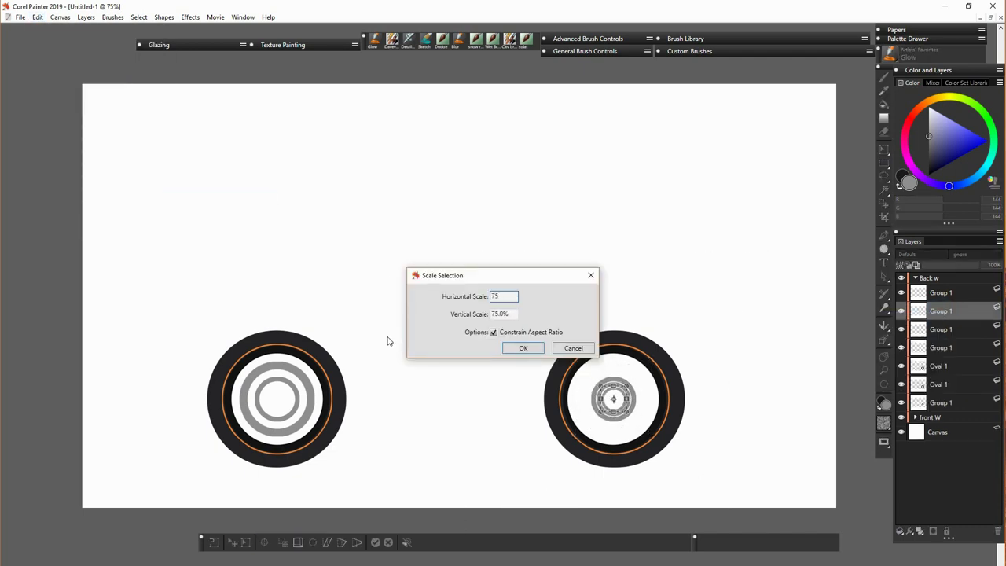
{"action": "key", "text": "Return"}
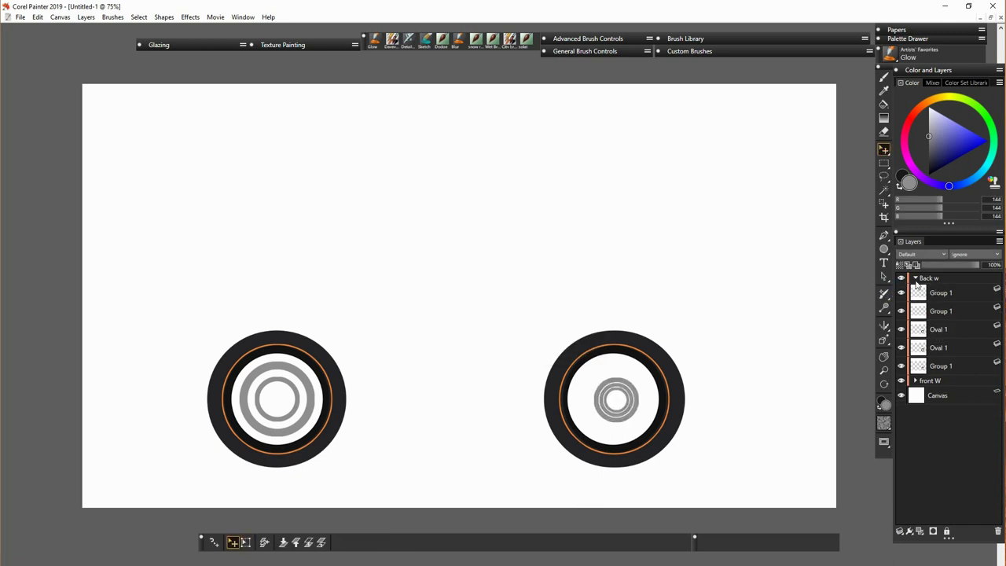
Step: Expand the front W group and combine its two gray rings onto a single layer
{"action": "left_click", "coordinate": [915, 278]}
{"action": "left_click", "coordinate": [914, 289]}
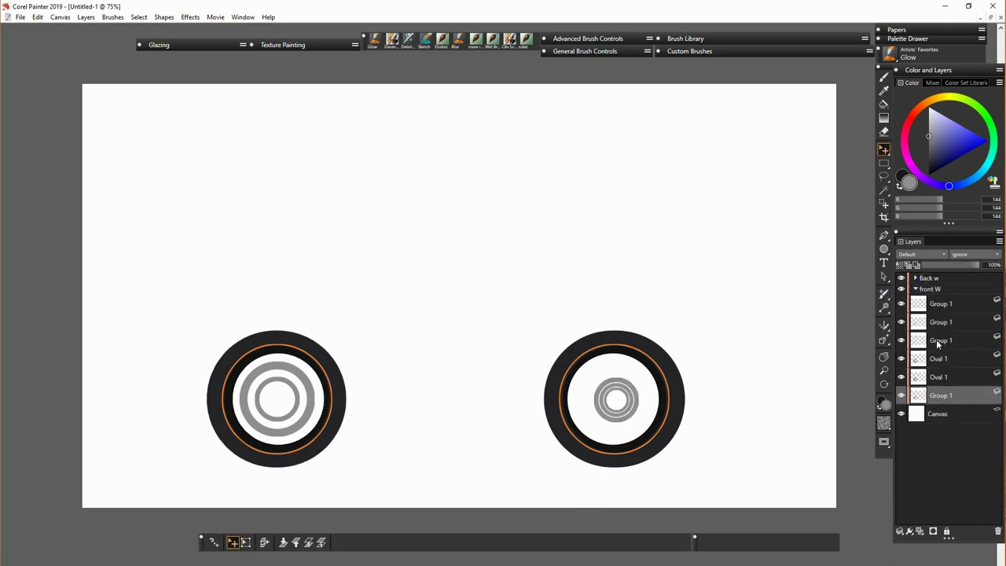
{"action": "left_click_drag", "start_coordinate": [938, 343], "coordinate": [950, 329]}
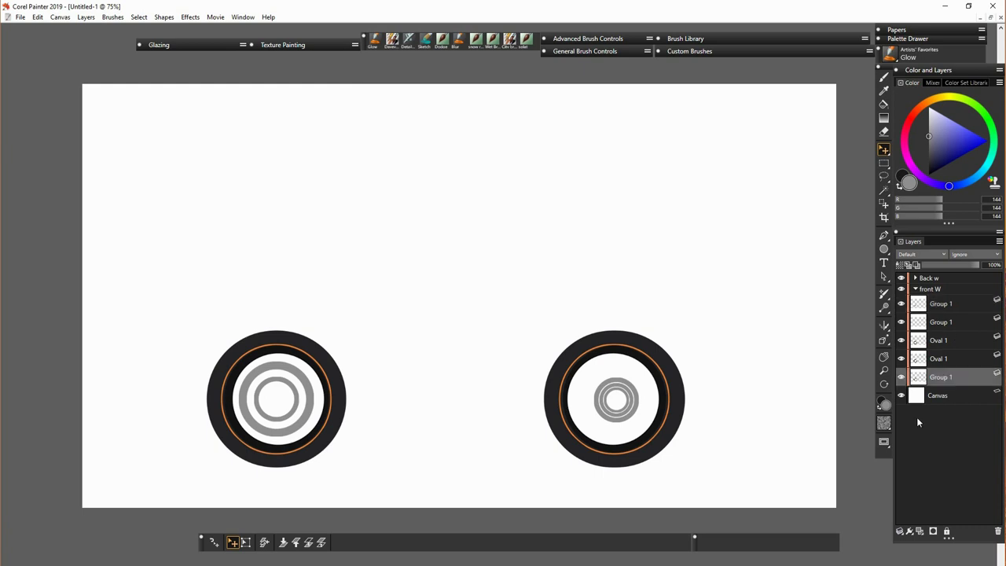
Step: With the back wheel's gray ring layer selected, center Kaleidoscope painting on the hub and set it to 12 planes
{"action": "left_click", "coordinate": [915, 278]}
{"action": "left_click", "coordinate": [914, 380]}
{"action": "left_click", "coordinate": [940, 292]}
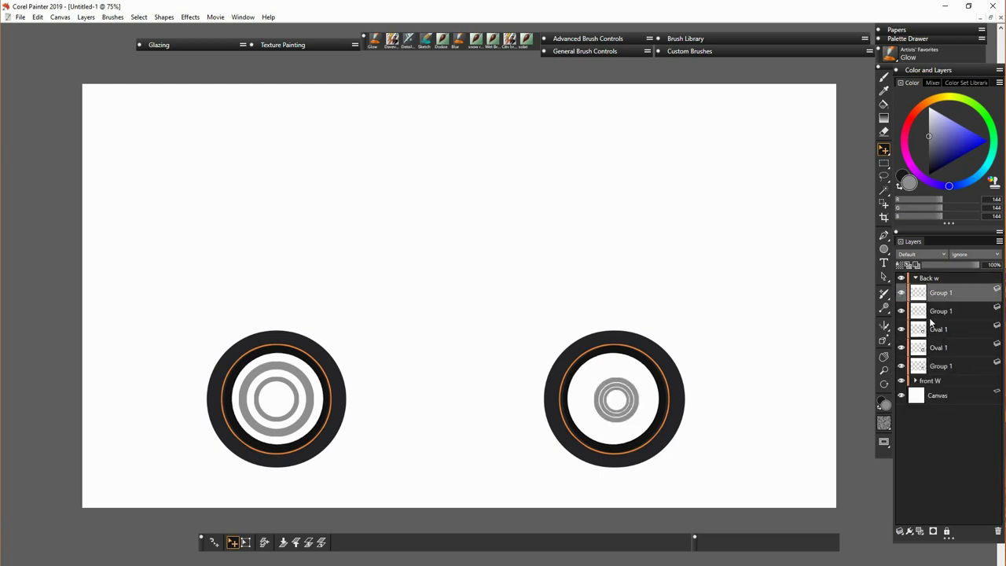
{"action": "key", "text": "ctrl+plus"}
{"action": "key", "text": "ctrl+plus"}
{"action": "key", "text": "ctrl+plus"}
{"action": "key", "text": "ctrl+plus"}
{"action": "key", "text": "ctrl+minus"}
{"action": "key", "text": "ctrl+minus"}
{"action": "left_click", "coordinate": [883, 325]}
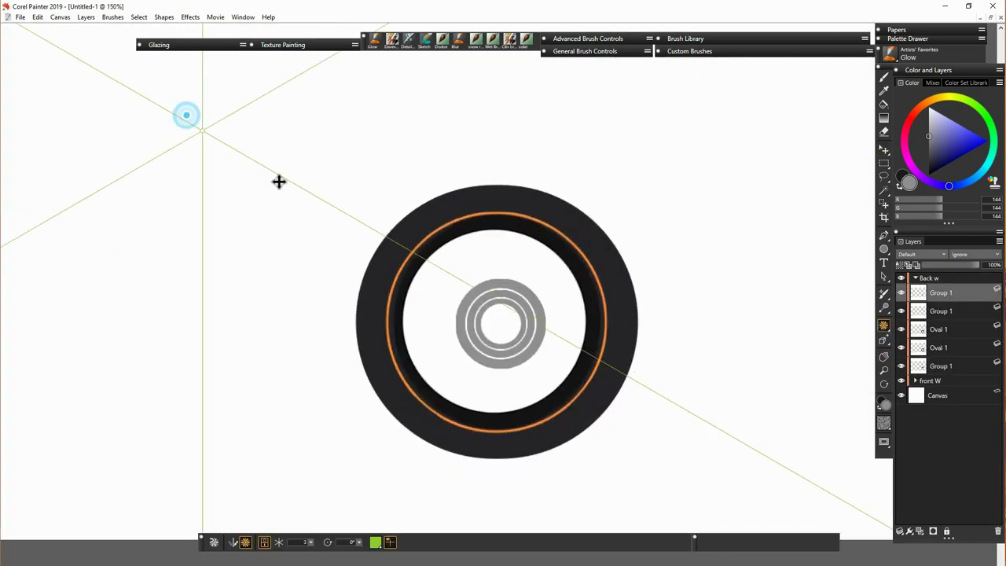
{"action": "left_click_drag", "start_coordinate": [186, 114], "coordinate": [505, 327]}
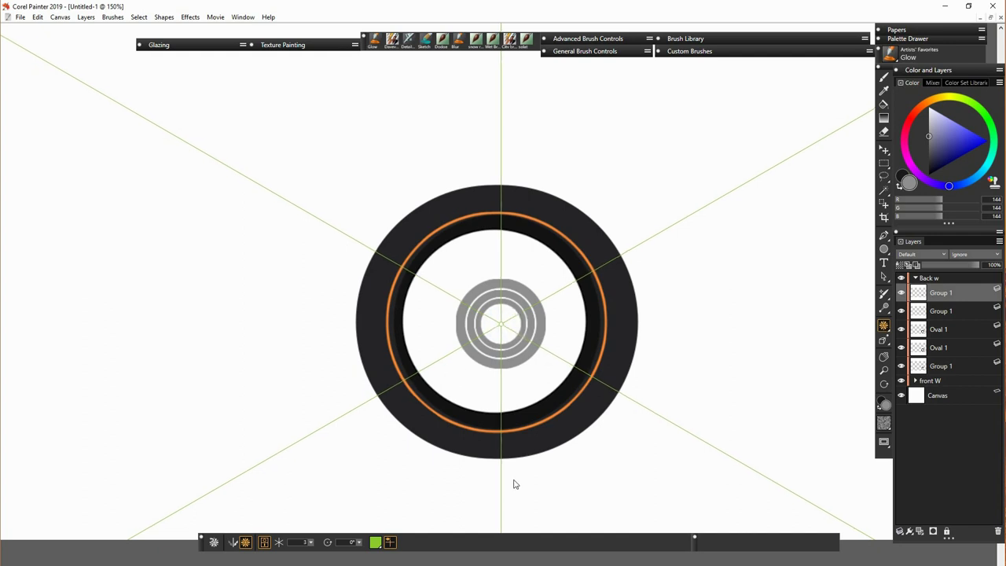
{"action": "left_click_drag", "start_coordinate": [310, 542], "coordinate": [373, 561]}
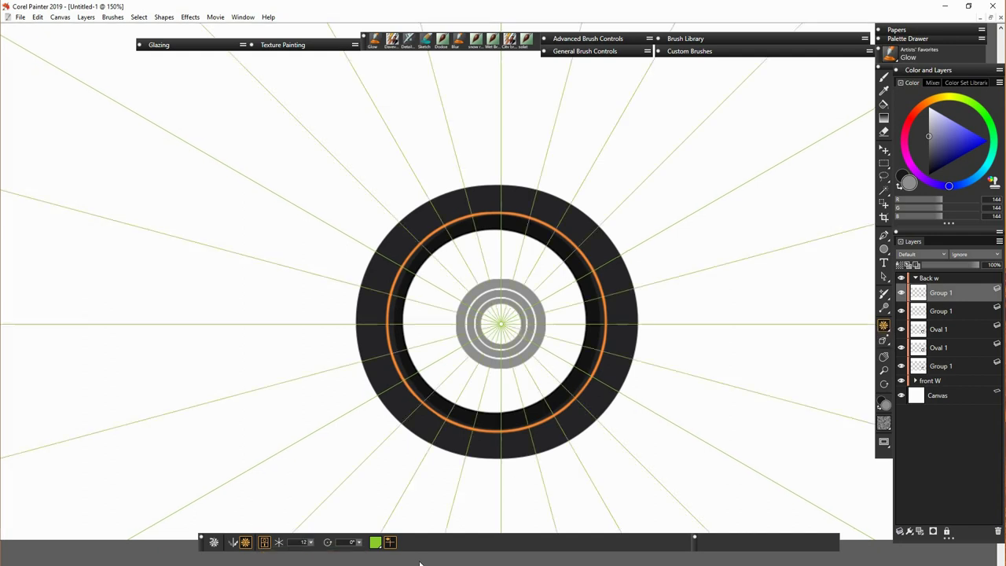
Step: Erase notches around the back hub's outer ring to form gear teeth, and add Detail Airbrush marks linking the inner rings
{"action": "key", "text": "n"}
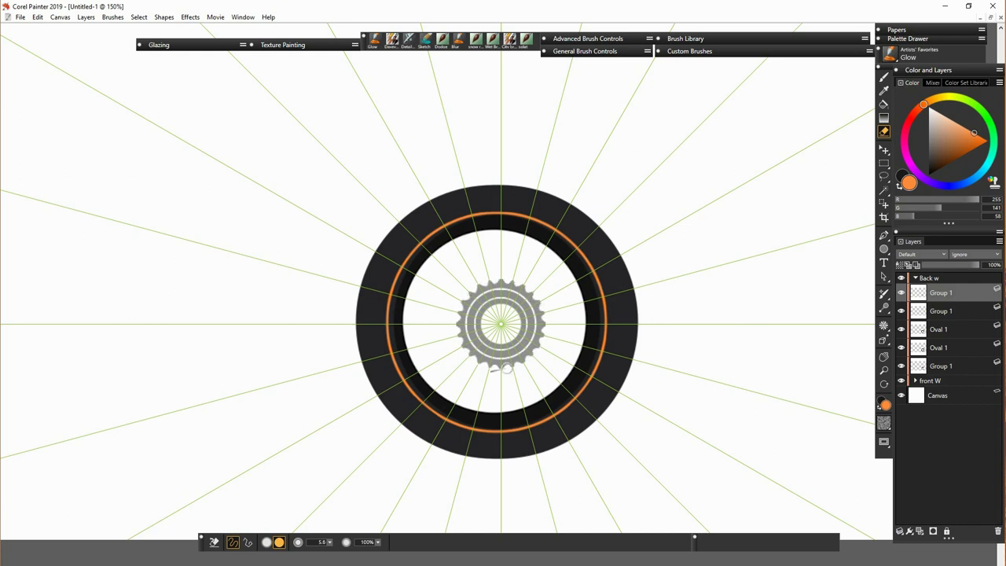
{"action": "key", "text": "b"}
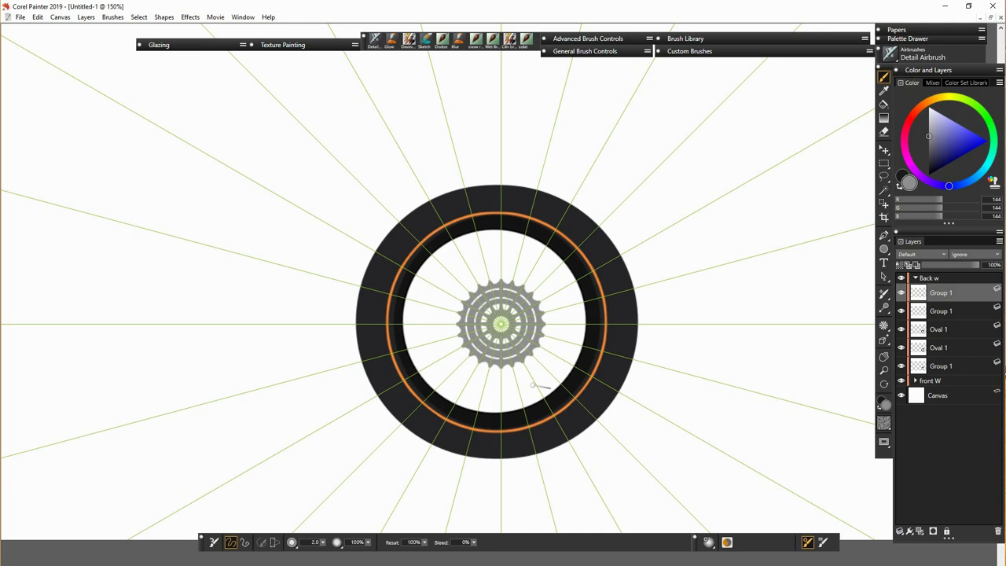
Step: Reduce the kaleidoscope to 4 planes and add a new layer above the Oval 1 layers in the Back w group
{"action": "key", "text": "k"}
{"action": "left_click_drag", "start_coordinate": [306, 560], "coordinate": [279, 559]}
{"action": "left_click", "coordinate": [941, 330]}
Step: Hide the two upper Group 1 layers and both Oval 1 layers of the back wheel, leaving only the black rim
{"action": "left_click", "coordinate": [900, 292]}
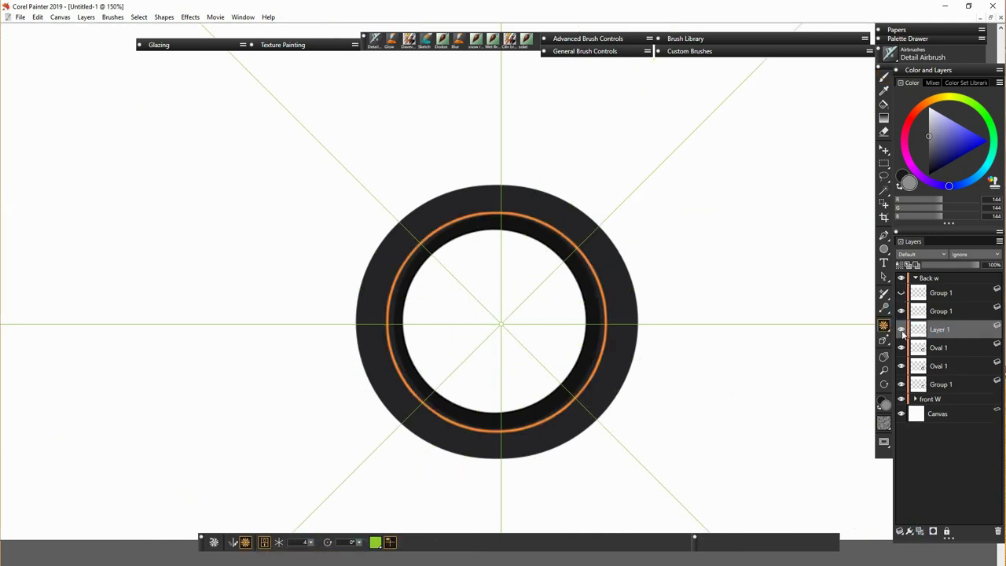
{"action": "left_click", "coordinate": [900, 310]}
{"action": "left_click", "coordinate": [900, 347]}
{"action": "left_click", "coordinate": [901, 366]}
Step: Select Layer 1 in the Back w group and recenter the kaleidoscope planes on the middle of the black rim
{"action": "left_click", "coordinate": [940, 384]}
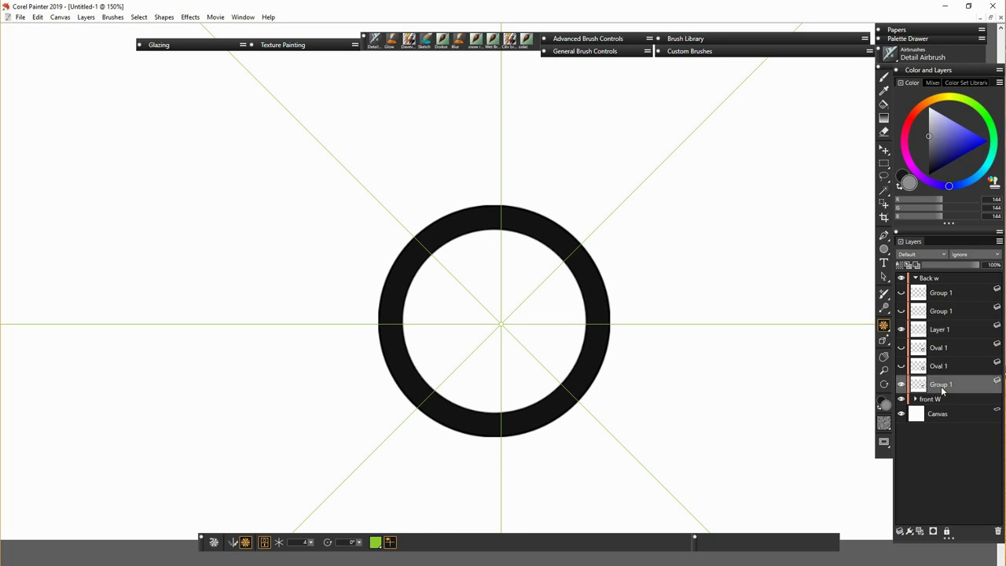
{"action": "left_click", "coordinate": [949, 330]}
{"action": "left_click_drag", "start_coordinate": [501, 324], "coordinate": [498, 328]}
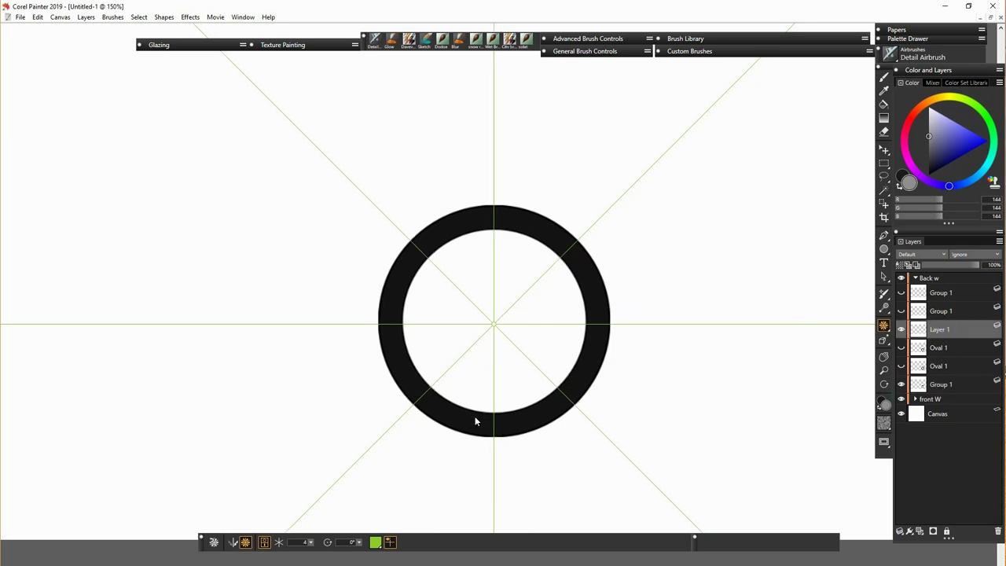
Step: Paint four mirrored spokes from the rim to the center with the Detail Airbrush in the rim's sampled near-black (RGB 23, 23, 23)
{"action": "key", "text": "b"}
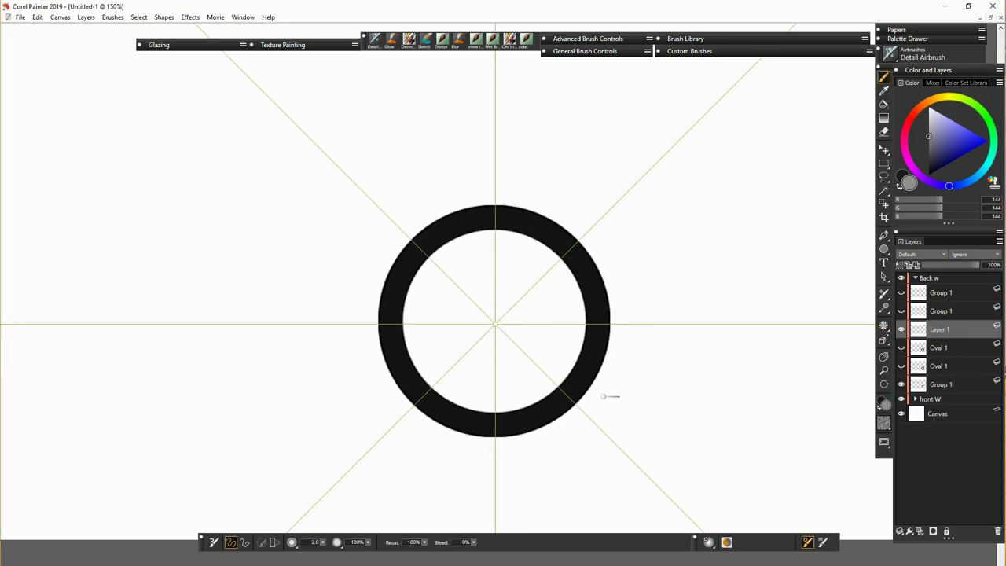
{"action": "left_click", "coordinate": [595, 353], "text": "alt"}
{"action": "mouse_move", "coordinate": [495, 232]}
{"action": "left_mouse_down"}
{"action": "mouse_move", "coordinate": [495, 369]}
{"action": "mouse_move", "coordinate": [490, 359]}
{"action": "left_mouse_up"}
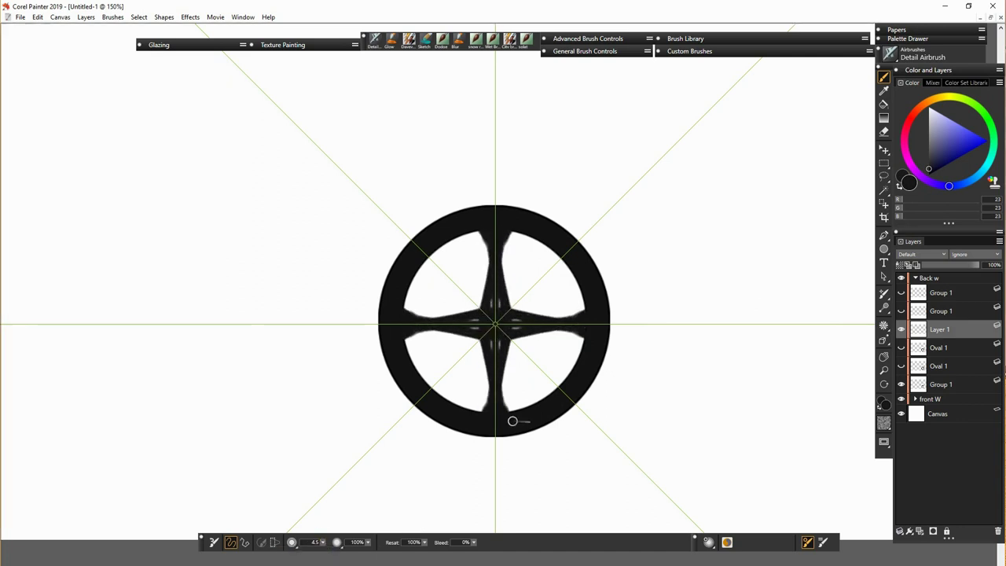
Step: Undo the four painted spokes and reduce the kaleidoscope to 3 planes
{"action": "key", "text": "ctrl+z"}
{"action": "key", "text": "ctrl+z"}
{"action": "key", "text": "ctrl+z"}
{"action": "left_click", "coordinate": [264, 542]}
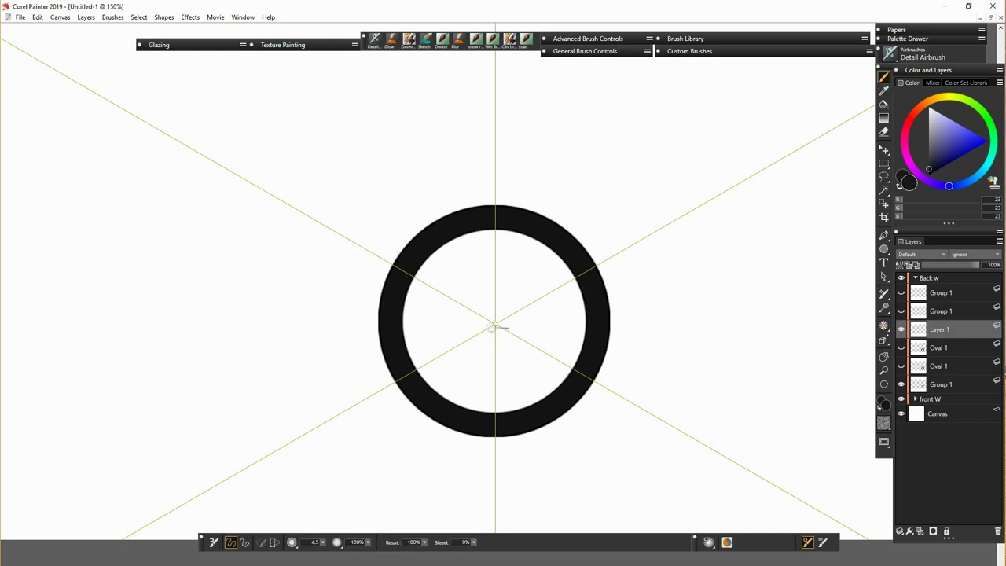
Step: Paint three mirrored near-black spokes from the center to the back wheel's rim with the Detail Airbrush
{"action": "left_click_drag", "start_coordinate": [494, 326], "coordinate": [498, 413]}
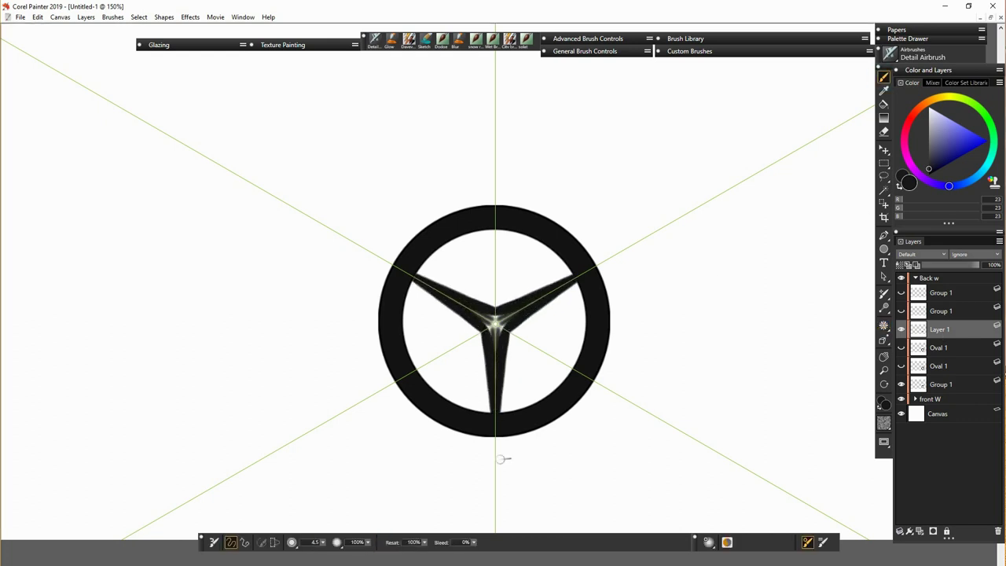
{"action": "key", "text": "n"}
{"action": "key", "text": "b"}
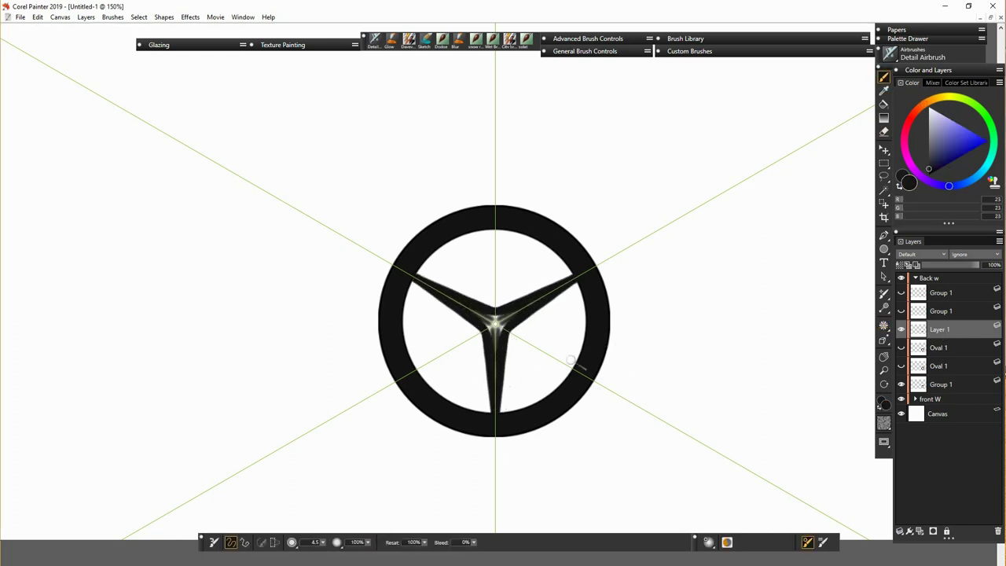
Step: Duplicate the back wheel's spoke layer (Layer 1) and move one set of spokes onto the center of the front wheel
{"action": "right_click", "coordinate": [947, 330]}
{"action": "left_click", "coordinate": [872, 348]}
{"action": "key", "text": "ctrl+minus"}
{"action": "key", "text": "ctrl+minus"}
{"action": "left_click", "coordinate": [883, 149]}
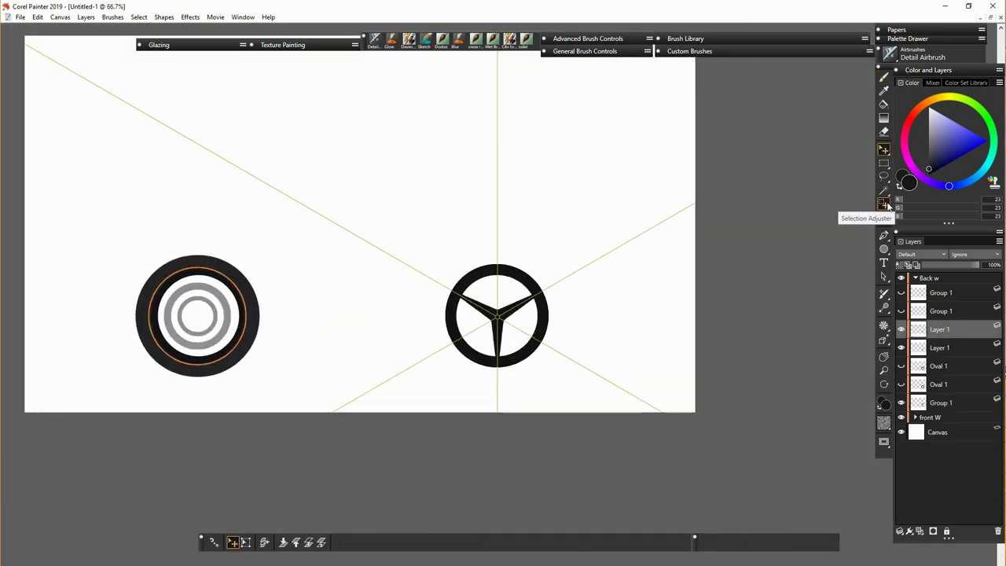
{"action": "key", "text": "ctrl+minus"}
{"action": "key", "text": "ctrl+minus"}
{"action": "key", "text": "ctrl+minus"}
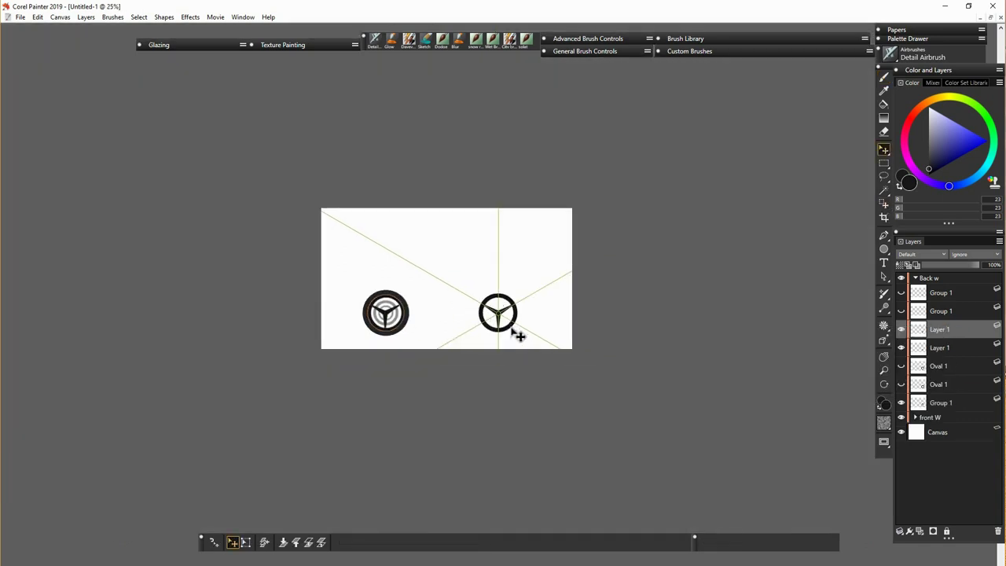
Step: Show the back wheel's two Oval 1 layers and both upper Group 1 layers again
{"action": "key", "text": "ctrl+plus"}
{"action": "key", "text": "ctrl+plus"}
{"action": "key", "text": "ctrl+plus"}
{"action": "key", "text": "ctrl+plus"}
{"action": "key", "text": "ctrl+plus"}
{"action": "left_click", "coordinate": [901, 347]}
{"action": "left_click", "coordinate": [901, 348]}
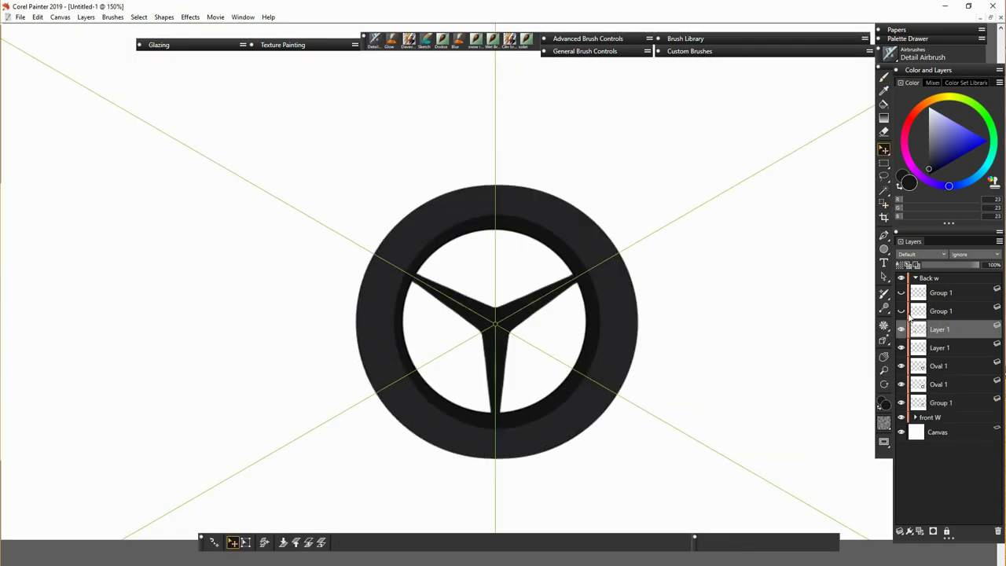
{"action": "left_click", "coordinate": [901, 310]}
{"action": "left_click", "coordinate": [901, 292]}
Step: Nudge the back wheel's spokes and black rim slightly right within the tire, and collapse the Back w group
{"action": "left_click", "coordinate": [905, 347]}
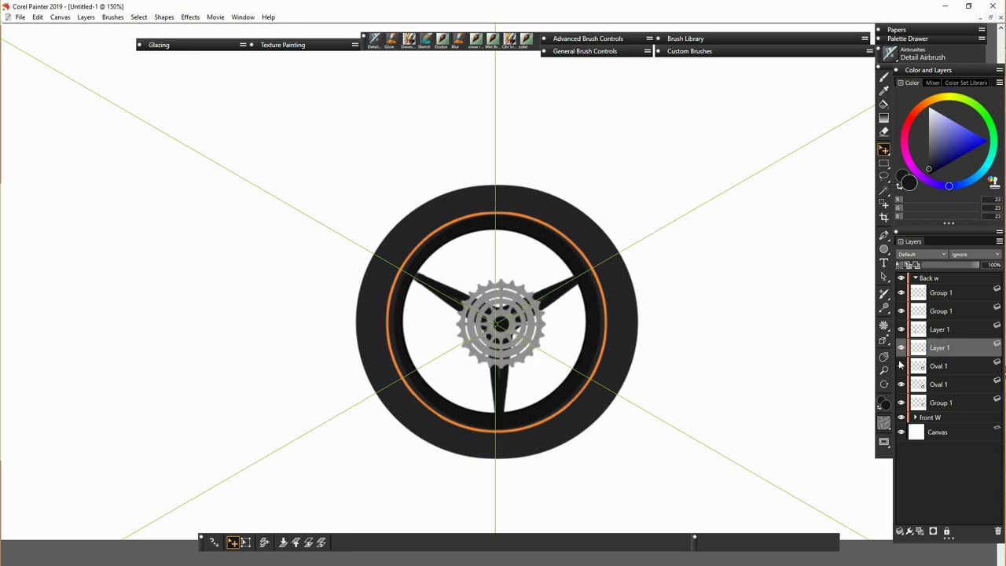
{"action": "left_click", "coordinate": [943, 401]}
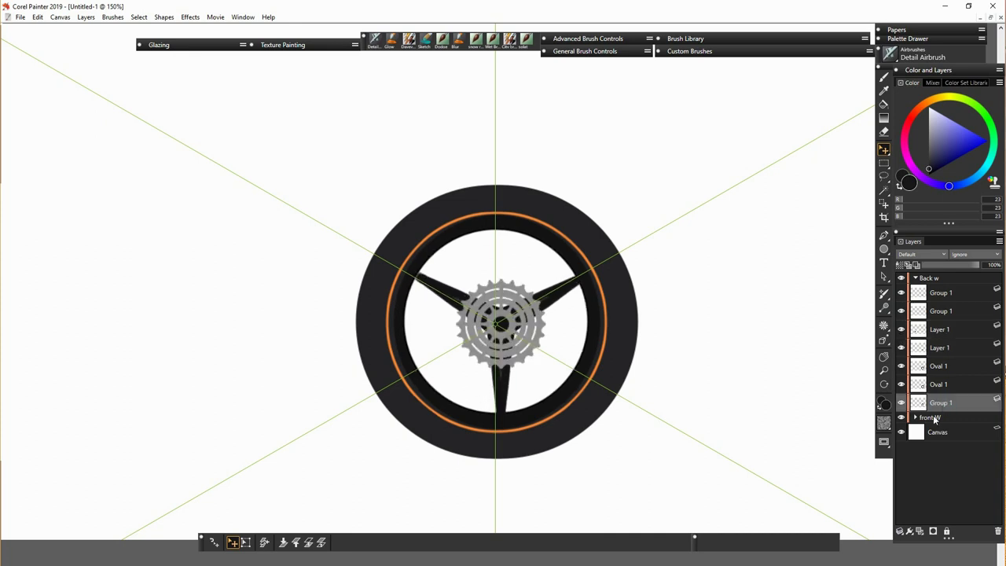
{"action": "left_click", "coordinate": [942, 386]}
{"action": "left_click", "coordinate": [914, 278]}
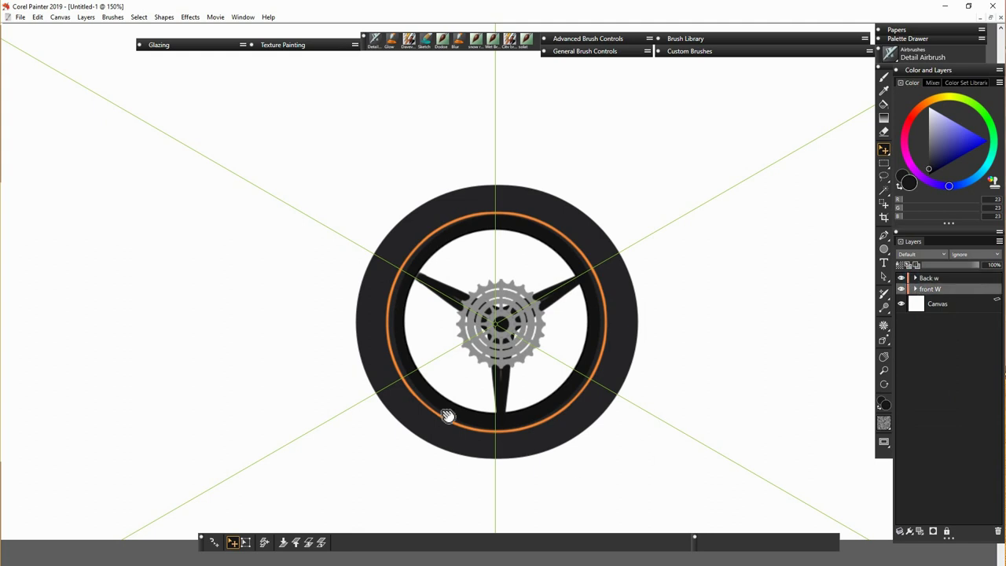
Step: Recenter the kaleidoscope planes on the middle of the front wheel
{"action": "left_click_drag", "start_coordinate": [446, 415], "coordinate": [925, 404]}
{"action": "left_click", "coordinate": [883, 324]}
{"action": "key", "text": "ctrl+minus"}
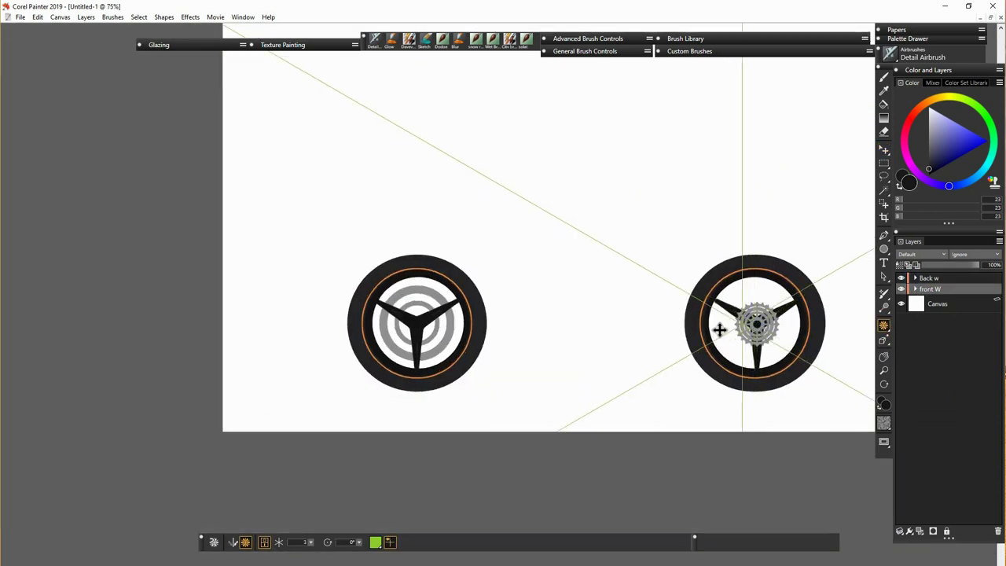
{"action": "left_click_drag", "start_coordinate": [718, 329], "coordinate": [417, 318]}
Step: Move the front wheel's spoke layer (Layer 1) out of the Back w group to the bottom of the front W group
{"action": "left_click", "coordinate": [914, 289]}
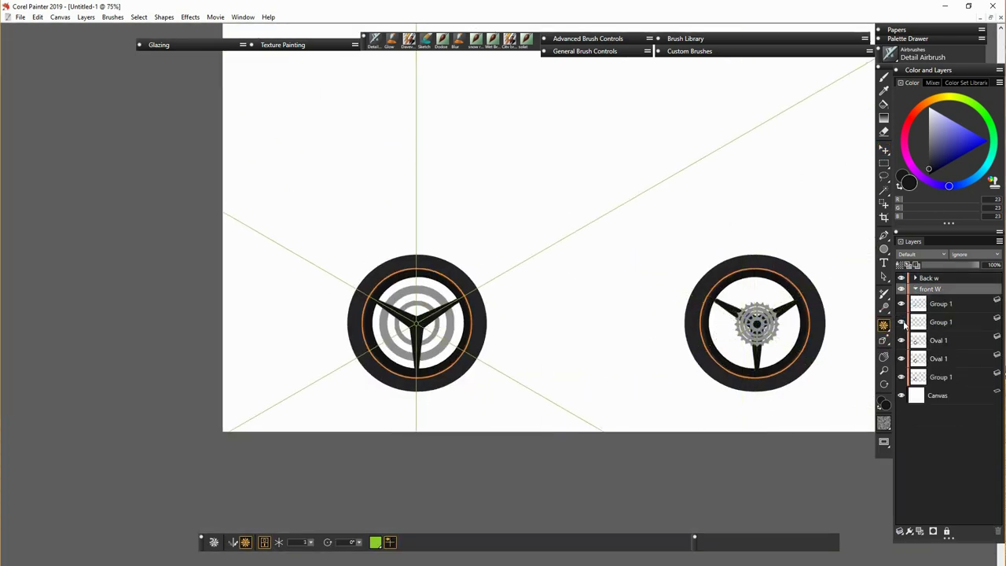
{"action": "left_click_drag", "start_coordinate": [903, 322], "coordinate": [948, 424]}
{"action": "left_click", "coordinate": [914, 296]}
{"action": "key", "text": "ctrl+plus"}
{"action": "key", "text": "ctrl+plus"}
{"action": "key", "text": "ctrl+plus"}
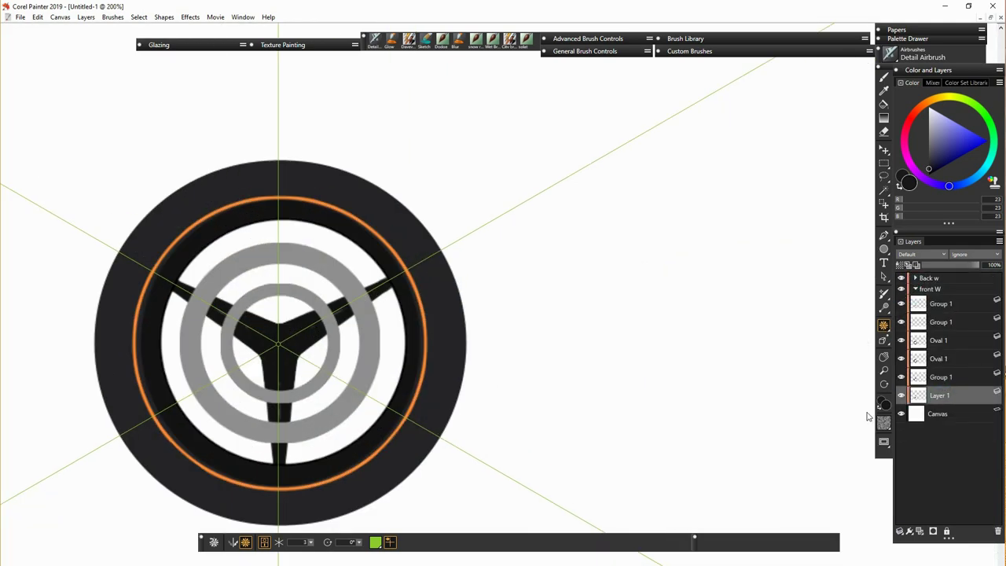
Step: Select the top Group 1 layer in front W and hide all its other layers, leaving only the gray rings
{"action": "left_click", "coordinate": [941, 303]}
{"action": "left_click", "coordinate": [901, 395]}
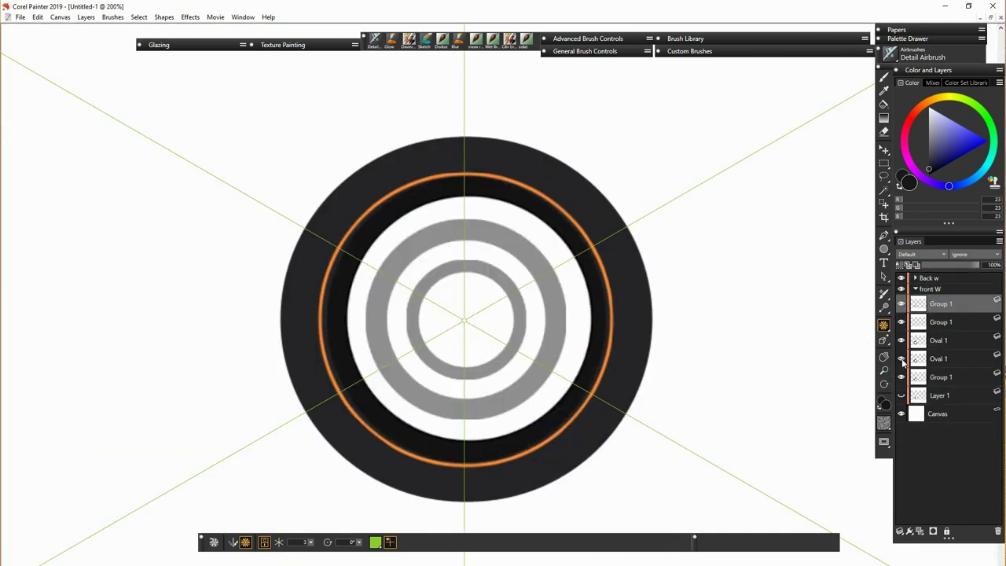
{"action": "left_click", "coordinate": [901, 358]}
{"action": "left_click", "coordinate": [901, 321]}
{"action": "left_click", "coordinate": [901, 340]}
{"action": "left_click", "coordinate": [901, 377]}
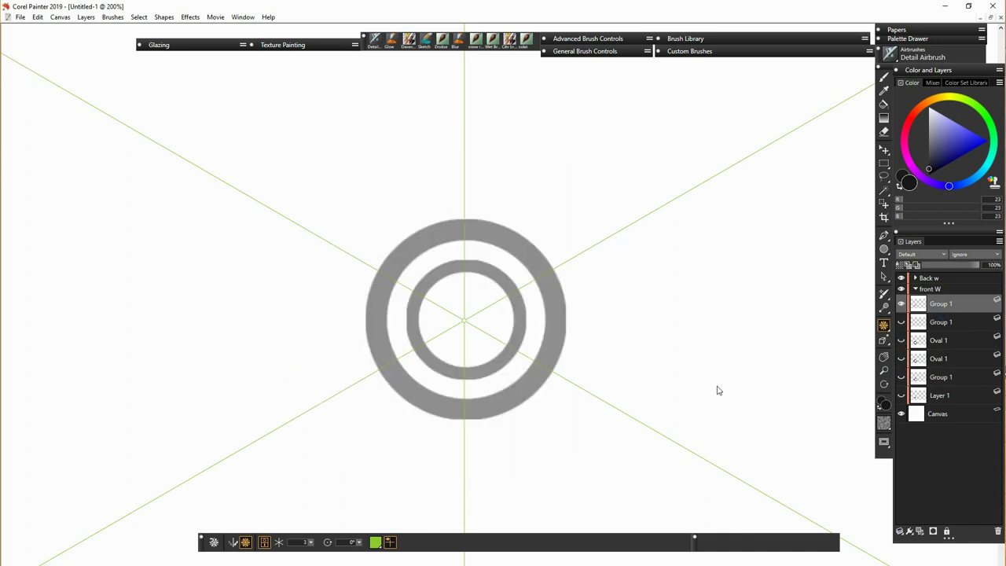
Step: Paint mirrored gray lugs and hub spokes on the rings with 6 kaleidoscope planes, and erase holes around the outer ring with 12 planes
{"action": "left_click", "coordinate": [883, 76]}
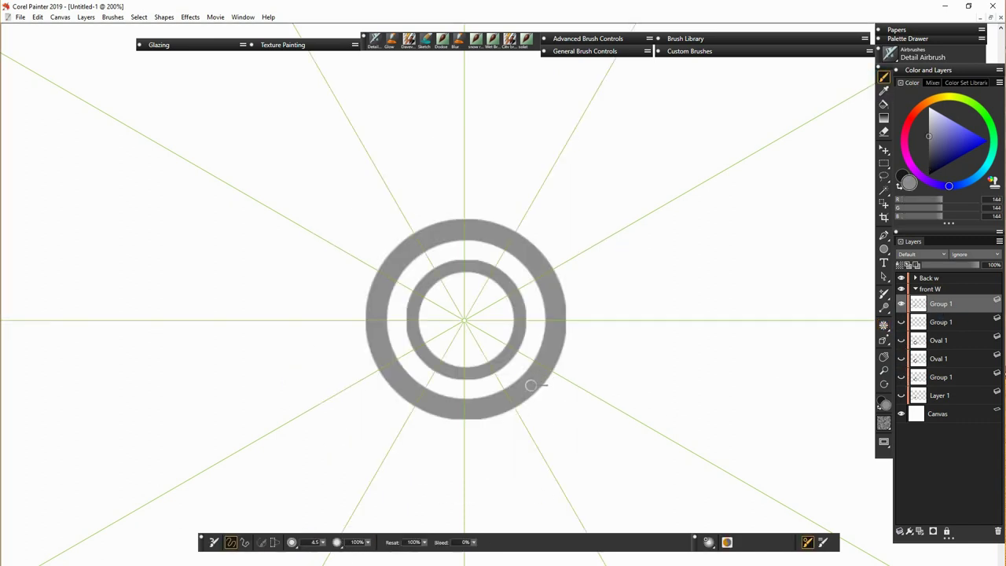
{"action": "left_click_drag", "start_coordinate": [462, 402], "coordinate": [468, 394]}
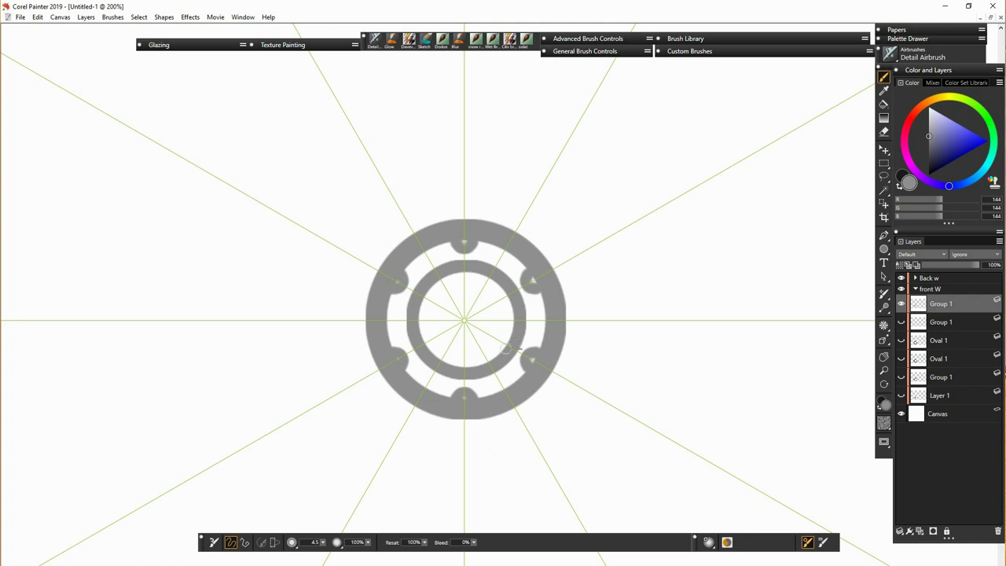
{"action": "left_click_drag", "start_coordinate": [452, 360], "coordinate": [462, 332]}
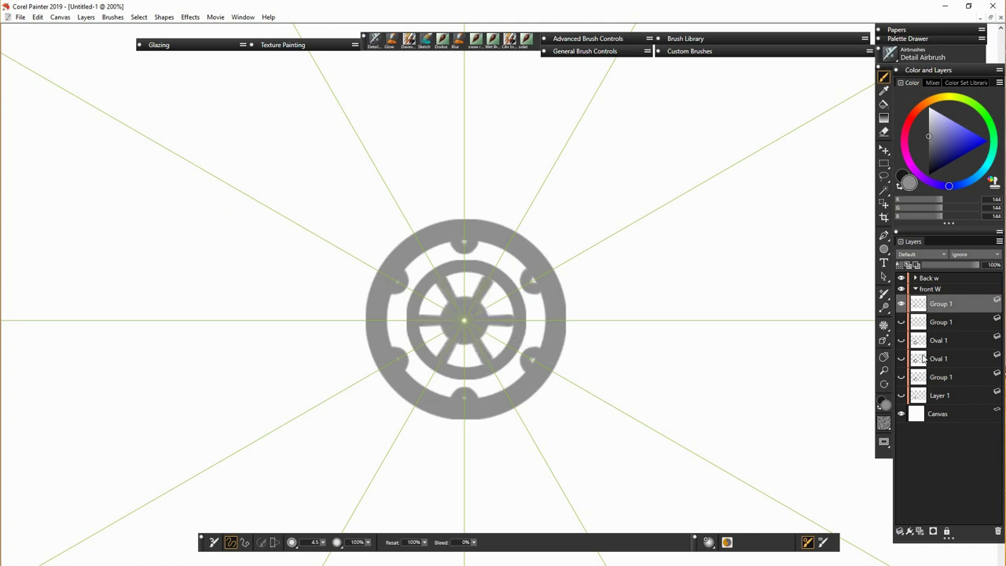
{"action": "left_click", "coordinate": [883, 325]}
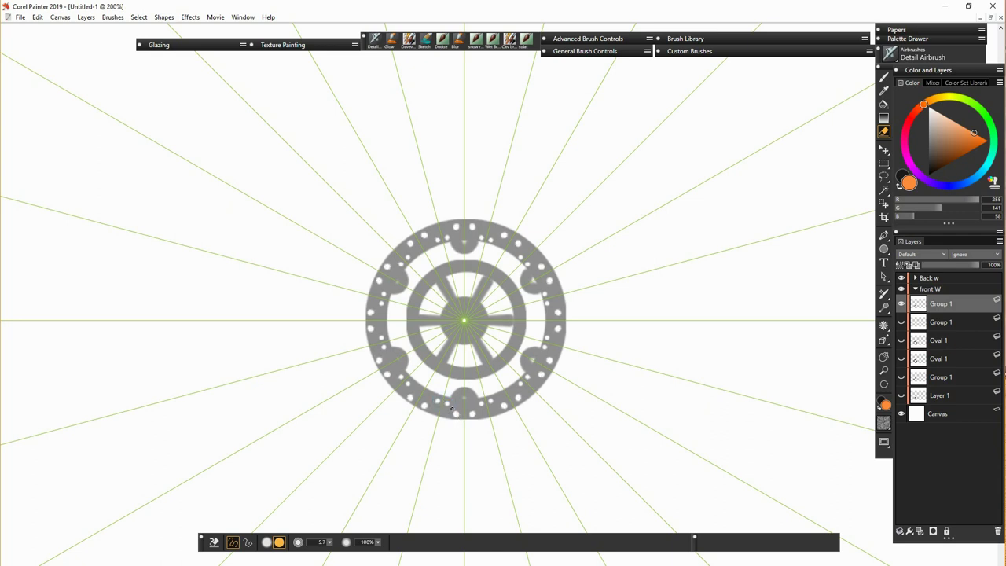
Step: Duplicate the drilled gray disc layer, recolor the lower copy a darker gray (RGB 127, 127, 127) and offset it slightly right
{"action": "right_click", "coordinate": [942, 303]}
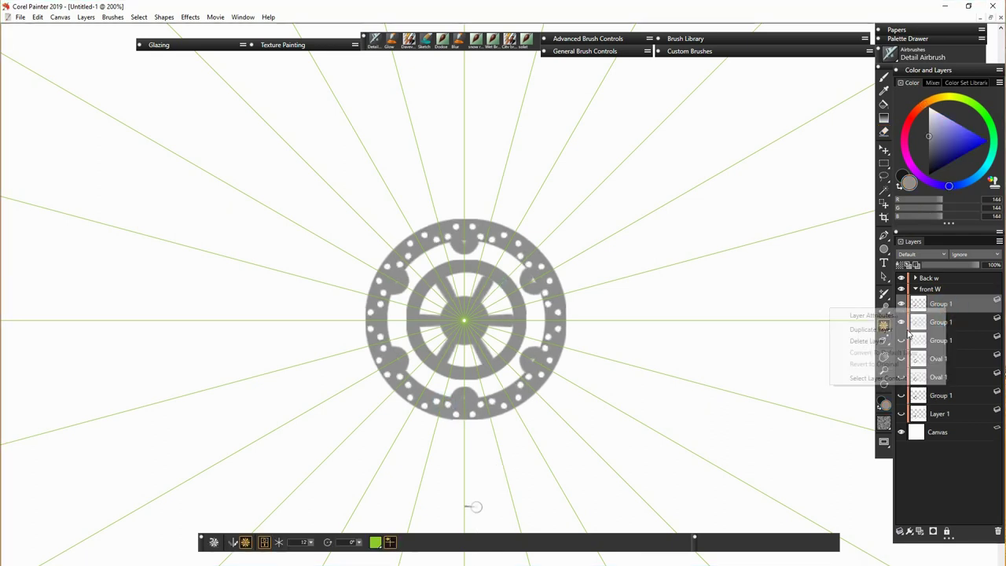
{"action": "left_click", "coordinate": [864, 318]}
{"action": "key", "text": "f"}
{"action": "key", "text": "Right"}
{"action": "key", "text": "Right"}
{"action": "key", "text": "Right"}
{"action": "key", "text": "Right"}
{"action": "key", "text": "Right"}
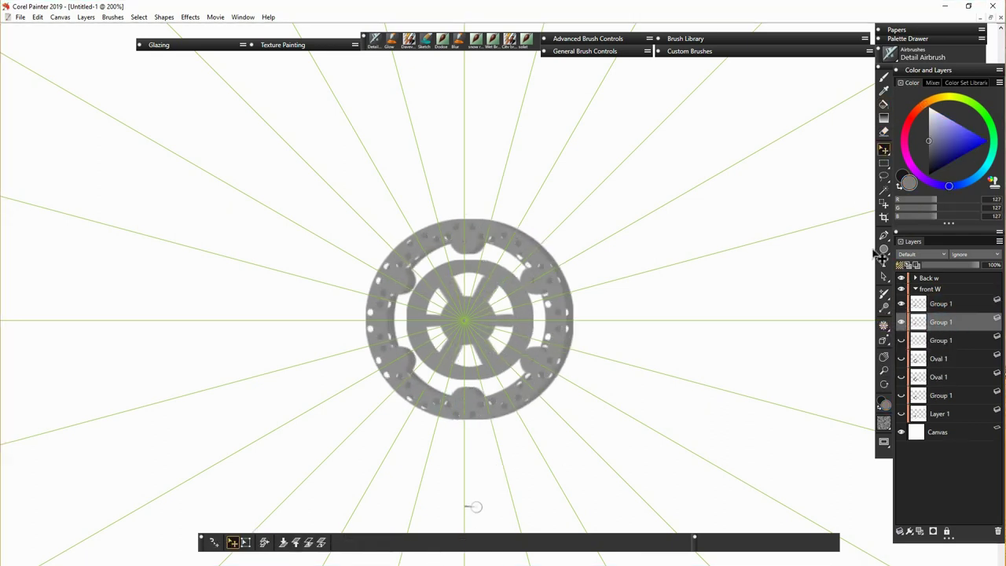
Step: Show all hidden front wheel layers and move the spoke layer directly below the top Group 1 layer
{"action": "key", "text": "ctrl+z"}
{"action": "key", "text": "ctrl+z"}
{"action": "key", "text": "ctrl+z"}
{"action": "key", "text": "ctrl+z"}
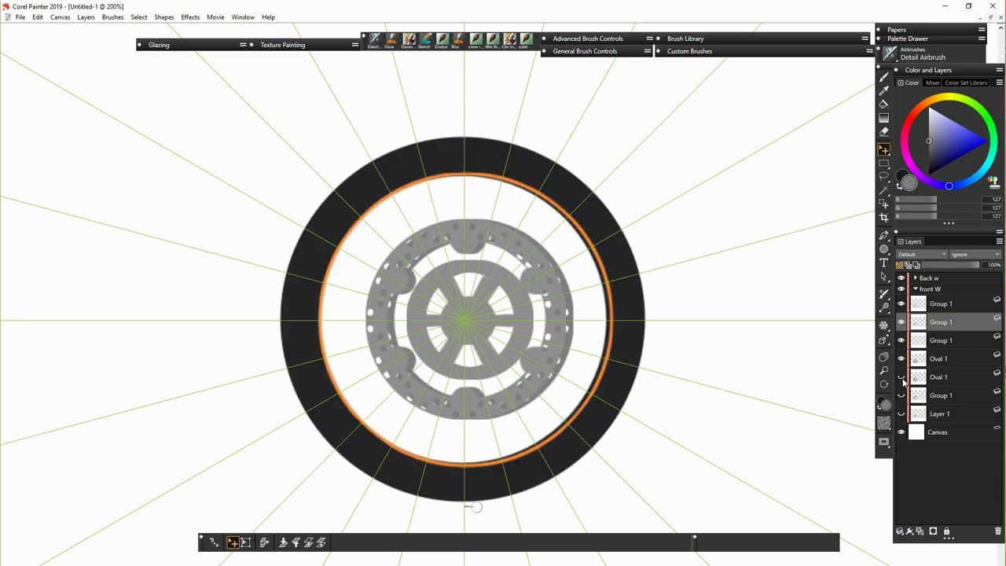
{"action": "left_click", "coordinate": [949, 322]}
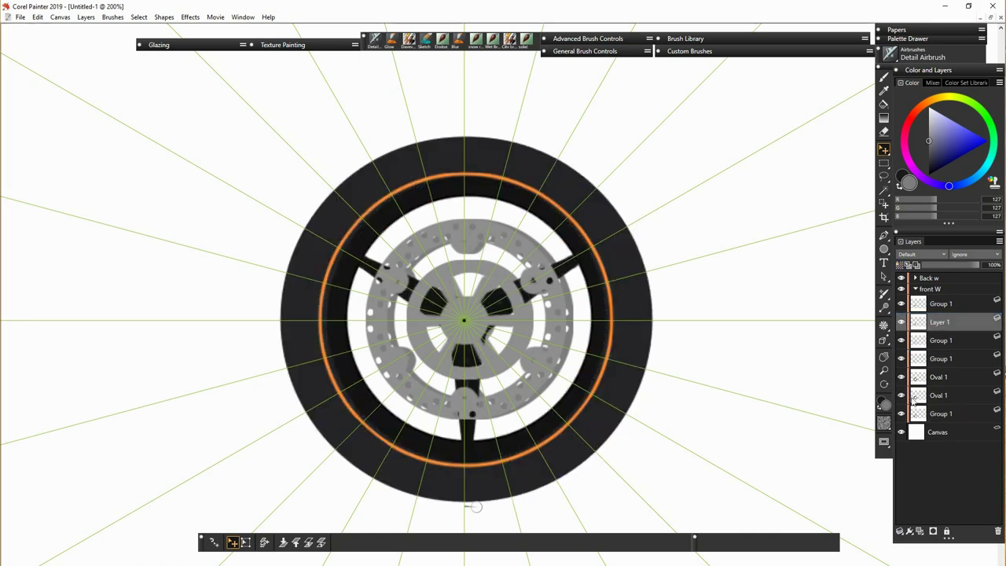
Step: Select the front wheel's orange ring layer, checking its visibility, and turn off Kaleidoscope painting
{"action": "key", "text": "ctrl+minus"}
{"action": "left_click", "coordinate": [919, 358]}
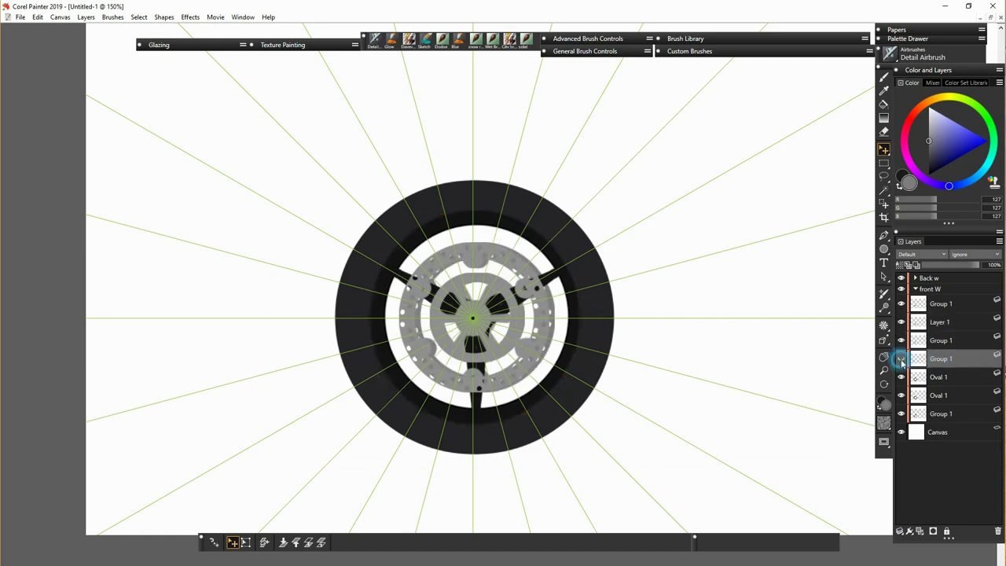
{"action": "key", "text": "ctrl+0"}
{"action": "key", "text": "ctrl+alt+0"}
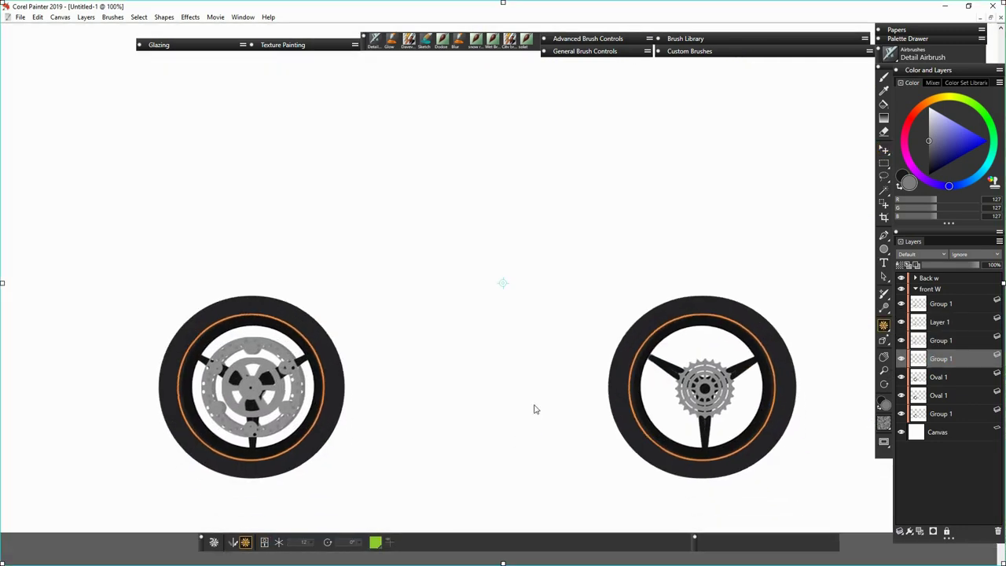
Step: Nudge the back wheel's layers into alignment and save the document as bike wheels.psd
{"action": "left_click", "coordinate": [701, 442]}
{"action": "key", "text": "f"}
{"action": "key", "text": "Return"}
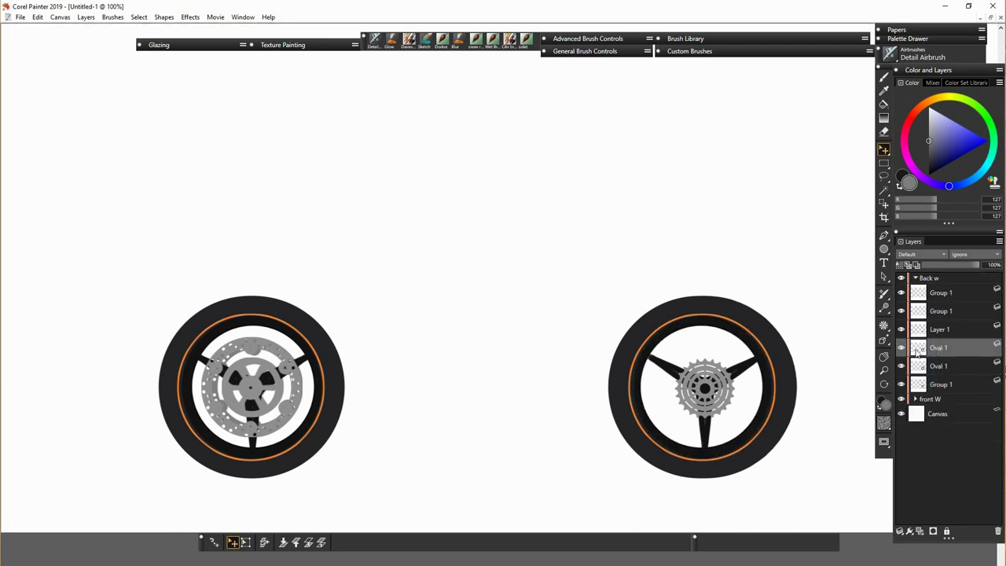
{"action": "left_click", "coordinate": [939, 330]}
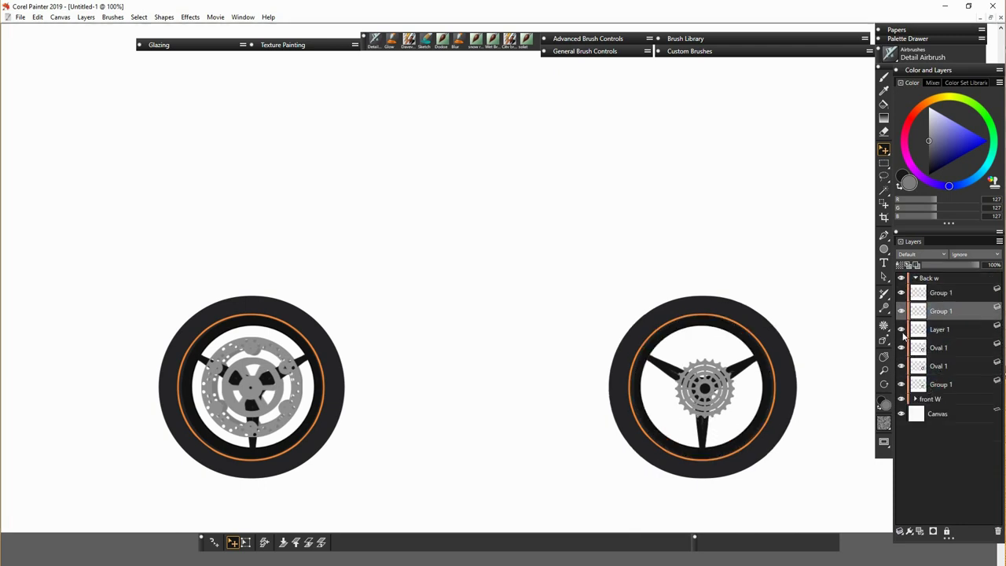
{"action": "left_click_drag", "start_coordinate": [900, 362], "coordinate": [933, 376]}
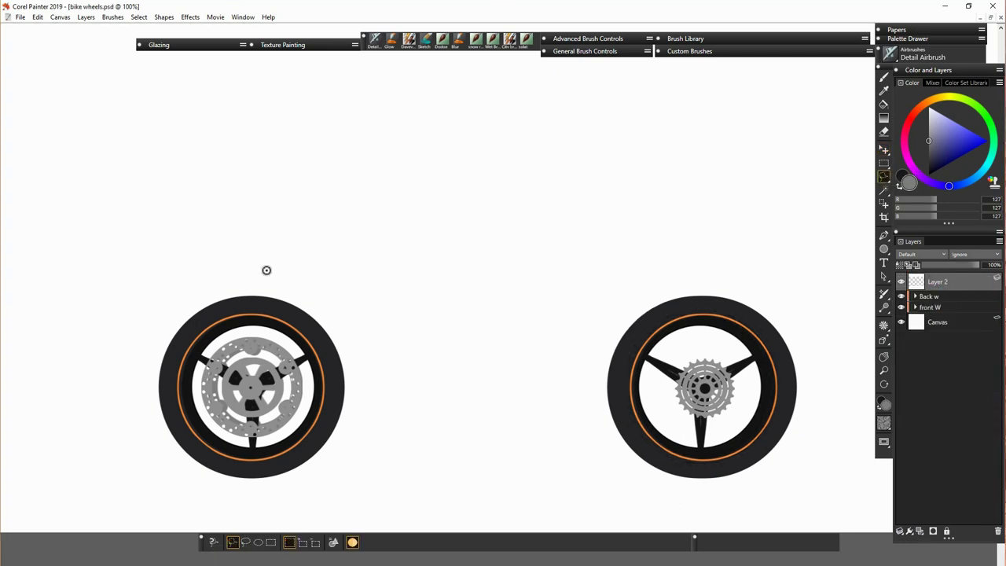
Step: On a new Layer 2, outline the motorcycle body between the wheels with the Polygonal Lasso and convert the selection to a shape
{"action": "mouse_move", "coordinate": [266, 270]}
{"action": "left_mouse_down"}
{"action": "mouse_move", "coordinate": [349, 316]}
{"action": "mouse_move", "coordinate": [366, 352]}
{"action": "left_mouse_up"}
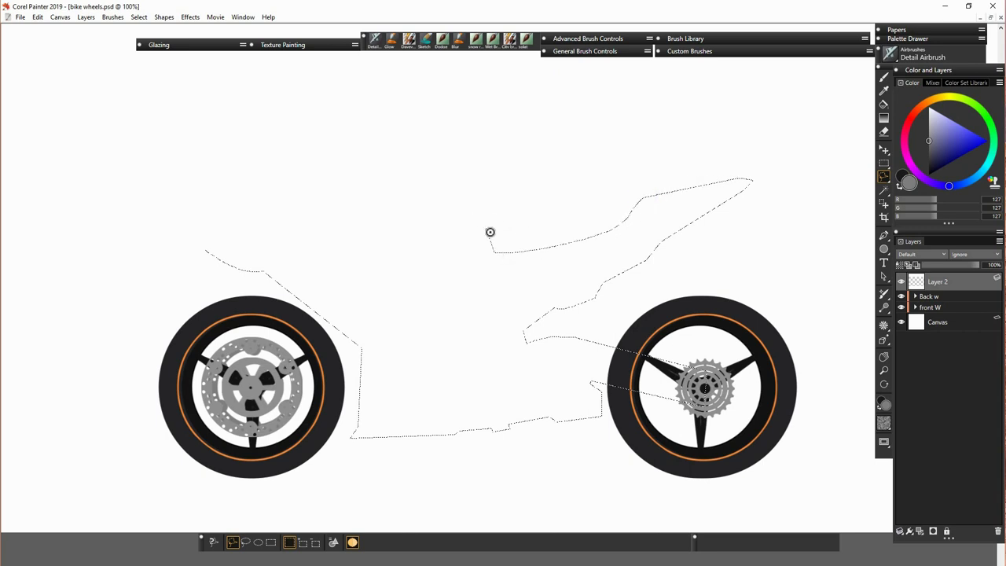
{"action": "left_click_drag", "start_coordinate": [295, 180], "coordinate": [206, 250]}
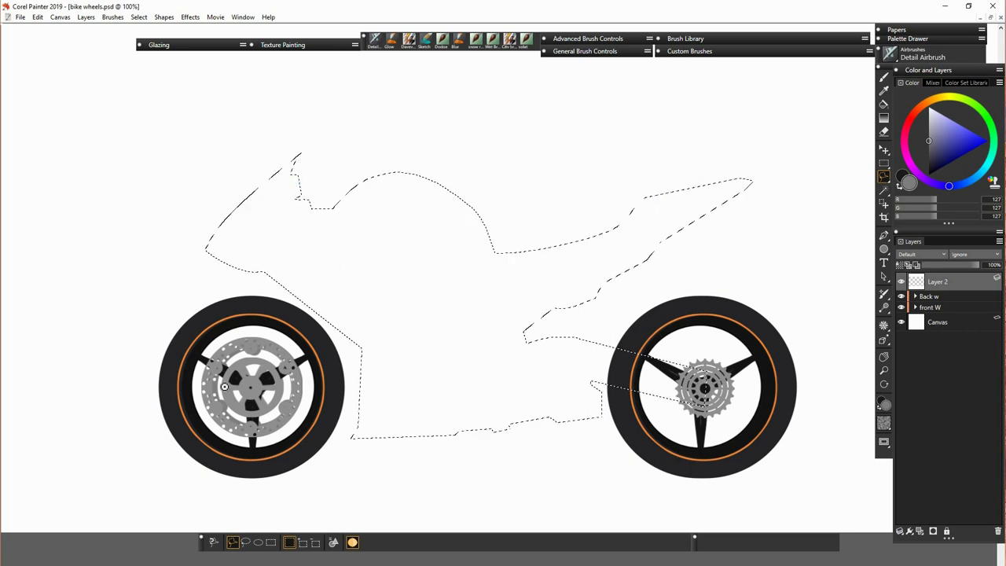
{"action": "left_click", "coordinate": [333, 541]}
Step: Outline the front fairing from windshield to underbelly with the Lasso and convert the selection to a shape
{"action": "key", "text": "l"}
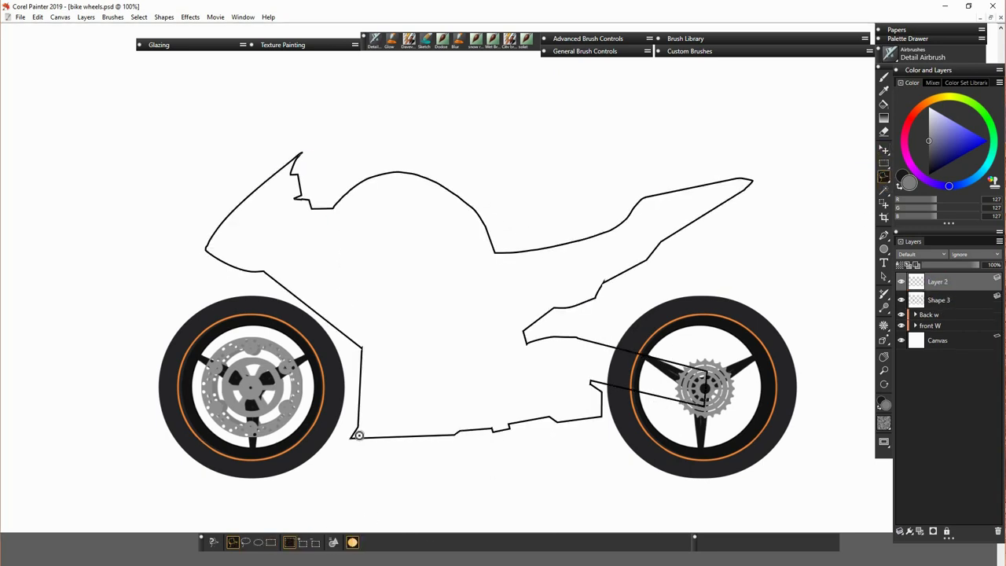
{"action": "mouse_move", "coordinate": [356, 435]}
{"action": "left_mouse_down"}
{"action": "mouse_move", "coordinate": [336, 339]}
{"action": "mouse_move", "coordinate": [212, 286]}
{"action": "left_mouse_up"}
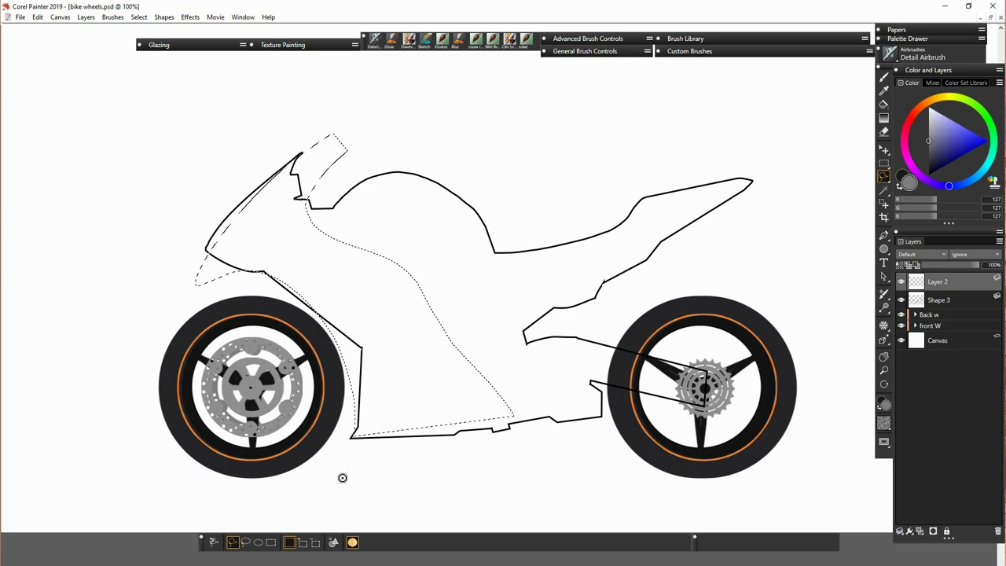
{"action": "left_click", "coordinate": [333, 541]}
Step: Copy the fairing outline's nose section onto Layer 3, hide the full fairing shape, and shift the duplicated nose slightly up and right
{"action": "left_click_drag", "start_coordinate": [192, 440], "coordinate": [144, 463]}
{"action": "key", "text": "Return"}
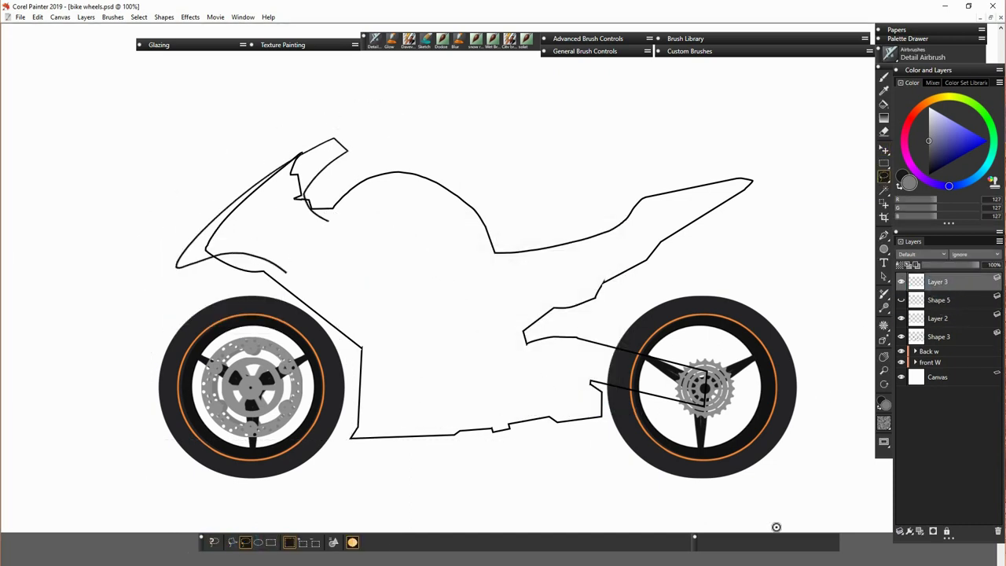
{"action": "key", "text": "f"}
{"action": "left_click", "coordinate": [277, 241], "text": "alt"}
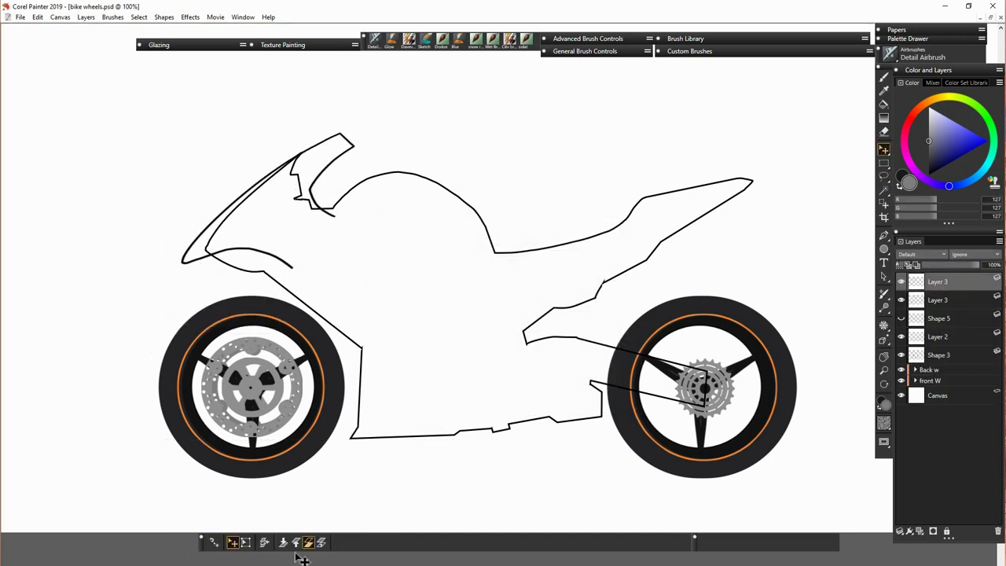
{"action": "left_click_drag", "start_coordinate": [363, 309], "coordinate": [398, 364]}
Step: Delete the hidden Layer 3 and Shape 5, and merge the remaining outline layers into Shape 3
{"action": "left_click", "coordinate": [939, 299]}
{"action": "key", "text": "Delete"}
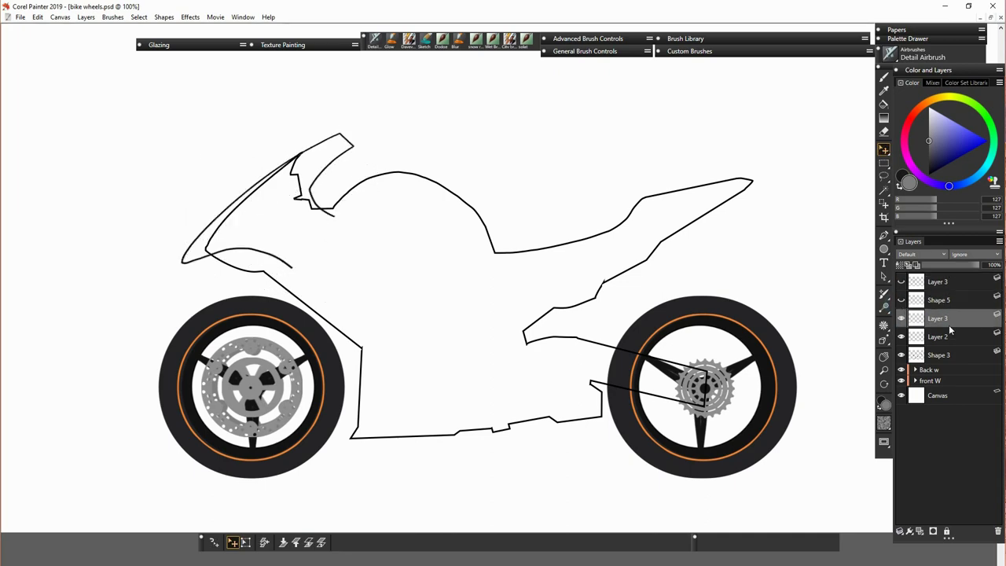
{"action": "key", "text": "Delete"}
{"action": "left_click", "coordinate": [938, 284]}
{"action": "key", "text": "Delete"}
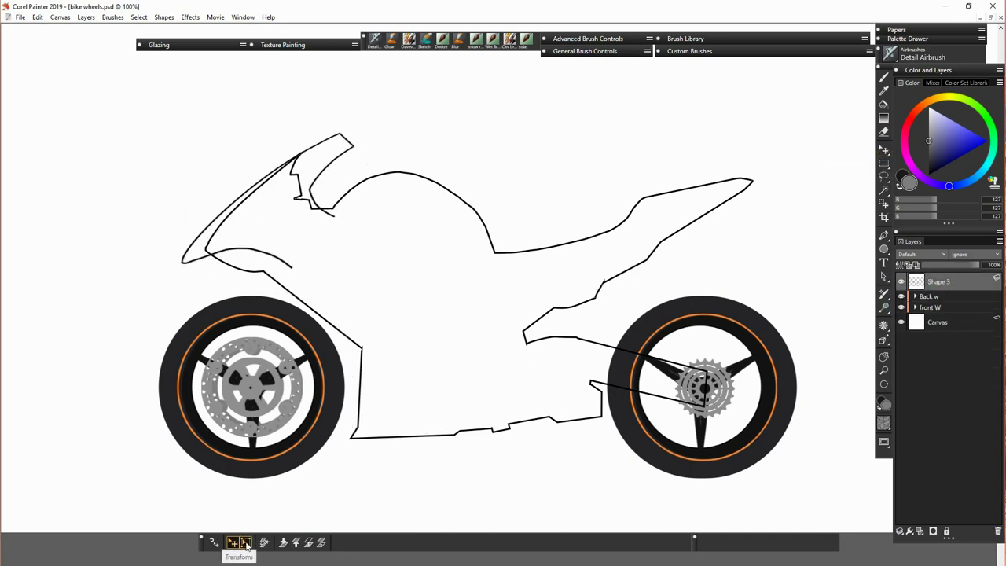
Step: Squash the motorcycle outline vertically with Transform, nudge it up and right, and fill the body with dark gray (RGB 38, 38, 40)
{"action": "left_click", "coordinate": [245, 541]}
{"action": "left_click_drag", "start_coordinate": [469, 132], "coordinate": [496, 165]}
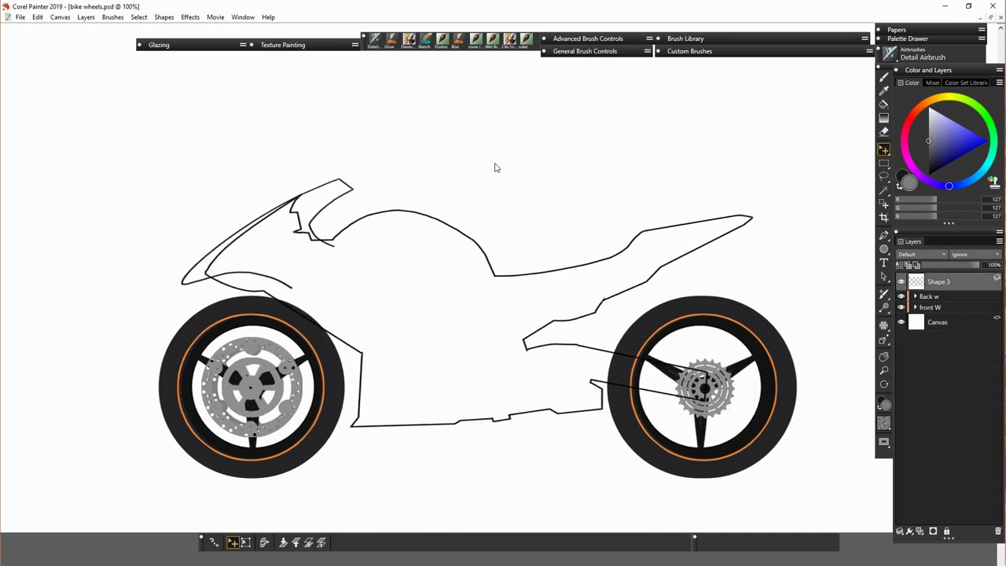
{"action": "left_click_drag", "start_coordinate": [181, 180], "coordinate": [188, 170]}
{"action": "key", "text": "Return"}
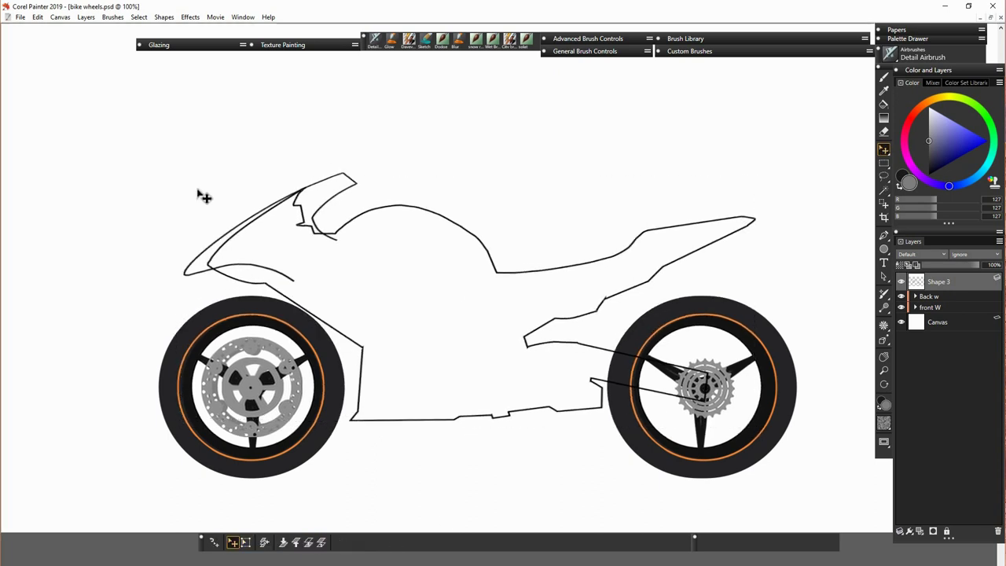
{"action": "key", "text": "k"}
{"action": "left_click", "coordinate": [617, 348]}
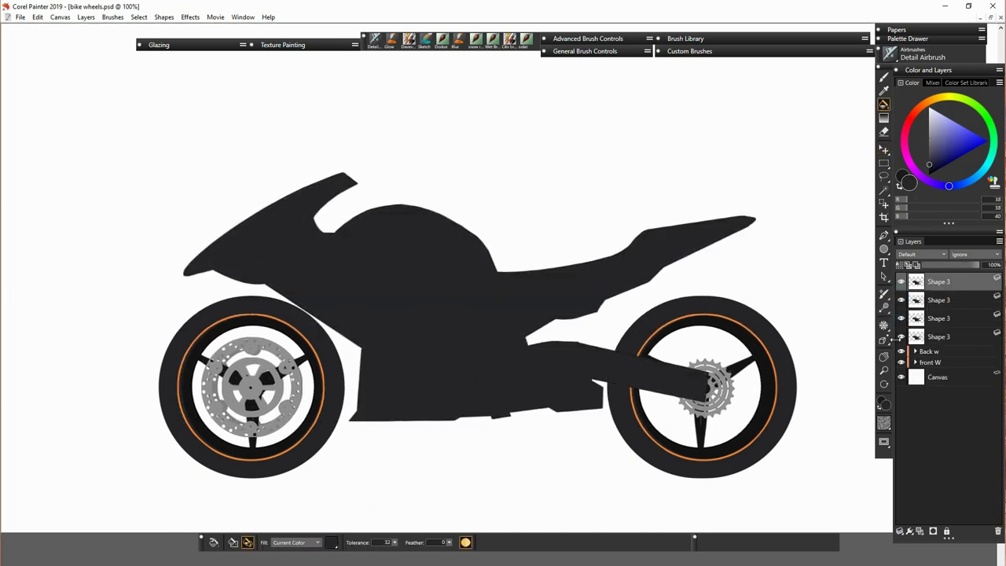
Step: Lasso the lower fairing and cut it from Shape 3 onto its own layer
{"action": "left_click", "coordinate": [883, 176]}
{"action": "left_click_drag", "start_coordinate": [353, 361], "coordinate": [355, 367]}
{"action": "right_click", "coordinate": [330, 381]}
{"action": "left_click", "coordinate": [409, 475]}
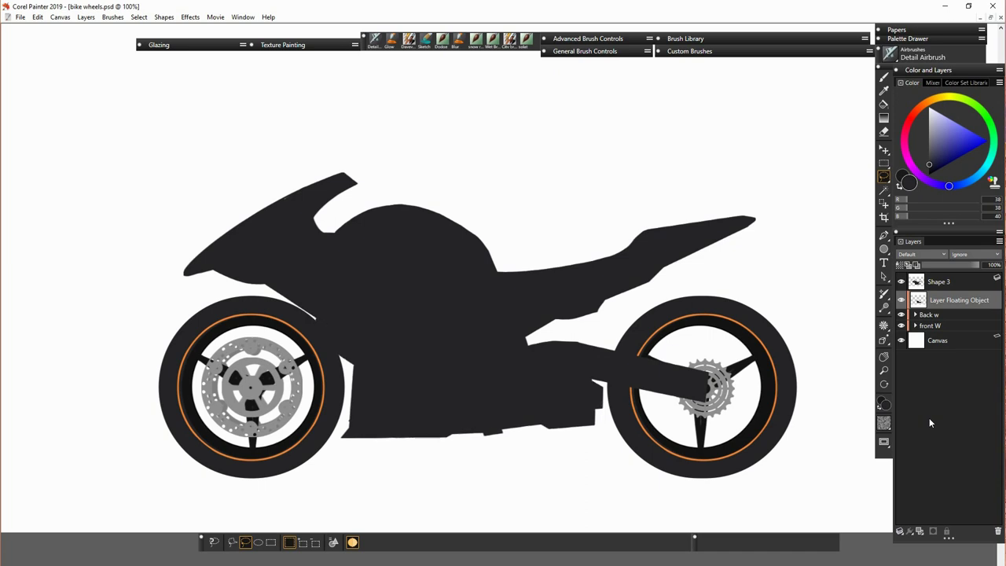
Step: Clean up the lower fairing's edge behind the front wheel with the Eraser and rotate the piece slightly with Transform
{"action": "key", "text": "ctrl+d"}
{"action": "key", "text": "n"}
{"action": "left_click_drag", "start_coordinate": [322, 319], "coordinate": [356, 359]}
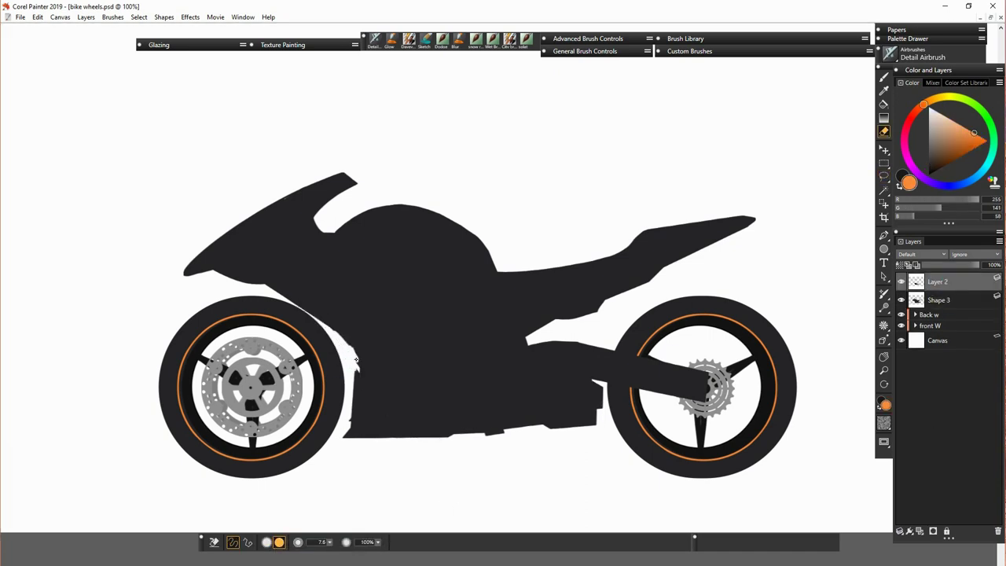
{"action": "left_click", "coordinate": [337, 325], "text": "alt"}
{"action": "key", "text": "f"}
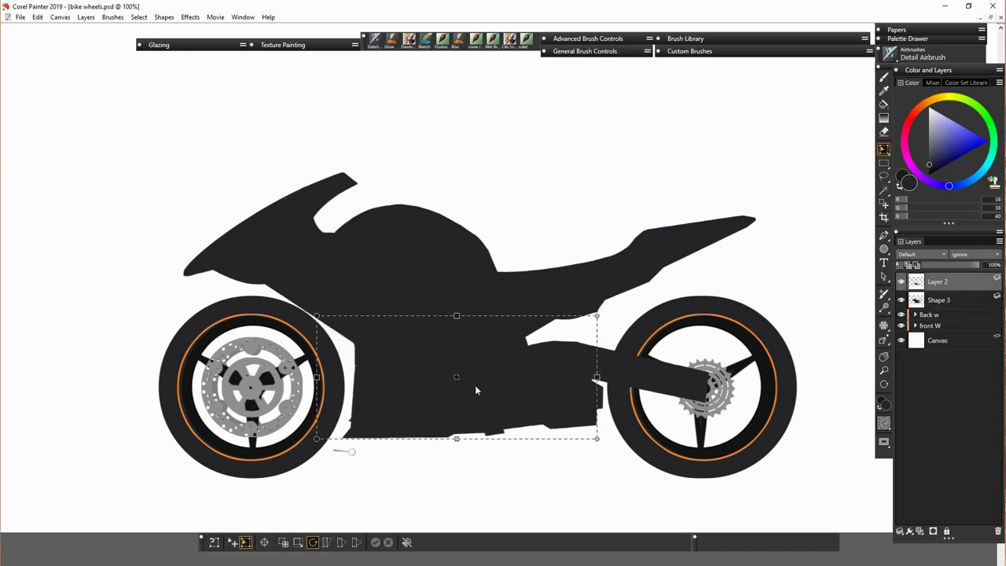
Step: Separate part of Shape 3 onto a new layer and smooth the fairing edge behind the front wheel
{"action": "left_click", "coordinate": [938, 300]}
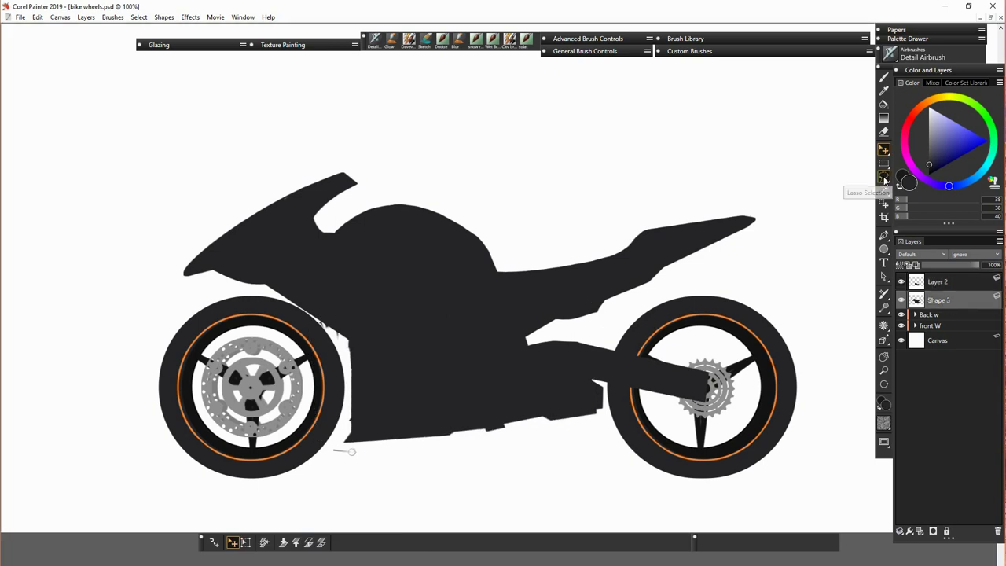
{"action": "right_click", "coordinate": [483, 246]}
{"action": "left_click", "coordinate": [539, 341]}
{"action": "mouse_move", "coordinate": [716, 375]}
{"action": "left_mouse_down"}
{"action": "mouse_move", "coordinate": [324, 399]}
{"action": "mouse_move", "coordinate": [392, 471]}
{"action": "mouse_move", "coordinate": [280, 476]}
{"action": "left_mouse_up"}
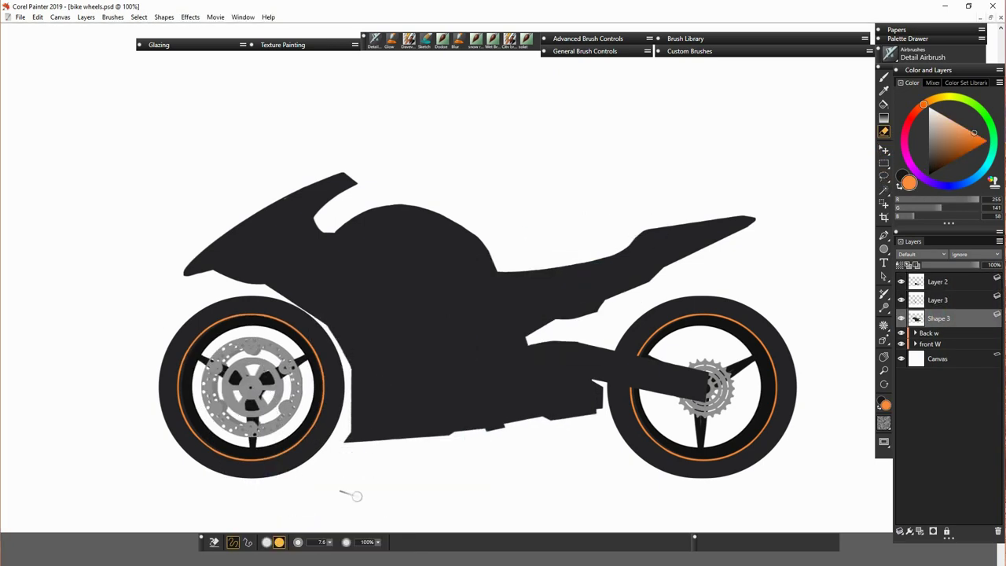
Step: Lasso the upper fuel tank, paste a copy on a new layer, and offset it toward the seat to lengthen the tank
{"action": "key", "text": "l"}
{"action": "mouse_move", "coordinate": [485, 285]}
{"action": "left_mouse_down"}
{"action": "mouse_move", "coordinate": [468, 293]}
{"action": "mouse_move", "coordinate": [479, 287]}
{"action": "left_mouse_up"}
{"action": "key", "text": "ctrl+c"}
{"action": "key", "text": "ctrl+v"}
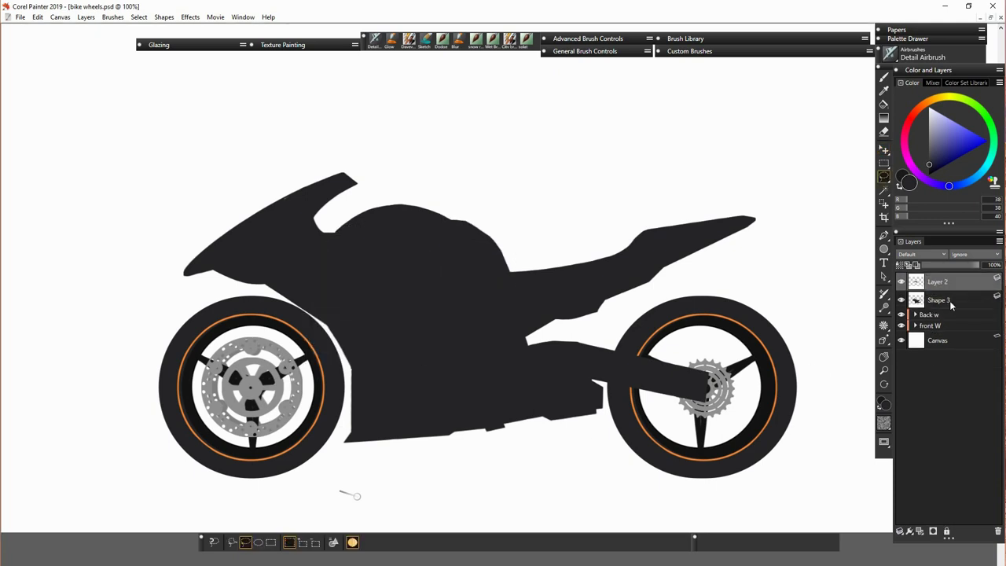
Step: Copy the nose tip from Shape 3, flip it vertically, and fit it under the nose to round the lower edge
{"action": "left_click", "coordinate": [939, 300]}
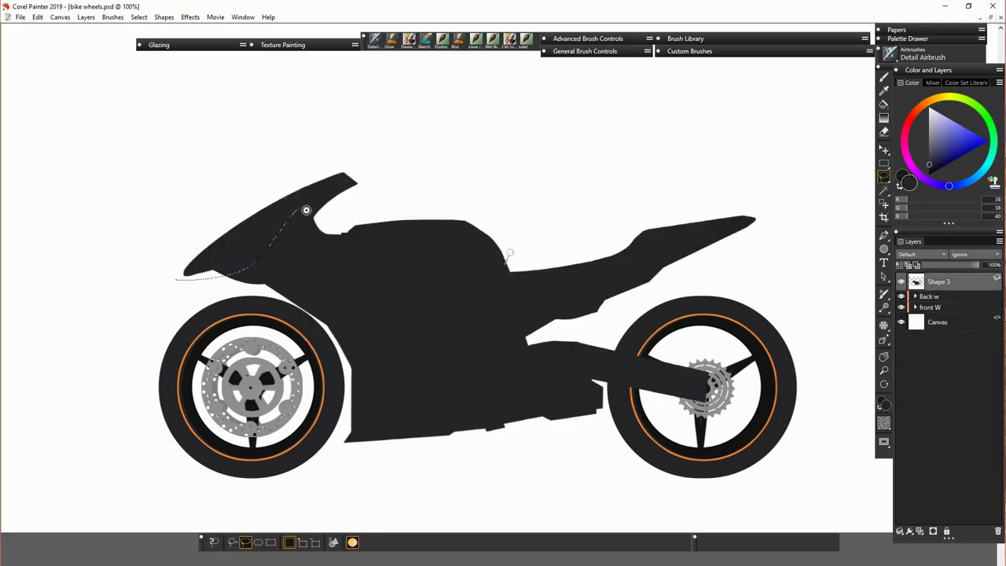
{"action": "left_click", "coordinate": [37, 17]}
{"action": "left_click", "coordinate": [47, 115]}
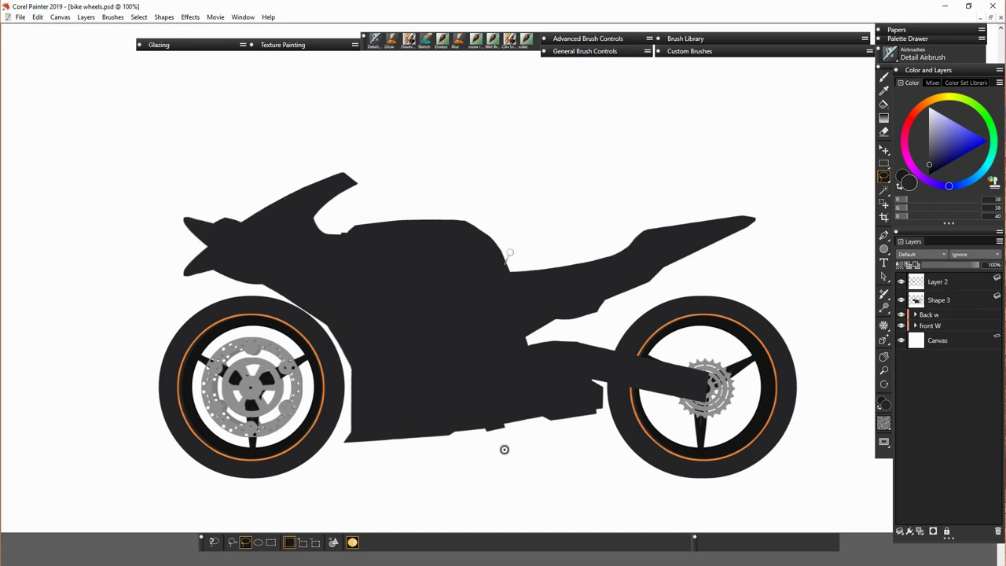
{"action": "key", "text": "ctrl+t"}
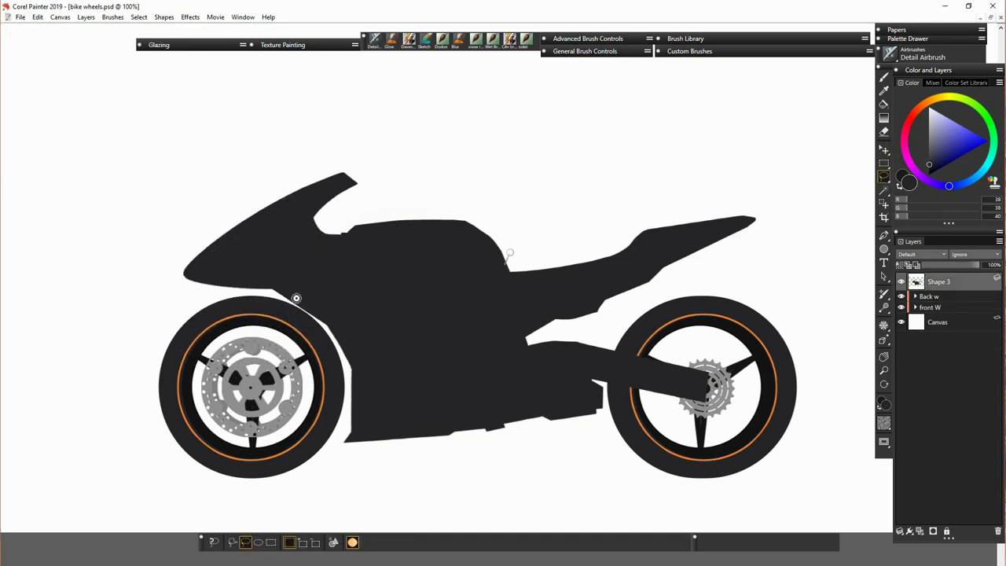
Step: Copy the windshield and nose section to a new layer, distort it into a narrower, steeper shape, and cut the original section from Shape 3
{"action": "right_click", "coordinate": [159, 263]}
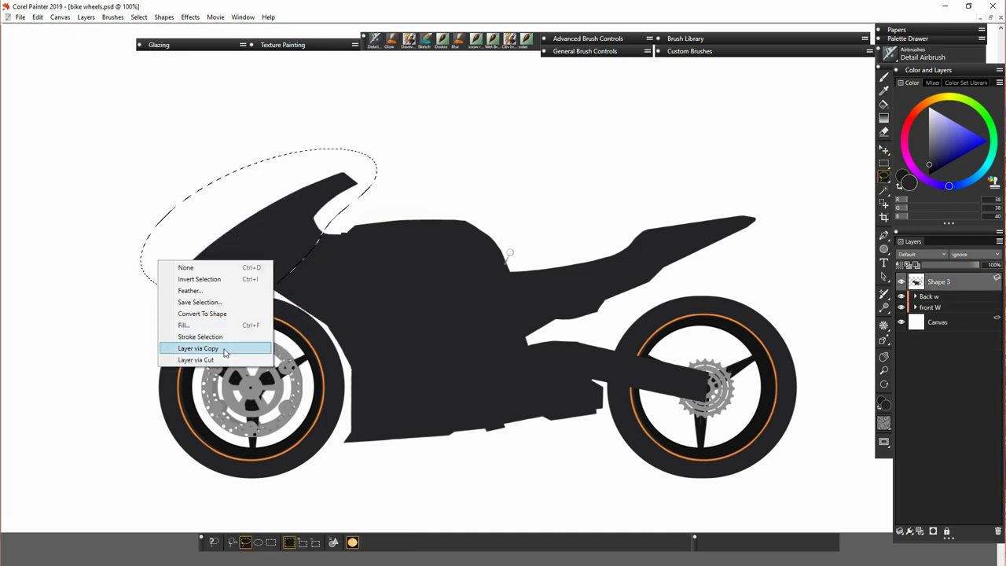
{"action": "left_click", "coordinate": [198, 348]}
{"action": "key", "text": "ctrl+t"}
{"action": "left_click_drag", "start_coordinate": [185, 174], "coordinate": [216, 172]}
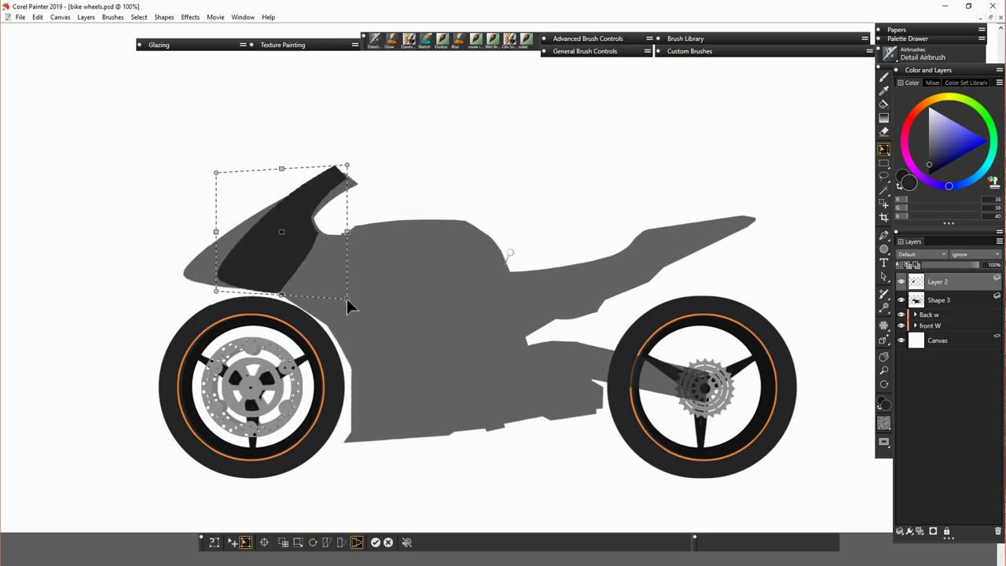
{"action": "left_click_drag", "start_coordinate": [348, 173], "coordinate": [346, 166]}
{"action": "key", "text": "Return"}
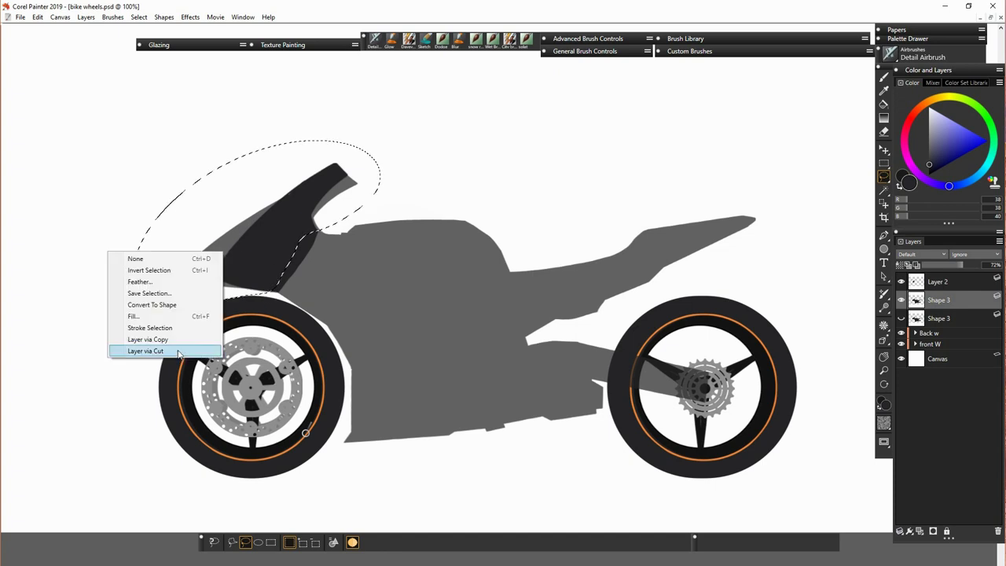
{"action": "left_click", "coordinate": [157, 350]}
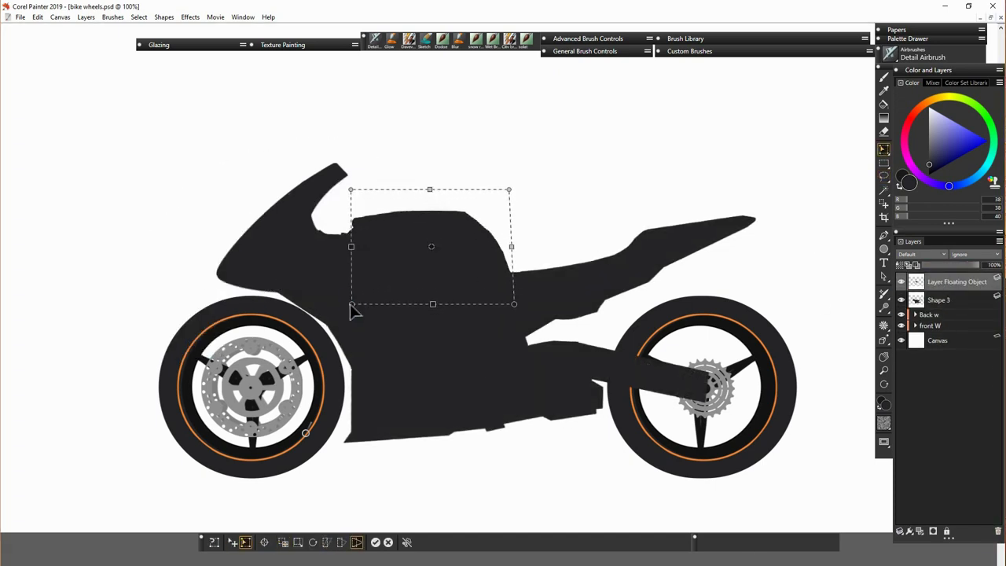
Step: Reshape the fuel tank piece by distorting its corners, and tilt the Group 2 front fork from the wheel hub toward the handlebar area
{"action": "left_click_drag", "start_coordinate": [511, 191], "coordinate": [538, 258]}
{"action": "key", "text": "Return"}
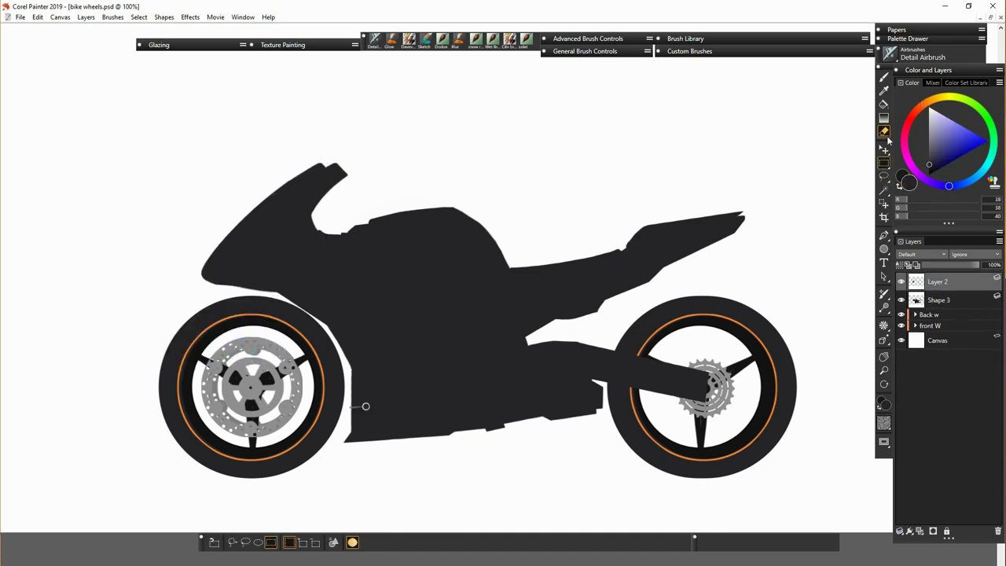
{"action": "left_click_drag", "start_coordinate": [333, 291], "coordinate": [341, 285]}
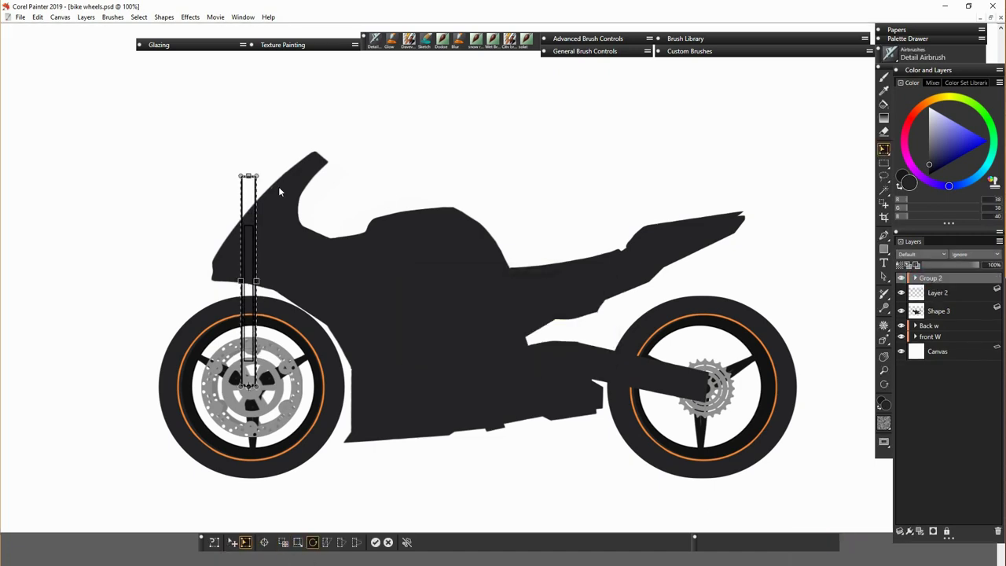
{"action": "left_click_drag", "start_coordinate": [248, 174], "coordinate": [348, 218]}
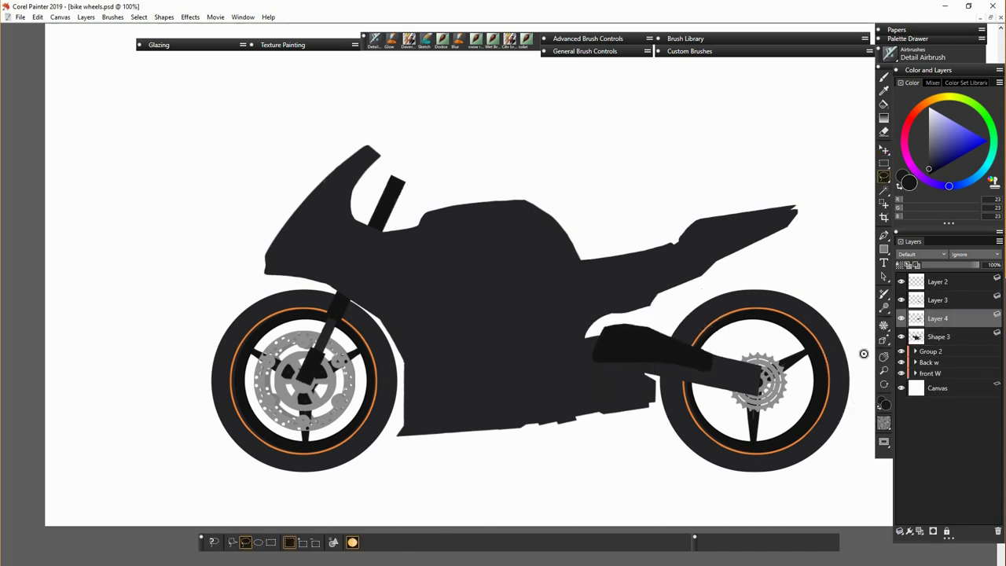
Step: Lasso the seat cushion area on Layer 4 and place it on its own layer
{"action": "mouse_move", "coordinate": [579, 260]}
{"action": "left_mouse_down"}
{"action": "mouse_move", "coordinate": [629, 228]}
{"action": "mouse_move", "coordinate": [664, 274]}
{"action": "left_mouse_up"}
{"action": "right_click", "coordinate": [640, 265]}
{"action": "left_click", "coordinate": [594, 357]}
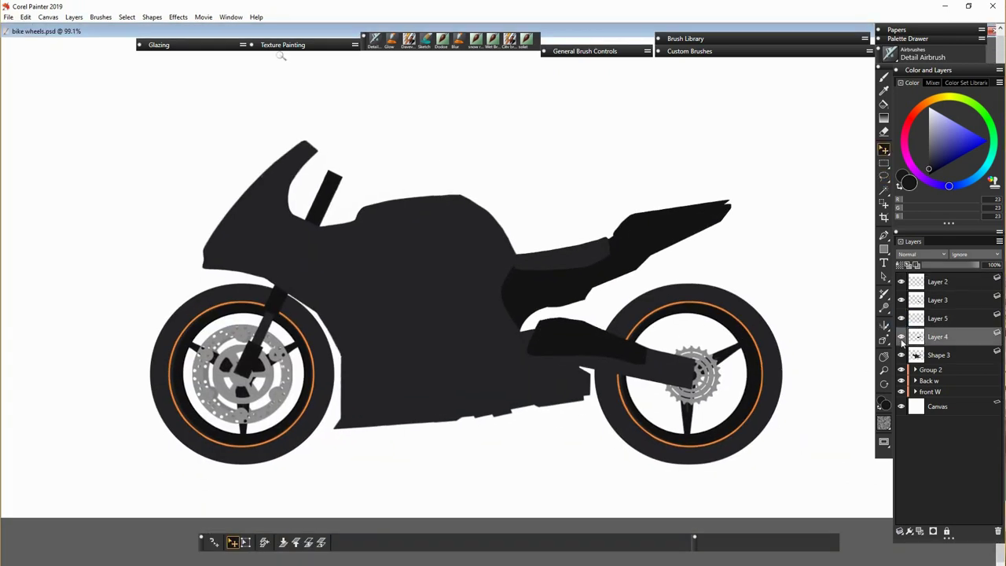
Step: Lasso a curved side panel on the lower fairing of Shape 3 and place it on a new layer
{"action": "left_click", "coordinate": [935, 354]}
{"action": "key", "text": "l"}
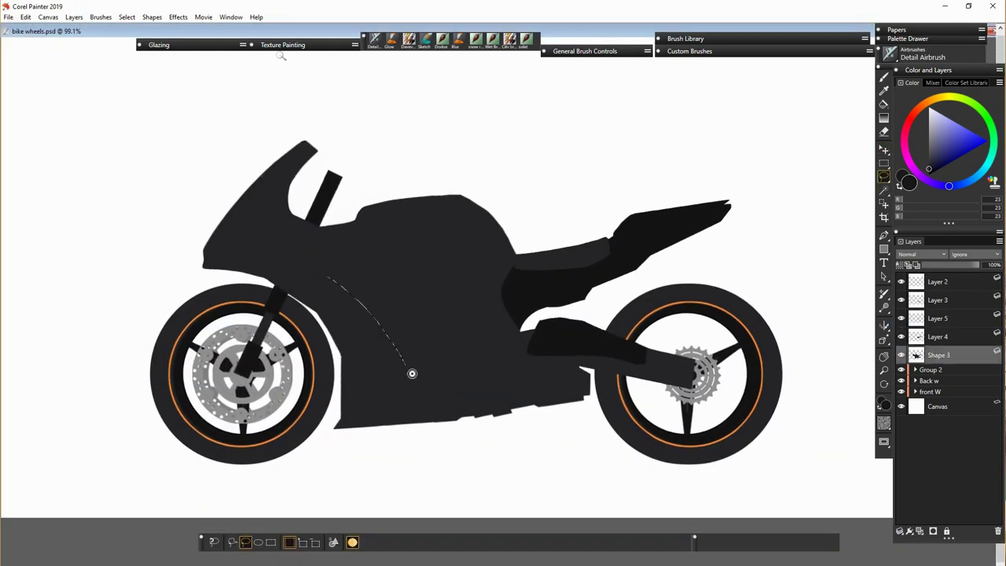
{"action": "left_click_drag", "start_coordinate": [412, 373], "coordinate": [327, 360]}
{"action": "right_click", "coordinate": [326, 360]}
{"action": "left_click", "coordinate": [390, 449]}
Step: Lasso the fuel tank on Shape 3 and copy it to a new layer
{"action": "left_click", "coordinate": [937, 376]}
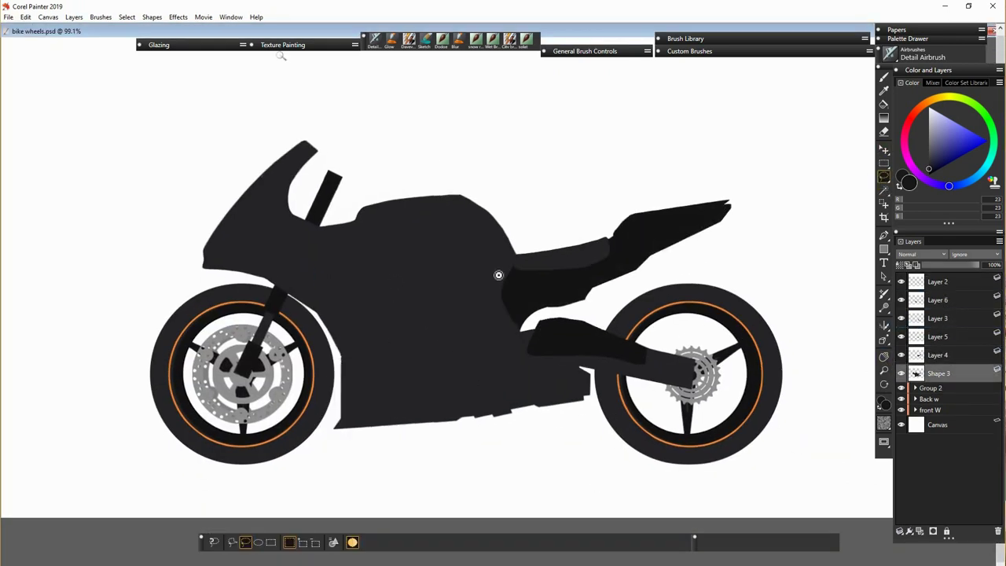
{"action": "right_click", "coordinate": [358, 230]}
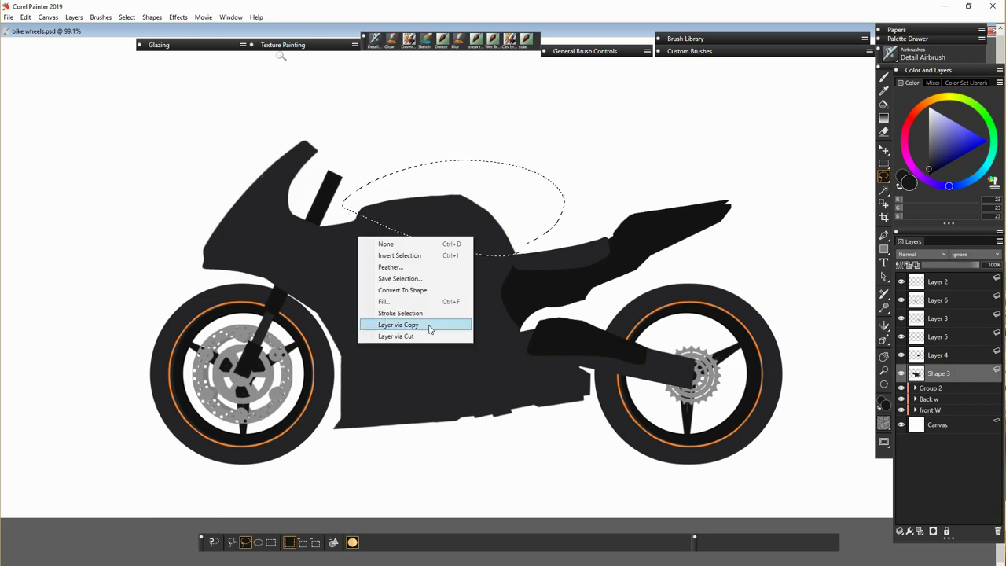
{"action": "left_click", "coordinate": [424, 325]}
Step: Fill the main body on Shape 3 with near-black (RGB 23, 23, 23)
{"action": "left_click", "coordinate": [937, 391]}
{"action": "key", "text": "k"}
{"action": "left_click", "coordinate": [359, 240]}
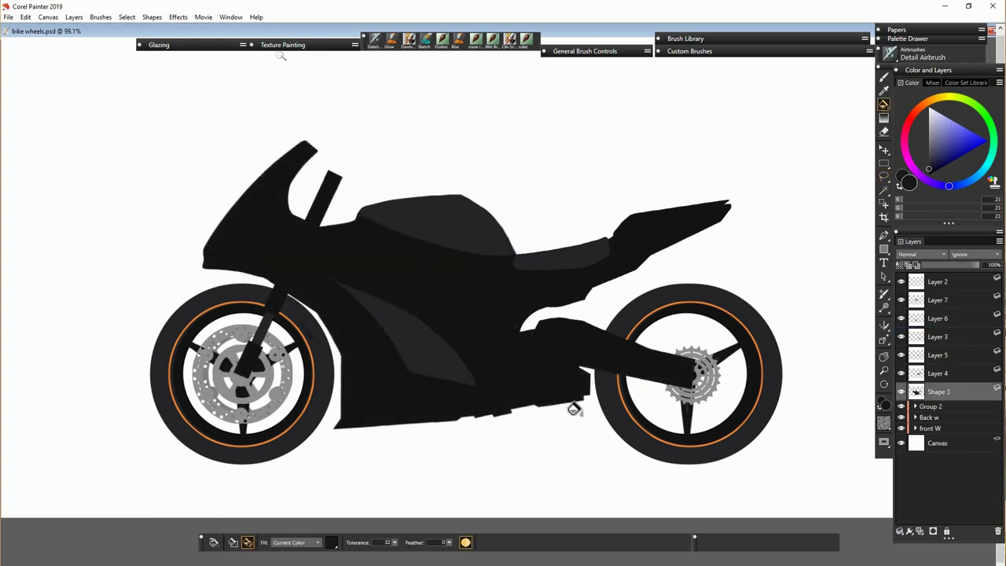
Step: Lasso a jagged cockpit area between the windshield and fuel tank and fill it with the same near-black
{"action": "key", "text": "l"}
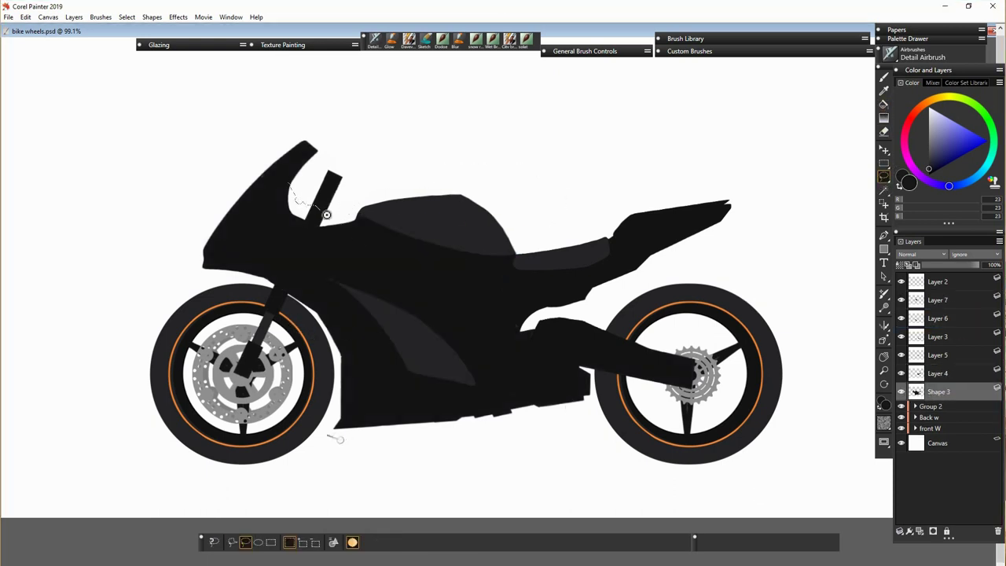
{"action": "left_click", "coordinate": [883, 105]}
{"action": "left_click", "coordinate": [384, 374]}
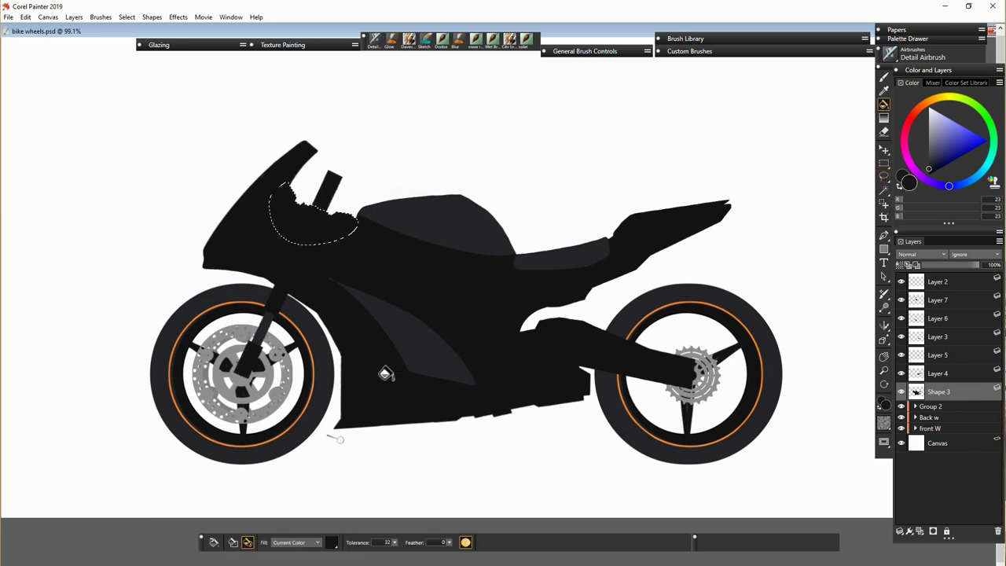
Step: Shift the Shape 3 body and the Back w wheel group slightly left, closer to the front wheel
{"action": "left_click", "coordinate": [901, 355]}
{"action": "left_click", "coordinate": [901, 355]}
{"action": "left_click", "coordinate": [883, 149]}
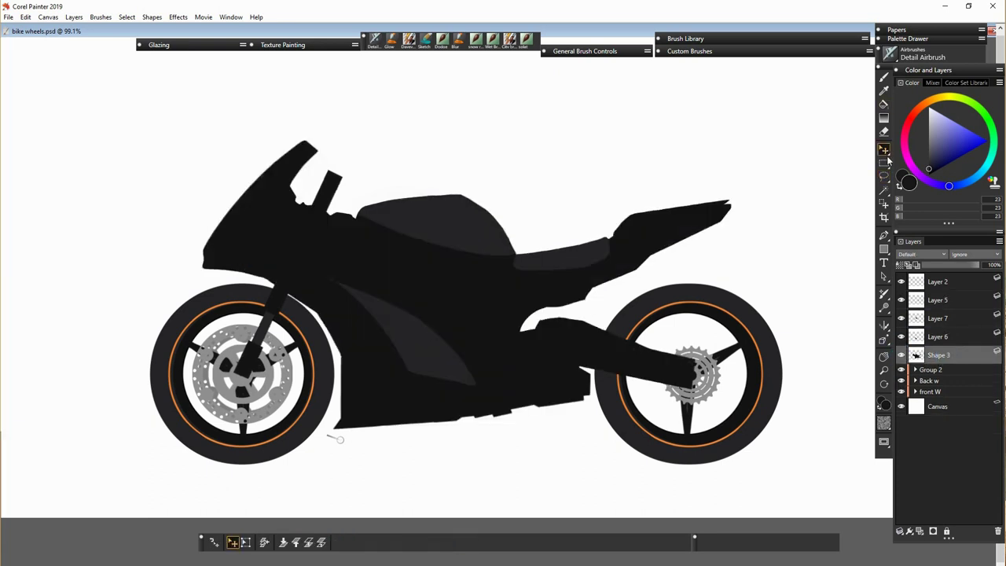
{"action": "left_click", "coordinate": [929, 380]}
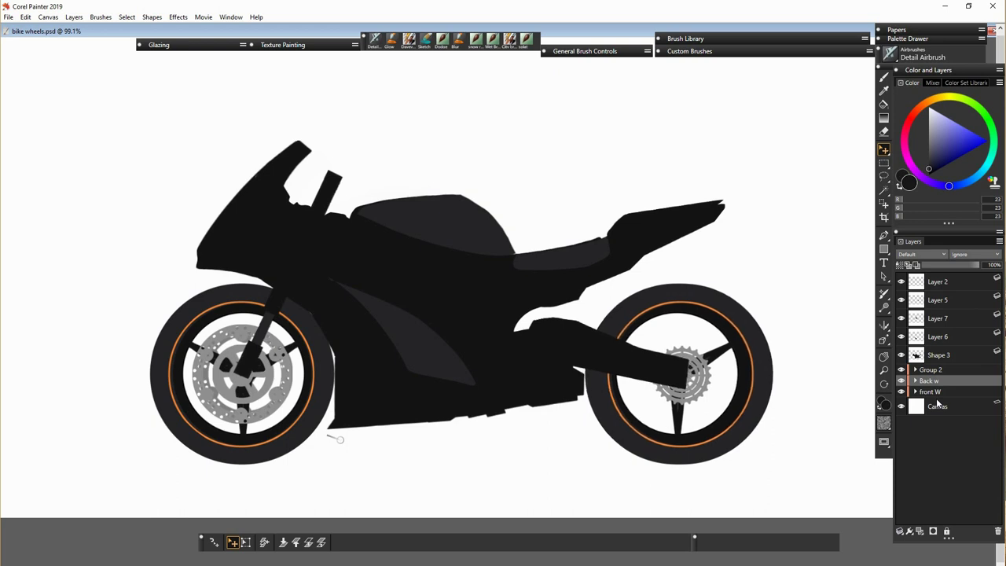
{"action": "left_click", "coordinate": [935, 355]}
Step: Lasso the tail and swingarm section of Shape 3 and place it on a new layer
{"action": "left_click", "coordinate": [883, 176]}
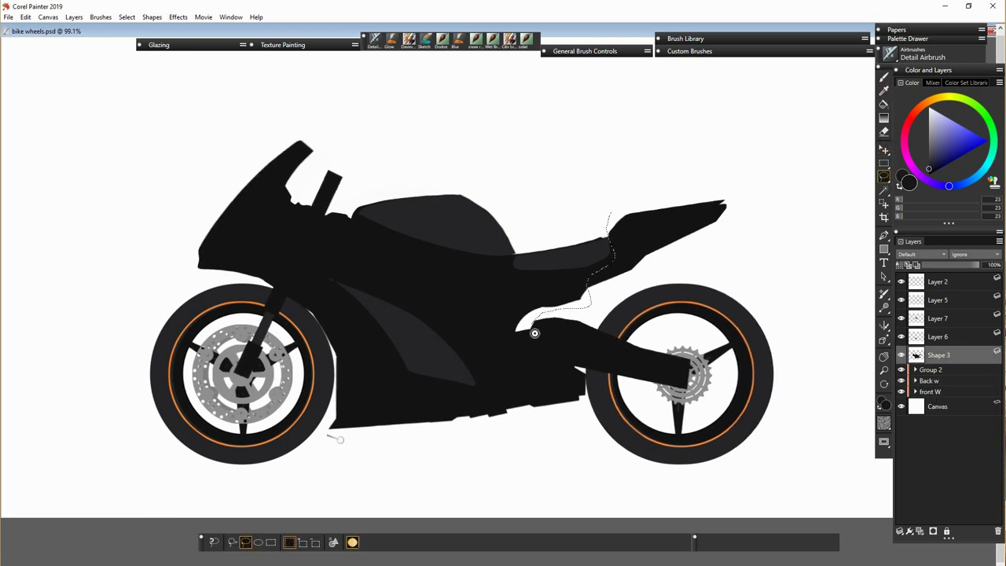
{"action": "left_click_drag", "start_coordinate": [534, 333], "coordinate": [609, 214]}
{"action": "right_click", "coordinate": [523, 241]}
{"action": "left_click", "coordinate": [560, 376]}
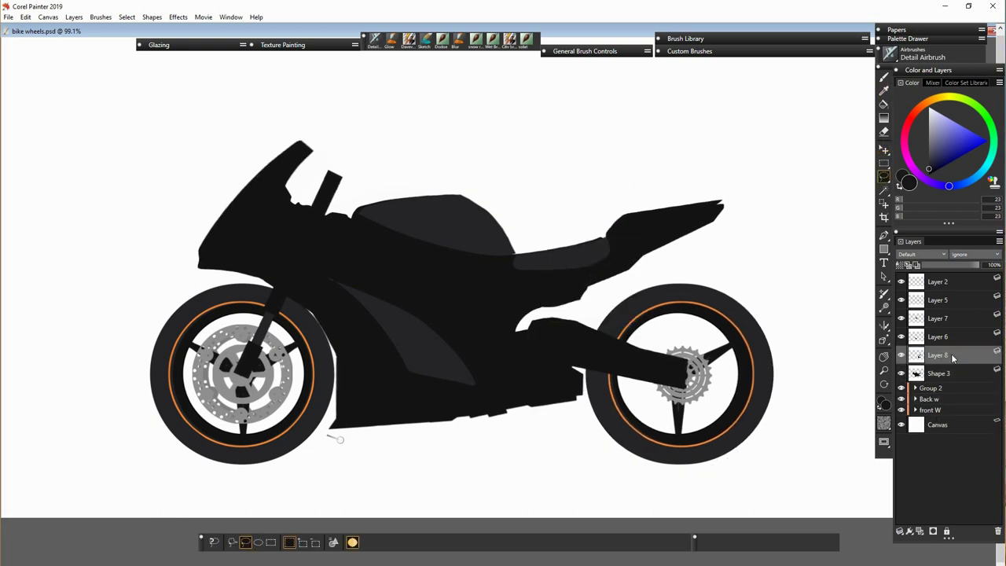
Step: Nudge the fuel tank and seat layers slightly left to fit the shortened body
{"action": "left_click", "coordinate": [937, 319]}
{"action": "left_click", "coordinate": [936, 336]}
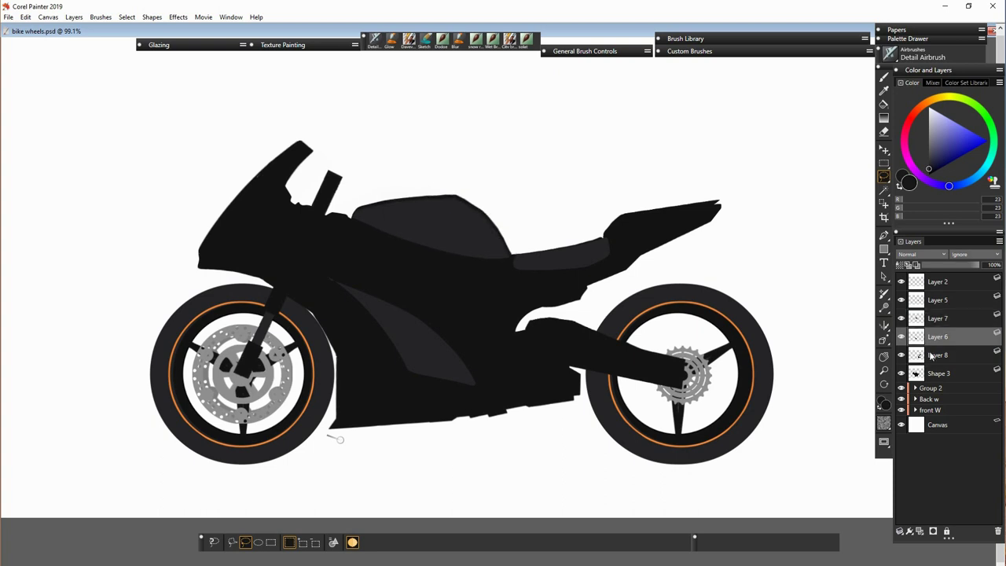
{"action": "left_click", "coordinate": [936, 299]}
{"action": "left_click", "coordinate": [937, 336]}
Step: Lasso the main side fairing on Shape 3, from the cockpit down to the underbelly, and separate it onto a new layer
{"action": "left_click", "coordinate": [936, 374]}
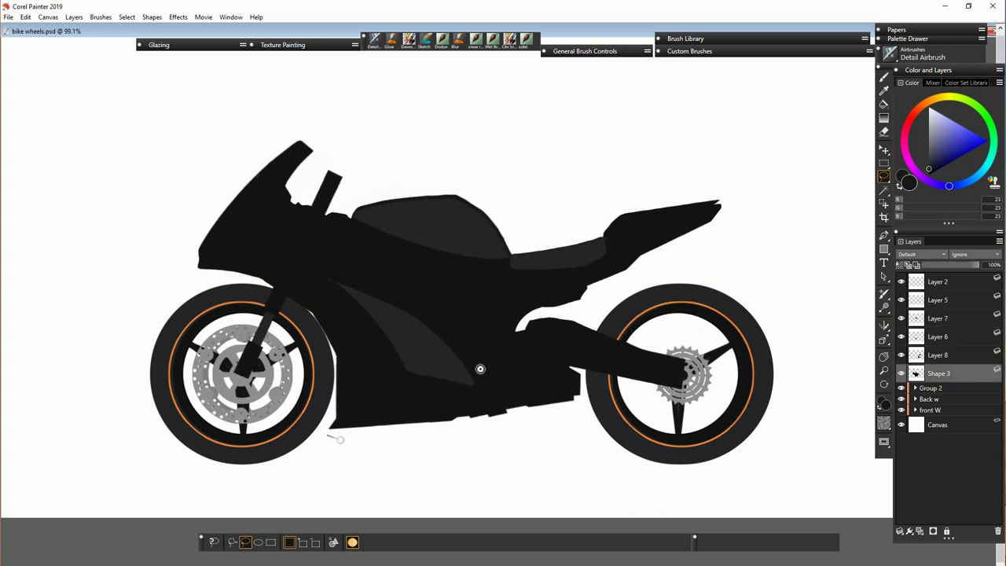
{"action": "key", "text": "ctrl+c"}
{"action": "key", "text": "ctrl+v"}
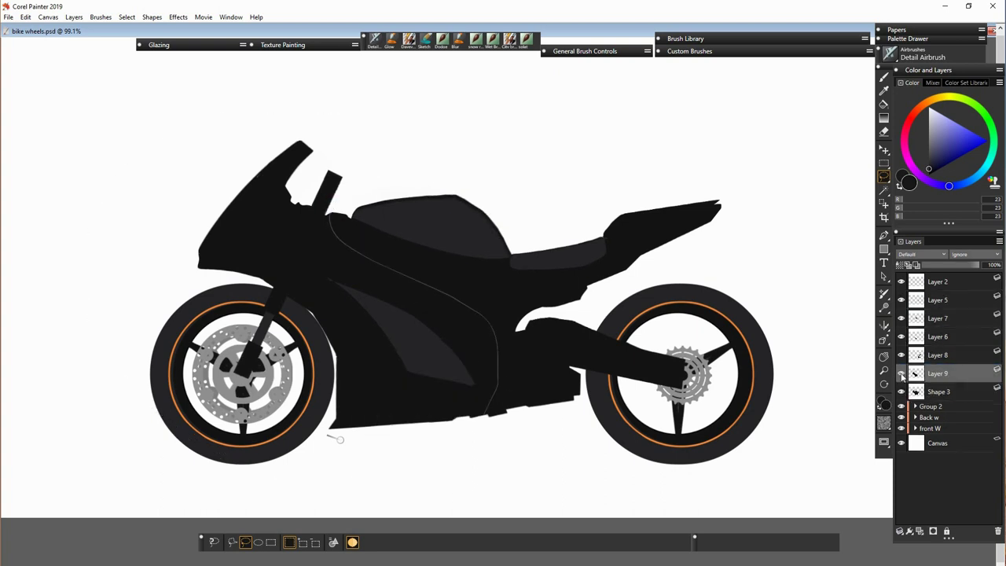
Step: Lasso a narrow tapering strip on Shape 3 from the front of the tank to beneath the seat and separate it onto a new layer
{"action": "left_click", "coordinate": [936, 391]}
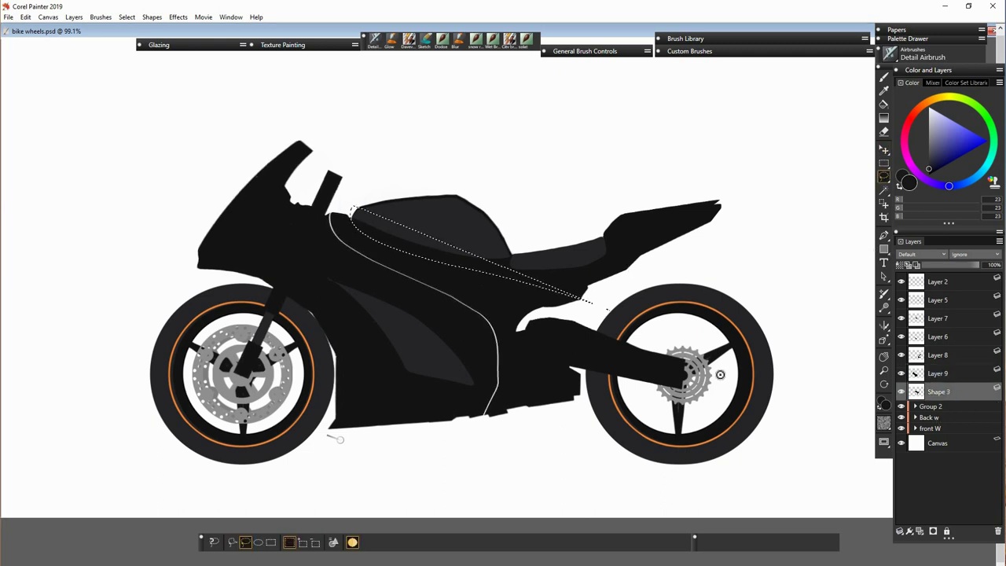
{"action": "key", "text": "ctrl+c"}
{"action": "key", "text": "ctrl+v"}
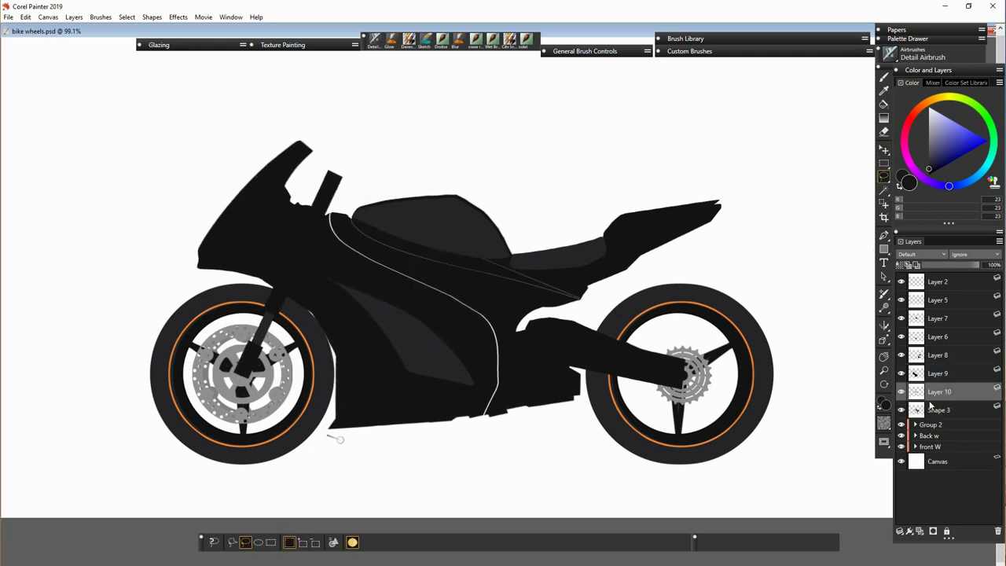
Step: Hide Layer 2, separate the seat area of Shape 3 onto a new layer along Layer 5's outline, and hide Layer 5
{"action": "left_click", "coordinate": [883, 150]}
{"action": "left_click", "coordinate": [937, 299]}
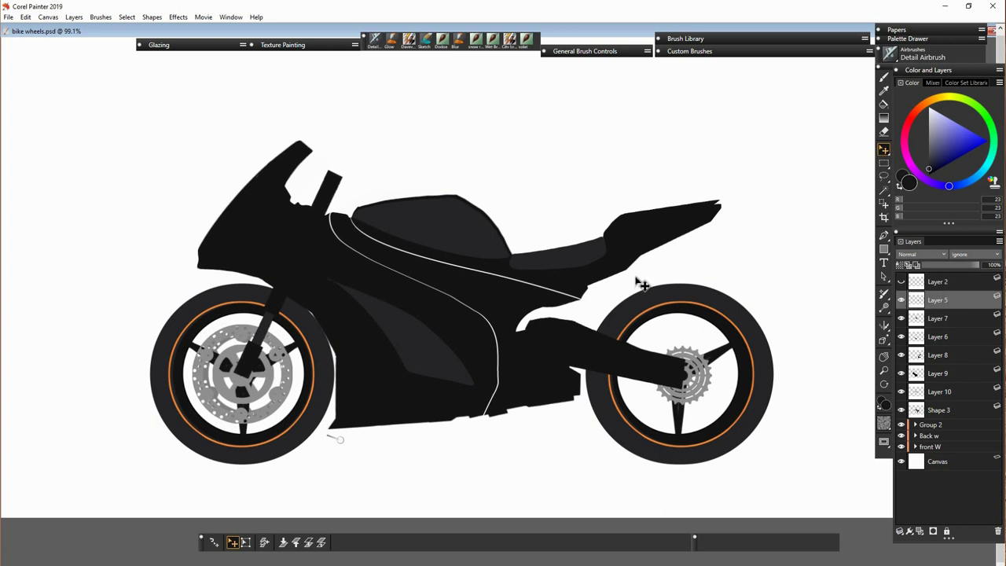
{"action": "left_click", "coordinate": [947, 409]}
{"action": "key", "text": "ctrl+v"}
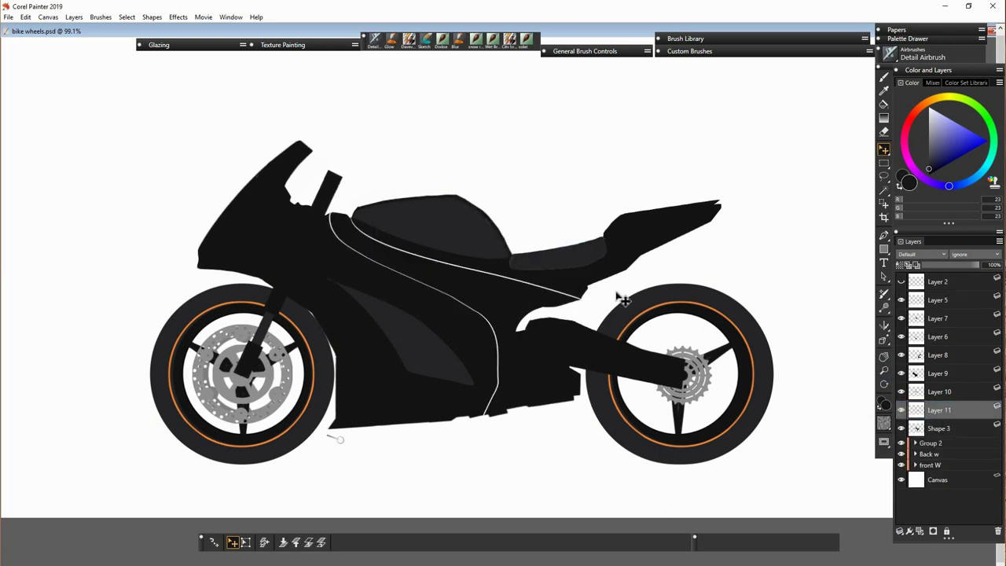
{"action": "left_click", "coordinate": [901, 300]}
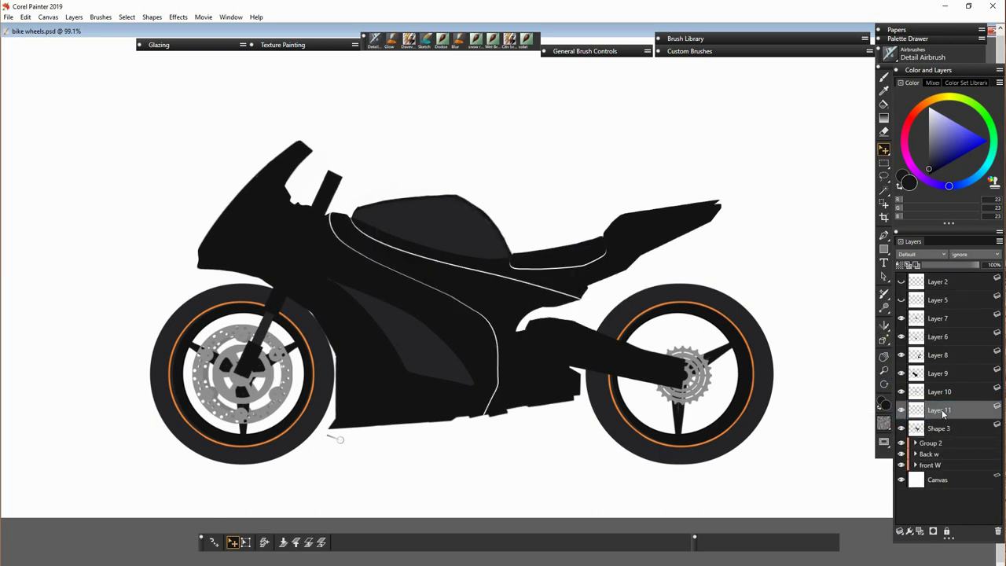
Step: Cut out the fuel tank along Layer 7's outline and combine it with the tapering strip of Layer 10 on one layer
{"action": "left_click", "coordinate": [915, 318]}
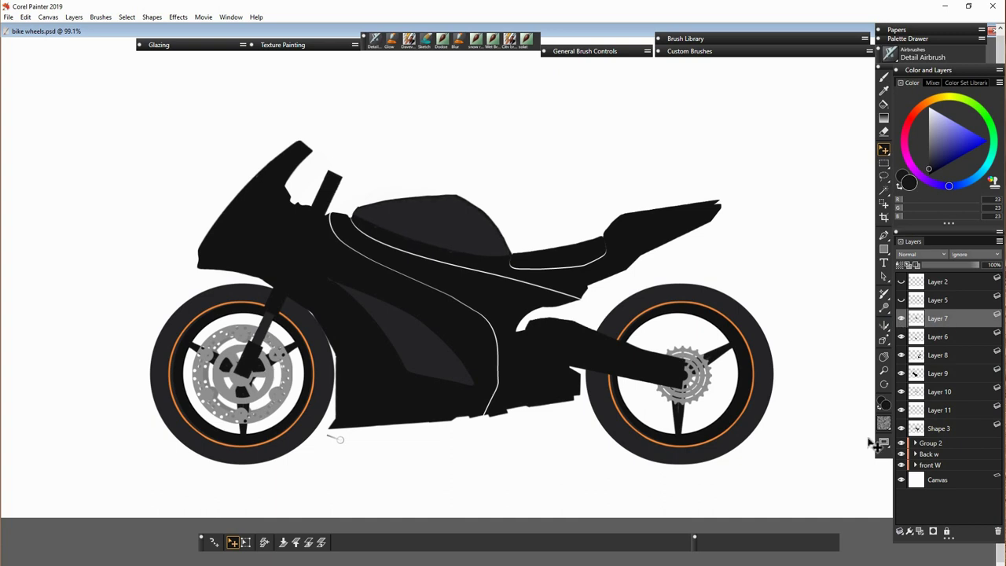
{"action": "left_click", "coordinate": [938, 354]}
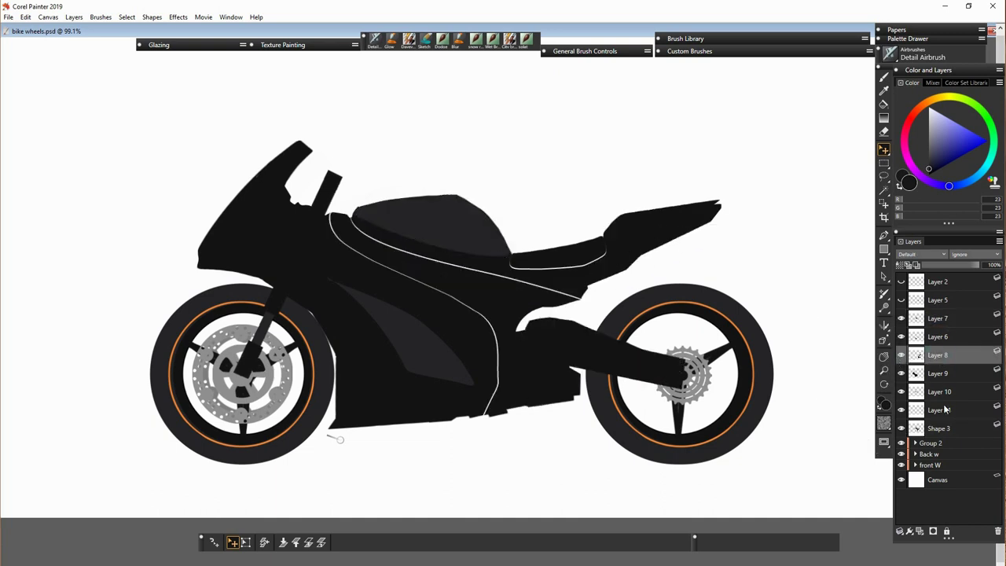
{"action": "left_click", "coordinate": [903, 392]}
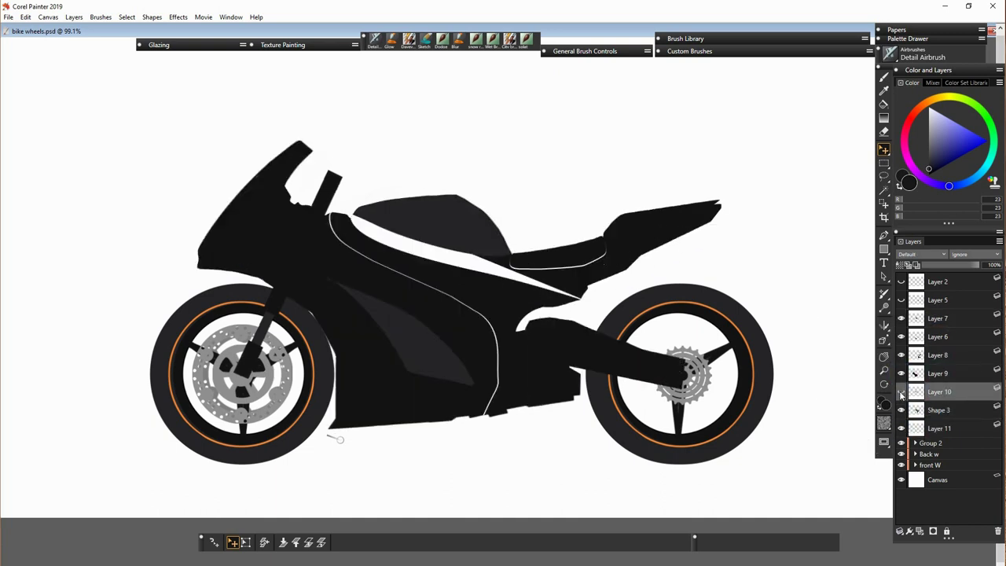
{"action": "right_click", "coordinate": [904, 393]}
{"action": "left_click", "coordinate": [876, 386]}
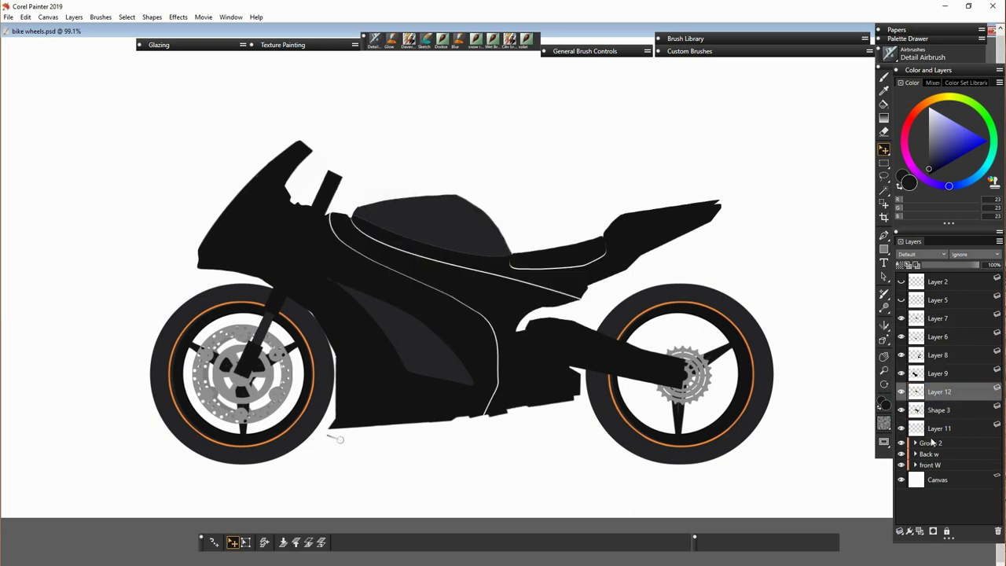
Step: Move Layer 8 beneath Layer 9 and merge Layer 8, Layer 12, Shape 3 and the seat's Layer 11 into one body layer
{"action": "left_click_drag", "start_coordinate": [937, 354], "coordinate": [937, 381]}
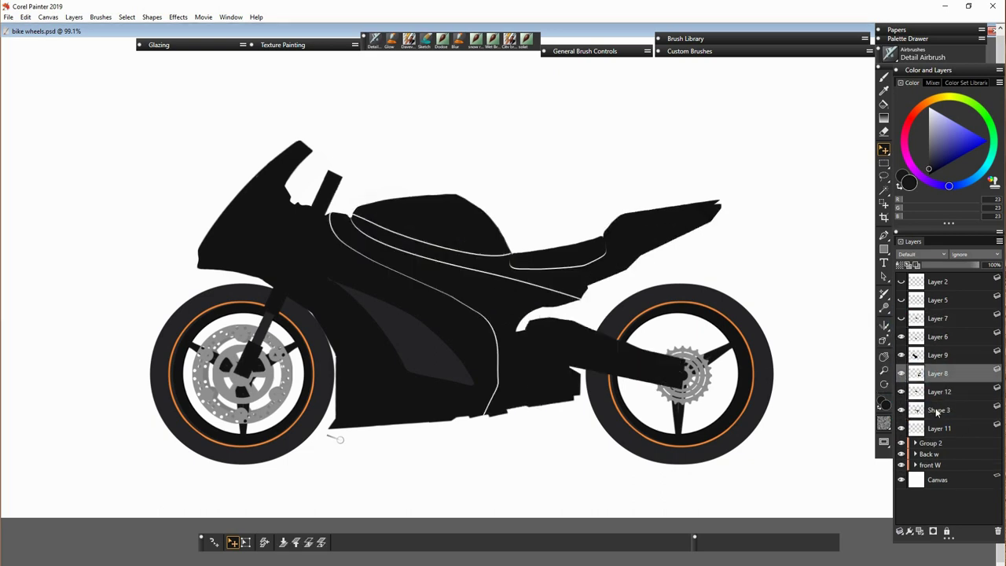
{"action": "left_click", "coordinate": [937, 410], "text": "shift"}
{"action": "key", "text": "ctrl+shift+e"}
{"action": "left_click", "coordinate": [901, 339]}
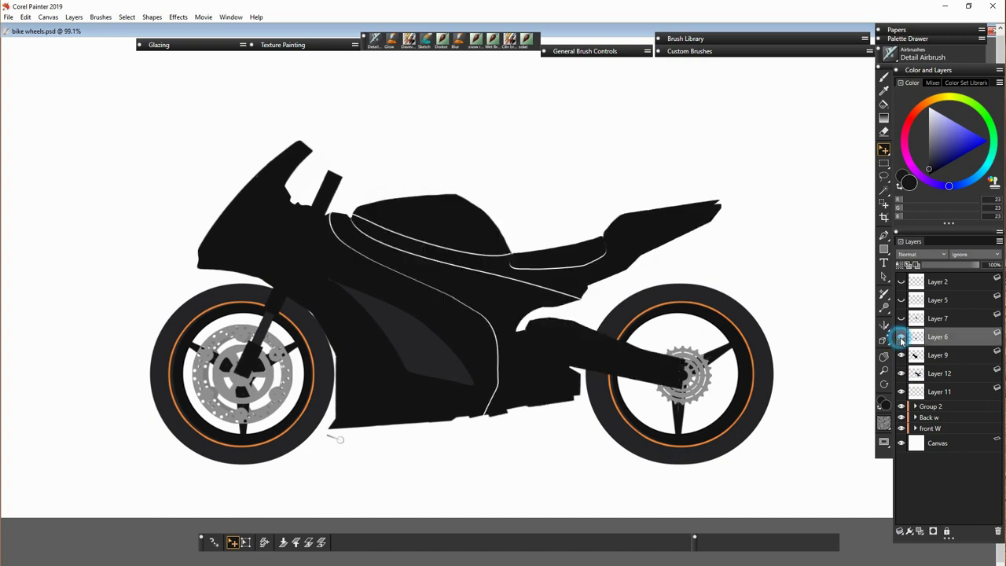
{"action": "left_click", "coordinate": [904, 391]}
{"action": "left_click", "coordinate": [298, 542]}
{"action": "key", "text": "l"}
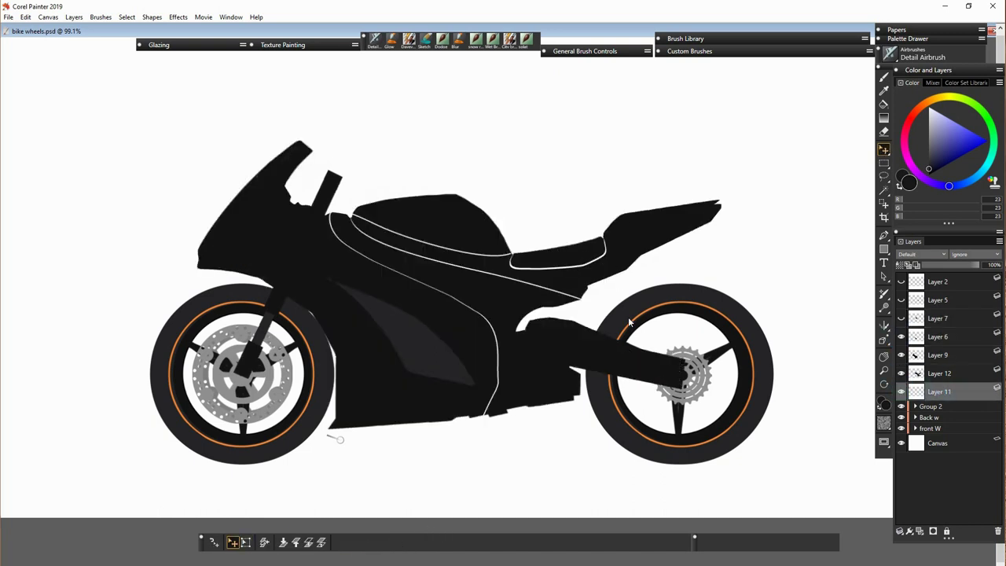
{"action": "left_click", "coordinate": [904, 374], "text": "shift"}
{"action": "key", "text": "ctrl+shift+e"}
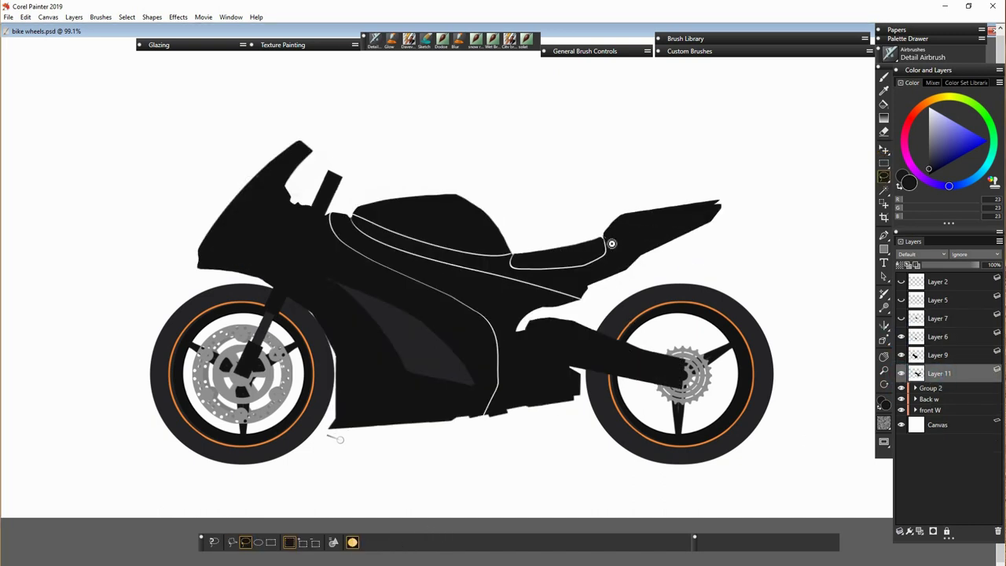
Step: Lasso the upper tail panel on Layer 11, separate it to form a panel line, and merge it back into the body
{"action": "key", "text": "ctrl+c"}
{"action": "key", "text": "ctrl+v"}
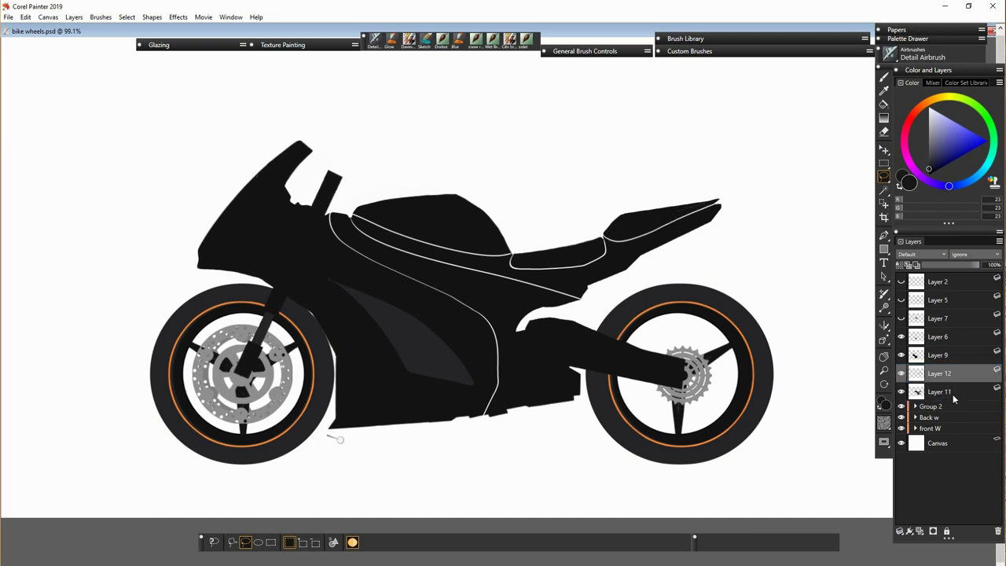
{"action": "left_click", "coordinate": [953, 399], "text": "shift"}
{"action": "key", "text": "ctrl+shift+e"}
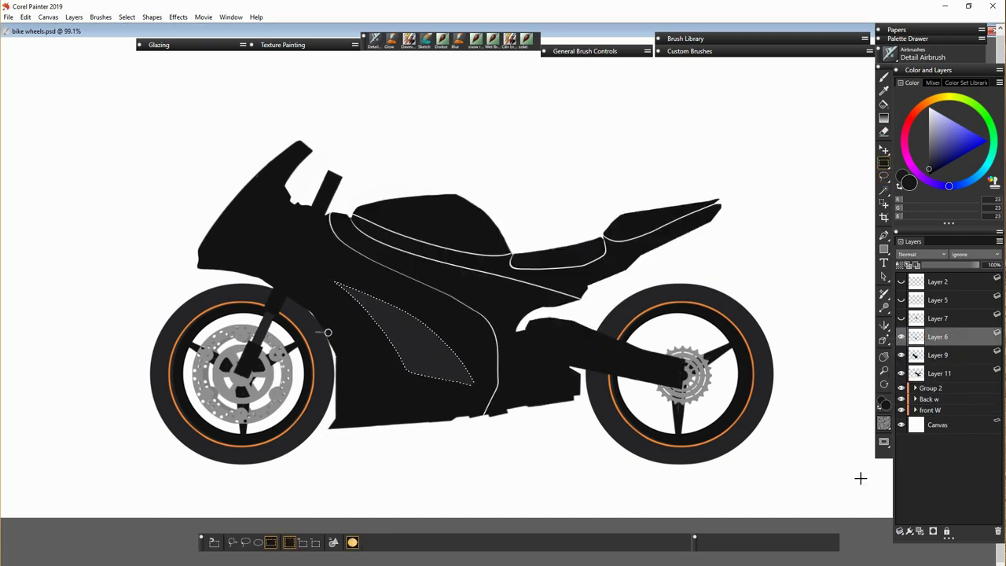
Step: Separate the curved side vent from Layer 9 onto a new layer along Layer 6's outline and hide Layer 6
{"action": "left_click", "coordinate": [937, 354]}
{"action": "right_click", "coordinate": [314, 358]}
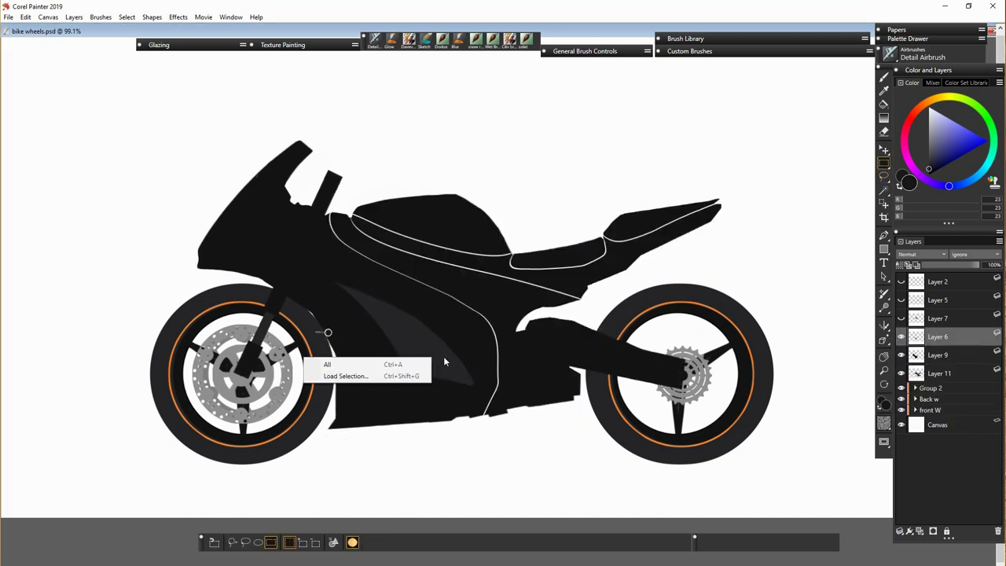
{"action": "right_click", "coordinate": [960, 415]}
{"action": "right_click", "coordinate": [314, 359]}
{"action": "left_click", "coordinate": [392, 451]}
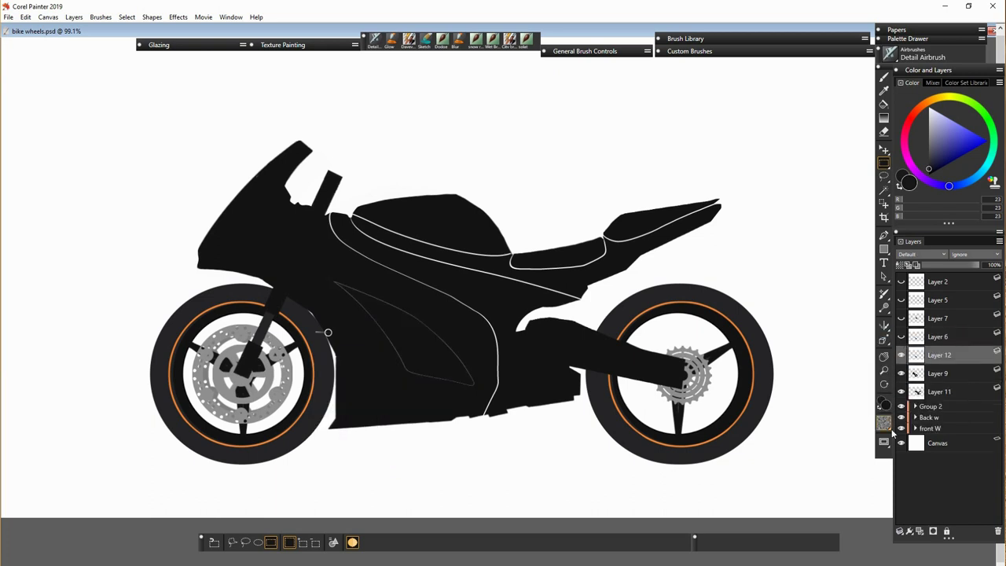
{"action": "key", "text": "ctrl+t"}
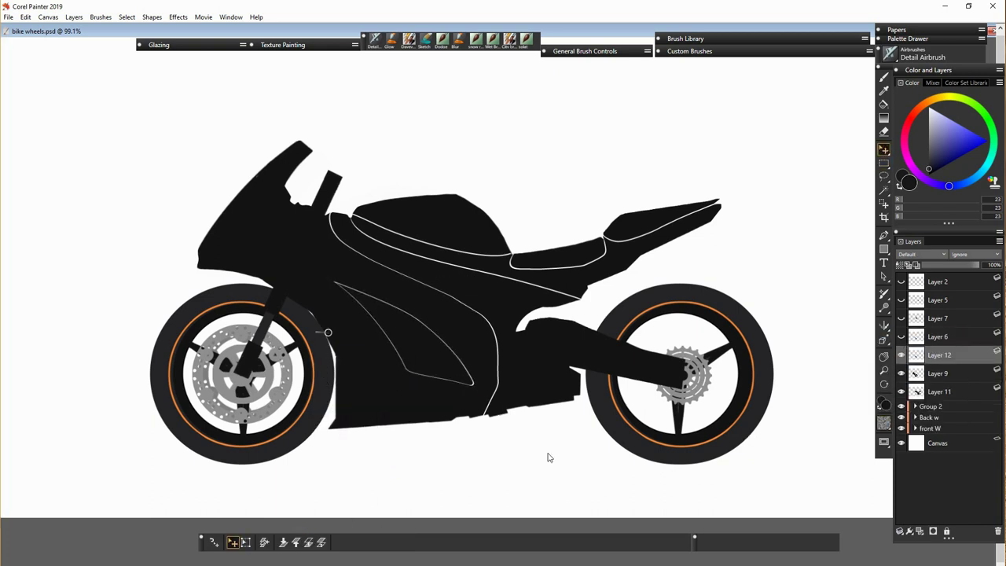
Step: Try the grey vent shape lower and steeper on the side fairing, and group template Layers 2, 5, 7 and 6
{"action": "left_click", "coordinate": [937, 337]}
{"action": "left_click_drag", "start_coordinate": [359, 395], "coordinate": [420, 424]}
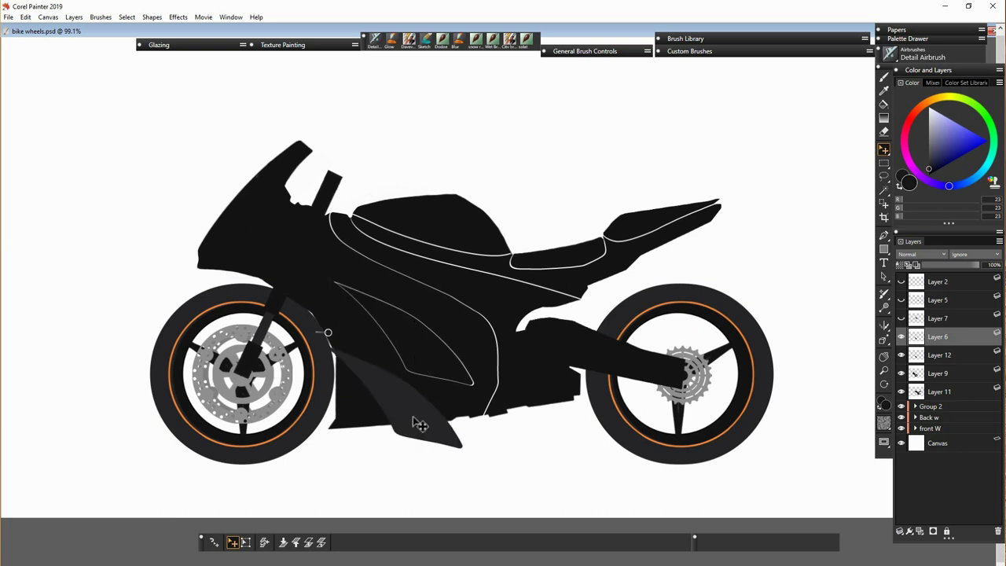
{"action": "left_click_drag", "start_coordinate": [381, 353], "coordinate": [404, 455]}
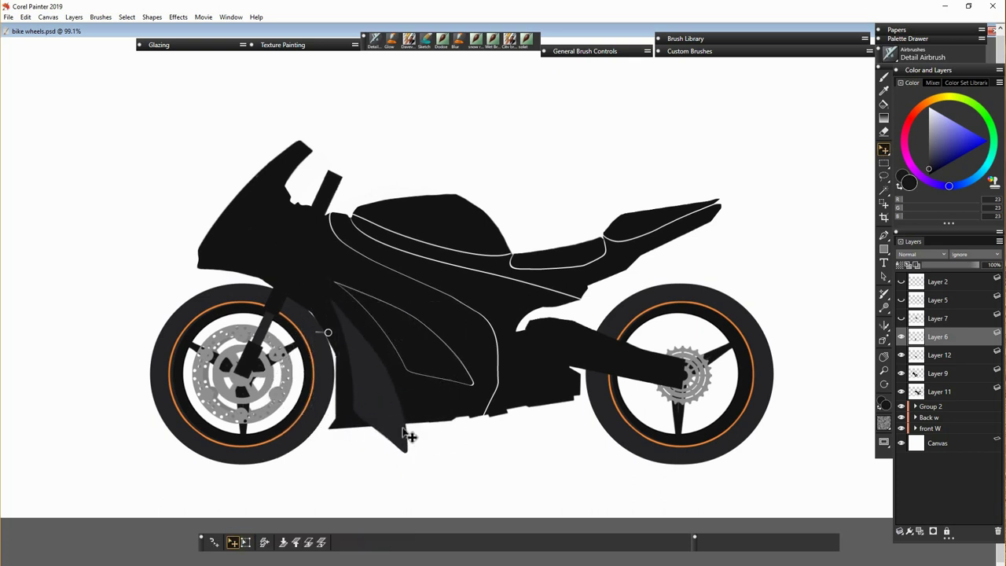
{"action": "key", "text": "ctrl+g"}
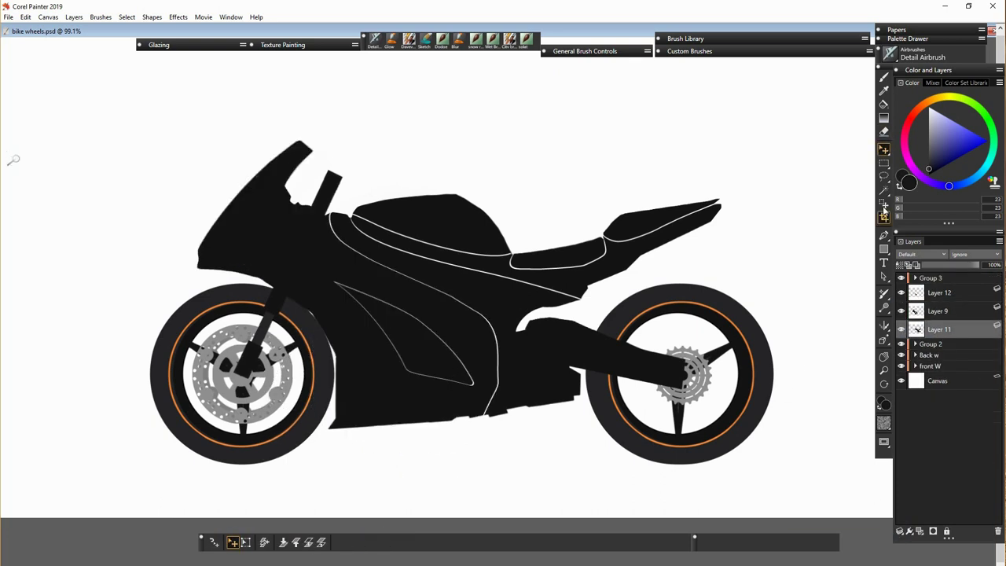
Step: Separate the swingarm section of Layer 11 onto its own layer and shift it and the rear wheel left to shorten the bike
{"action": "left_click", "coordinate": [883, 216]}
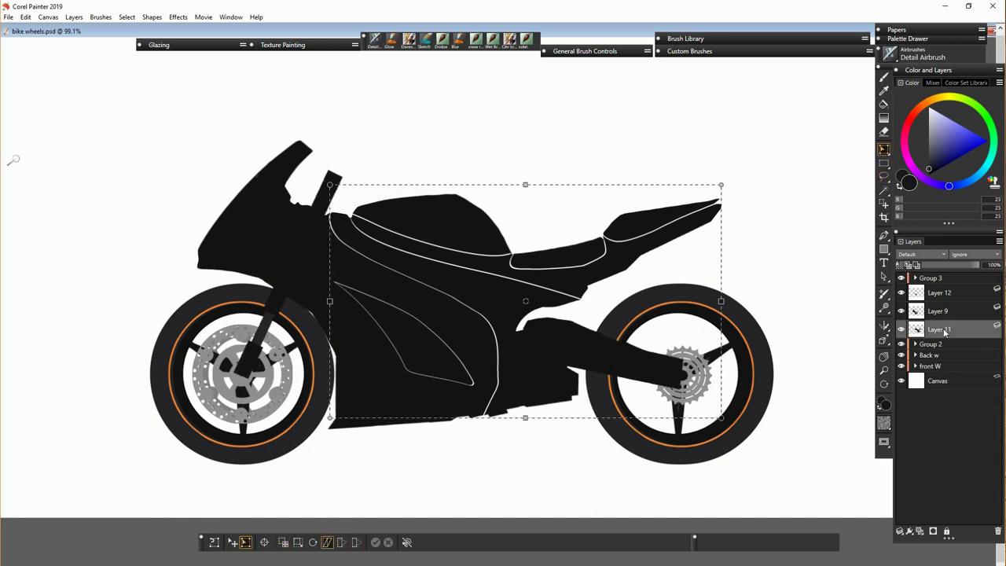
{"action": "key", "text": "ctrl+v"}
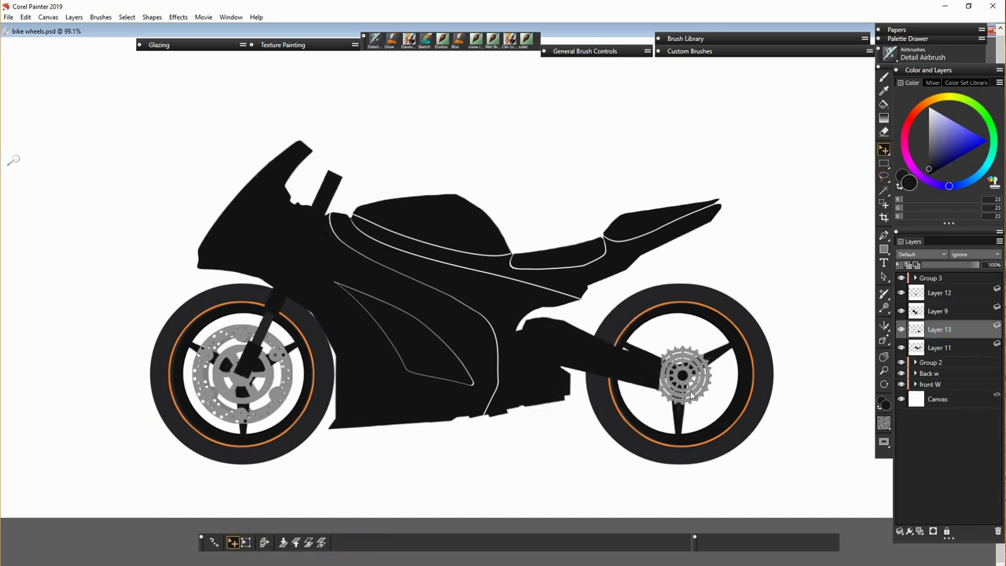
{"action": "left_click_drag", "start_coordinate": [693, 397], "coordinate": [678, 397]}
Step: Lasso the rear end of the tail on Layer 11, separate it onto a new layer and shift it left to shorten the tail
{"action": "left_click", "coordinate": [939, 347]}
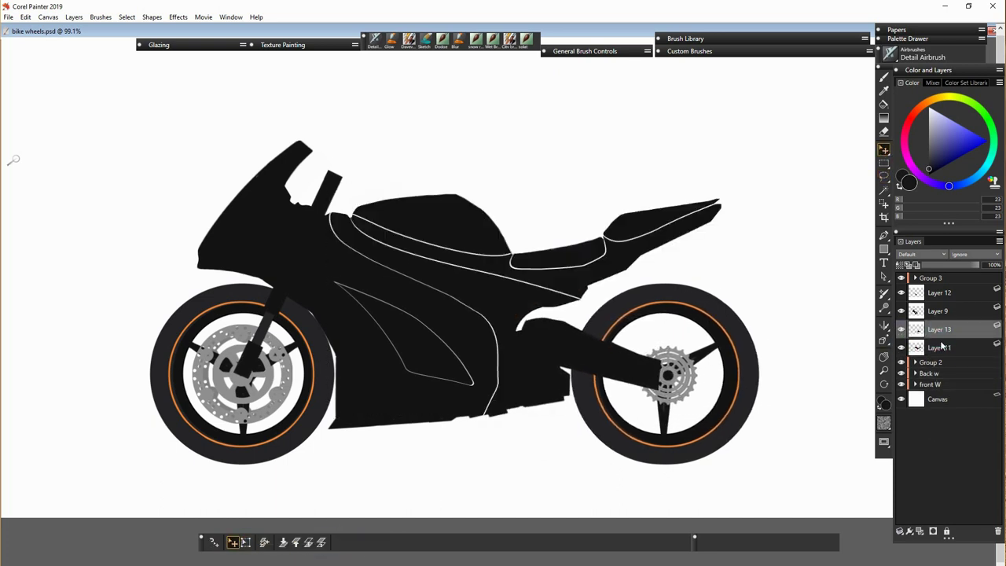
{"action": "key", "text": "l"}
{"action": "left_click_drag", "start_coordinate": [607, 240], "coordinate": [542, 242]}
{"action": "right_click", "coordinate": [542, 242]}
{"action": "left_click", "coordinate": [598, 339]}
{"action": "key", "text": "a"}
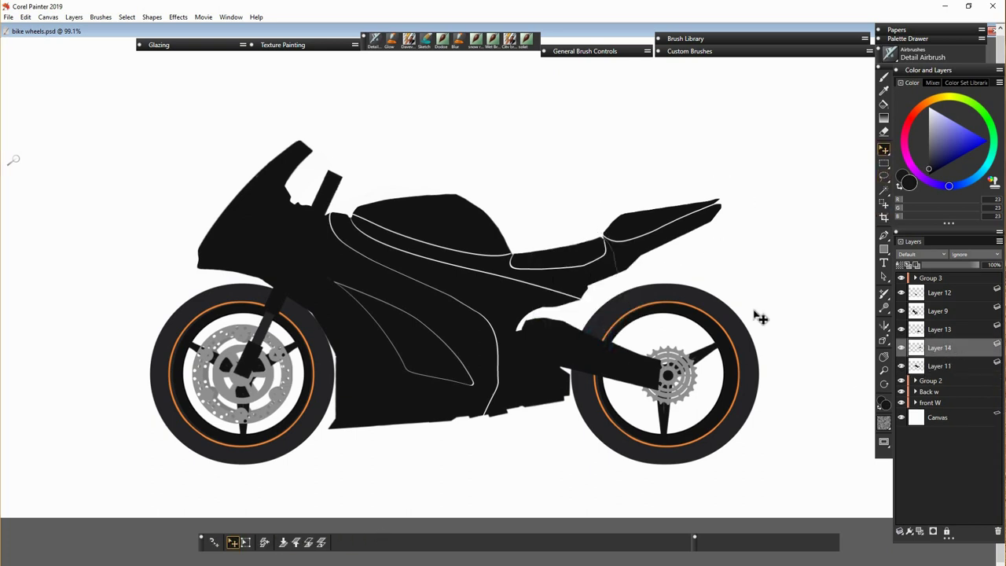
{"action": "left_click_drag", "start_coordinate": [722, 274], "coordinate": [705, 271]}
{"action": "key", "text": "Return"}
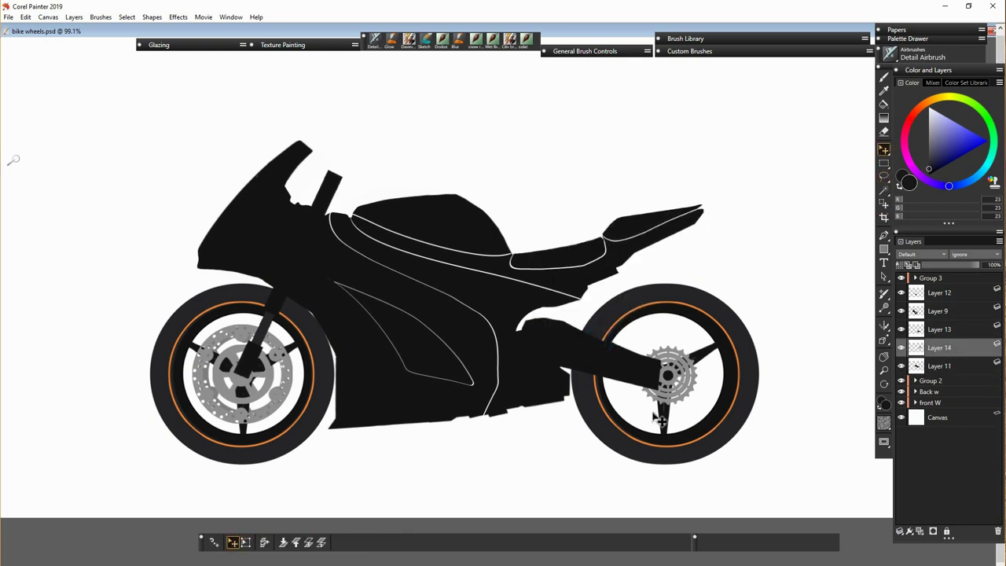
Step: Merge Layers 9, 13, 14 and 11 into one body layer and fill it with dark grey (RGB 38, 38, 40)
{"action": "left_click", "coordinate": [938, 310], "text": "shift"}
{"action": "left_click", "coordinate": [900, 292]}
{"action": "key", "text": "k"}
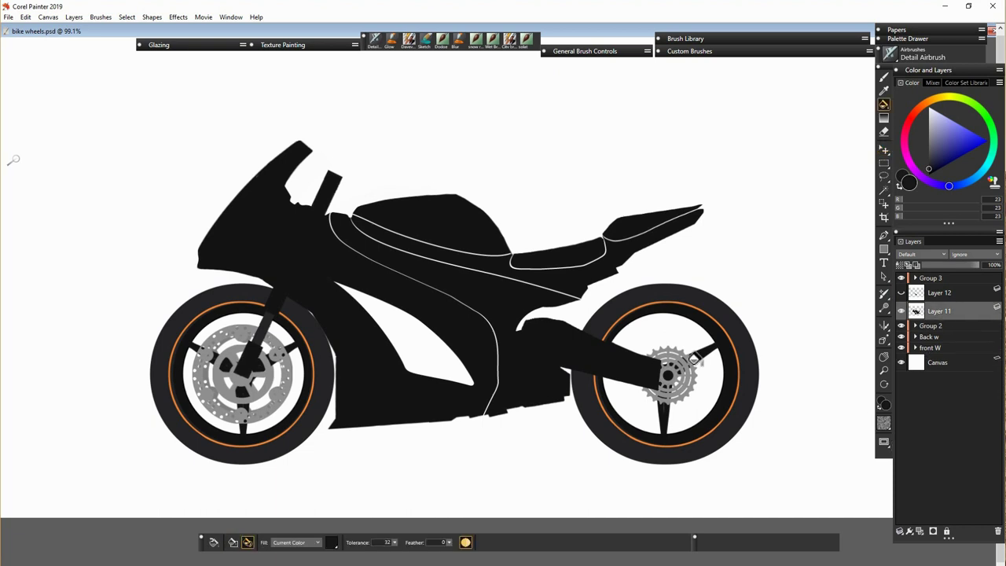
{"action": "left_click", "coordinate": [695, 357]}
Step: Show Layer 12, lasso the area behind the body's panel gaps, back it with near-black and place the layer beneath Layer 11
{"action": "key", "text": "l"}
{"action": "left_click", "coordinate": [900, 293]}
{"action": "left_click", "coordinate": [939, 293]}
{"action": "left_click_drag", "start_coordinate": [477, 412], "coordinate": [572, 305]}
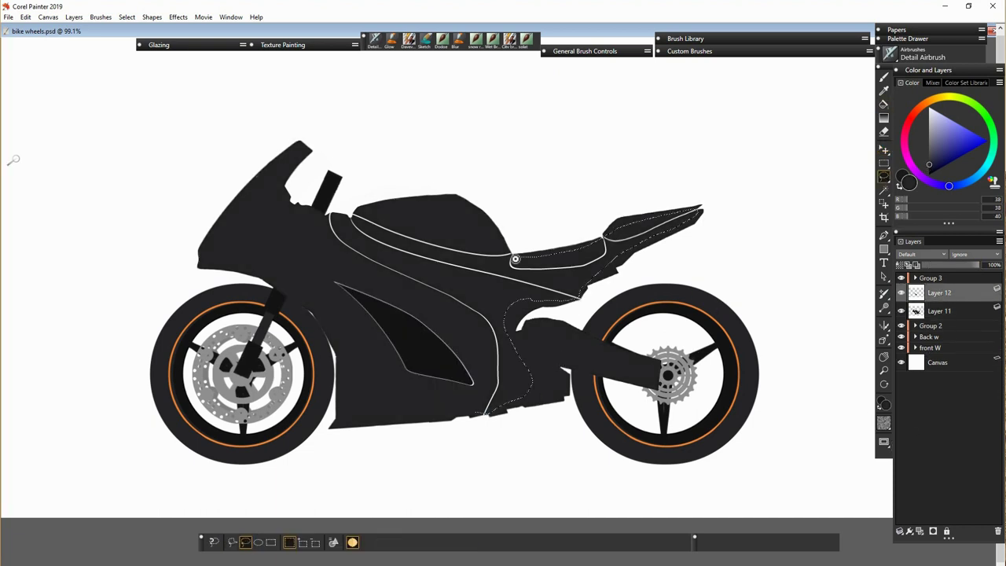
{"action": "left_click_drag", "start_coordinate": [514, 258], "coordinate": [334, 216]}
{"action": "left_click_drag", "start_coordinate": [939, 292], "coordinate": [939, 318]}
{"action": "left_click", "coordinate": [938, 292]}
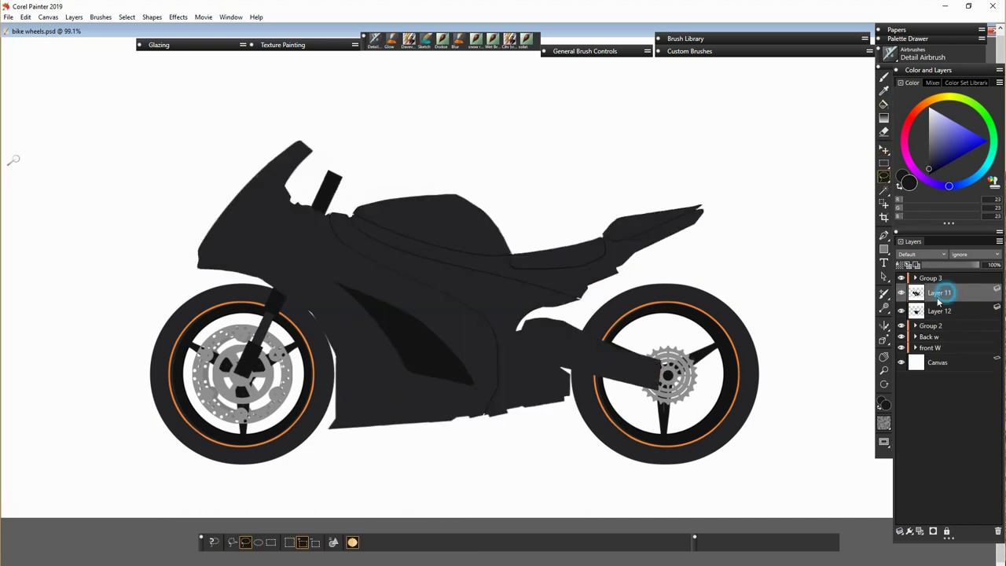
Step: Erase panel lines through the nose and tail, a triangular vent in the lower fairing and openings in the swingarm on Layer 11
{"action": "key", "text": "n"}
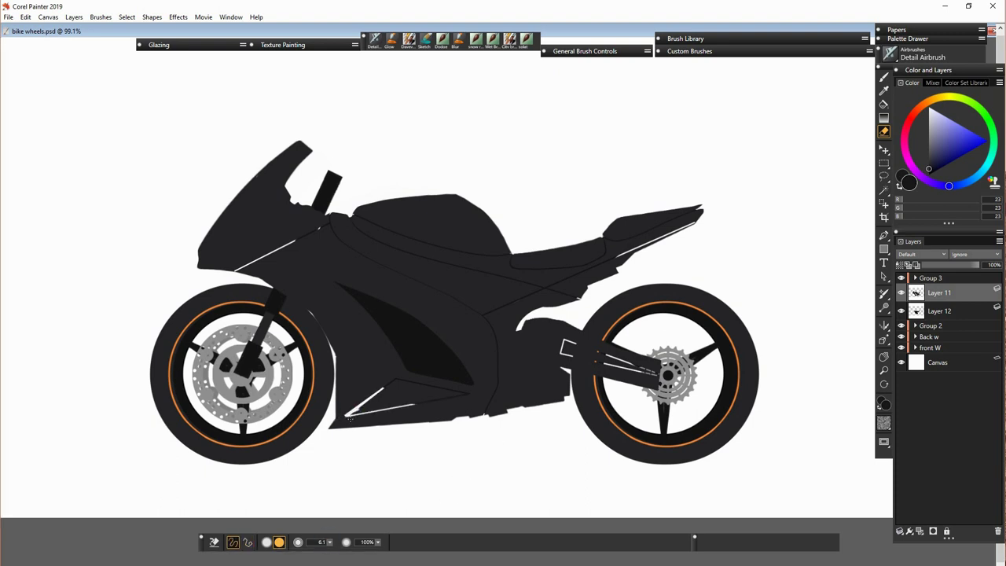
{"action": "scroll", "coordinate": [389, 399], "scroll_direction": "up", "scroll_amount": 2}
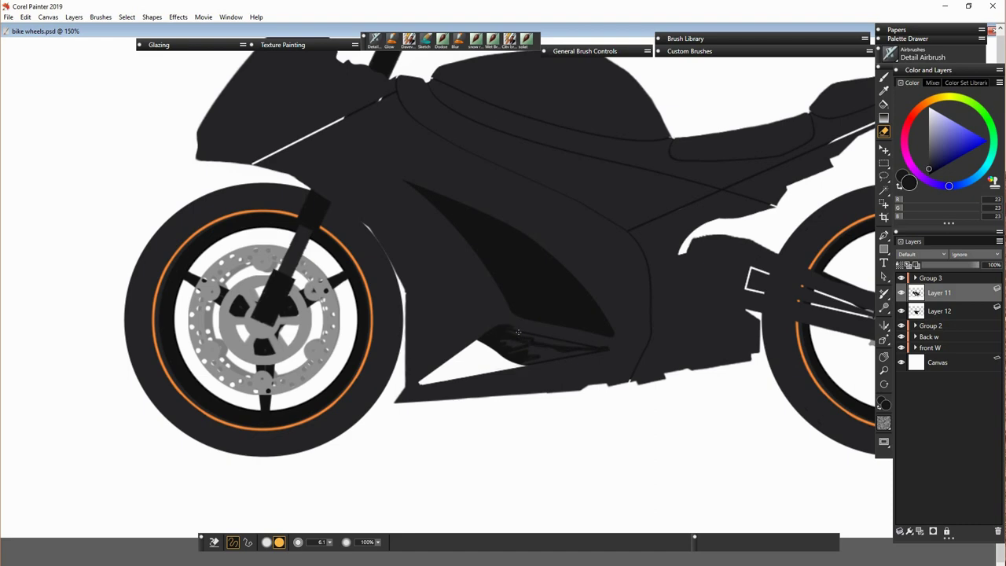
{"action": "scroll", "coordinate": [660, 455], "scroll_direction": "right", "scroll_amount": 3}
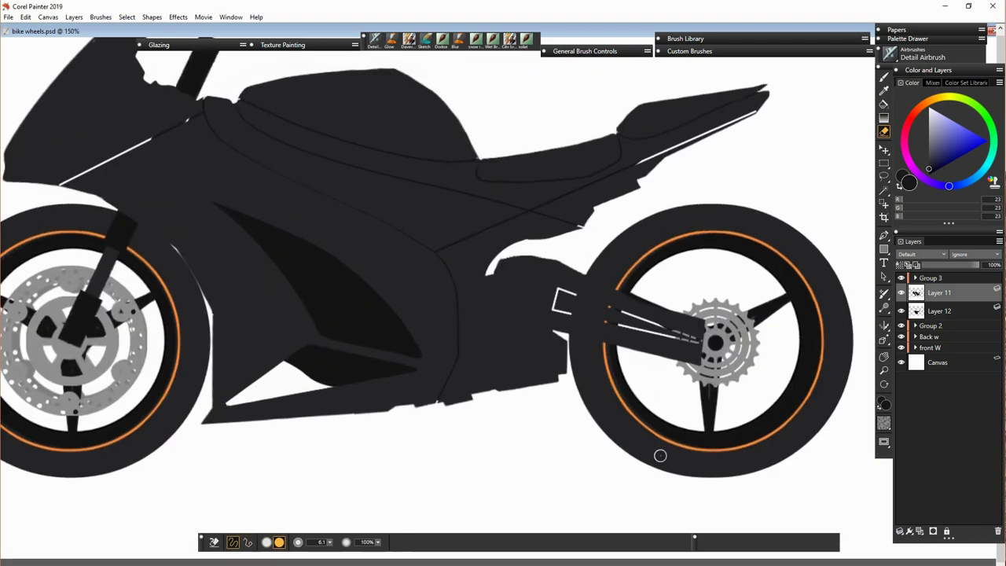
{"action": "left_click", "coordinate": [900, 337]}
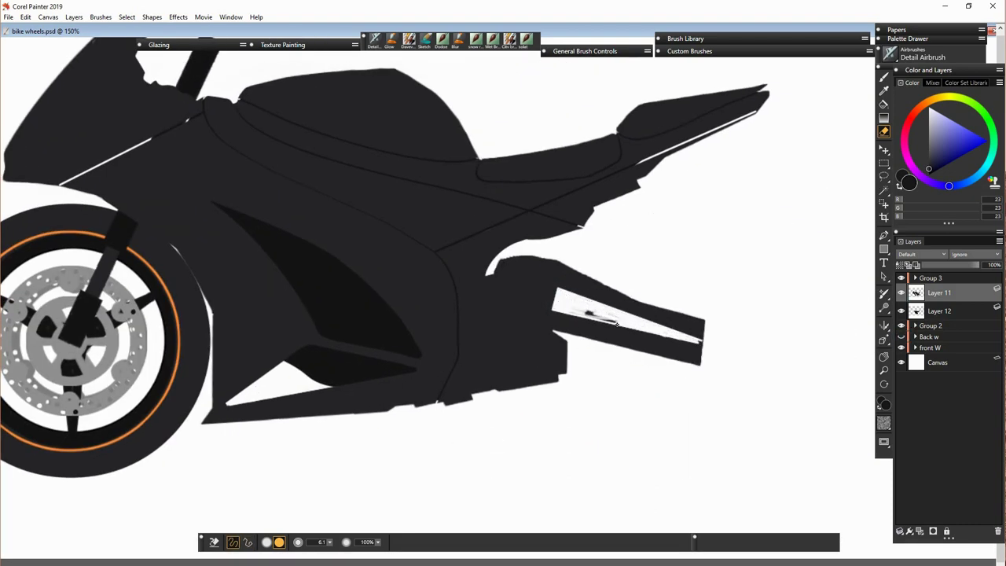
{"action": "key", "text": "ctrl+z"}
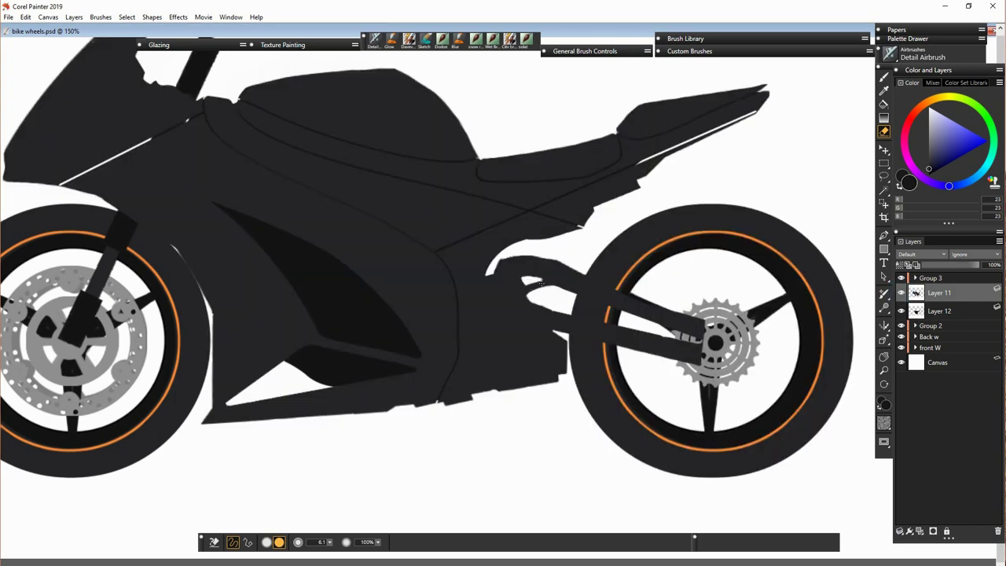
Step: Lasso the open part of the lower fairing vent on Layer 12 and fill it with near-black (RGB 23, 23, 23)
{"action": "left_click", "coordinate": [938, 311]}
{"action": "left_click", "coordinate": [883, 178]}
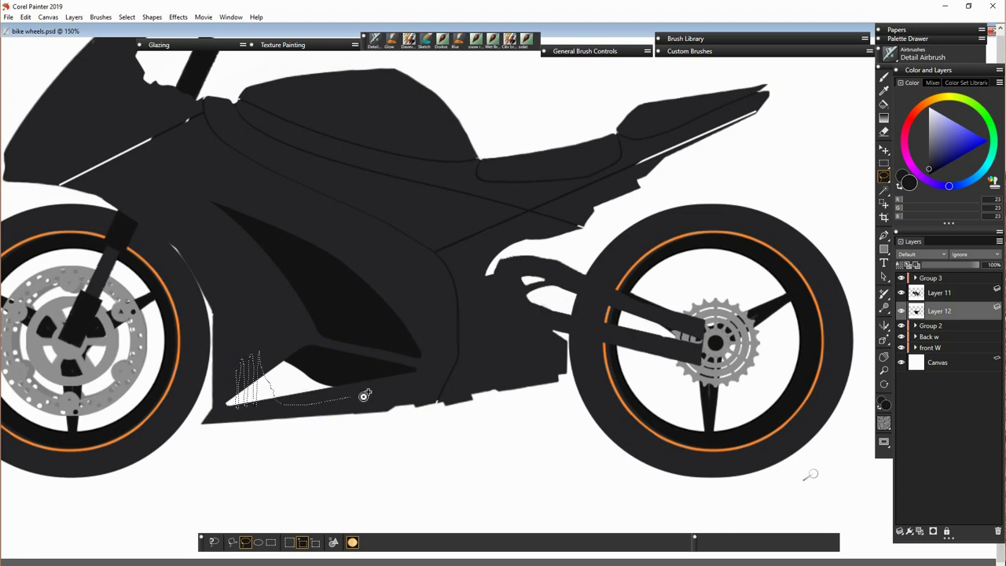
{"action": "left_click_drag", "start_coordinate": [364, 396], "coordinate": [234, 356]}
{"action": "key", "text": "k"}
{"action": "left_click", "coordinate": [240, 399]}
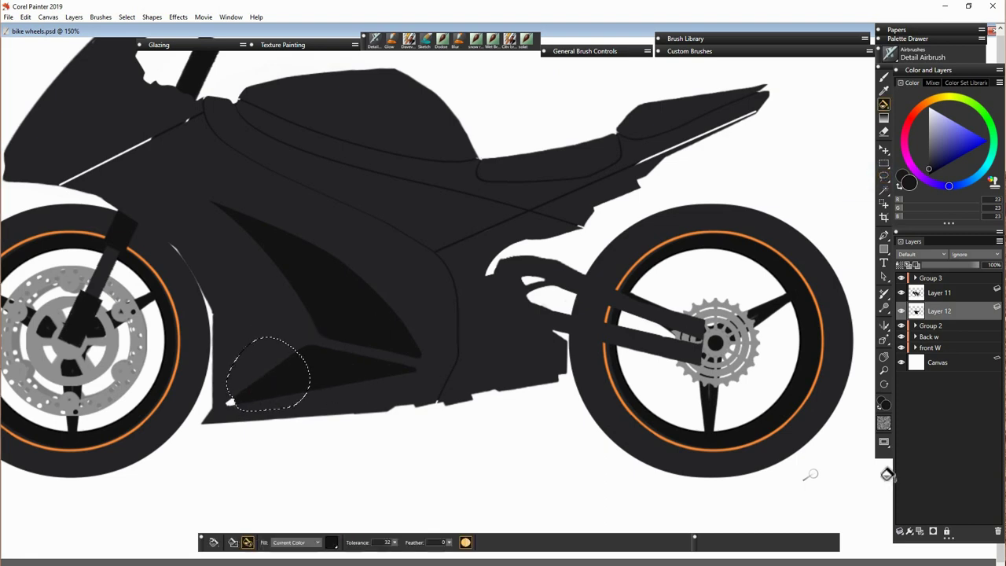
Step: Lasso the white panel-line gaps through the tail and nose on Layer 12 and fill them with near-black (RGB 23, 23, 23)
{"action": "key", "text": "l"}
{"action": "left_click_drag", "start_coordinate": [621, 164], "coordinate": [725, 123]}
{"action": "key", "text": "k"}
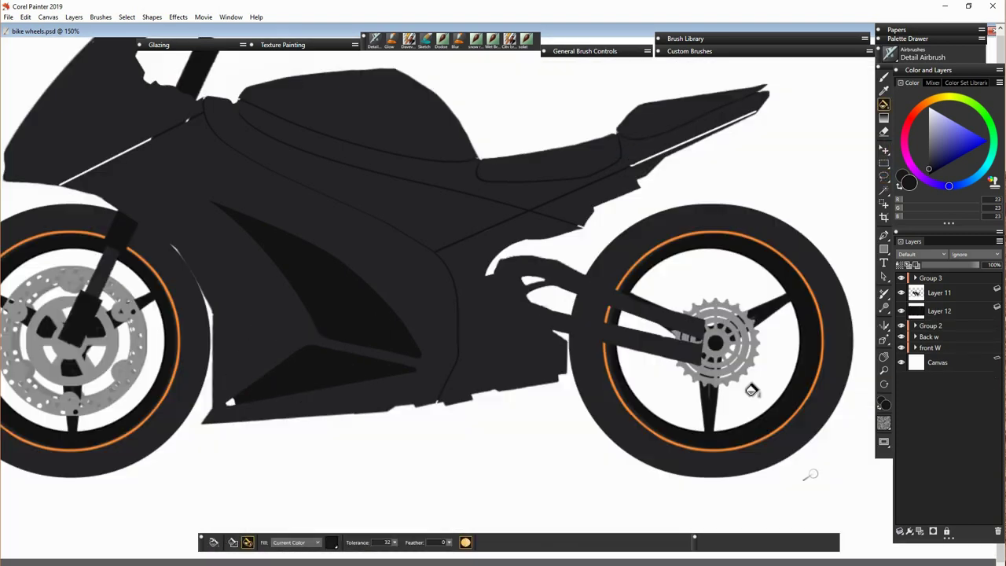
{"action": "left_click", "coordinate": [699, 147]}
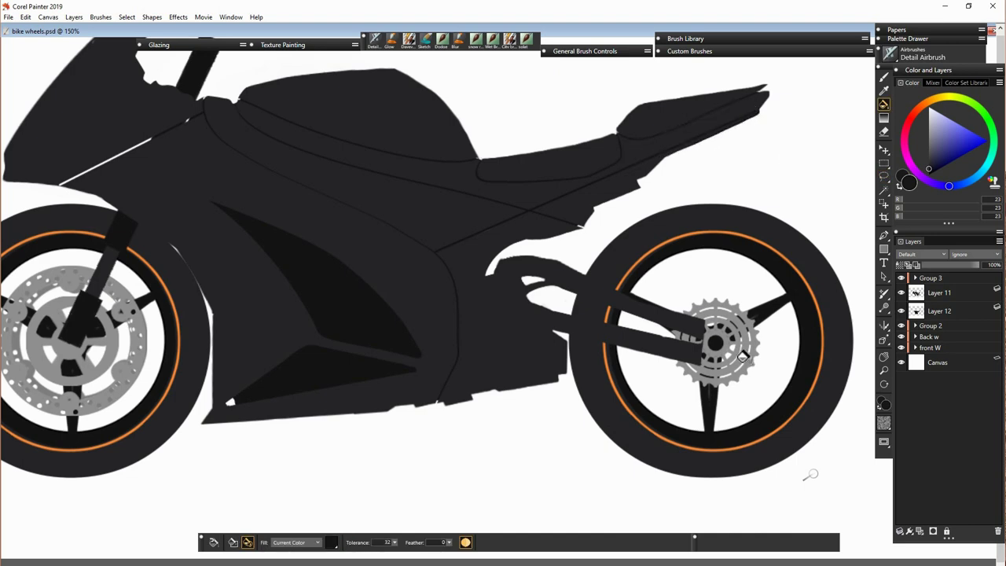
{"action": "key", "text": "ctrl+0"}
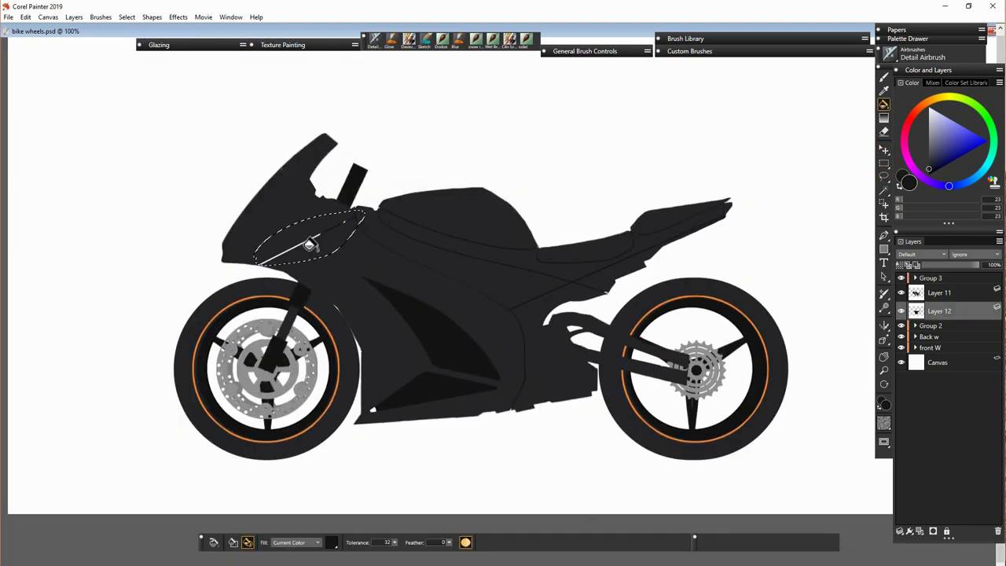
Step: Add Layer 13 above the Canvas and fill it with a vertical grey gradient that blends into a light floor (RGB 214, 214, 214)
{"action": "left_click", "coordinate": [945, 366]}
{"action": "key", "text": "ctrl+shift+n"}
{"action": "key", "text": "g"}
{"action": "left_click", "coordinate": [928, 160]}
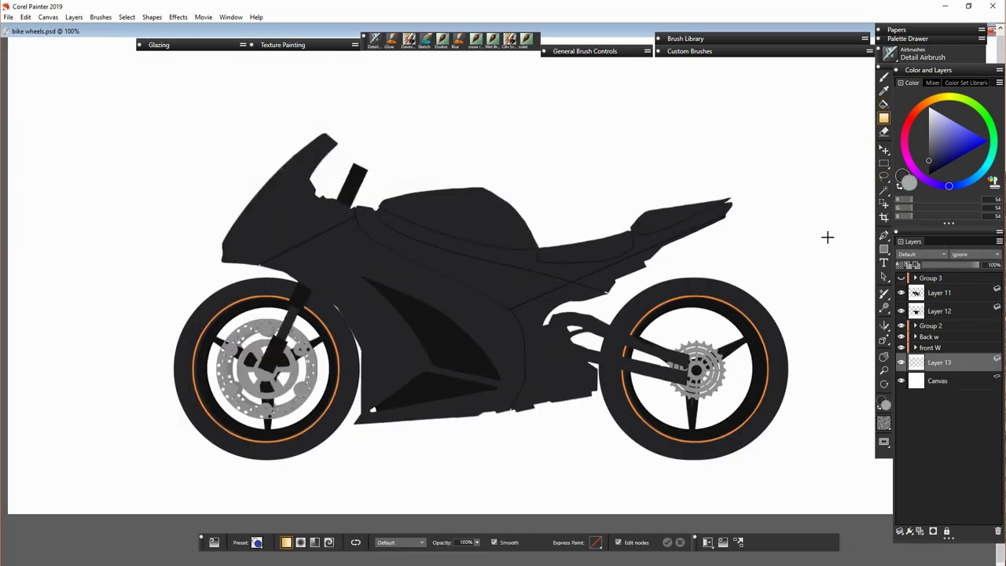
{"action": "key", "text": "ctrl+minus"}
{"action": "left_click_drag", "start_coordinate": [491, 131], "coordinate": [492, 402]}
{"action": "left_click", "coordinate": [928, 148]}
{"action": "mouse_move", "coordinate": [491, 131]}
{"action": "left_mouse_down"}
{"action": "mouse_move", "coordinate": [513, 301]}
{"action": "mouse_move", "coordinate": [489, 511]}
{"action": "left_mouse_up"}
{"action": "key", "text": "Return"}
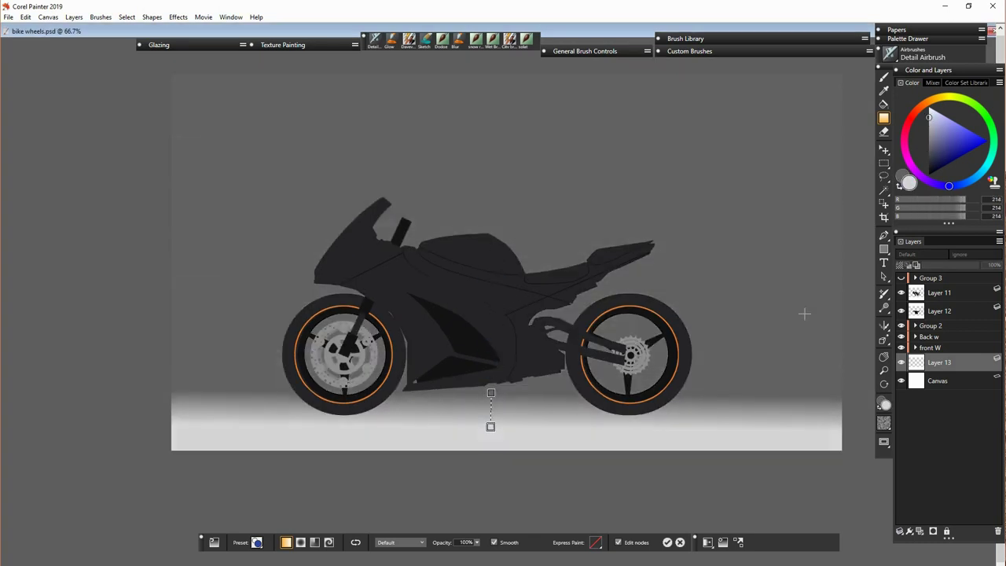
Step: Add Layer 14 above the backdrop, outline a thin ground shadow spanning both wheels and fill it with mid grey (RGB 100, 100, 100)
{"action": "key", "text": "ctrl+shift+n"}
{"action": "key", "text": "ctrl+plus"}
{"action": "key", "text": "ctrl+plus"}
{"action": "left_click", "coordinate": [884, 81]}
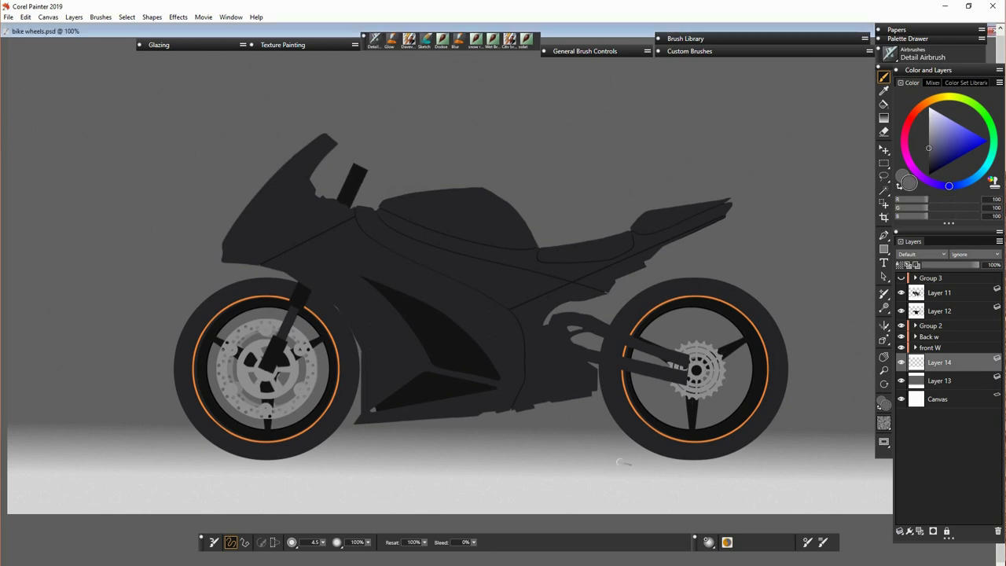
{"action": "mouse_move", "coordinate": [292, 470]}
{"action": "left_mouse_down"}
{"action": "mouse_move", "coordinate": [589, 480]}
{"action": "mouse_move", "coordinate": [785, 468]}
{"action": "mouse_move", "coordinate": [516, 463]}
{"action": "mouse_move", "coordinate": [388, 477]}
{"action": "mouse_move", "coordinate": [743, 478]}
{"action": "mouse_move", "coordinate": [530, 468]}
{"action": "left_mouse_up"}
{"action": "key", "text": "k"}
{"action": "left_click", "coordinate": [530, 467]}
{"action": "right_click", "coordinate": [919, 362]}
{"action": "key", "text": "Escape"}
{"action": "key", "text": "f"}
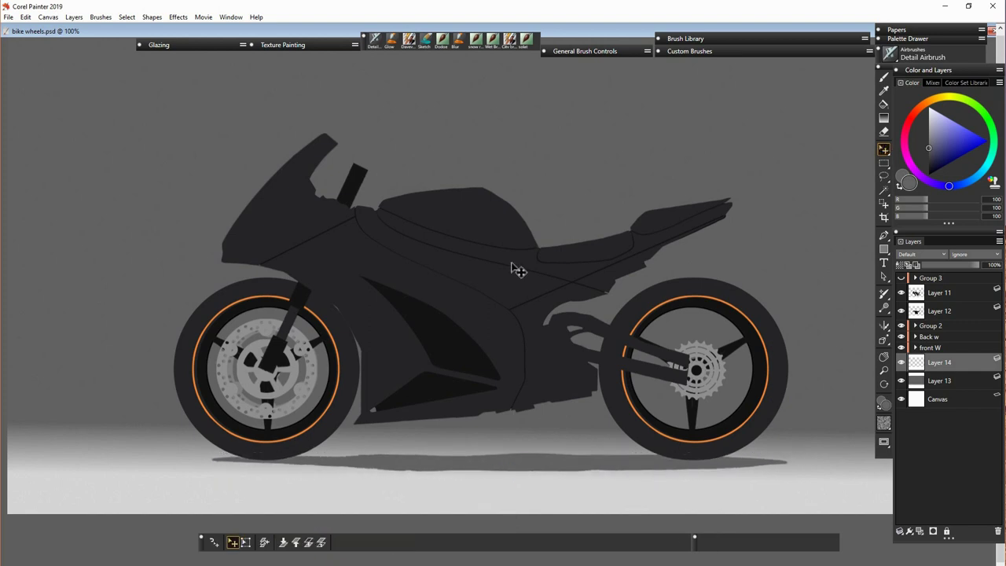
Step: Soften the edges of the ground shadow on Layer 14 and duplicate it to strengthen the shadow
{"action": "key", "text": "ctrl+shift+f"}
{"action": "left_click", "coordinate": [523, 358]}
{"action": "key", "text": "b"}
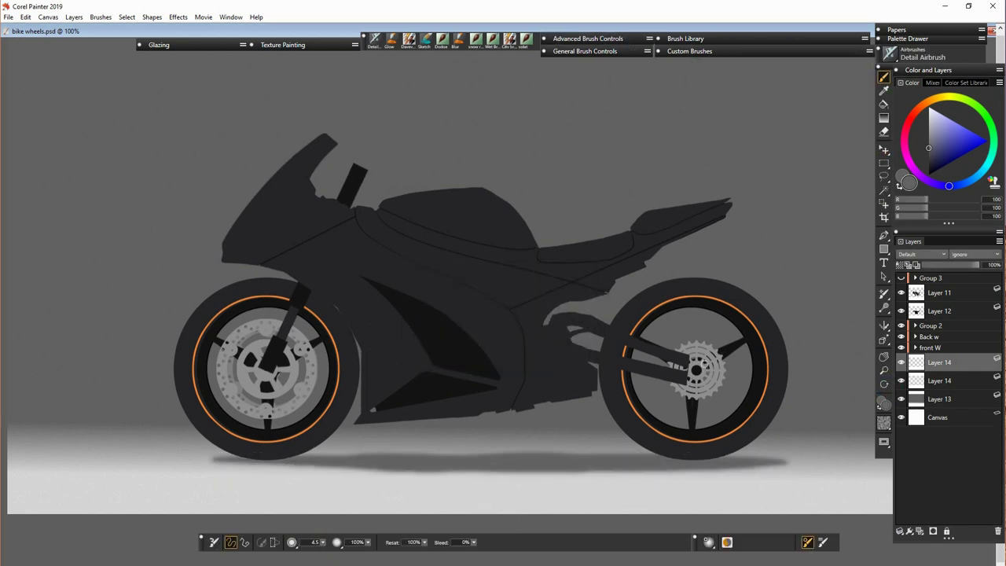
{"action": "key", "text": "f"}
{"action": "left_click", "coordinate": [502, 470]}
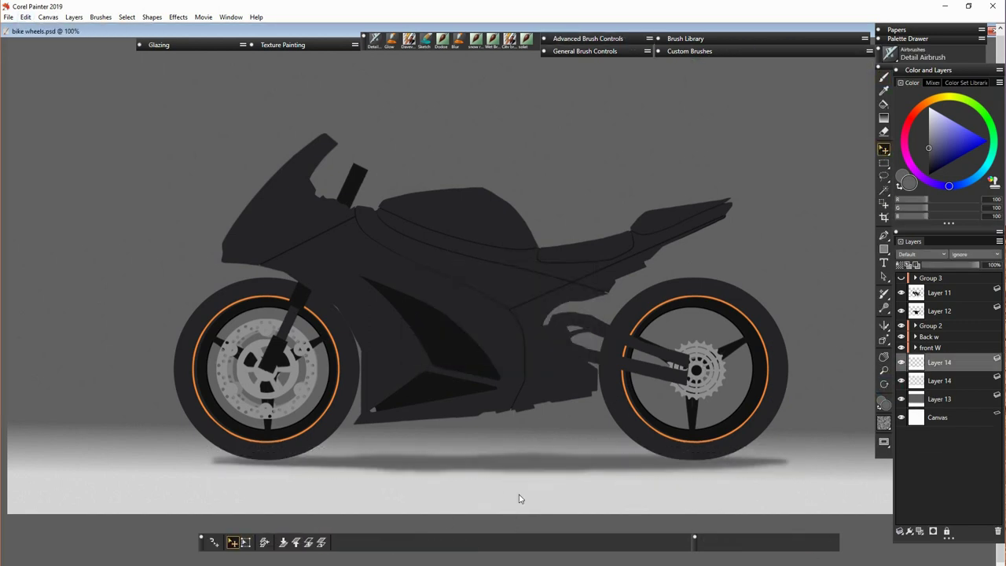
{"action": "key", "text": "n"}
{"action": "right_click", "coordinate": [942, 364]}
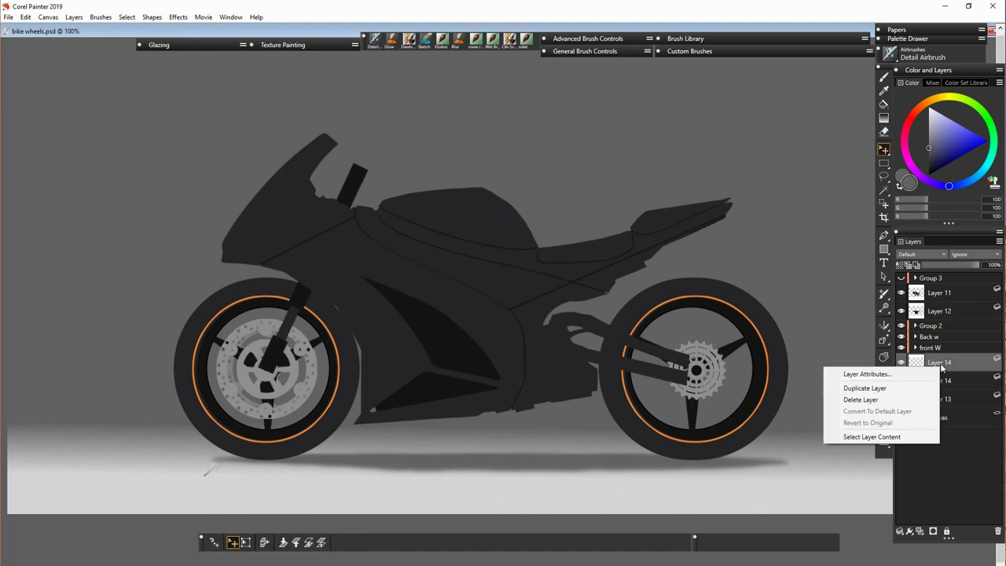
{"action": "left_click", "coordinate": [853, 384]}
{"action": "left_click", "coordinate": [25, 17]}
{"action": "left_click", "coordinate": [202, 218]}
Step: Draw half of a horned bracket outline behind the tail, duplicate it and mirror the copy to form a symmetrical bracket
{"action": "key", "text": "n"}
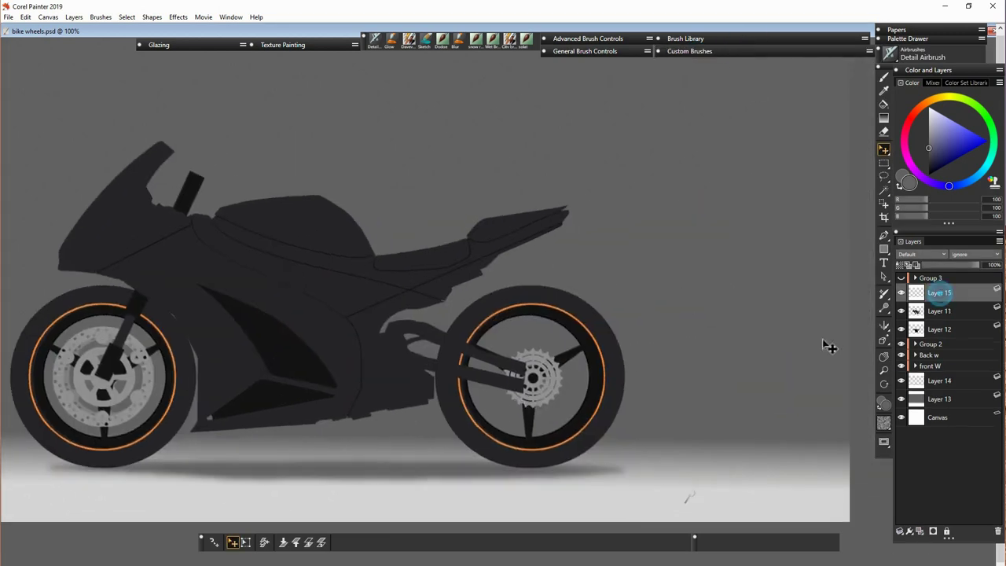
{"action": "key", "text": "l"}
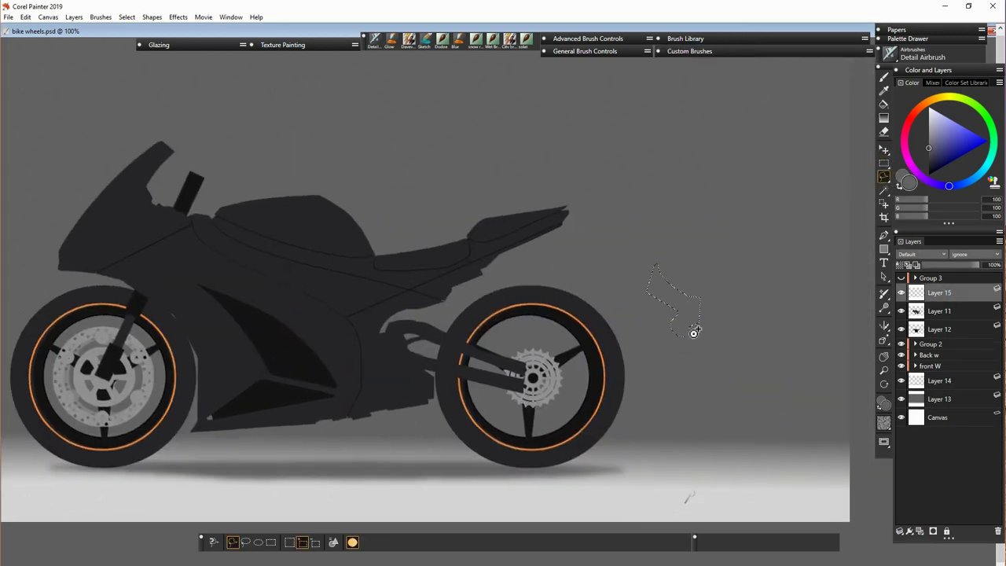
{"action": "right_click", "coordinate": [939, 281]}
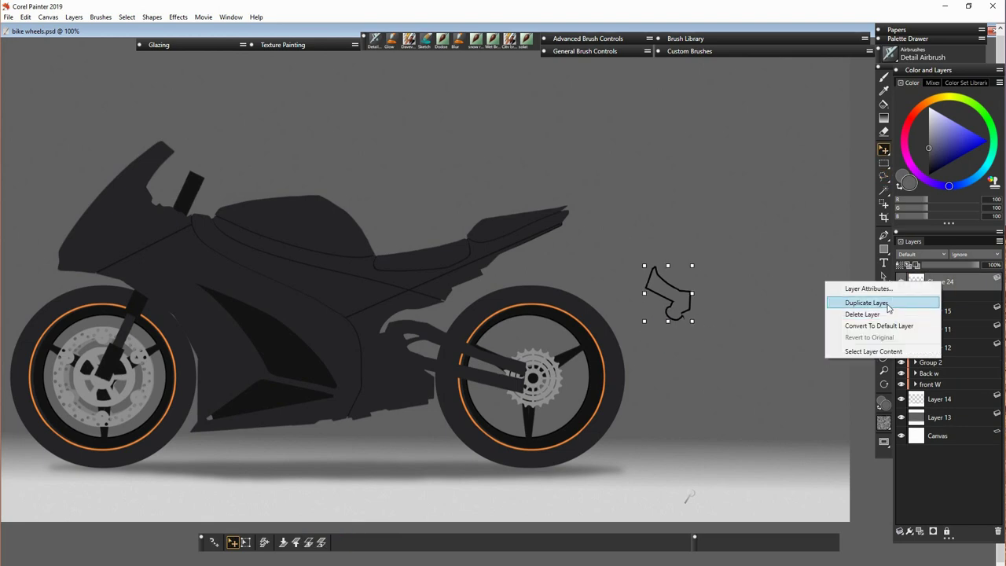
{"action": "left_click", "coordinate": [860, 300]}
{"action": "left_click_drag", "start_coordinate": [645, 293], "coordinate": [723, 293]}
{"action": "key", "text": "b"}
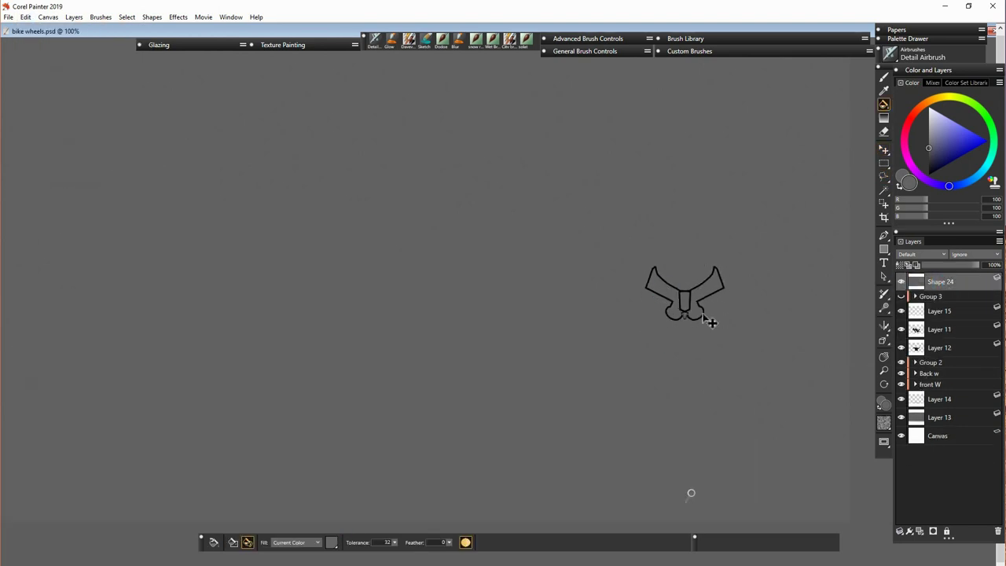
Step: Close the bracket outline and fill it with black, leaving the central slot open
{"action": "left_click", "coordinate": [291, 354], "text": "alt"}
{"action": "key", "text": "ctrl+plus"}
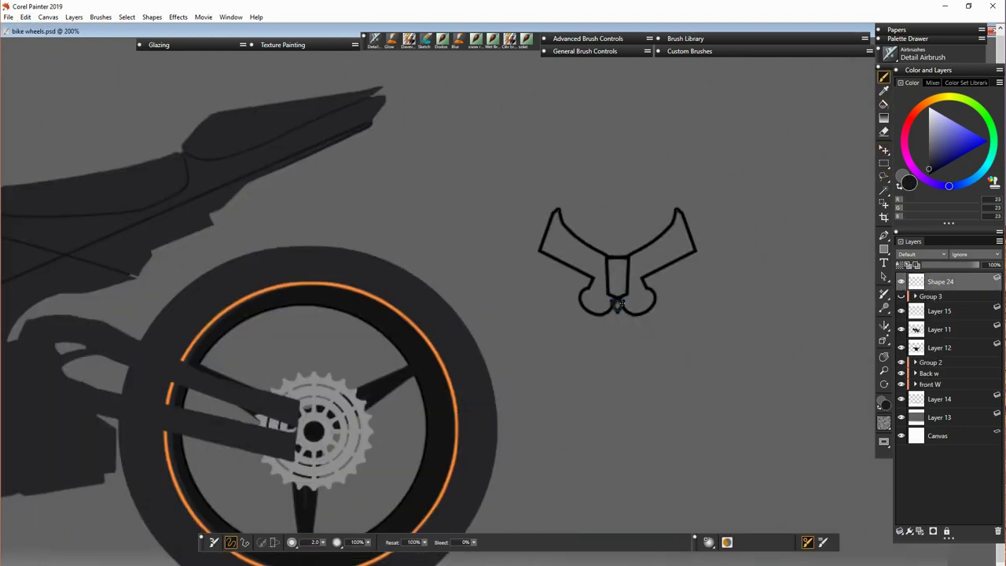
{"action": "key", "text": "ctrl+f"}
{"action": "key", "text": "ctrl+minus"}
Step: Add Layer 16 and draw a small, a large and a medium circle outline in the empty area behind the rear wheel
{"action": "key", "text": "ctrl+shift+n"}
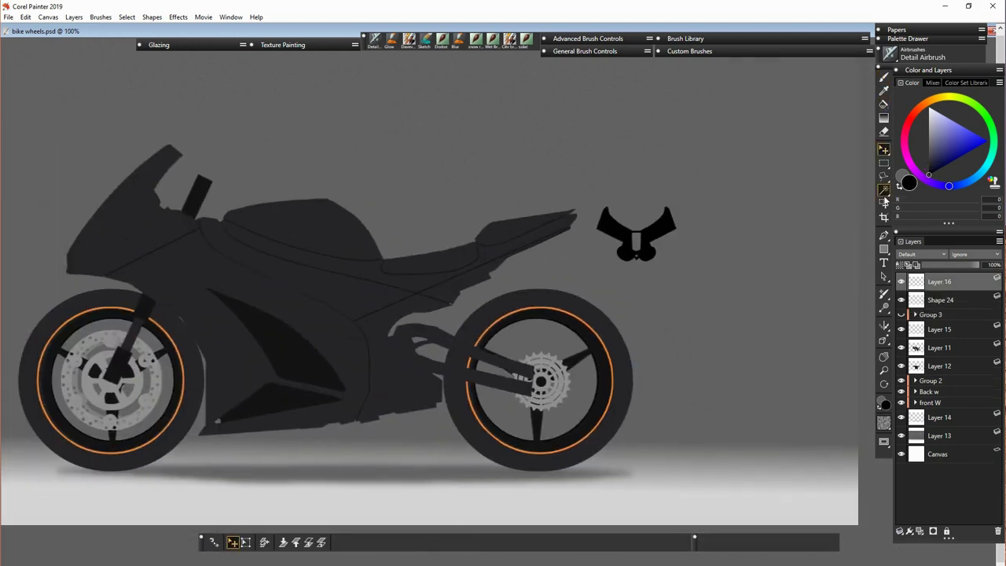
{"action": "key", "text": "j"}
{"action": "left_click_drag", "start_coordinate": [726, 309], "coordinate": [734, 316]}
{"action": "left_click_drag", "start_coordinate": [635, 277], "coordinate": [682, 323]}
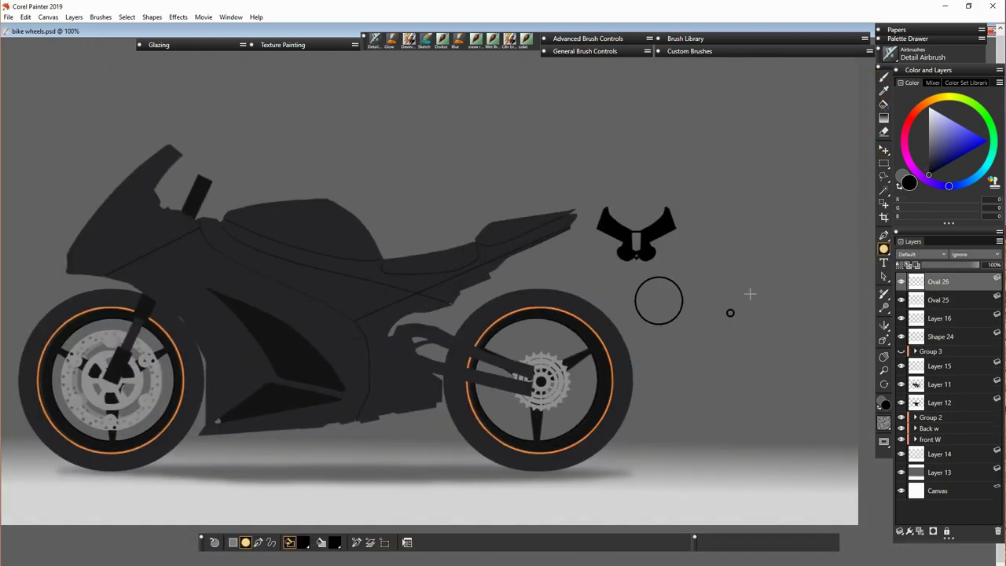
{"action": "left_click_drag", "start_coordinate": [712, 267], "coordinate": [730, 286]}
Step: Draw a pointed truss bracket with cut-outs over the front of the swingarm and fill it with near-black (RGB 23, 23, 23)
{"action": "key", "text": "l"}
{"action": "left_click_drag", "start_coordinate": [806, 192], "coordinate": [714, 237]}
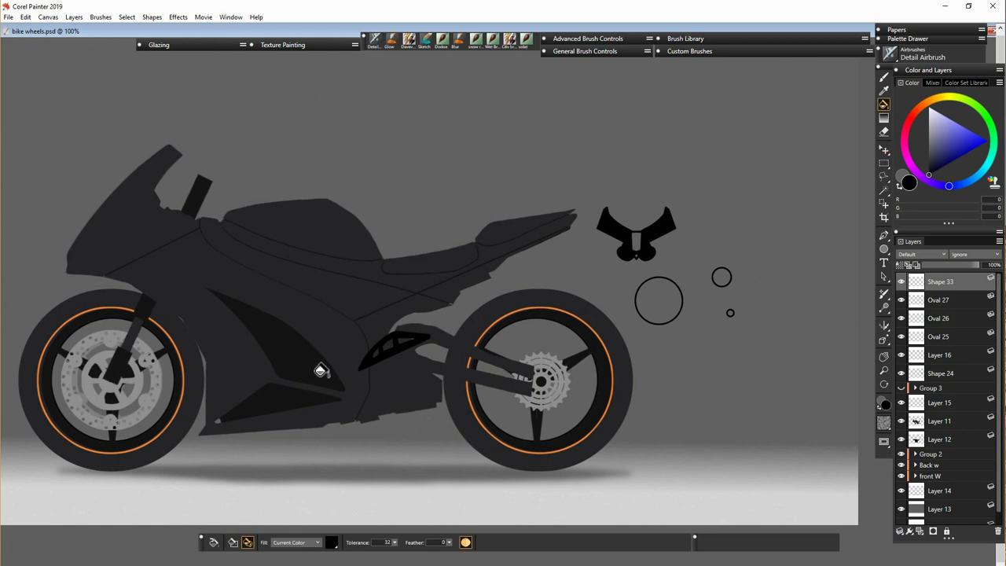
{"action": "left_click", "coordinate": [426, 371]}
Step: Place two near-black copies of the horned bracket above and below the swingarm pivot and rotate the upper one
{"action": "left_click", "coordinate": [938, 336]}
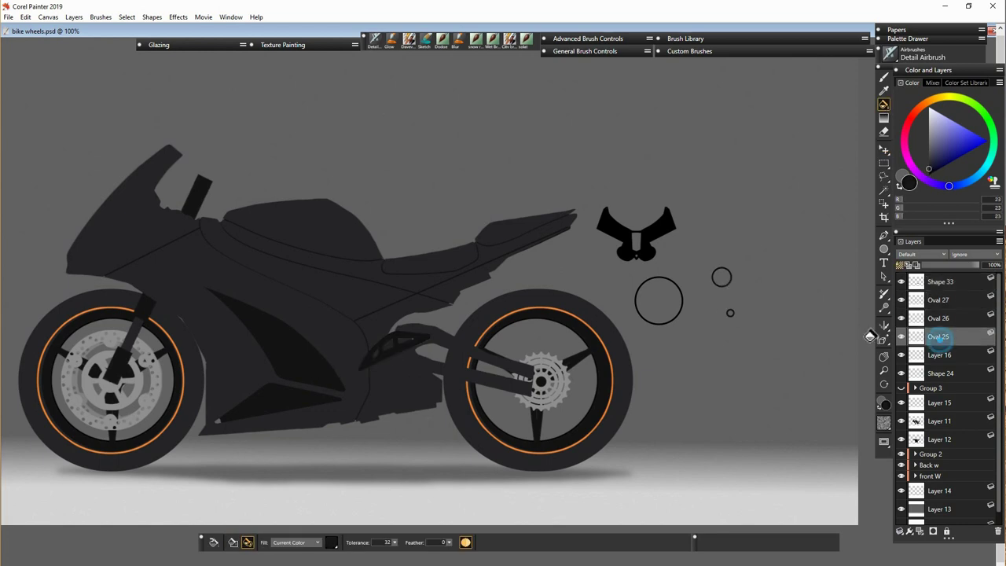
{"action": "left_click", "coordinate": [938, 354]}
{"action": "key", "text": "f"}
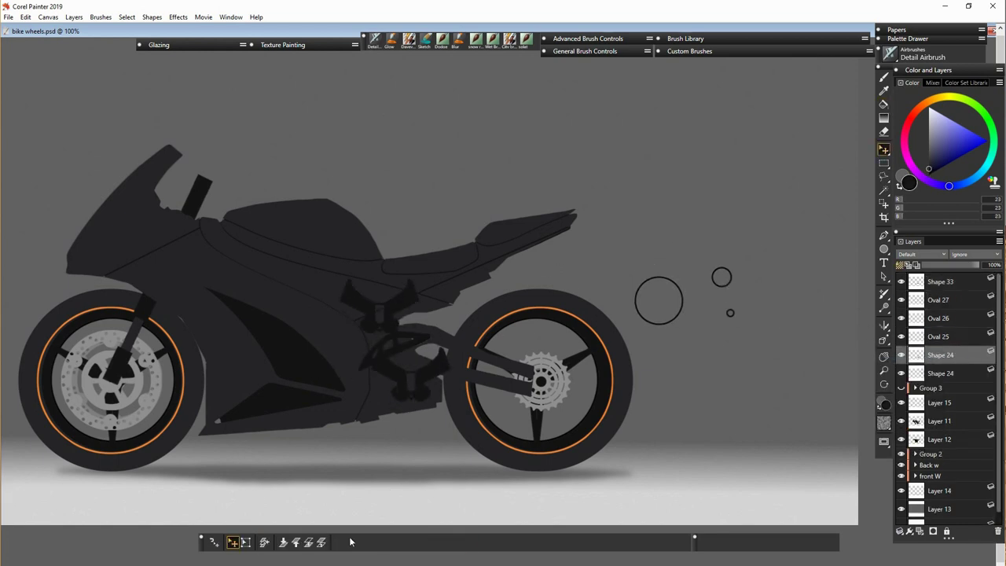
{"action": "left_click", "coordinate": [245, 542]}
{"action": "left_click_drag", "start_coordinate": [258, 319], "coordinate": [235, 346]}
{"action": "key", "text": "Return"}
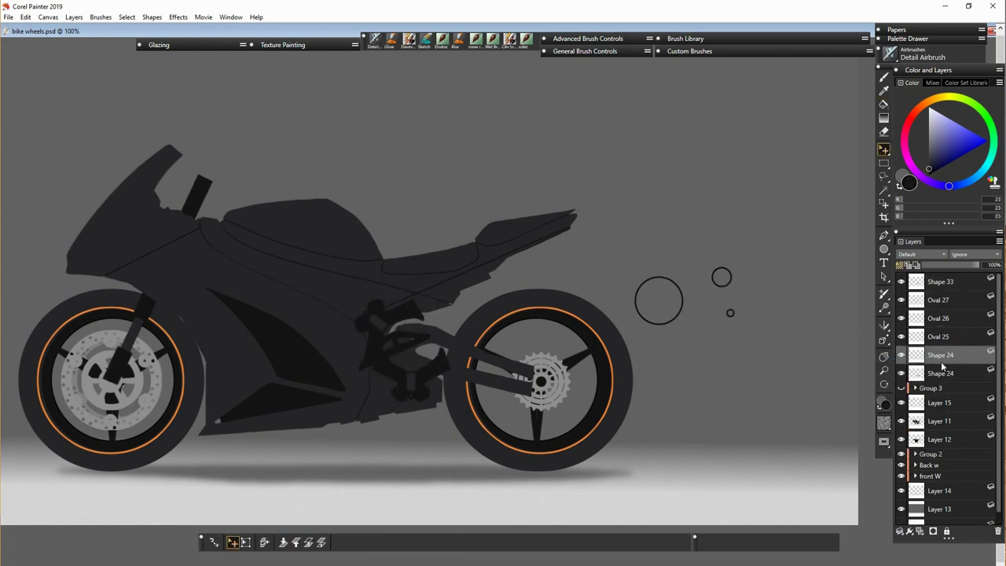
Step: Move the large circle, Oval 25, into clear space behind the rear wheel and fill it with grey (RGB 144, 144, 144)
{"action": "left_click", "coordinate": [939, 336]}
{"action": "left_click_drag", "start_coordinate": [663, 307], "coordinate": [700, 382]}
{"action": "key", "text": "k"}
{"action": "left_click", "coordinate": [744, 478]}
{"action": "left_click", "coordinate": [927, 131]}
{"action": "left_click", "coordinate": [744, 484]}
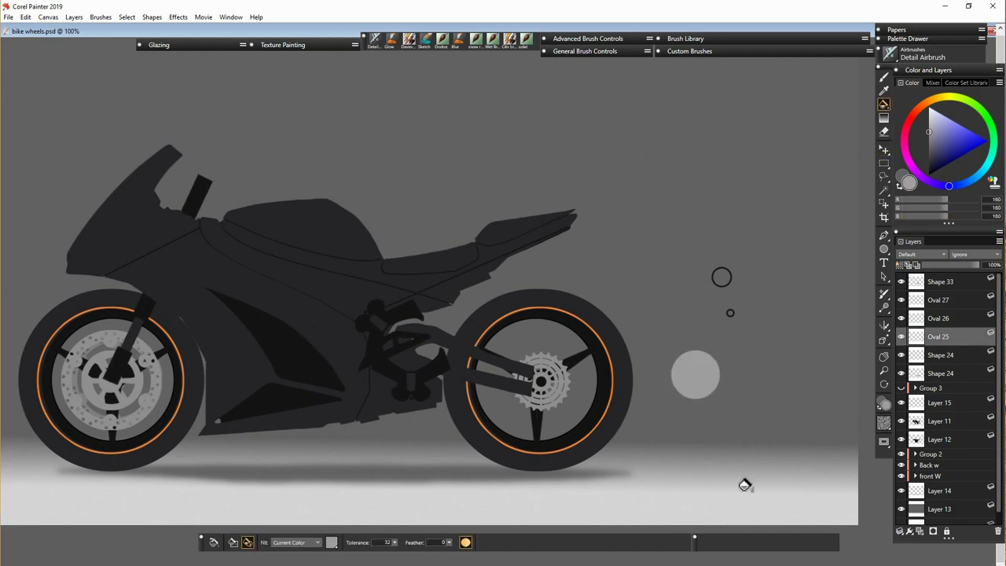
{"action": "left_click", "coordinate": [933, 141]}
{"action": "left_click", "coordinate": [743, 417], "text": "alt"}
Step: Centre the Kaleidoscope on the grey disc and erase a ring, radial slots and evenly spaced holes from it
{"action": "key", "text": "ctrl+alt+t"}
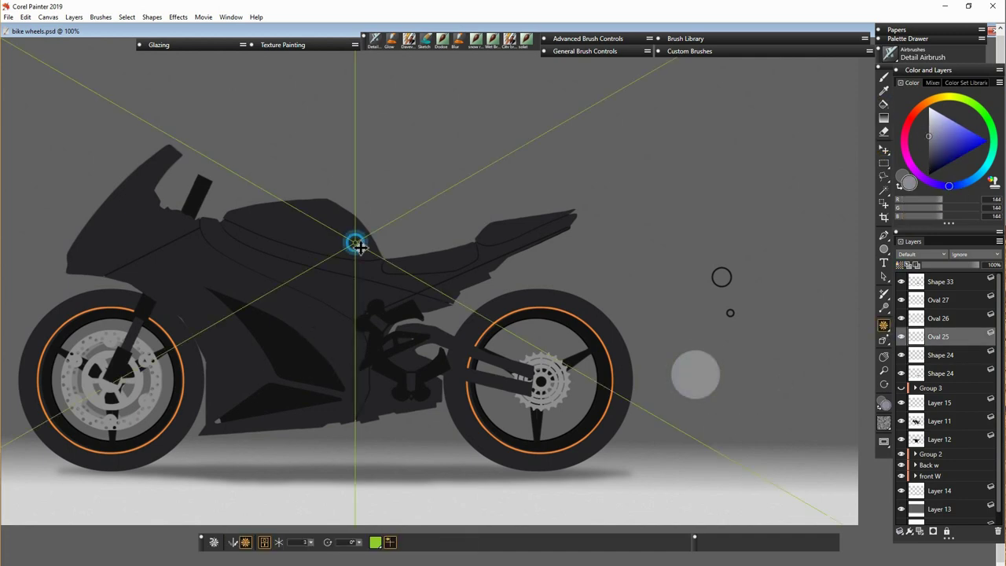
{"action": "left_click", "coordinate": [883, 328]}
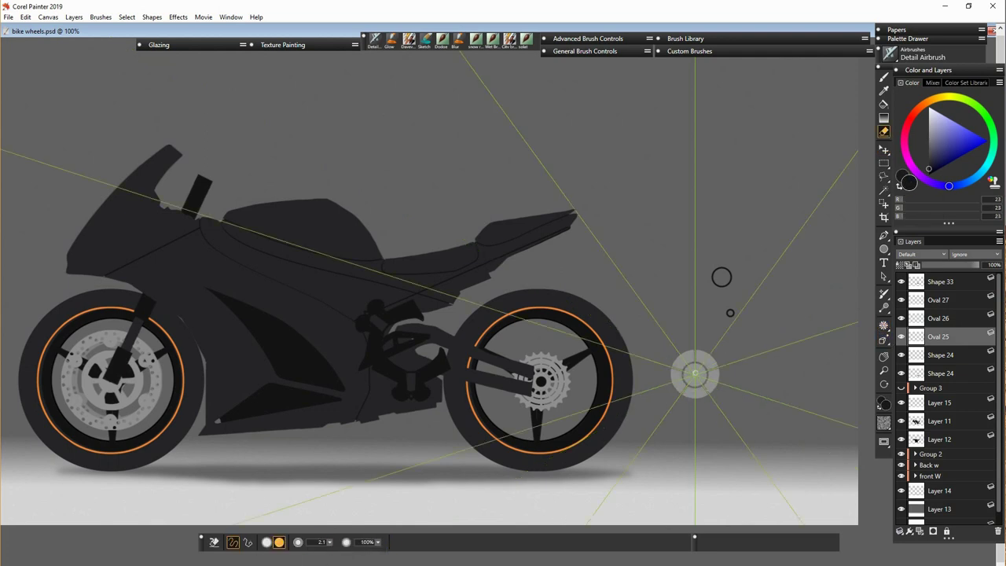
{"action": "key", "text": "ctrl+alt+t"}
Step: Move the slotted disc into the side fairing vent, place its layer beneath Layer 11 and scale it down
{"action": "left_click_drag", "start_coordinate": [694, 375], "coordinate": [298, 362]}
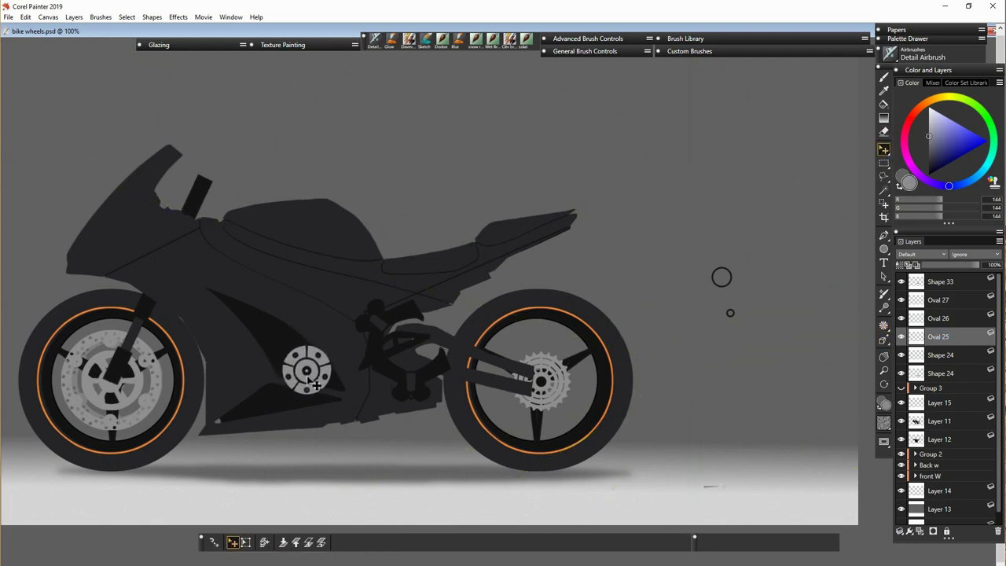
{"action": "left_click_drag", "start_coordinate": [937, 337], "coordinate": [937, 429]}
{"action": "left_click_drag", "start_coordinate": [316, 382], "coordinate": [322, 394]}
{"action": "left_click", "coordinate": [375, 541]}
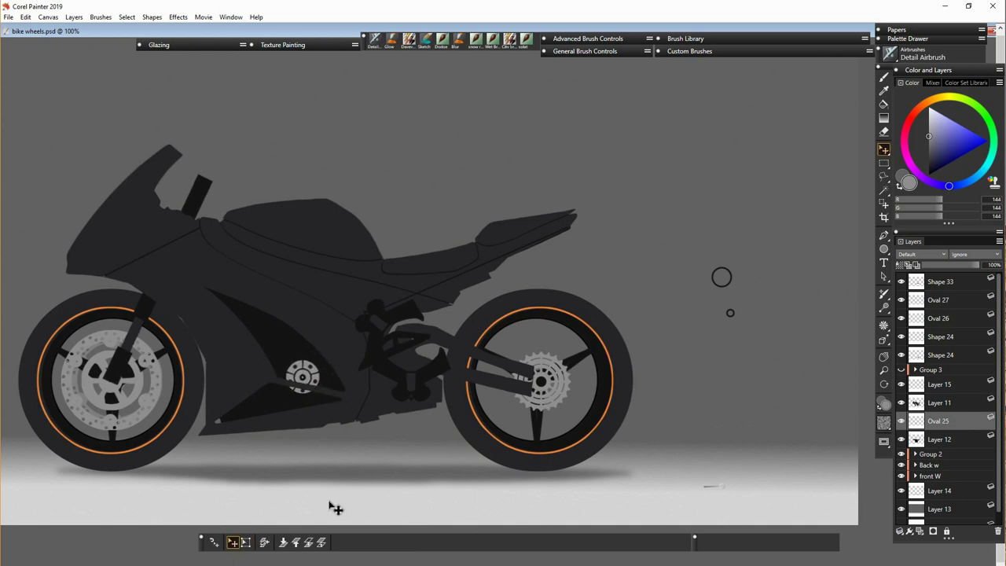
Step: Recolour the small ring, Oval 26, grey (RGB 144, 144, 144) and place copies on the wheel hubs, lower fairing, frame and tail
{"action": "left_click", "coordinate": [883, 103]}
{"action": "left_click", "coordinate": [883, 151]}
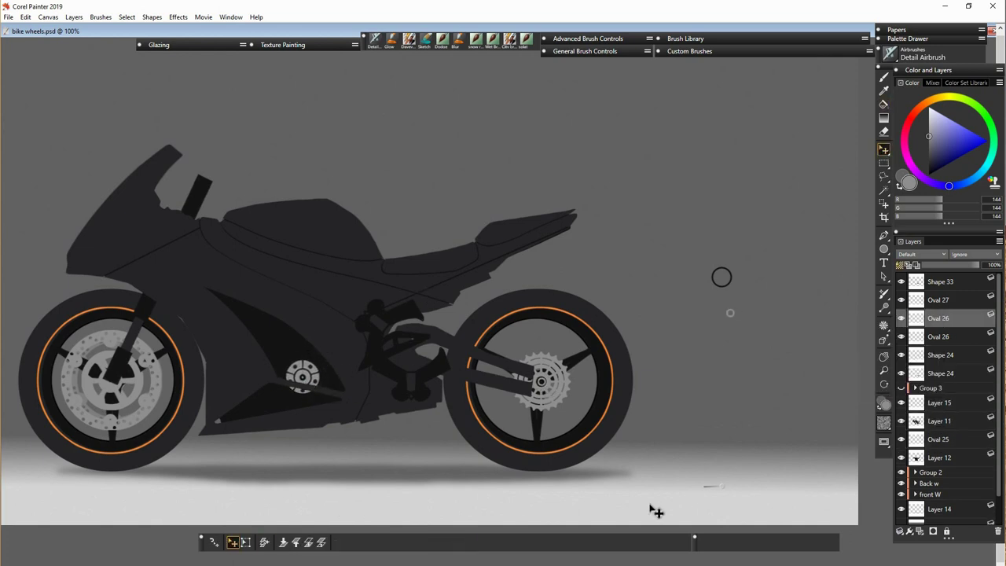
{"action": "left_click", "coordinate": [542, 396], "text": "alt"}
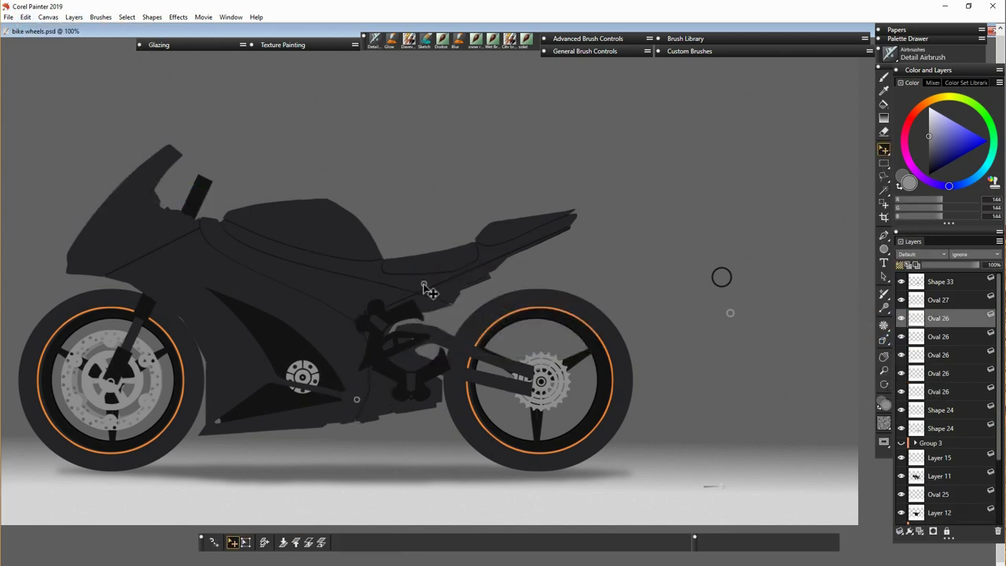
{"action": "right_click", "coordinate": [941, 316]}
{"action": "left_click", "coordinate": [864, 348]}
{"action": "left_click", "coordinate": [941, 316]}
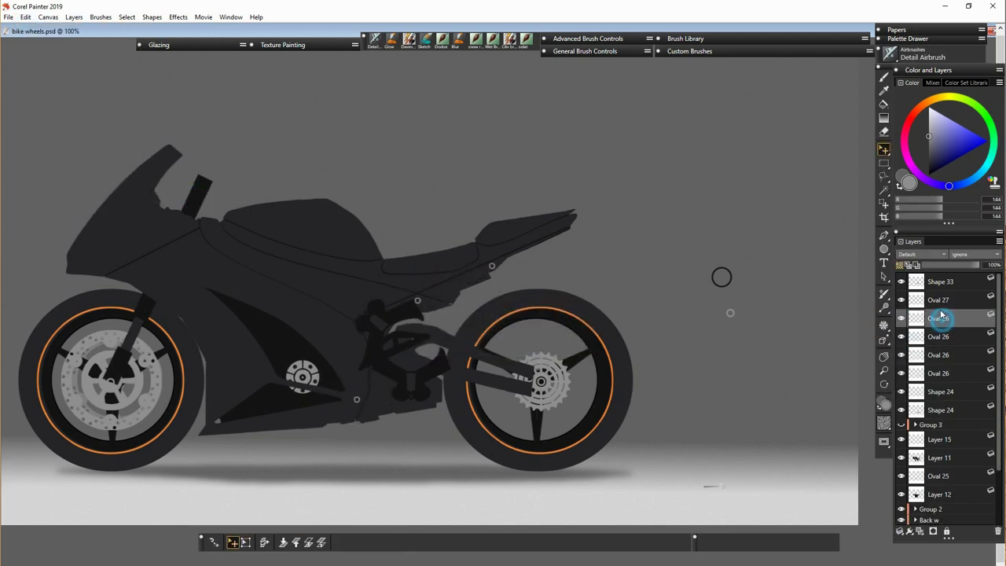
Step: Place the medium circle, Oval 27, on the rear hub, fill it with dark grey (RGB 38, 38, 40) and put its layer above Layer 11
{"action": "left_click", "coordinate": [417, 400]}
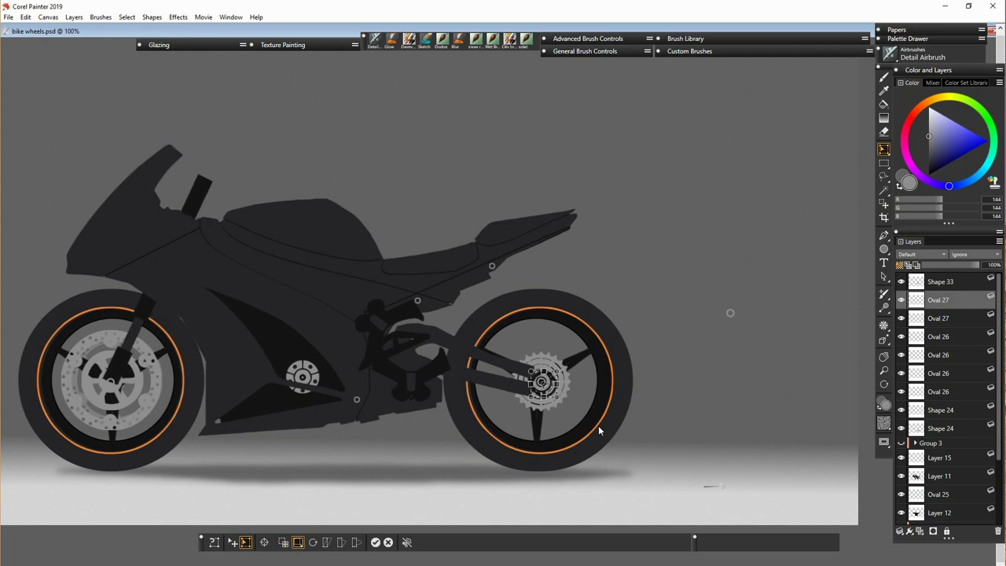
{"action": "left_click", "coordinate": [884, 108]}
{"action": "key", "text": "ctrl+z"}
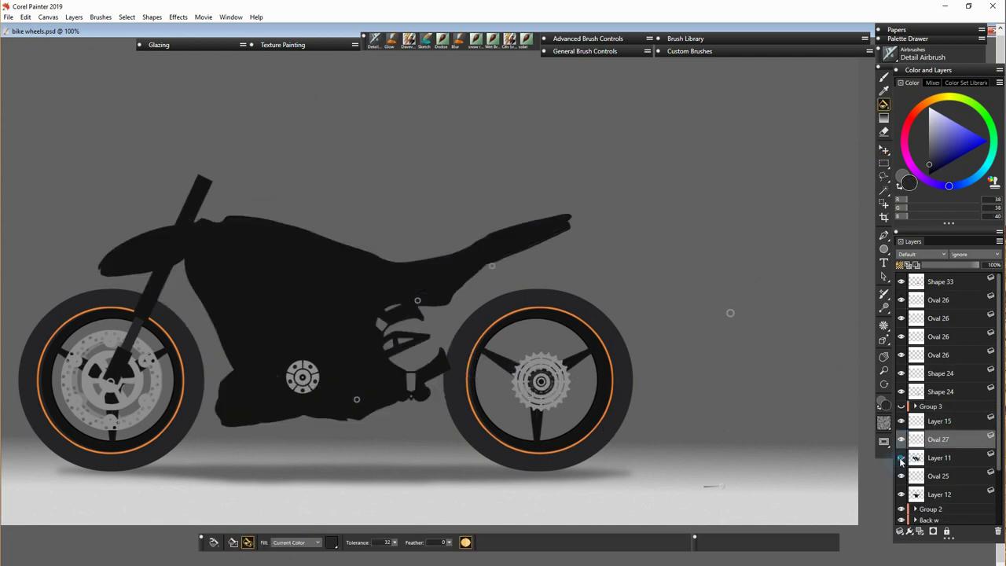
Step: Fit the lower horned bracket over the swingarm end at the rear hub, erase its excess and place its layer above Layer 11
{"action": "key", "text": "ctrl+equal"}
{"action": "key", "text": "n"}
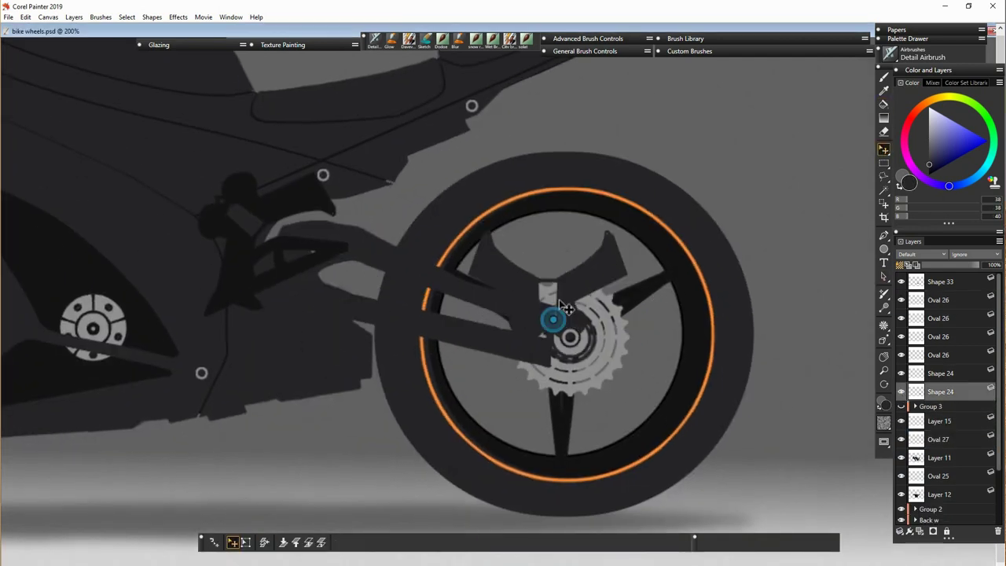
{"action": "key", "text": "ctrl+z"}
{"action": "key", "text": "ctrl+z"}
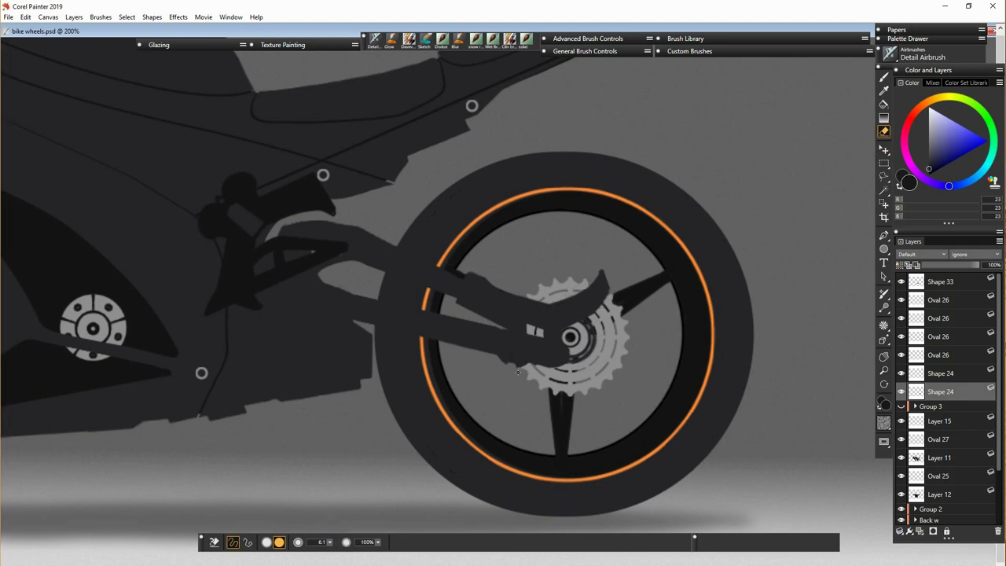
{"action": "key", "text": "f"}
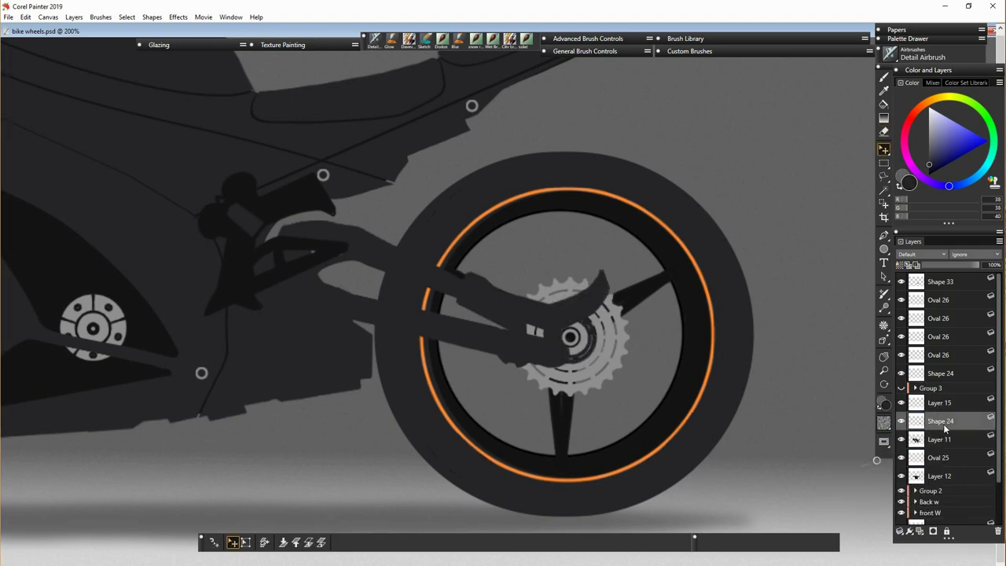
Step: Place grey Shape 24 bracket copies around the swingarm pivot, then move the slotted Shape 33 below the Oval 26 layers and over the lower bracket
{"action": "right_click", "coordinate": [939, 374]}
{"action": "left_click", "coordinate": [863, 392]}
{"action": "left_click_drag", "start_coordinate": [411, 449], "coordinate": [367, 203]}
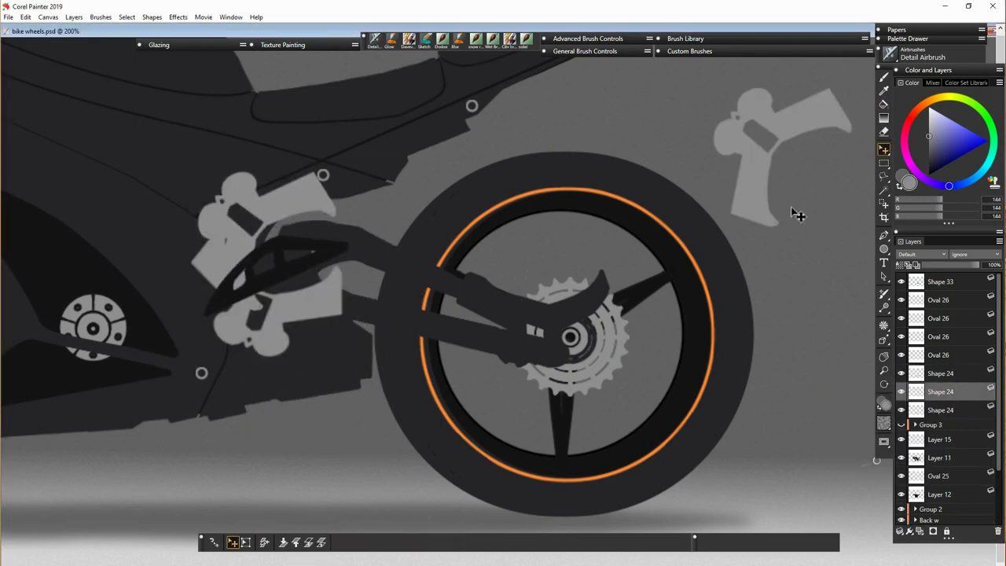
{"action": "left_click_drag", "start_coordinate": [935, 282], "coordinate": [902, 356]}
{"action": "left_click_drag", "start_coordinate": [287, 276], "coordinate": [307, 330]}
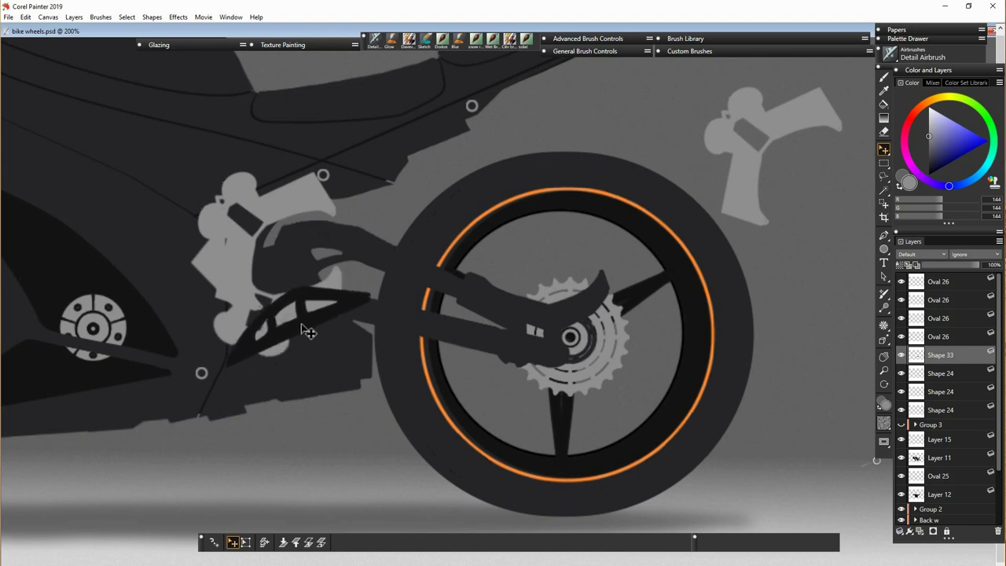
Step: Erase the bracket parts that overlap the side fairing's rear edge and the seat frame, and clean up the bracket layers
{"action": "key", "text": "n"}
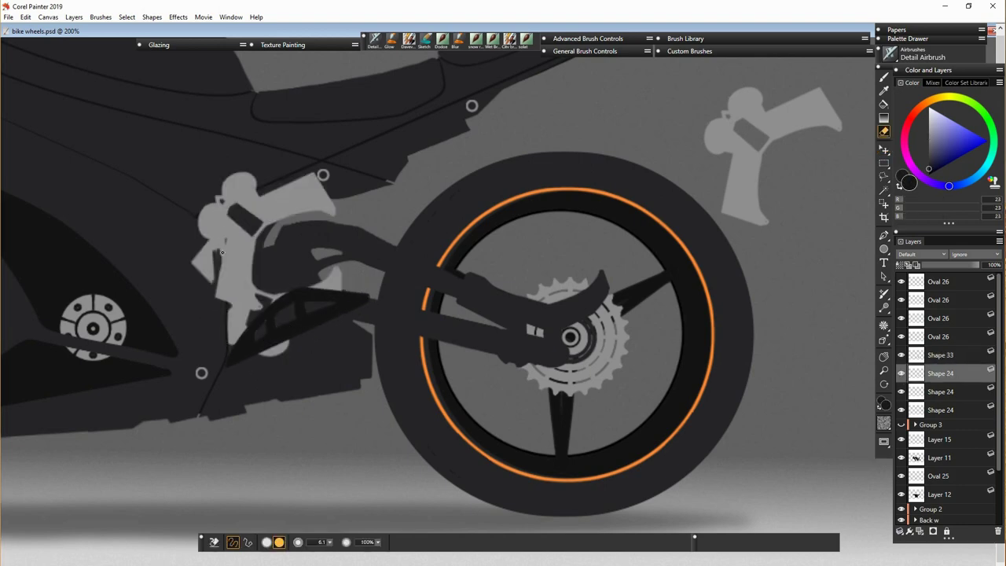
{"action": "left_click_drag", "start_coordinate": [218, 271], "coordinate": [206, 215]}
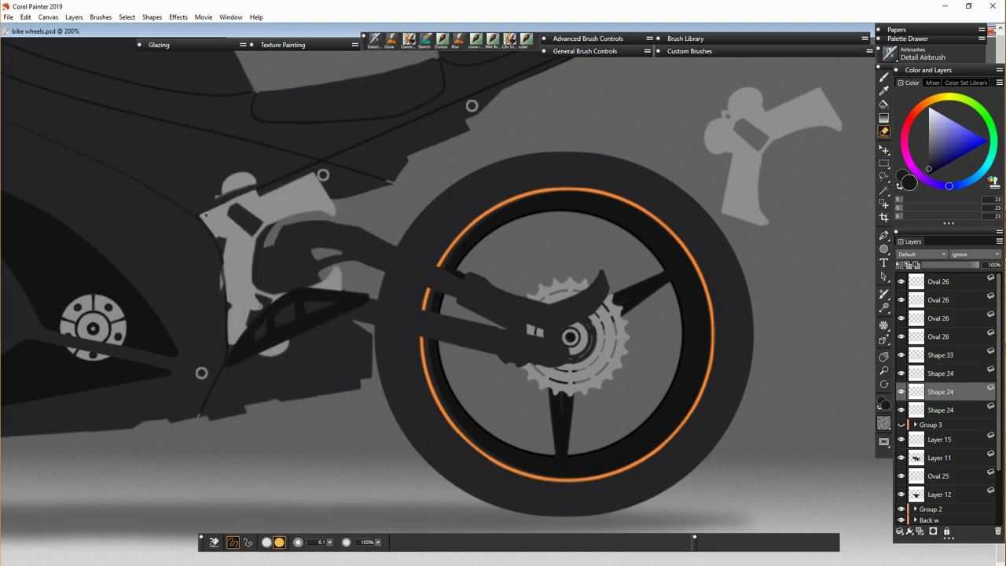
{"action": "left_click", "coordinate": [222, 271]}
{"action": "left_click", "coordinate": [939, 409]}
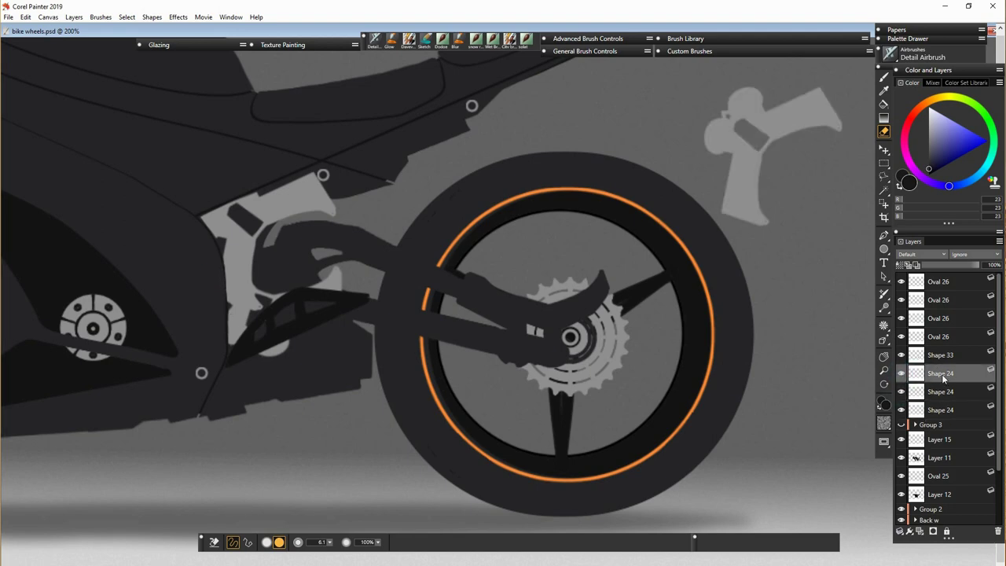
{"action": "key", "text": "Delete"}
Step: Flip a copy of the slotted Shape 33 vertically and fit it against the original over the lower bracket
{"action": "left_click", "coordinate": [25, 17]}
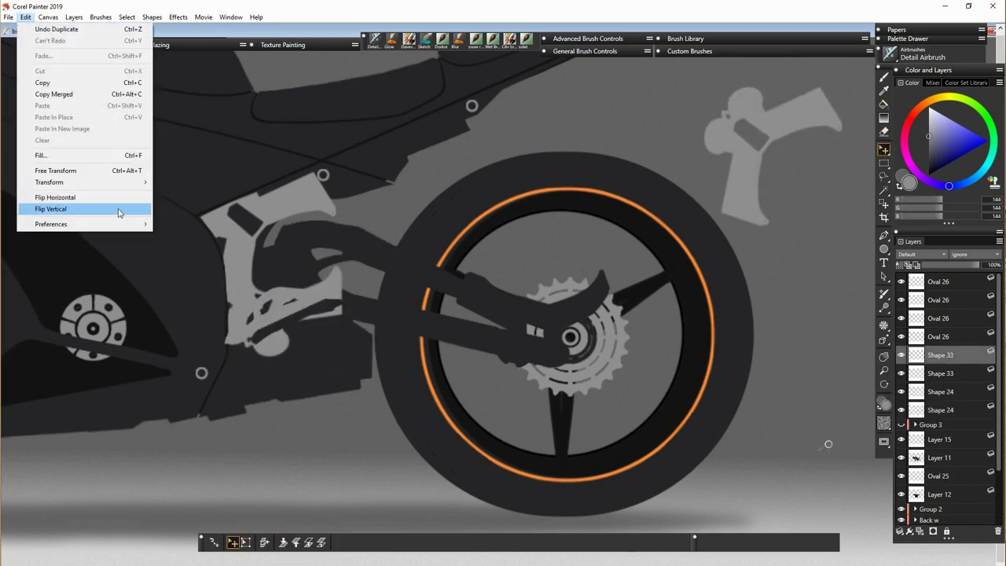
{"action": "left_click", "coordinate": [47, 207]}
{"action": "left_click_drag", "start_coordinate": [348, 343], "coordinate": [351, 296]}
{"action": "key", "text": "ctrl+z"}
{"action": "key", "text": "ctrl+z"}
{"action": "key", "text": "ctrl+z"}
{"action": "key", "text": "ctrl+z"}
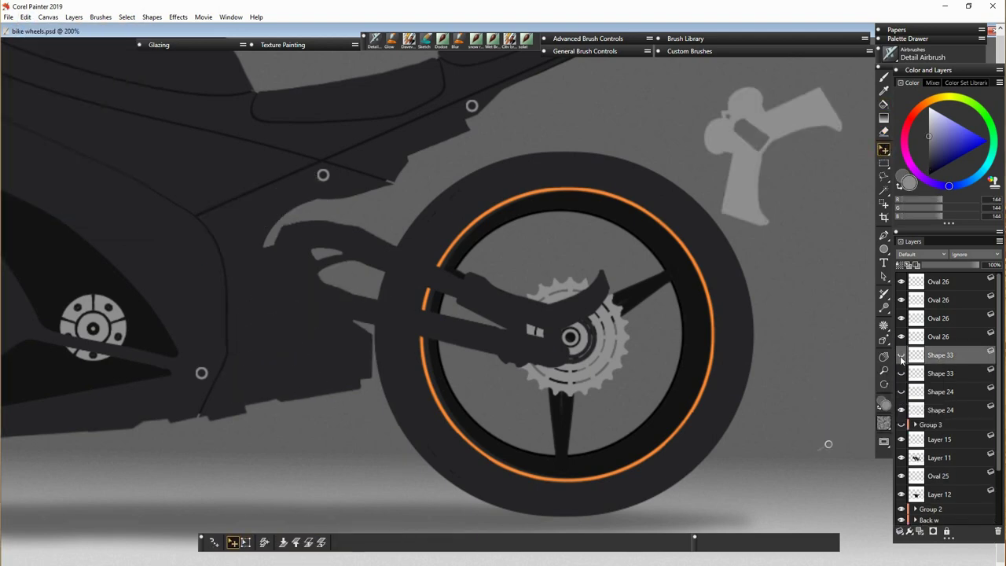
{"action": "key", "text": "ctrl+z"}
{"action": "key", "text": "ctrl+z"}
{"action": "key", "text": "ctrl+z"}
{"action": "key", "text": "ctrl+z"}
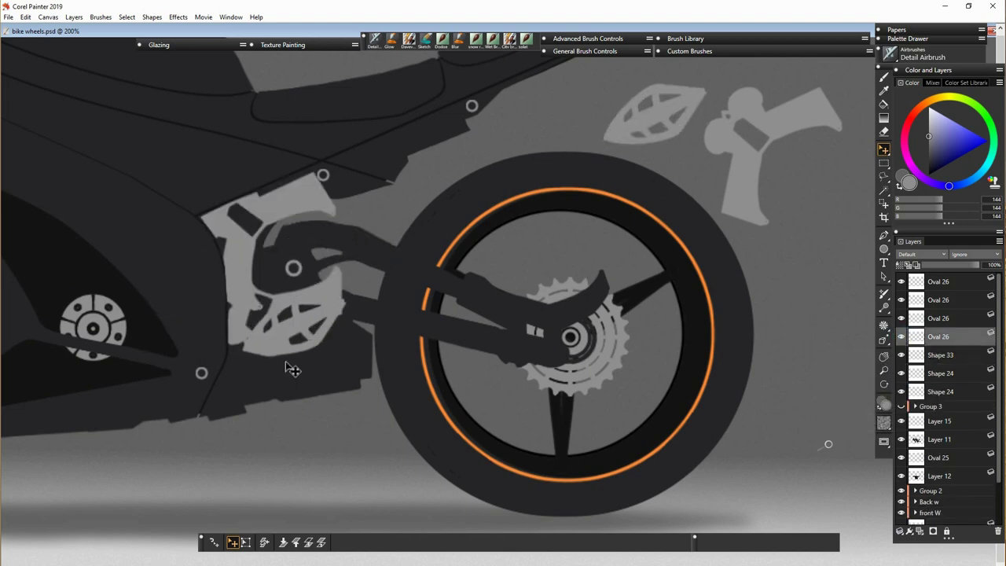
Step: Duplicate the small ring, Oval 26, and place the copies on the frame brackets, swingarm pivot and lower frame
{"action": "right_click", "coordinate": [817, 333]}
{"action": "left_click", "coordinate": [848, 351]}
{"action": "right_click", "coordinate": [827, 314]}
{"action": "left_click", "coordinate": [909, 330]}
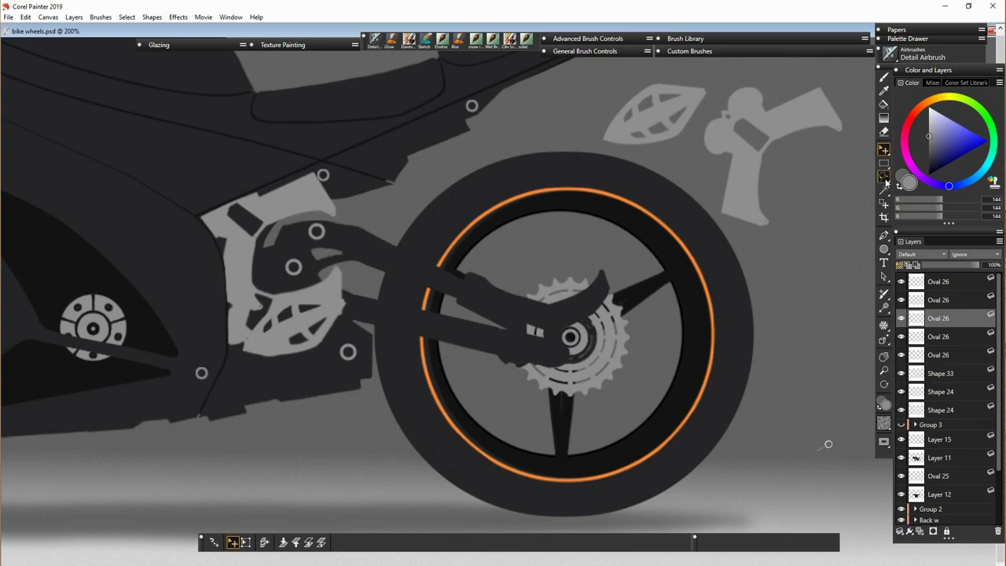
{"action": "right_click", "coordinate": [828, 318]}
{"action": "left_click", "coordinate": [856, 339]}
Step: Move a copy of the bracket assembly into the upper side fairing vent, put its layer beneath Layer 11 and skew it
{"action": "left_click", "coordinate": [939, 409]}
{"action": "left_click", "coordinate": [901, 410]}
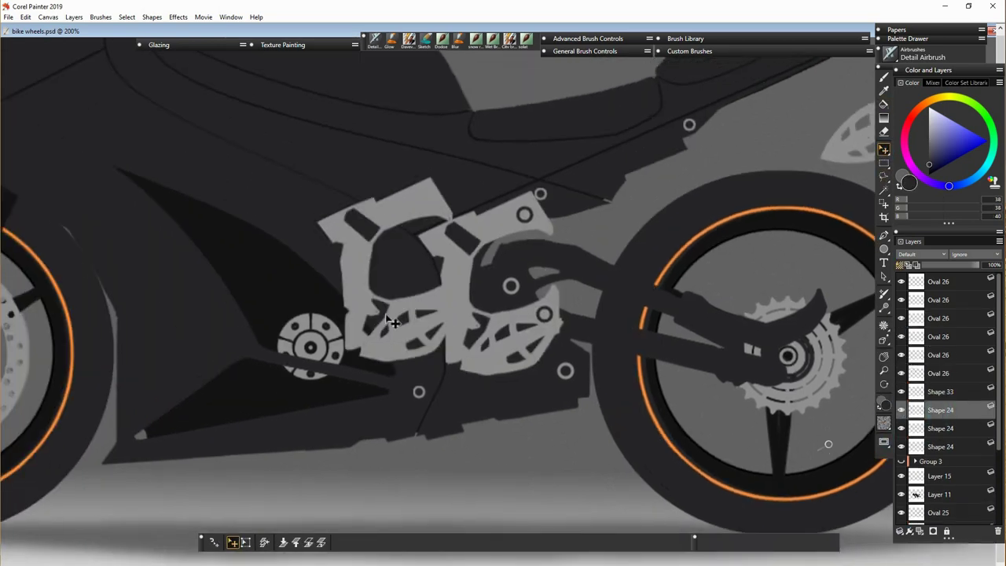
{"action": "left_click_drag", "start_coordinate": [449, 358], "coordinate": [304, 280]}
{"action": "left_click", "coordinate": [327, 542]}
{"action": "left_click_drag", "start_coordinate": [359, 235], "coordinate": [301, 198]}
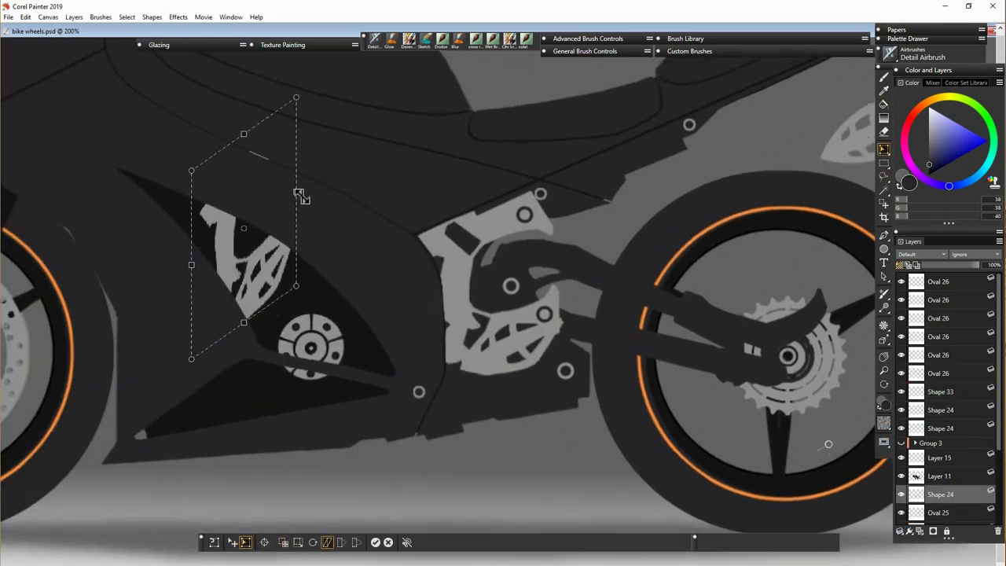
{"action": "key", "text": "Return"}
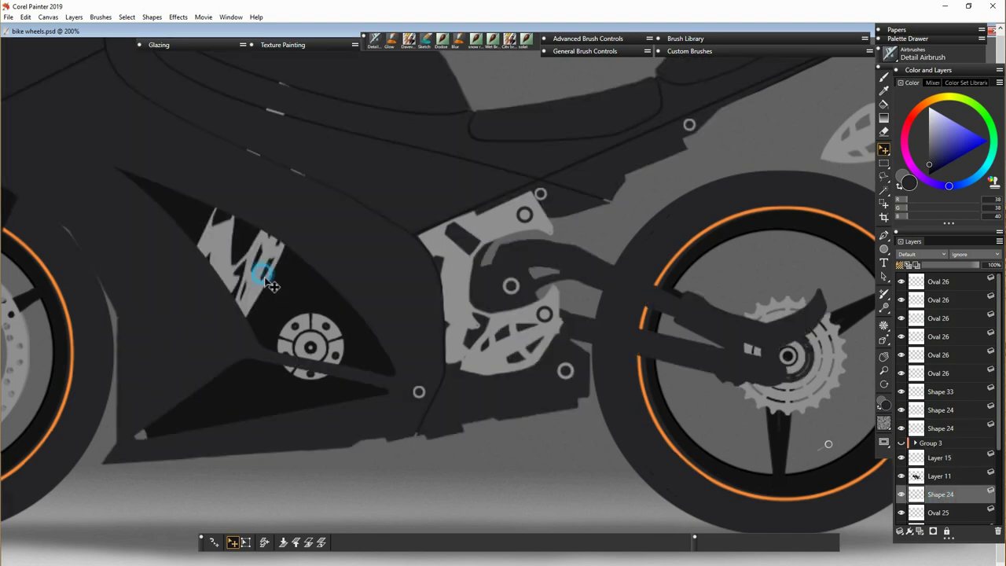
Step: Distort the bracket copy to run diagonally along the fairing vent and place its layer beneath Oval 25
{"action": "left_click", "coordinate": [321, 542]}
{"action": "left_click_drag", "start_coordinate": [236, 89], "coordinate": [100, 168]}
{"action": "key", "text": "Return"}
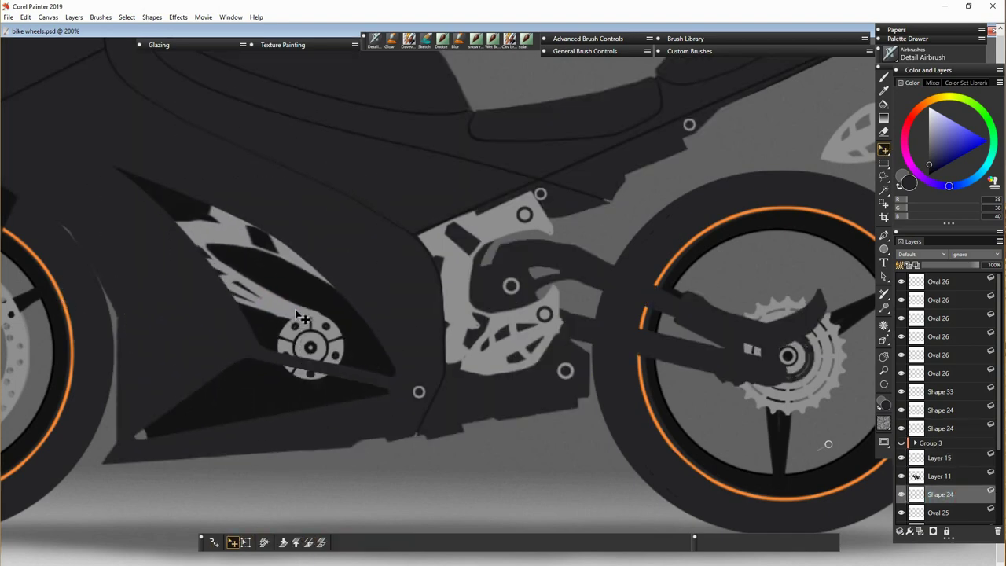
{"action": "left_click_drag", "start_coordinate": [940, 494], "coordinate": [898, 456]}
{"action": "left_click_drag", "start_coordinate": [351, 322], "coordinate": [363, 320]}
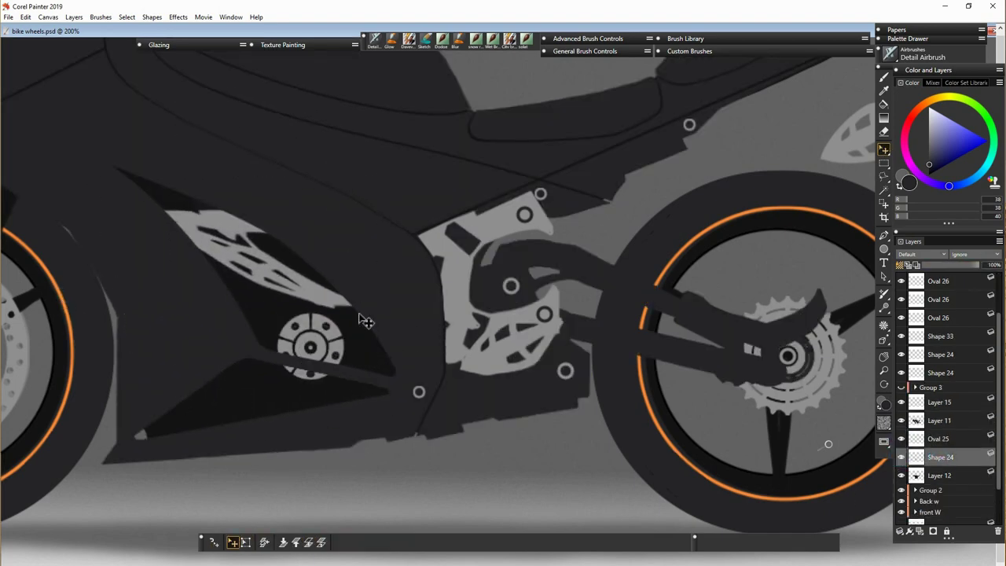
Step: Distort and flip another bracket copy in the upper vent, erase parts into mechanical details and reduce the pieces to one Shape 24 layer
{"action": "left_click_drag", "start_coordinate": [426, 309], "coordinate": [433, 164]}
{"action": "key", "text": "Return"}
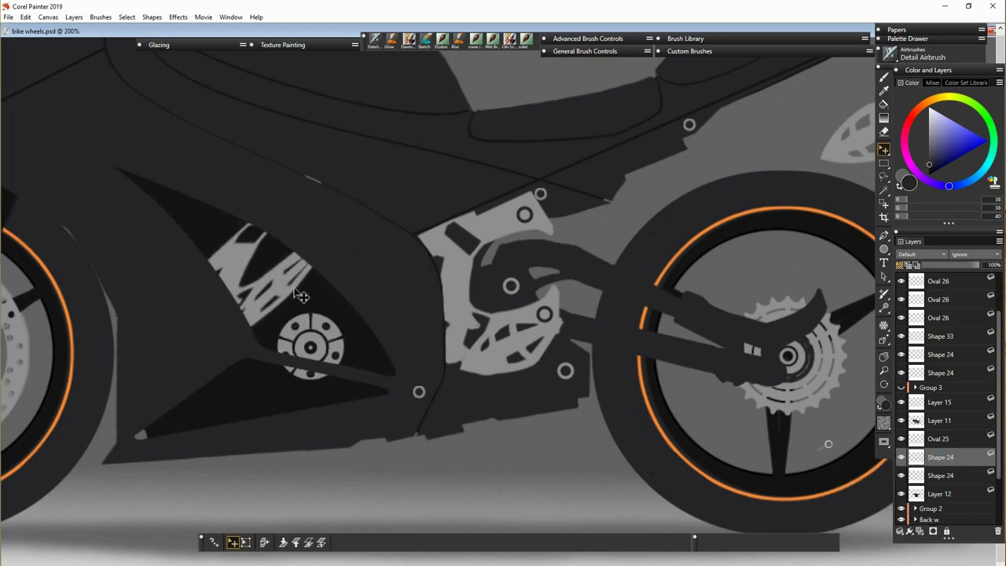
{"action": "left_click", "coordinate": [25, 17]}
{"action": "left_click", "coordinate": [86, 192]}
{"action": "key", "text": "n"}
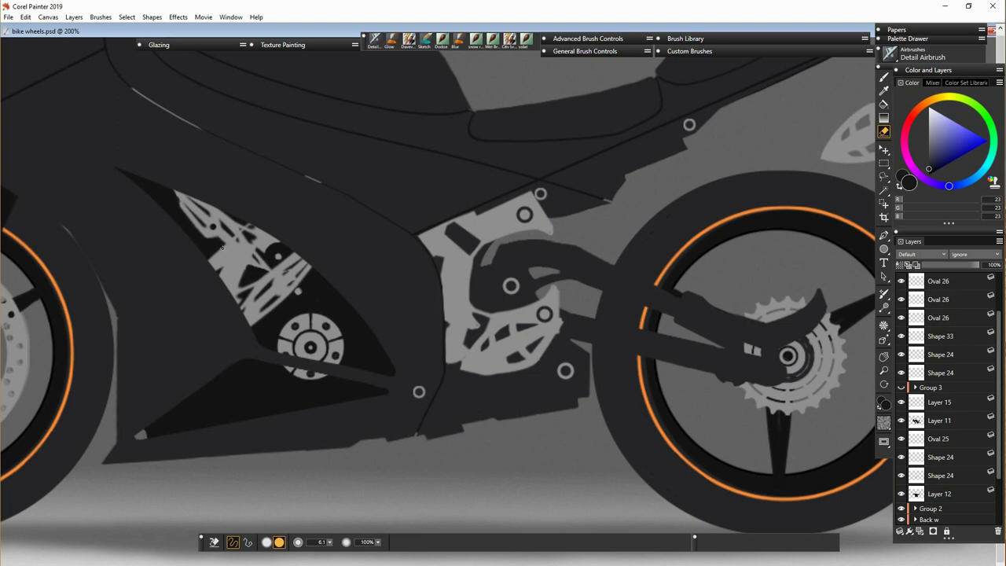
{"action": "left_click", "coordinate": [899, 476]}
{"action": "key", "text": "Delete"}
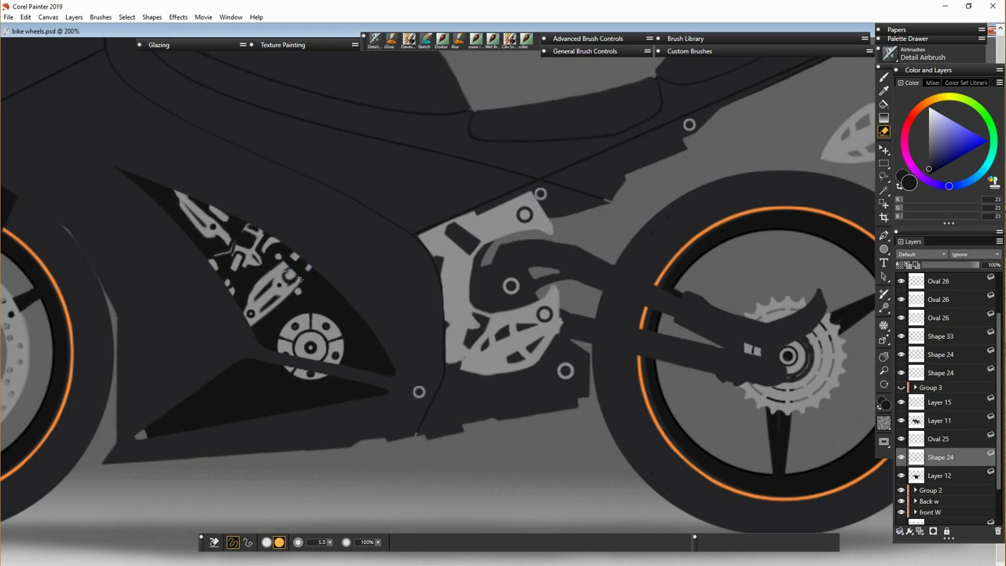
Step: Place copies of the mechanical detail in the rear and lower parts of the vent and cut away the portion hanging below the fairing
{"action": "key", "text": "ctrl+v"}
{"action": "left_click_drag", "start_coordinate": [449, 473], "coordinate": [320, 313]}
{"action": "key", "text": "l"}
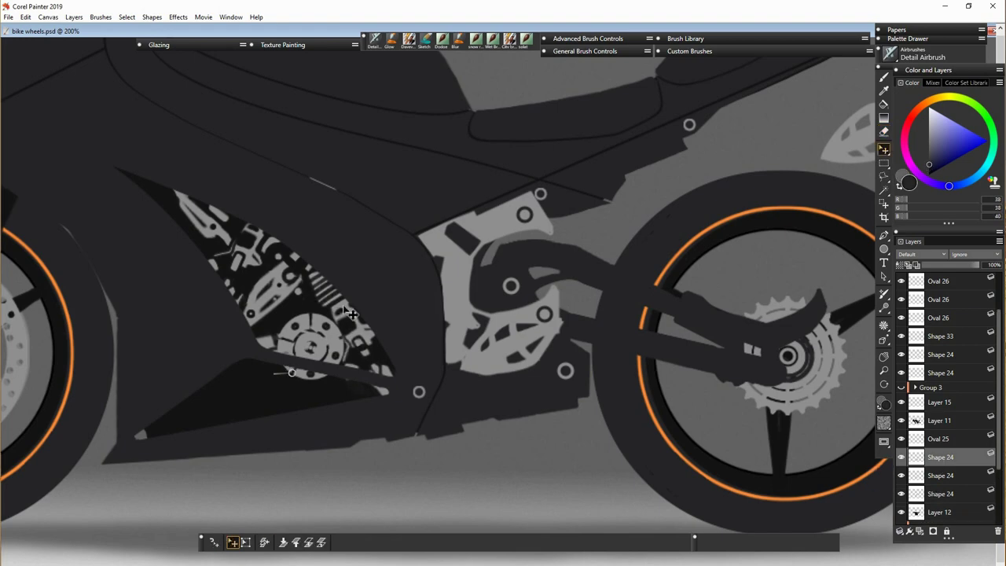
{"action": "mouse_move", "coordinate": [224, 454]}
{"action": "left_mouse_down"}
{"action": "mouse_move", "coordinate": [440, 377]}
{"action": "mouse_move", "coordinate": [500, 544]}
{"action": "left_mouse_up"}
{"action": "right_click", "coordinate": [267, 545]}
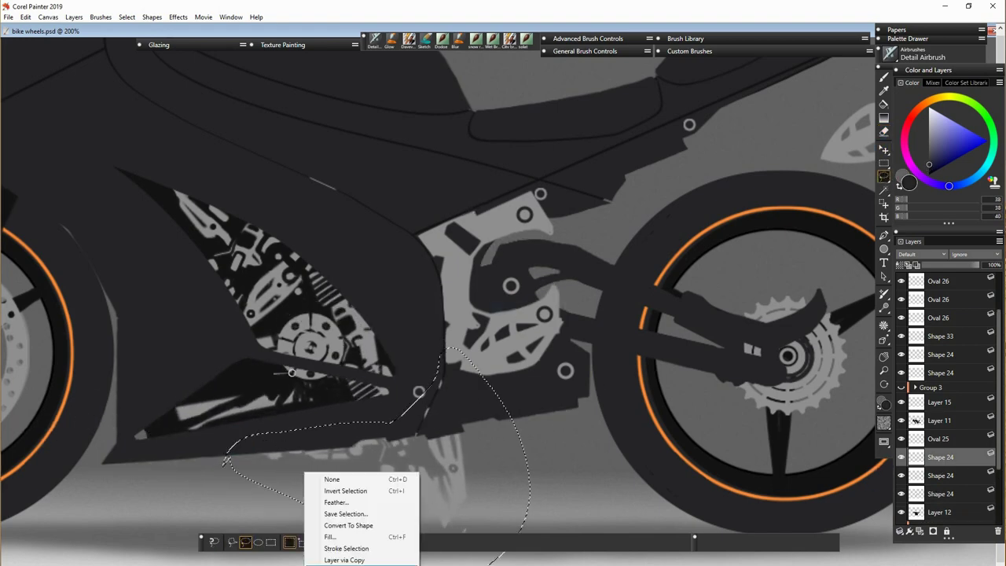
{"action": "left_click", "coordinate": [298, 550]}
{"action": "key", "text": "f"}
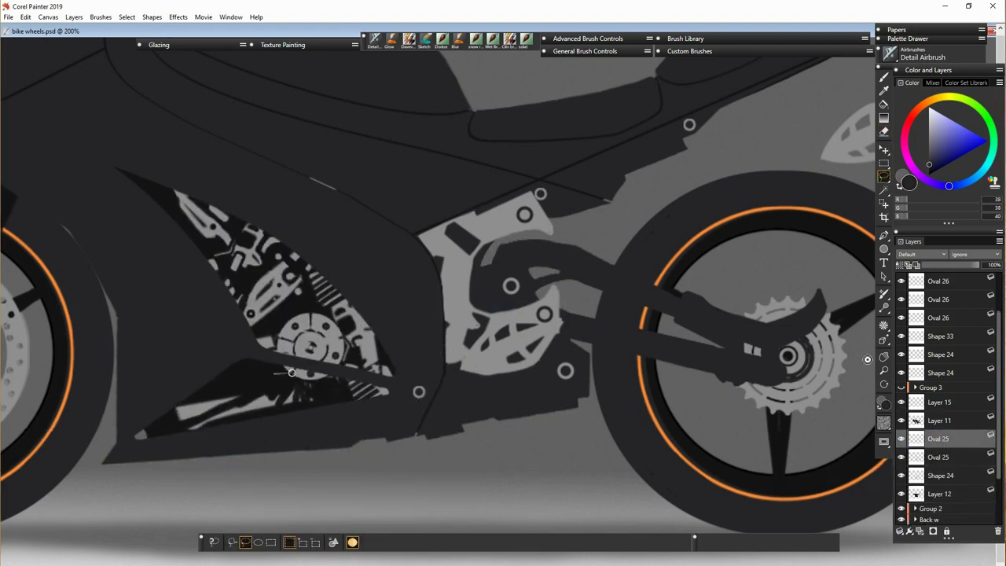
Step: Place a copy of the slotted disc, Oval 25, in the lower fairing vent and scale it down
{"action": "left_click_drag", "start_coordinate": [789, 359], "coordinate": [794, 379]}
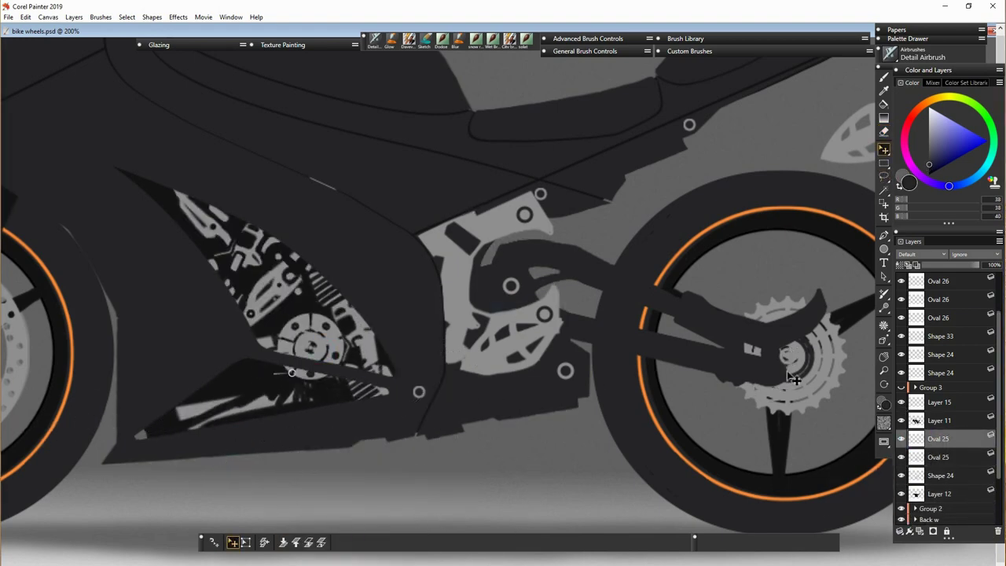
{"action": "key", "text": "Delete"}
{"action": "left_click", "coordinate": [900, 438]}
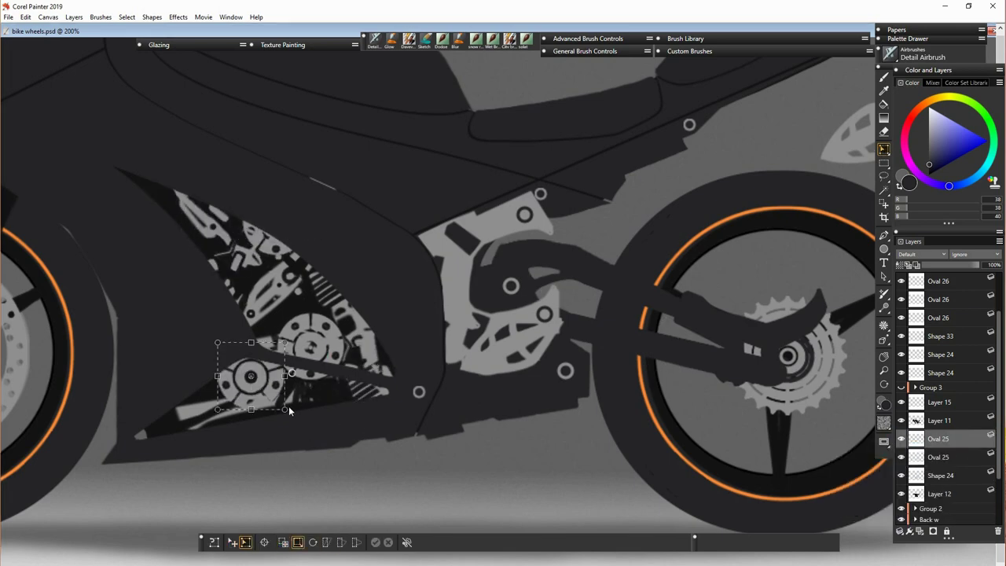
Step: Clear Group 3 and Layer 15 from the layer list and hide the spare Shape 33 and Shape 24 parts
{"action": "left_click", "coordinate": [904, 403]}
{"action": "left_click_drag", "start_coordinate": [903, 403], "coordinate": [939, 386]}
{"action": "left_click", "coordinate": [953, 415]}
{"action": "key", "text": "ctrl+alt+0"}
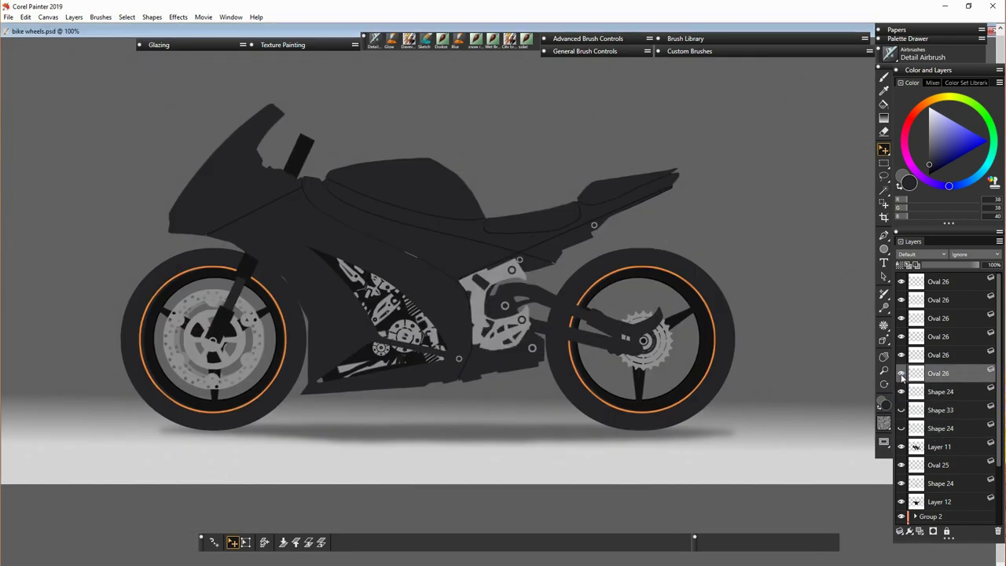
{"action": "left_click", "coordinate": [900, 410]}
{"action": "left_click", "coordinate": [900, 429]}
{"action": "scroll", "coordinate": [901, 337], "scroll_direction": "down", "scroll_amount": 1}
{"action": "left_click", "coordinate": [901, 336]}
{"action": "left_click", "coordinate": [901, 336]}
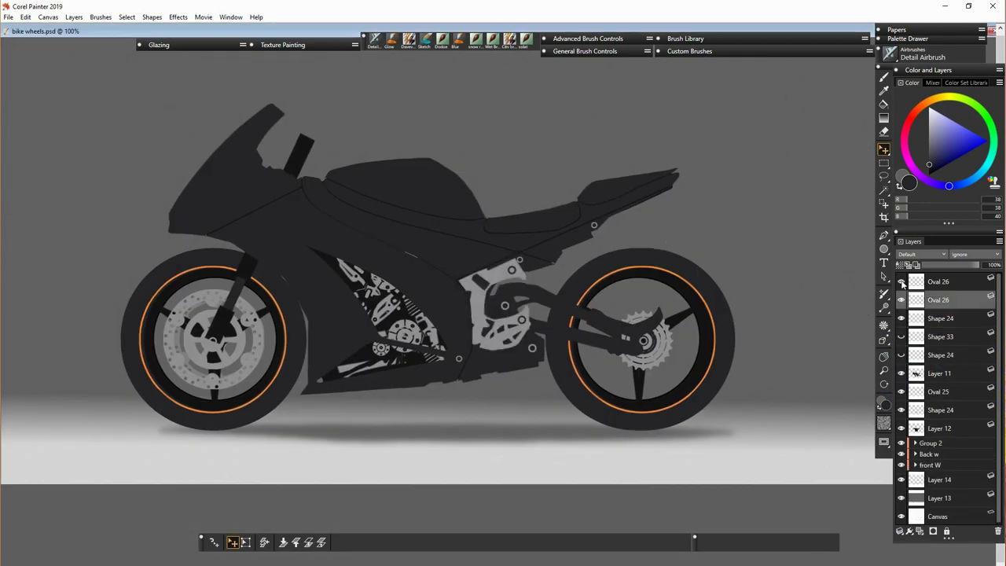
Step: Place more copies of the small ring, Oval 26, along the tank, tail, rear frame and front and lower fairing
{"action": "scroll", "coordinate": [901, 314], "scroll_direction": "down", "scroll_amount": 1}
{"action": "left_click_drag", "start_coordinate": [477, 392], "coordinate": [415, 206]}
{"action": "left_click_drag", "start_coordinate": [333, 191], "coordinate": [568, 214]}
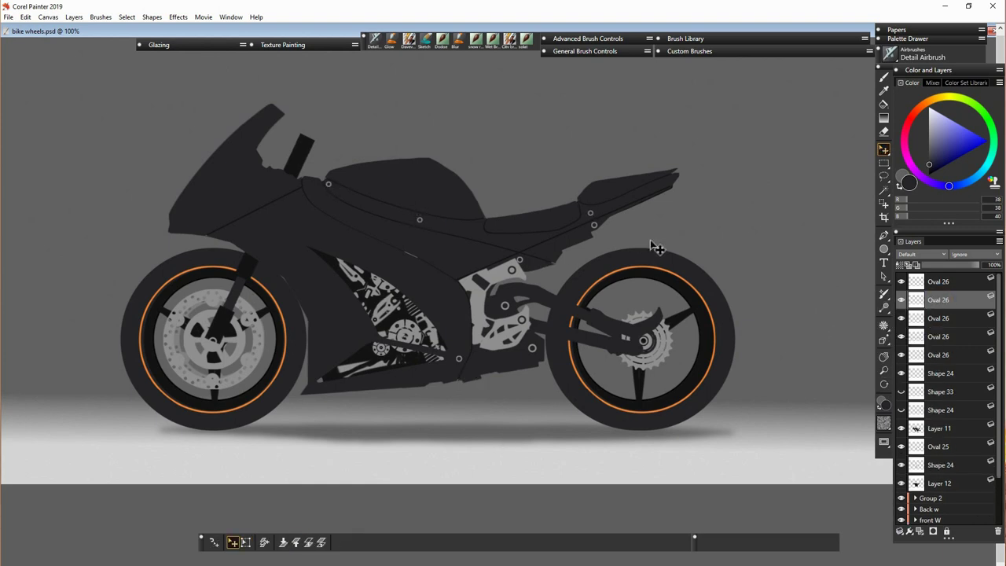
{"action": "left_click_drag", "start_coordinate": [652, 246], "coordinate": [476, 264]}
{"action": "left_click_drag", "start_coordinate": [306, 406], "coordinate": [315, 174]}
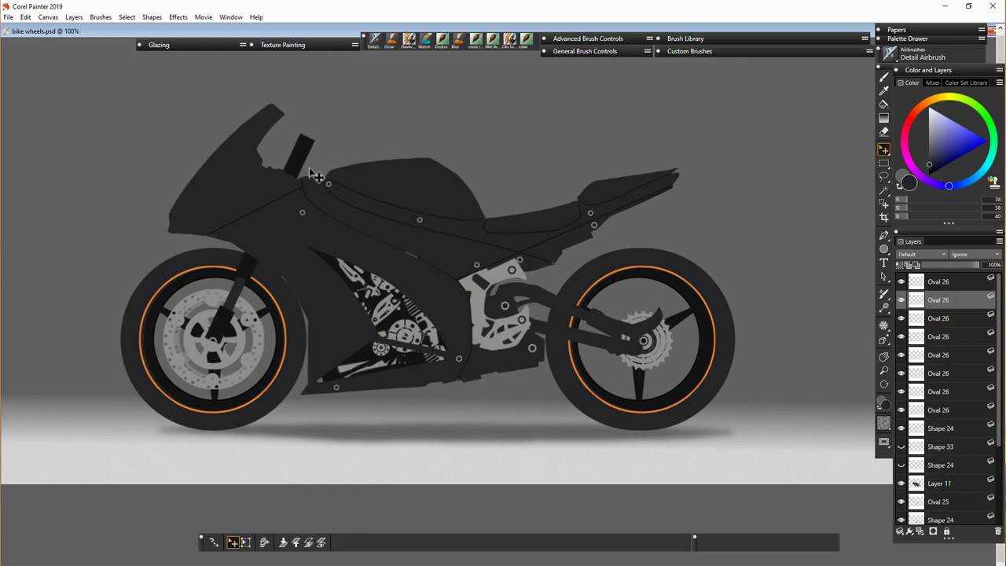
Step: Paint the lower rear frame, bracket recesses and tail underside on Layer 11 with the Detail Airbrush in near-black (RGB 23, 23, 23)
{"action": "scroll", "coordinate": [903, 304], "scroll_direction": "down", "scroll_amount": 3}
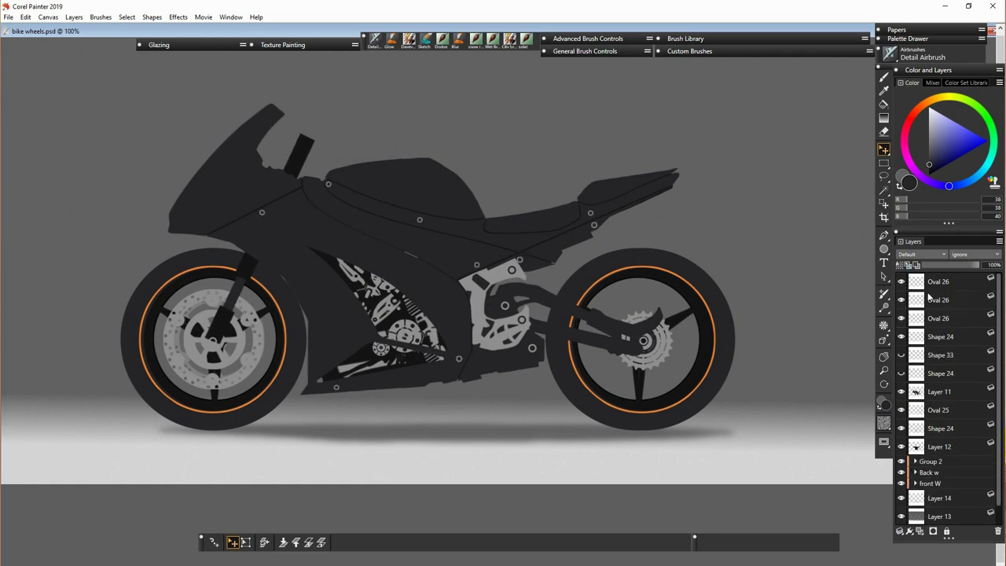
{"action": "scroll", "coordinate": [930, 296], "scroll_direction": "down", "scroll_amount": 2}
{"action": "scroll", "coordinate": [522, 298], "scroll_direction": "up", "scroll_amount": 1}
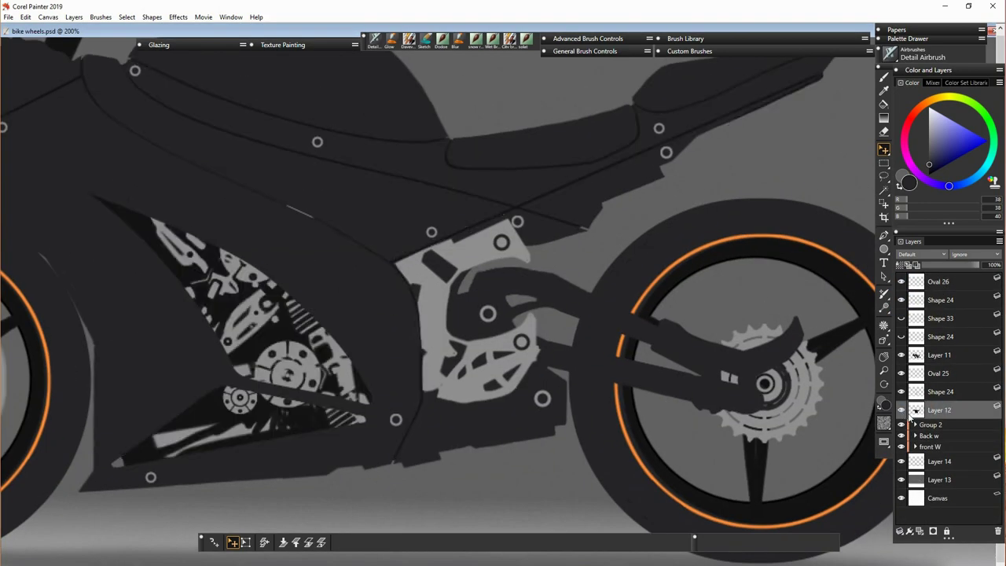
{"action": "left_click", "coordinate": [376, 40]}
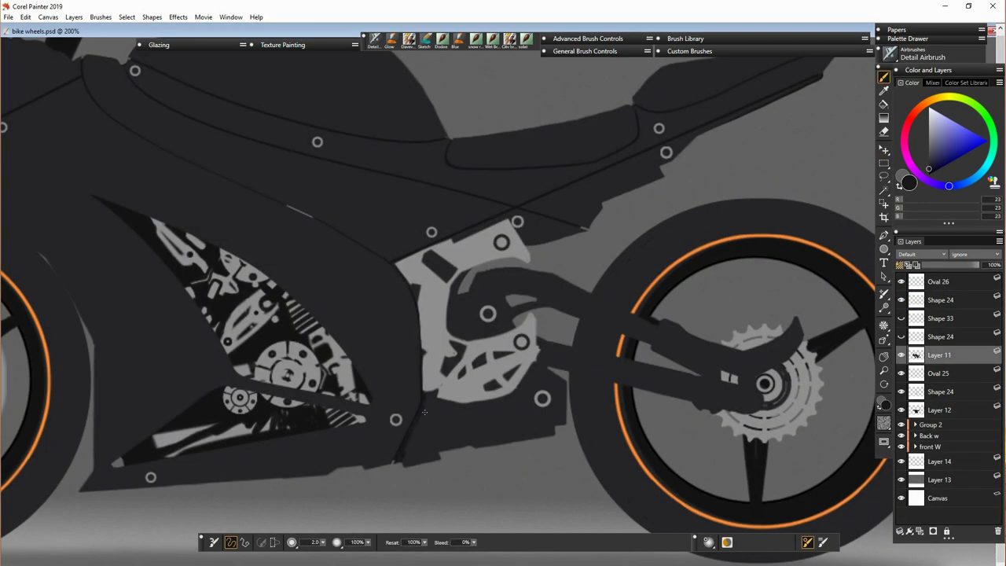
{"action": "mouse_move", "coordinate": [427, 405]}
{"action": "left_mouse_down"}
{"action": "mouse_move", "coordinate": [435, 465]}
{"action": "mouse_move", "coordinate": [564, 433]}
{"action": "left_mouse_up"}
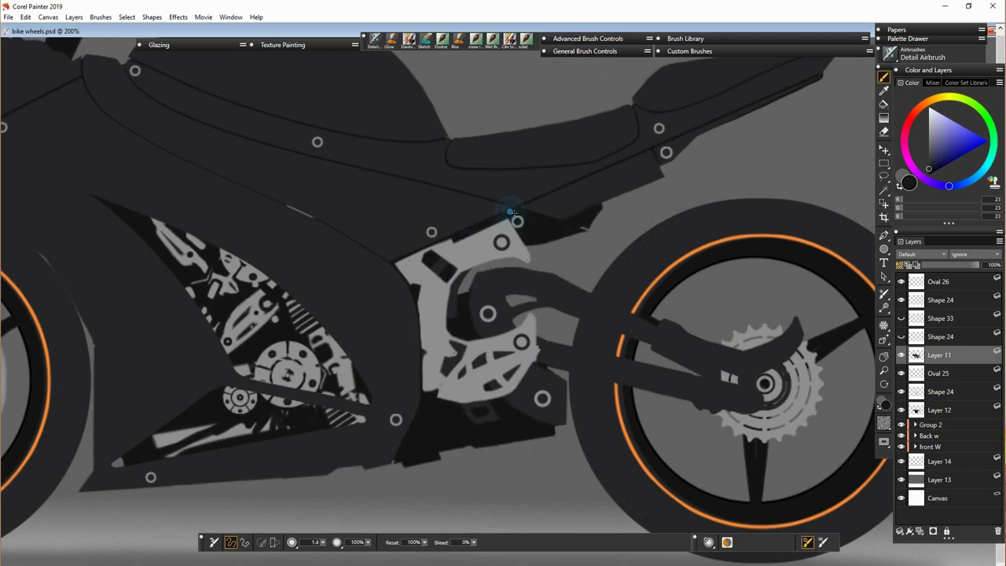
Step: Draw a pointed rear fender above the back tyre on a new layer over Layer 12 and fill it with near-black (RGB 24, 24, 24)
{"action": "left_click", "coordinate": [939, 409]}
{"action": "key", "text": "k"}
{"action": "mouse_move", "coordinate": [742, 177]}
{"action": "left_mouse_down"}
{"action": "mouse_move", "coordinate": [609, 259]}
{"action": "mouse_move", "coordinate": [567, 354]}
{"action": "left_mouse_up"}
{"action": "key", "text": "ctrl+alt+t"}
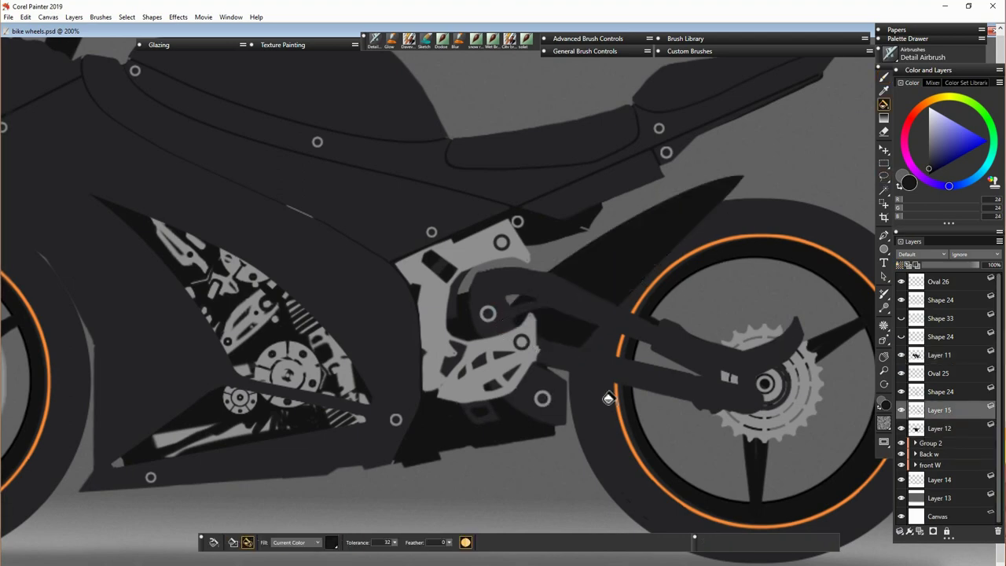
Step: Transform the dark rear mudguard piece on Layer 15, rotating and shifting it above the rear wheel
{"action": "left_click", "coordinate": [298, 542]}
{"action": "left_click_drag", "start_coordinate": [744, 175], "coordinate": [699, 202]}
{"action": "left_click", "coordinate": [312, 542]}
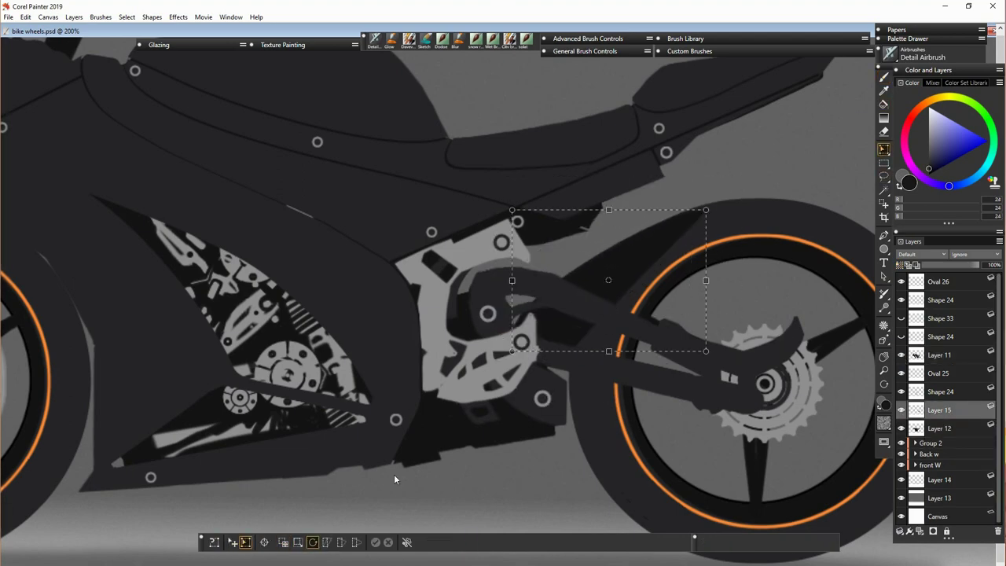
{"action": "left_click_drag", "start_coordinate": [754, 322], "coordinate": [760, 302]}
{"action": "key", "text": "Return"}
{"action": "key", "text": "ctrl+minus"}
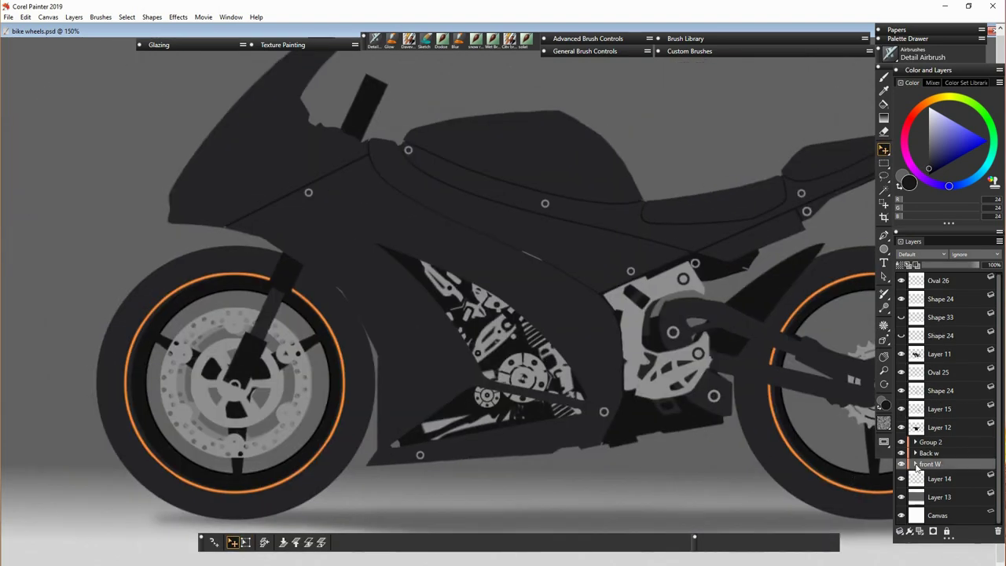
Step: Create a new layer with a lassoed dark front mudguard filled over the front wheel, and place it above Layer 12
{"action": "left_click", "coordinate": [899, 431]}
{"action": "key", "text": "l"}
{"action": "key", "text": "ctrl+shift+n"}
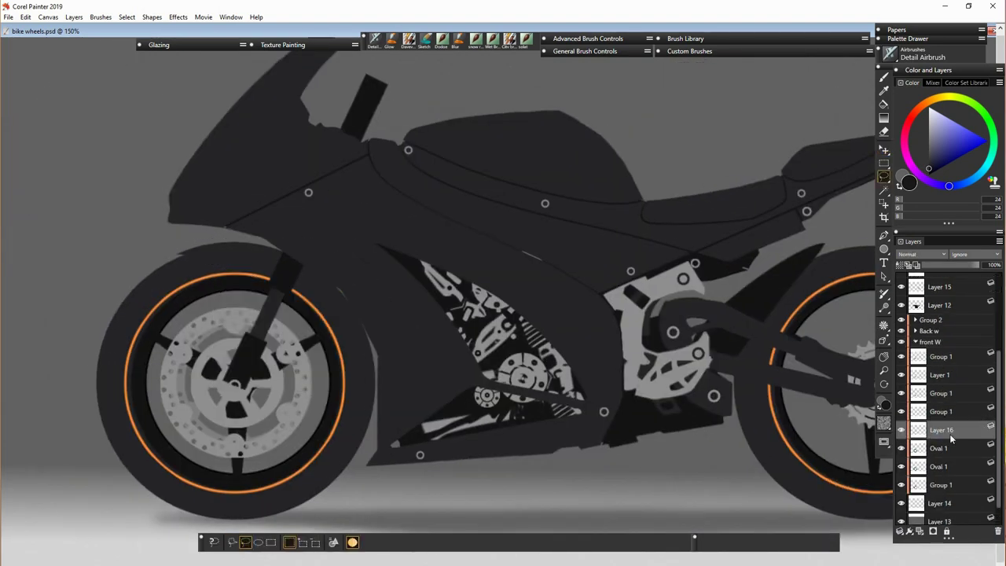
{"action": "key", "text": "k"}
{"action": "key", "text": "ctrl+minus"}
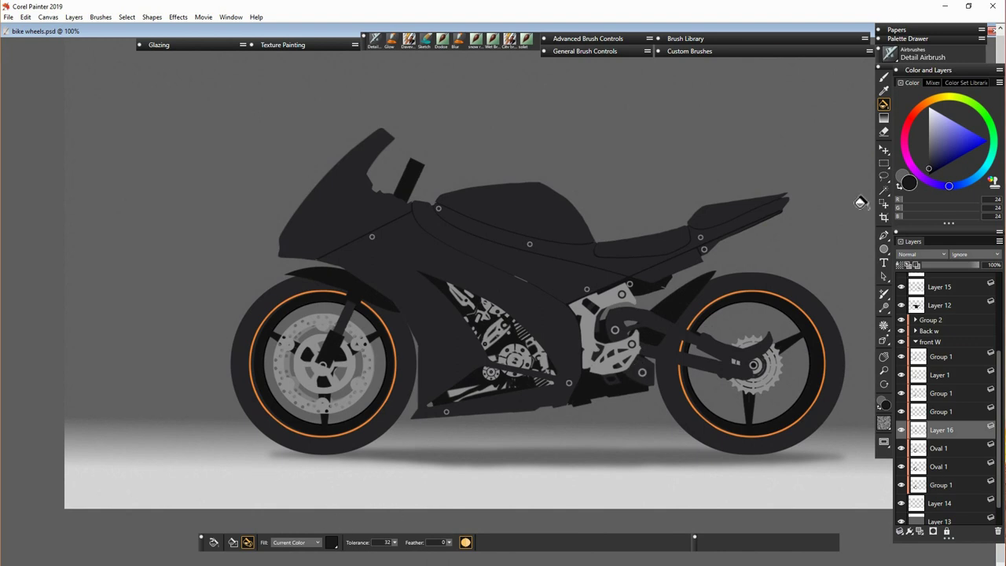
{"action": "key", "text": "f"}
{"action": "left_click", "coordinate": [898, 285]}
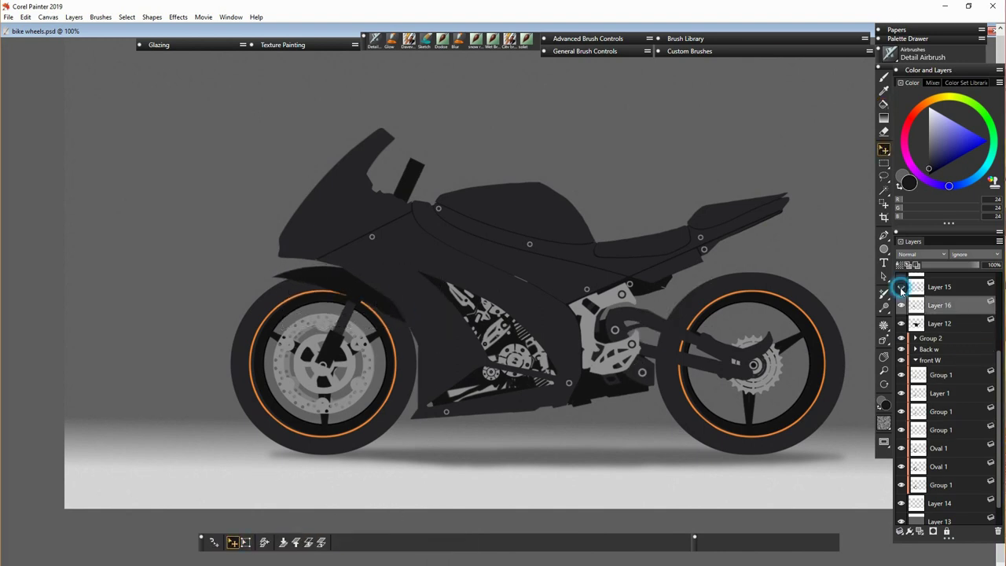
Step: Outline and fill the fork leg and brake caliper silhouette over the front wheel, keeping its layer beneath Layer 16
{"action": "left_click", "coordinate": [883, 177]}
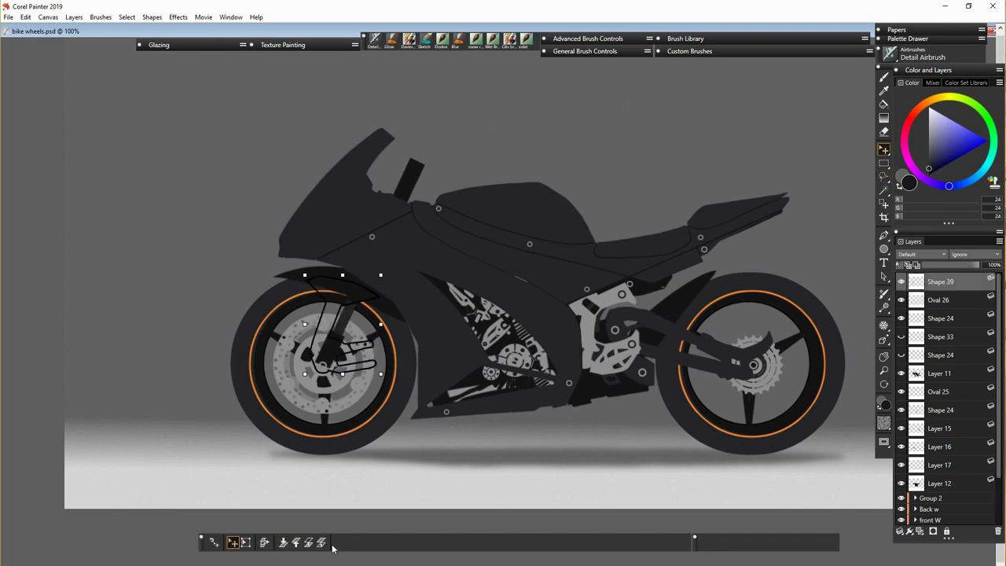
{"action": "key", "text": "k"}
{"action": "left_click_drag", "start_coordinate": [940, 281], "coordinate": [940, 456]}
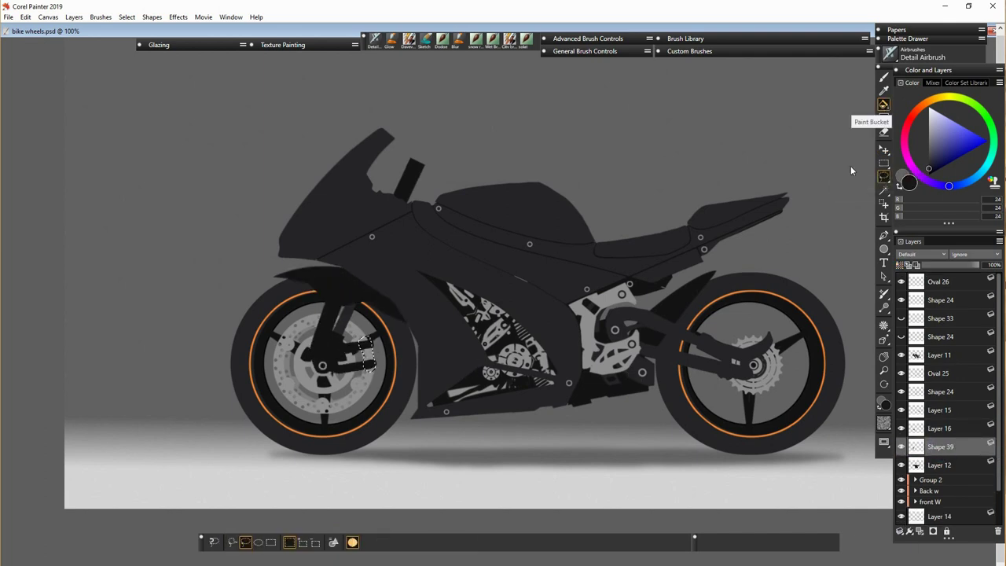
Step: Select the front mudguard on Layer 16 and clean up its edges with the Eraser
{"action": "left_click", "coordinate": [883, 149]}
{"action": "left_click", "coordinate": [377, 309]}
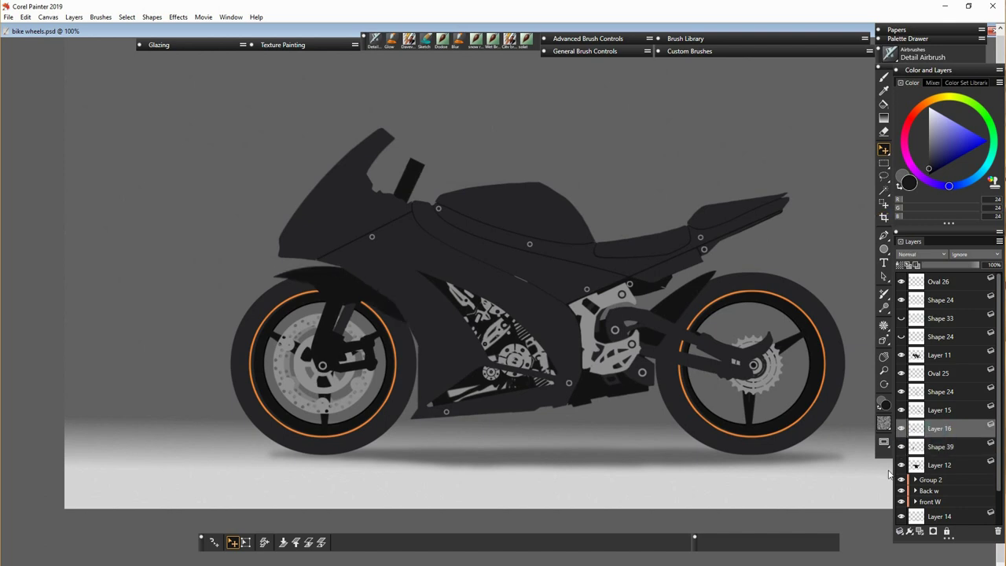
{"action": "key", "text": "n"}
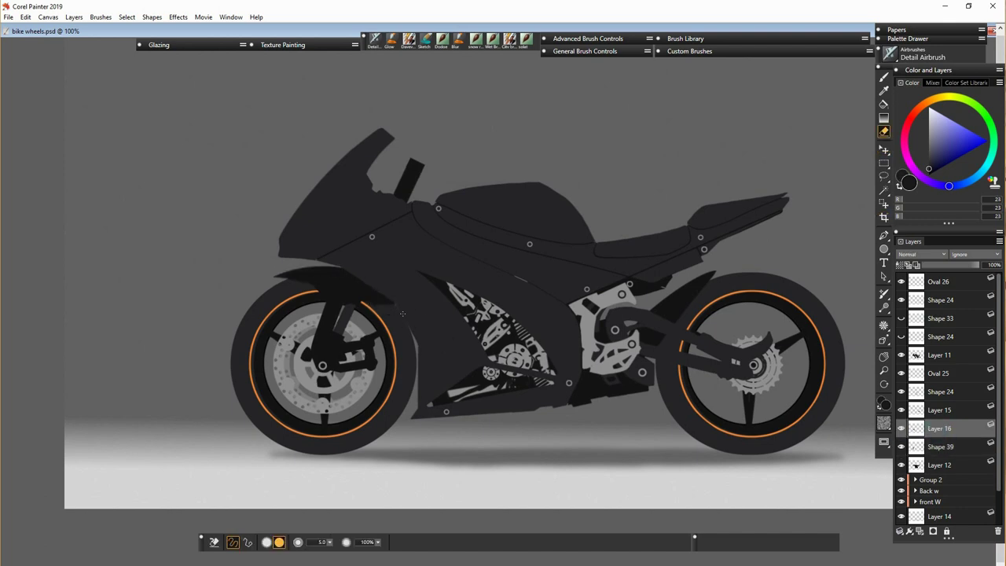
Step: Paste the ring-shaped bolt and place copies on the front fork and the rear swingarm
{"action": "key", "text": "ctrl+v"}
{"action": "right_click", "coordinate": [258, 216]}
{"action": "left_click", "coordinate": [337, 337]}
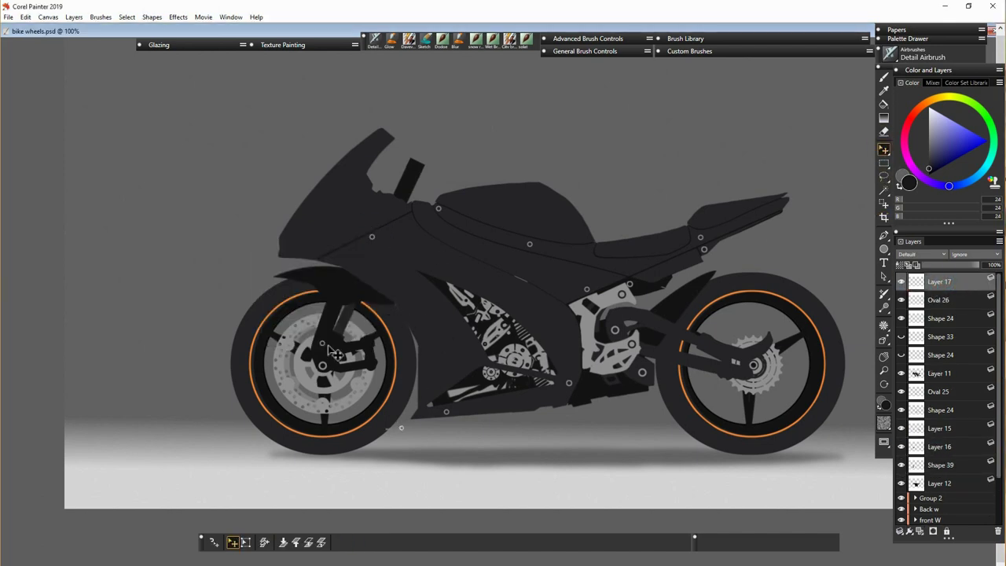
{"action": "right_click", "coordinate": [796, 321]}
{"action": "left_click", "coordinate": [856, 345]}
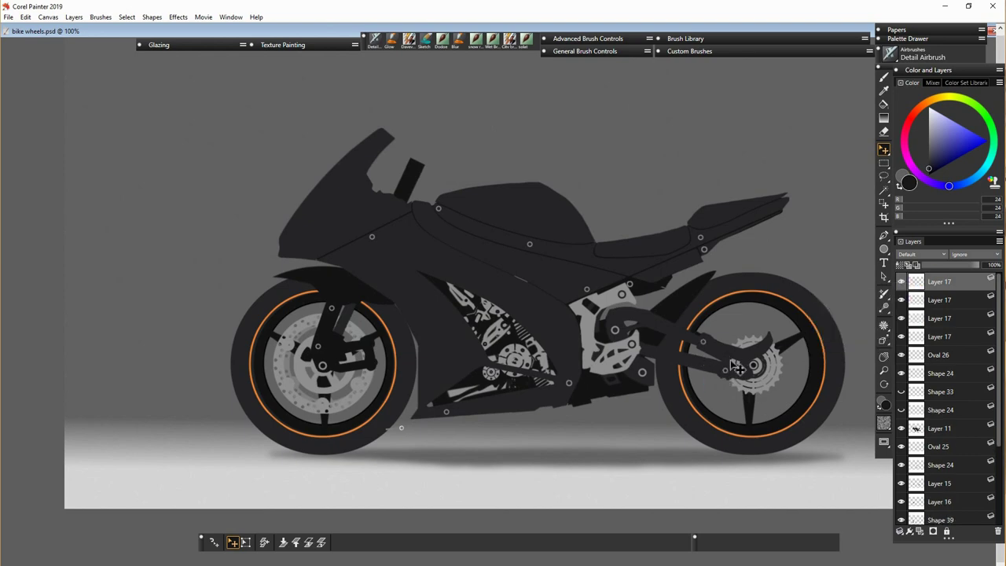
Step: Clear the hidden and surplus shape layers, and erase detail cut-outs into the grey engine plate ahead of the swingarm
{"action": "scroll", "coordinate": [734, 367], "scroll_direction": "up", "scroll_amount": 1}
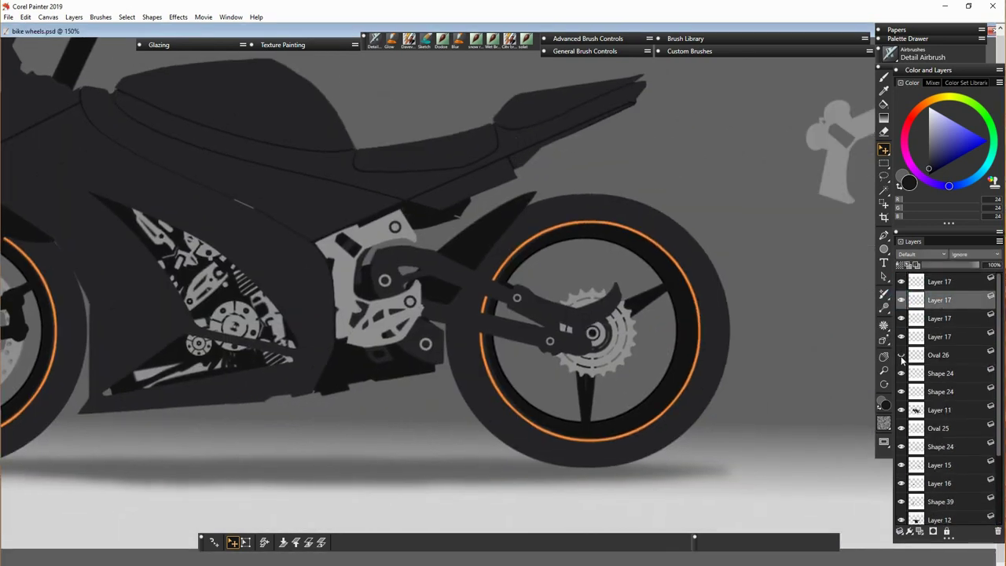
{"action": "key", "text": "Delete"}
{"action": "key", "text": "Delete"}
{"action": "key", "text": "Delete"}
{"action": "key", "text": "Delete"}
{"action": "key", "text": "Delete"}
{"action": "key", "text": "n"}
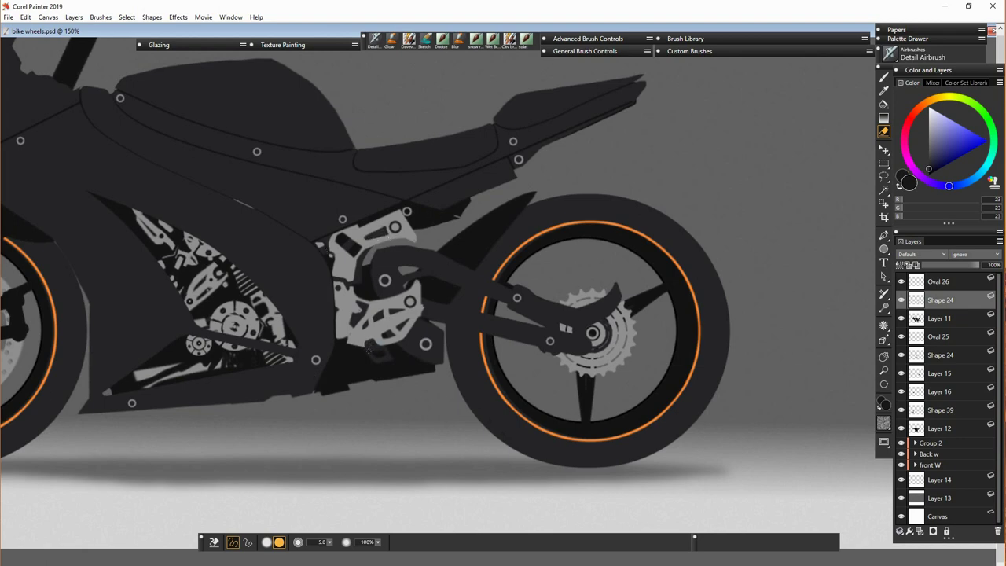
Step: Centre a 12-segment Kaleidoscope on the rear sprocket and paint a ring of chain links around it on a new layer
{"action": "left_click", "coordinate": [883, 324]}
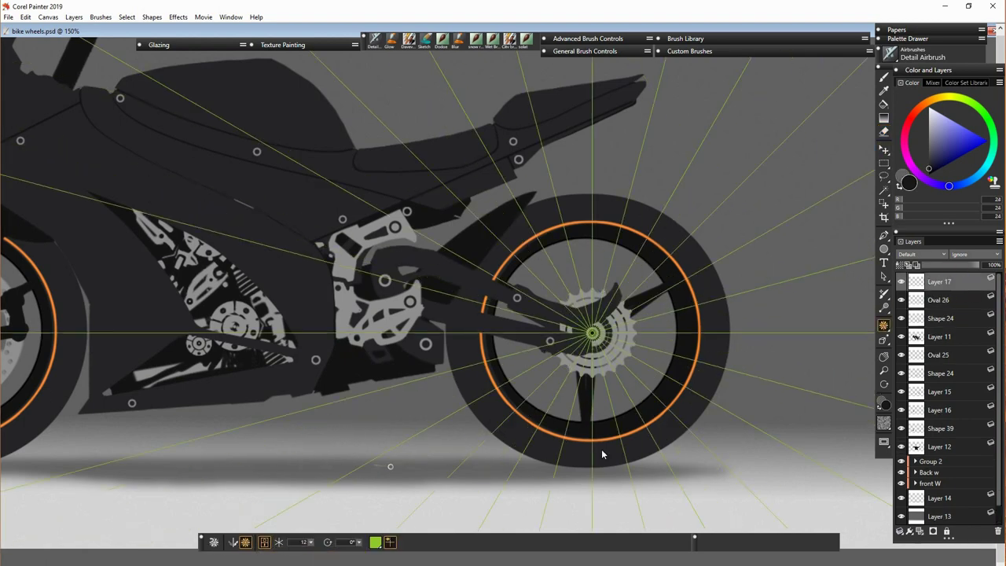
{"action": "key", "text": "b"}
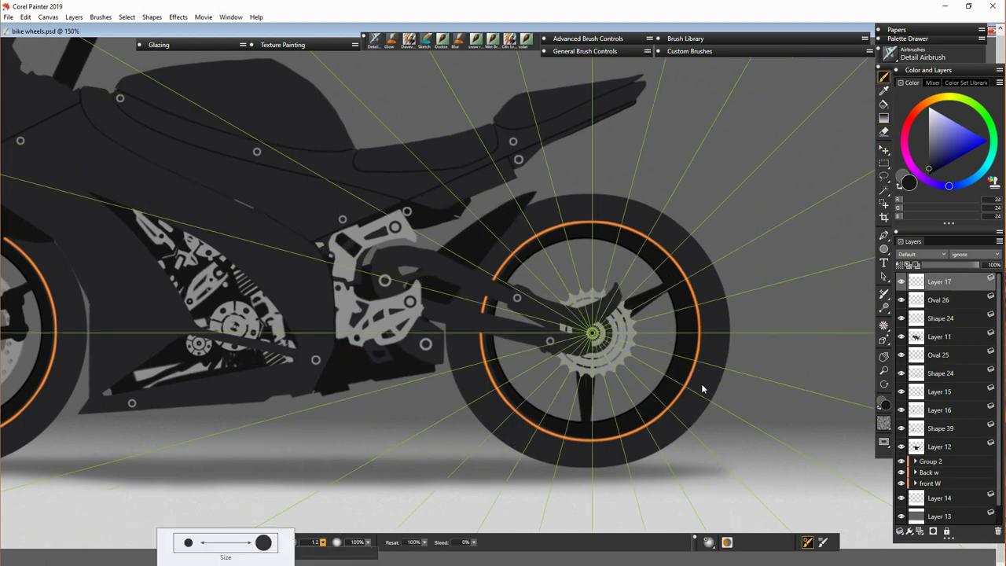
{"action": "left_click", "coordinate": [585, 290]}
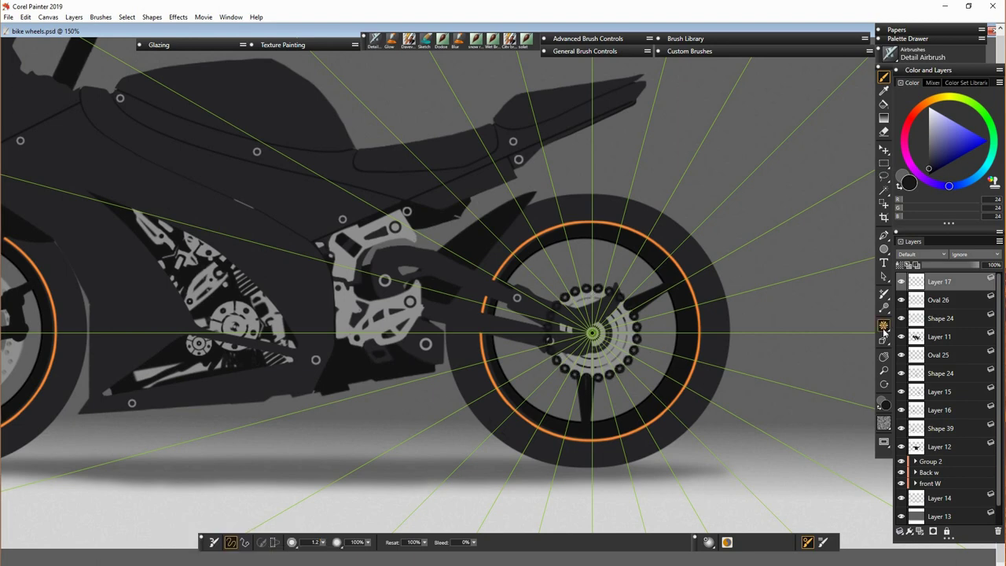
{"action": "left_click", "coordinate": [883, 327]}
Step: Copy a few chain links from the sprocket's ring to their own layer and place them beside the rear wheel
{"action": "left_click", "coordinate": [883, 176]}
{"action": "right_click", "coordinate": [595, 278]}
{"action": "mouse_move", "coordinate": [581, 281]}
{"action": "left_mouse_down"}
{"action": "mouse_move", "coordinate": [594, 280]}
{"action": "mouse_move", "coordinate": [610, 471]}
{"action": "mouse_move", "coordinate": [722, 419]}
{"action": "left_mouse_up"}
{"action": "left_click", "coordinate": [519, 316]}
{"action": "key", "text": "f"}
Step: Duplicate the short link piece, line up the copies as a straight chain strip, and merge them into one layer
{"action": "right_click", "coordinate": [954, 283]}
{"action": "left_click", "coordinate": [880, 305]}
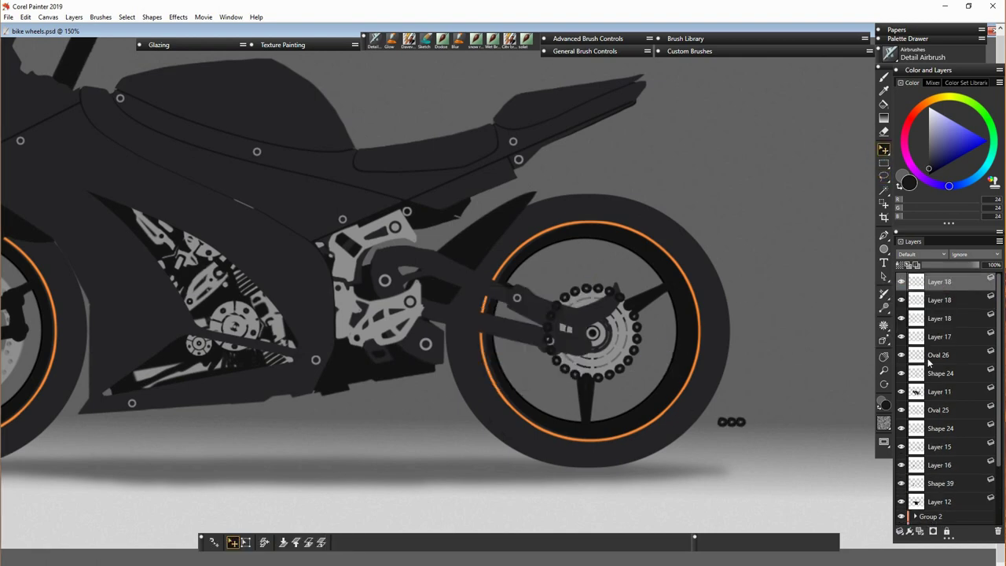
{"action": "right_click", "coordinate": [942, 281]}
{"action": "left_click", "coordinate": [872, 303]}
{"action": "right_click", "coordinate": [943, 281]}
{"action": "left_click", "coordinate": [872, 303]}
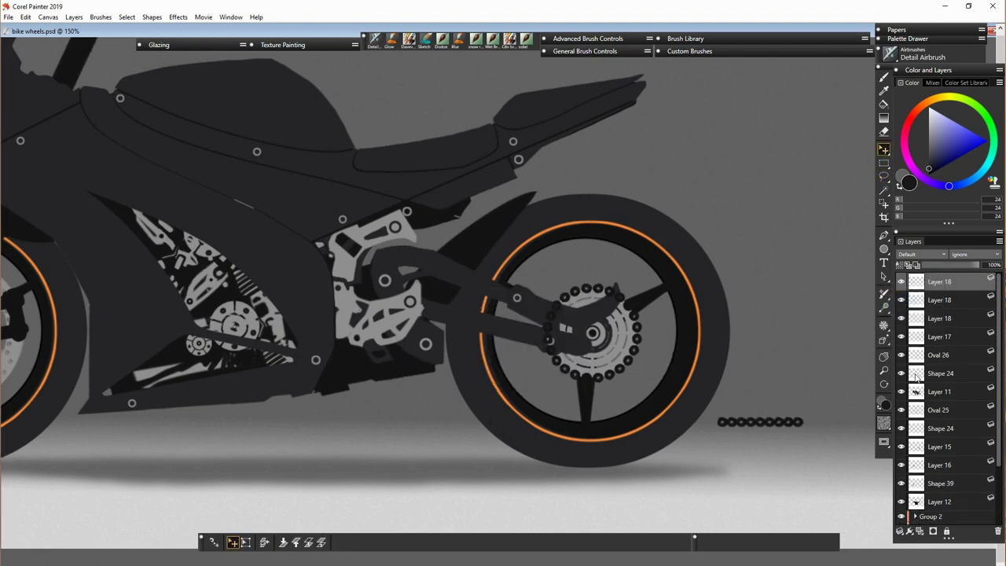
{"action": "scroll", "coordinate": [915, 376], "scroll_direction": "down", "scroll_amount": 2}
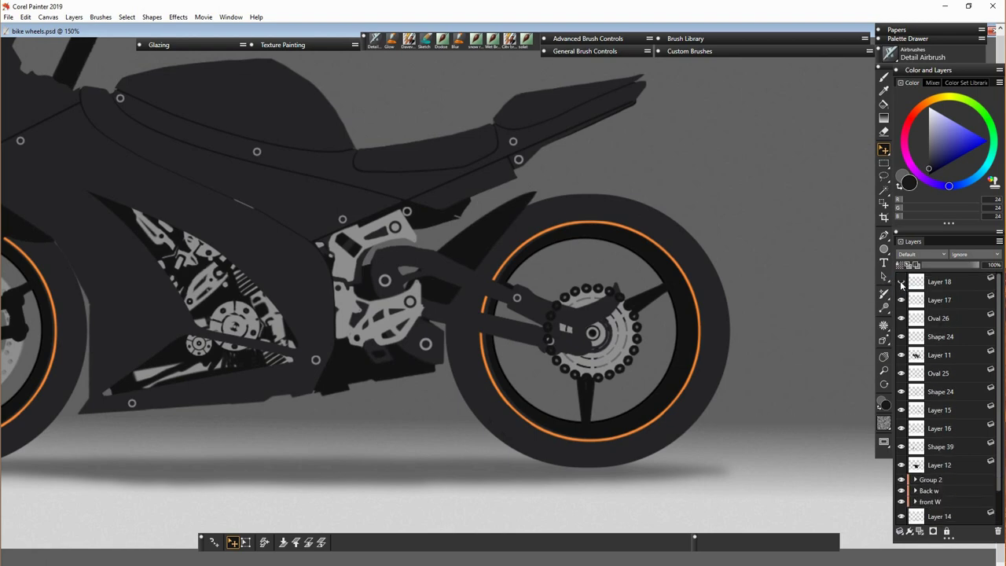
Step: Duplicate the chain strip to form a long run from the sprocket's bottom, and remove the ring's front links on Layer 17
{"action": "right_click", "coordinate": [902, 283]}
{"action": "left_click", "coordinate": [847, 305]}
{"action": "left_click_drag", "start_coordinate": [759, 431], "coordinate": [448, 458]}
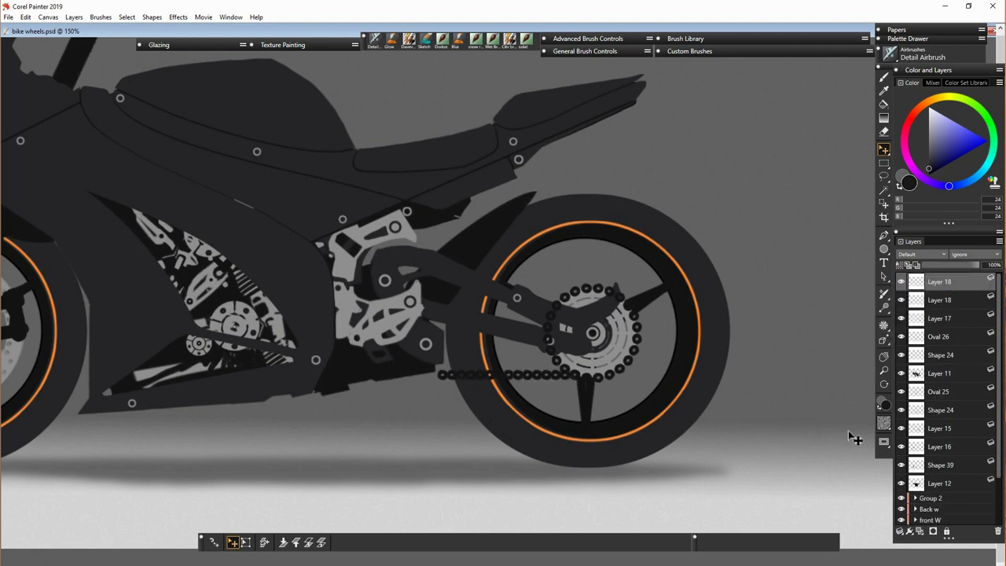
{"action": "mouse_move", "coordinate": [939, 281]}
{"action": "left_mouse_down"}
{"action": "mouse_move", "coordinate": [952, 319]}
{"action": "mouse_move", "coordinate": [949, 305]}
{"action": "left_mouse_up"}
{"action": "key", "text": "l"}
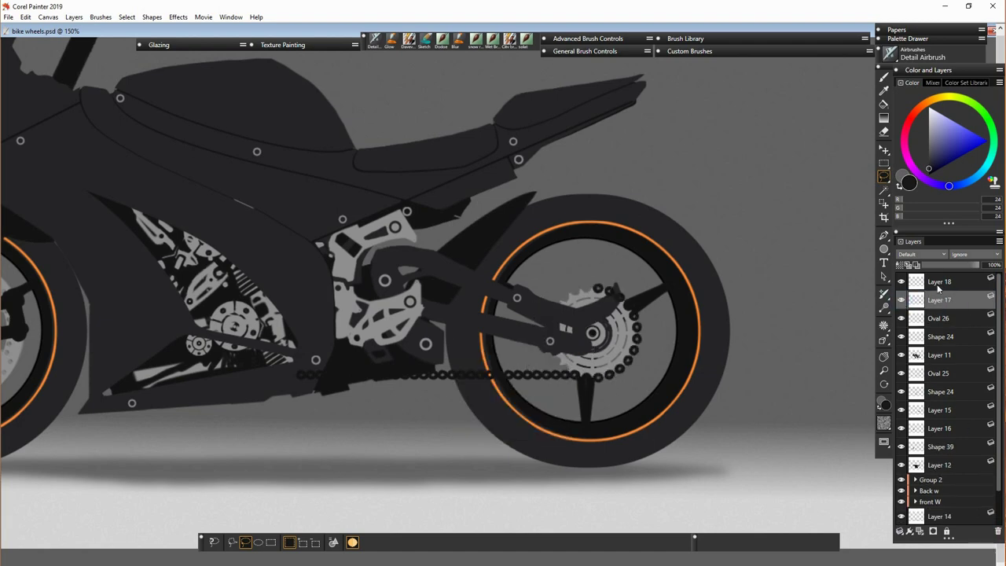
Step: Rotate the long chain run so it rises from the sprocket's bottom towards the engine
{"action": "left_click", "coordinate": [939, 283]}
{"action": "key", "text": "ctrl+t"}
{"action": "left_click_drag", "start_coordinate": [307, 384], "coordinate": [267, 324]}
{"action": "key", "text": "Return"}
Step: Place a copy of the chain run at the sprocket's top and rotate it to lie nearly horizontal towards the engine
{"action": "left_click_drag", "start_coordinate": [542, 369], "coordinate": [562, 281]}
{"action": "key", "text": "ctrl+t"}
{"action": "left_click_drag", "start_coordinate": [350, 255], "coordinate": [322, 284]}
{"action": "key", "text": "Return"}
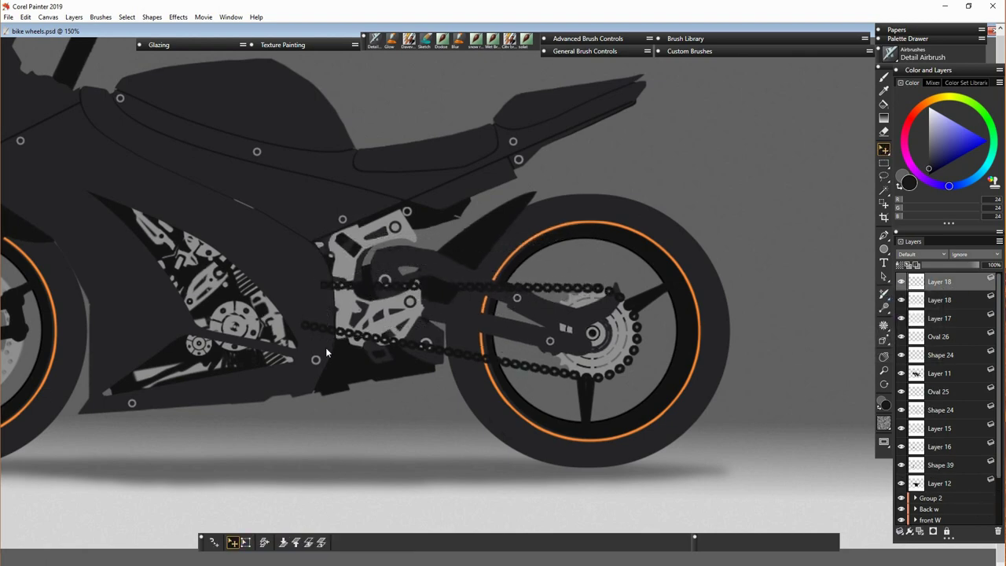
Step: Scale the sprocket's chain arc on Layer 17 to 98% with the aspect ratio constrained
{"action": "right_click", "coordinate": [943, 318]}
{"action": "left_click", "coordinate": [26, 17]}
{"action": "mouse_move", "coordinate": [118, 182]}
{"action": "left_click", "coordinate": [177, 197]}
{"action": "type", "text": "90"}
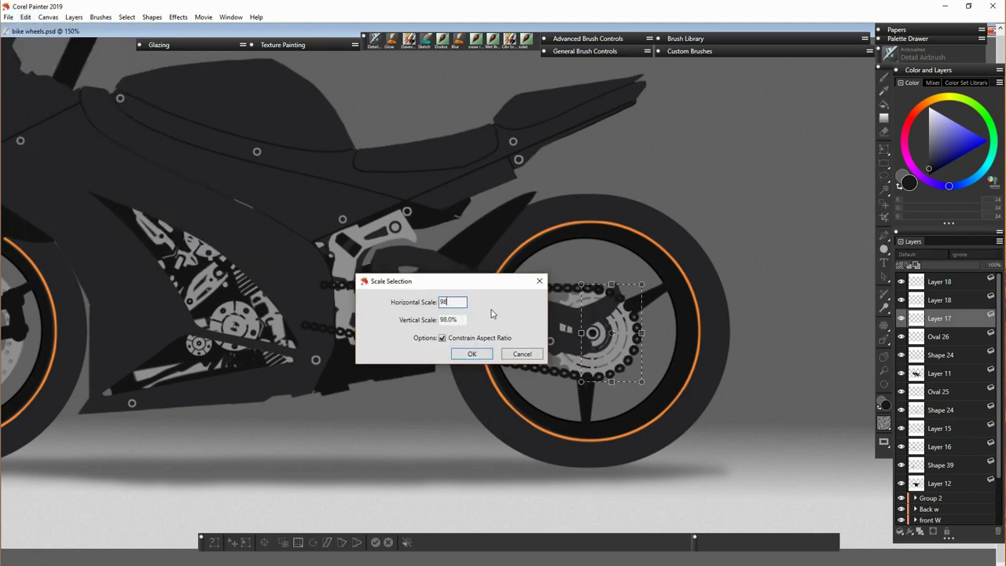
{"action": "key", "text": "Return"}
Step: Merge the chain pieces into Layer 17, erase the excess links near the engine, and move the layer beneath Layer 11
{"action": "left_click", "coordinate": [939, 281]}
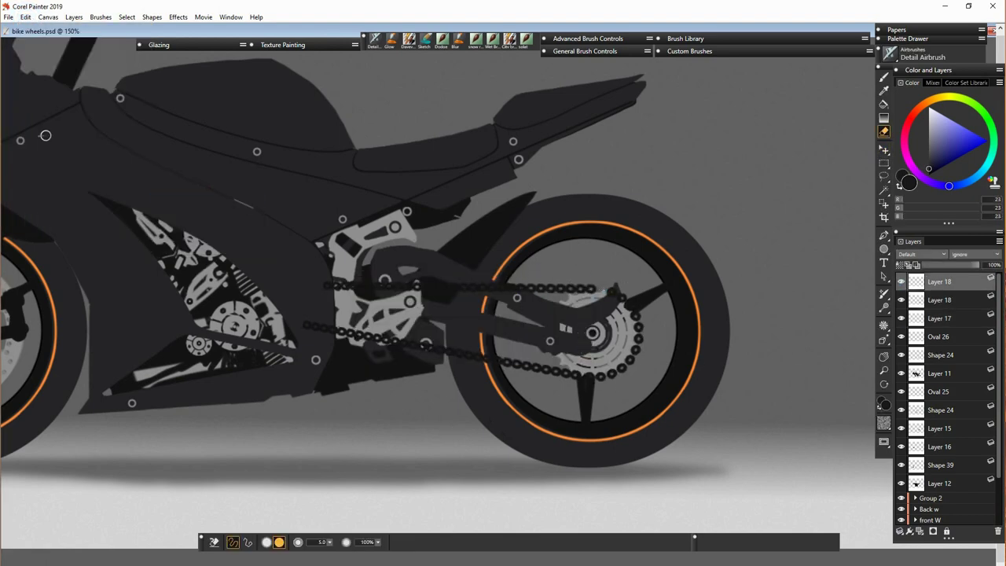
{"action": "key", "text": "Delete"}
{"action": "key", "text": "Delete"}
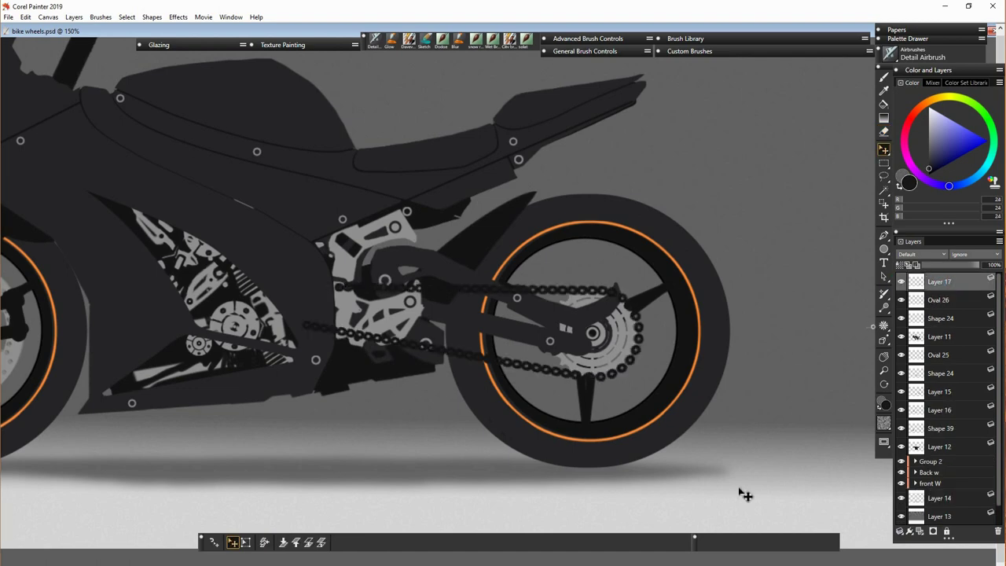
{"action": "key", "text": "n"}
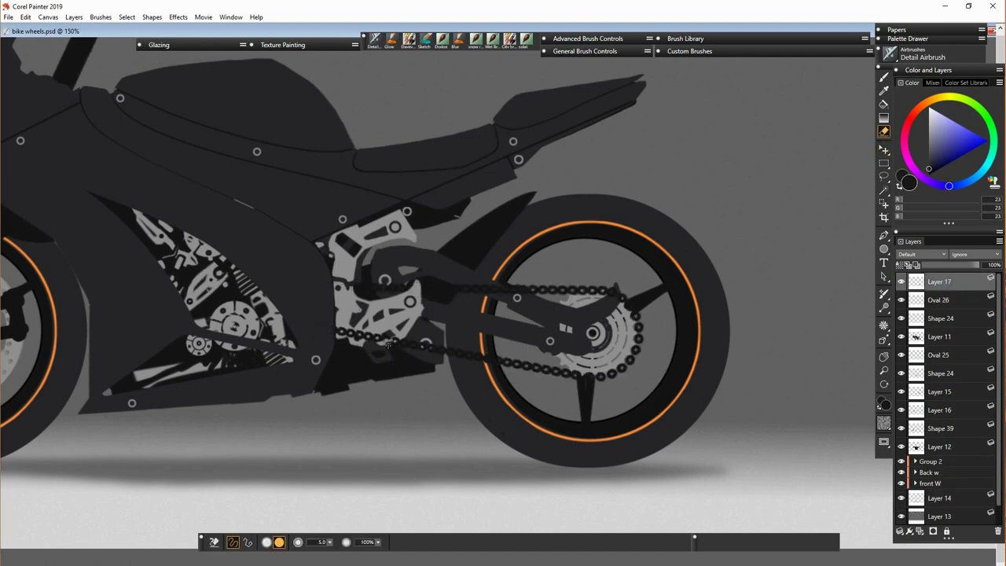
{"action": "left_click_drag", "start_coordinate": [938, 281], "coordinate": [947, 350]}
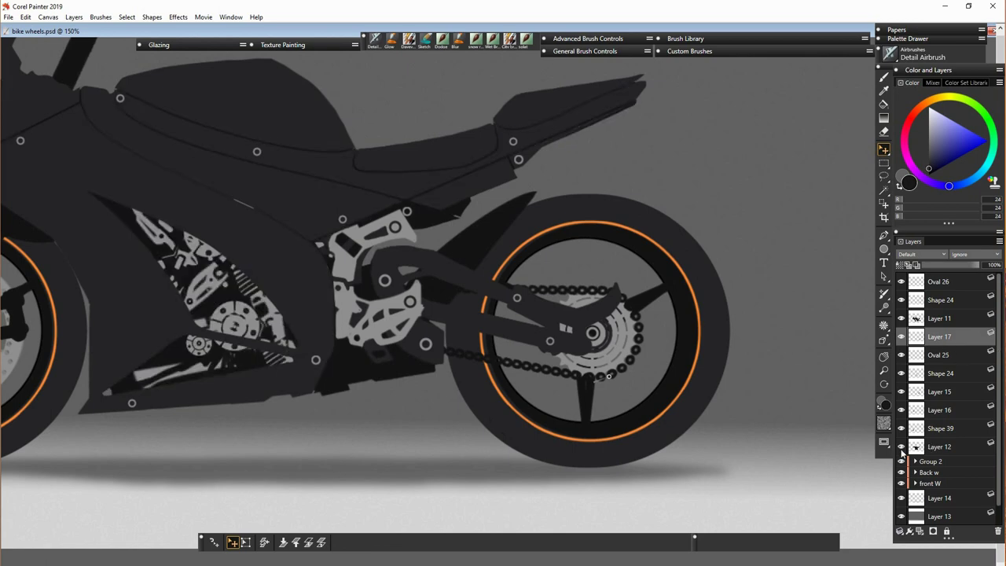
Step: Fill a long tapered chain guard above the upper chain on Layer 11, using the sampled colour RGB 38, 38, 40
{"action": "left_click", "coordinate": [938, 318]}
{"action": "key", "text": "k"}
{"action": "left_click", "coordinate": [579, 275], "text": "alt"}
{"action": "left_click", "coordinate": [539, 269]}
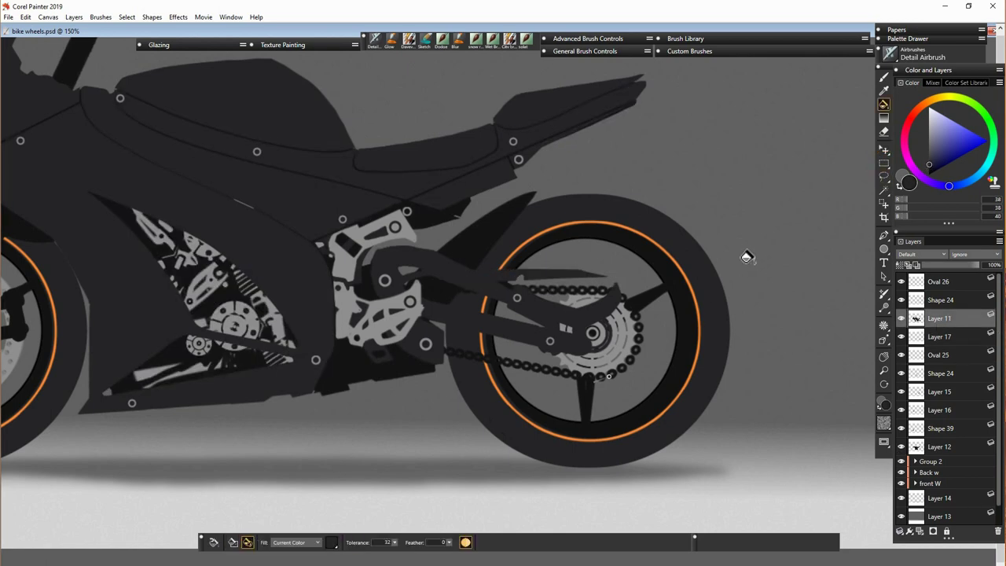
Step: Paint the chain guard's rear bracket and pointed fin over the sprocket, refining the edges with the Eraser
{"action": "key", "text": "b"}
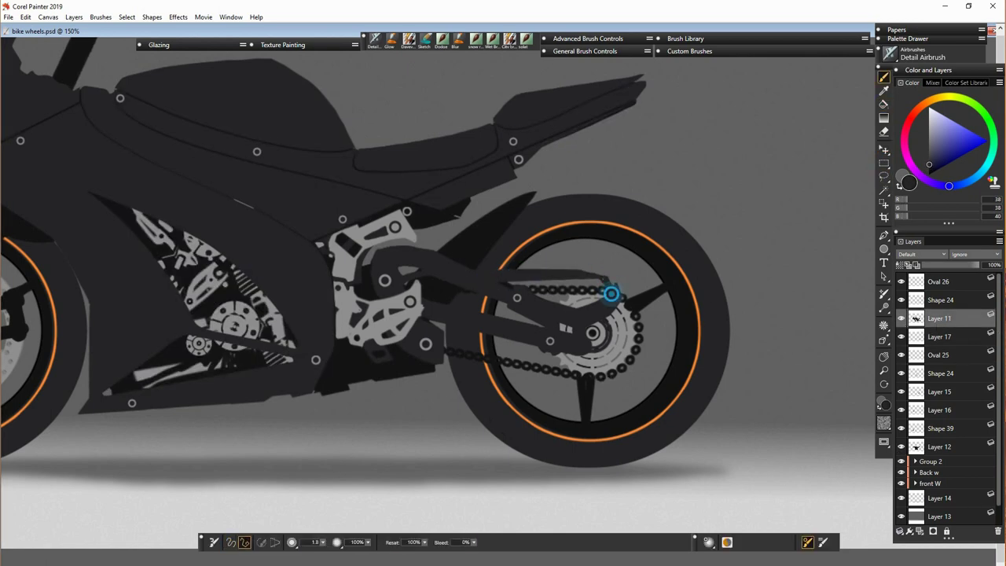
{"action": "key", "text": "n"}
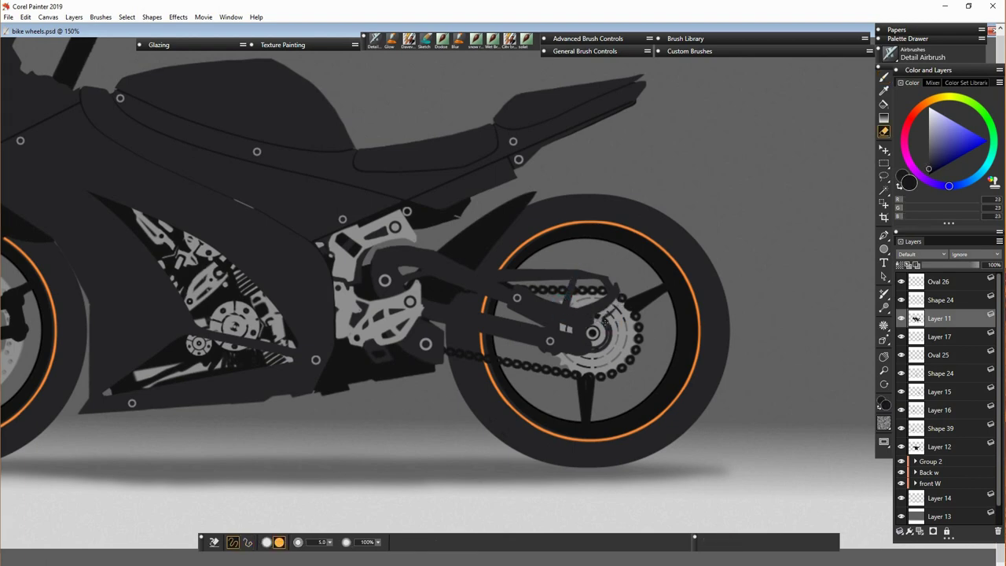
{"action": "key", "text": "b"}
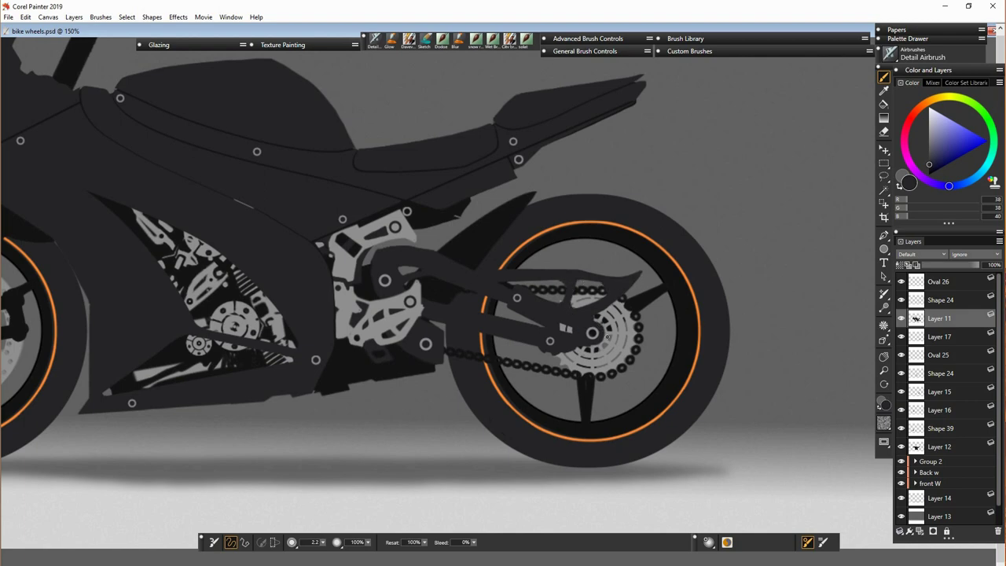
Step: Draw a grey rectangle in RGB 144 below the engine and skew it into a slanted exhaust block
{"action": "key", "text": "i"}
{"action": "mouse_move", "coordinate": [342, 378]}
{"action": "left_mouse_down"}
{"action": "mouse_move", "coordinate": [447, 344]}
{"action": "mouse_move", "coordinate": [392, 381]}
{"action": "mouse_move", "coordinate": [393, 399]}
{"action": "left_mouse_up"}
{"action": "key", "text": "f"}
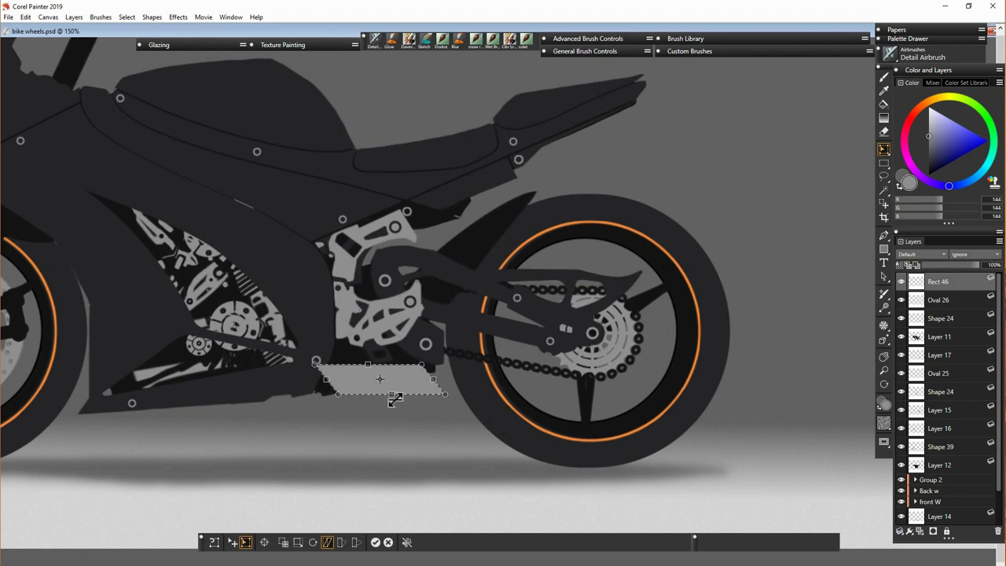
{"action": "key", "text": "Return"}
Step: Divide the grey exhaust block with a thin dark seam, distort it into a taper, and trim its ends with the Eraser
{"action": "left_click", "coordinate": [883, 176]}
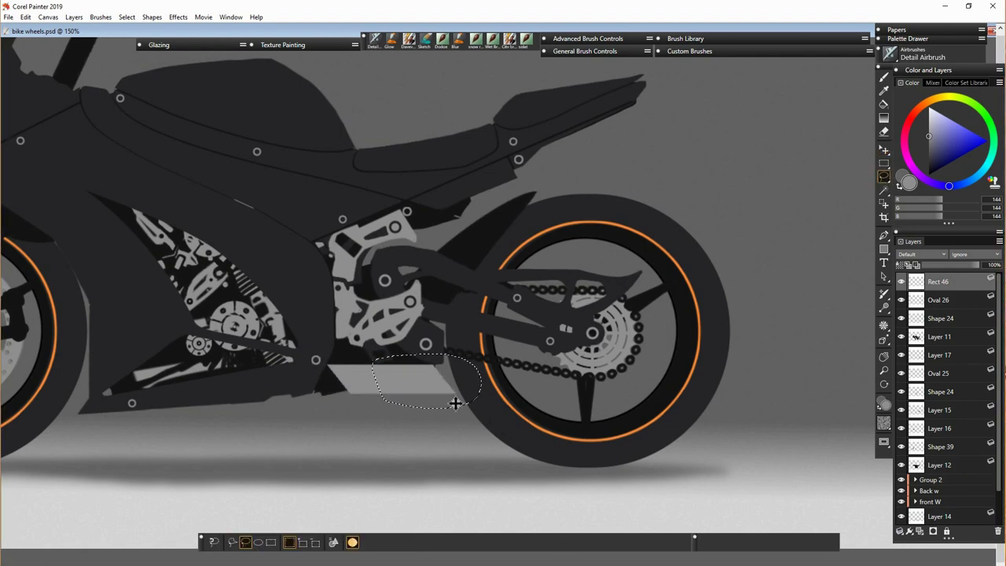
{"action": "key", "text": "ctrl+shift+n"}
{"action": "key", "text": "ctrl+z"}
{"action": "key", "text": "ctrl+z"}
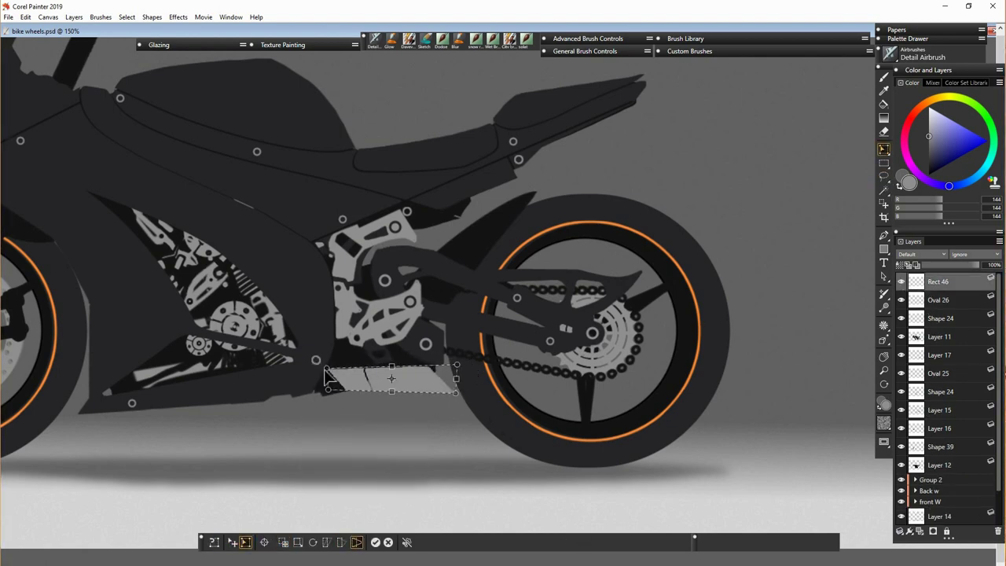
{"action": "key", "text": "n"}
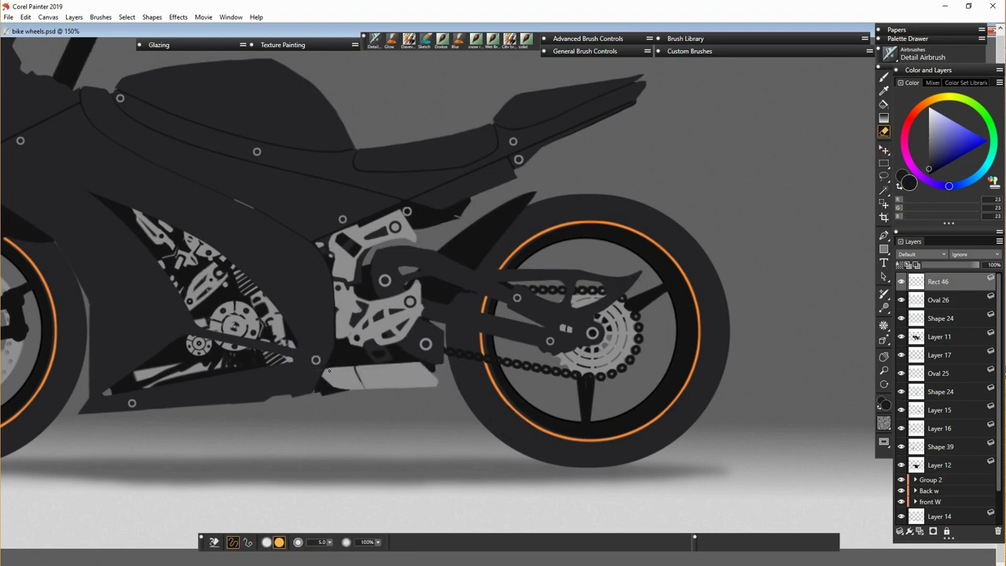
Step: Raise the chain layer, Layer 17, above Layer 11 and clean up its overlap with the swingarm using the Eraser
{"action": "key", "text": "ctrl+z"}
{"action": "key", "text": "ctrl+z"}
{"action": "key", "text": "ctrl+z"}
{"action": "key", "text": "ctrl+z"}
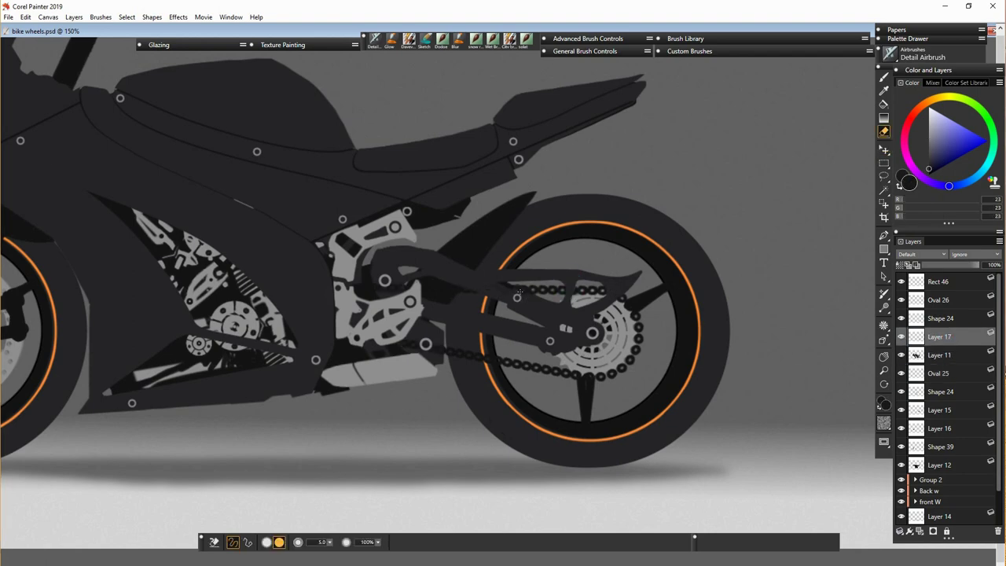
{"action": "key", "text": "ctrl+y"}
{"action": "key", "text": "ctrl+y"}
{"action": "key", "text": "ctrl+y"}
{"action": "key", "text": "ctrl+y"}
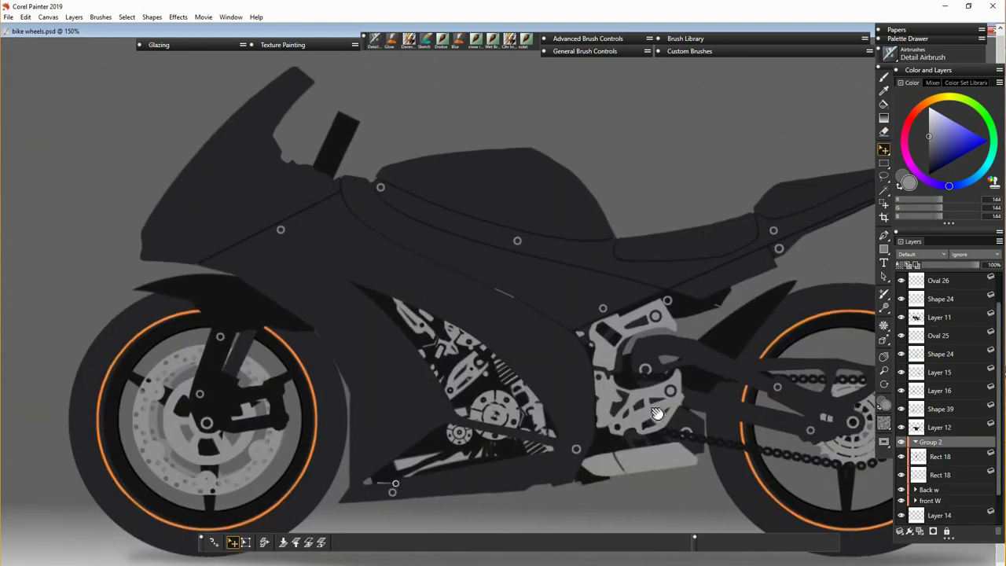
Step: Fill a lassoed handlebar silhouette in RGB 23 on a new layer above Layer 11, and erase the fork tube's protruding top
{"action": "left_click", "coordinate": [882, 178]}
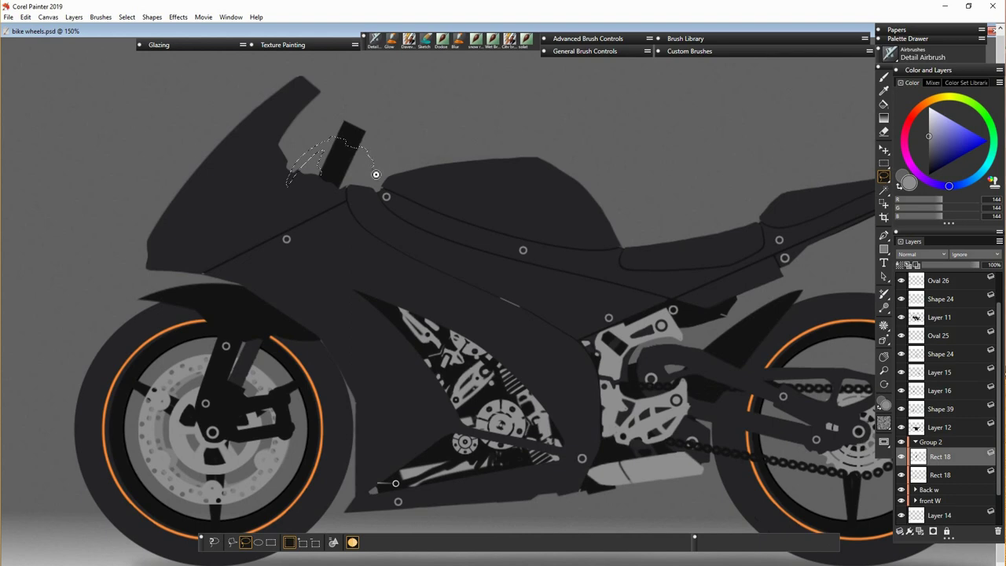
{"action": "key", "text": "ctrl+y"}
{"action": "key", "text": "ctrl+y"}
{"action": "key", "text": "ctrl+y"}
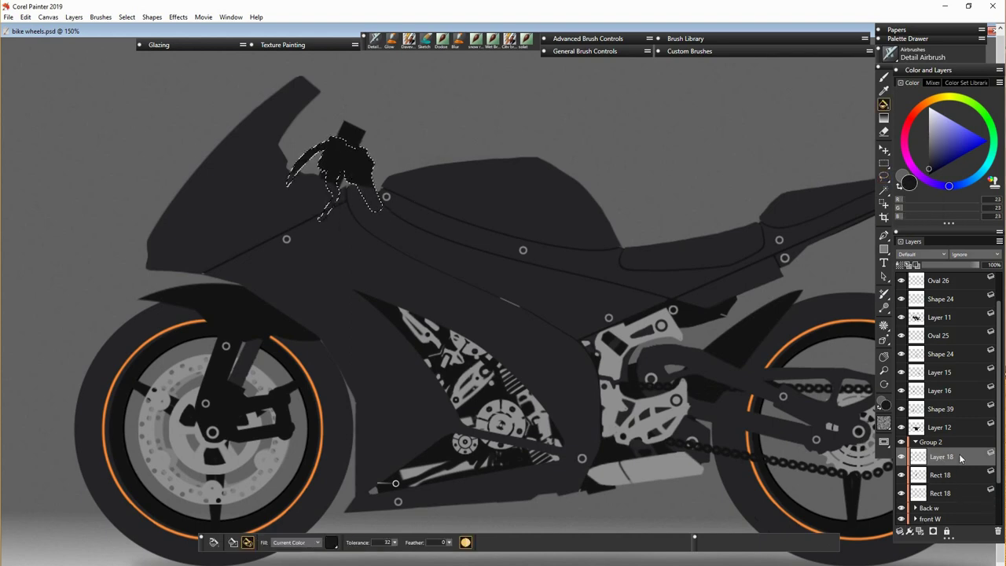
{"action": "key", "text": "n"}
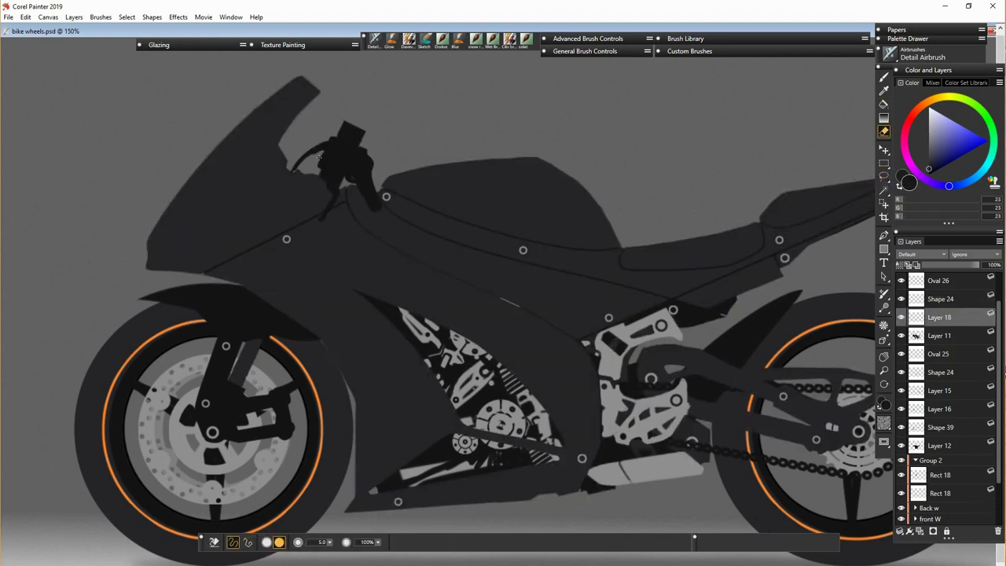
{"action": "left_click", "coordinate": [252, 428], "text": "ctrl"}
{"action": "key", "text": "bracketright"}
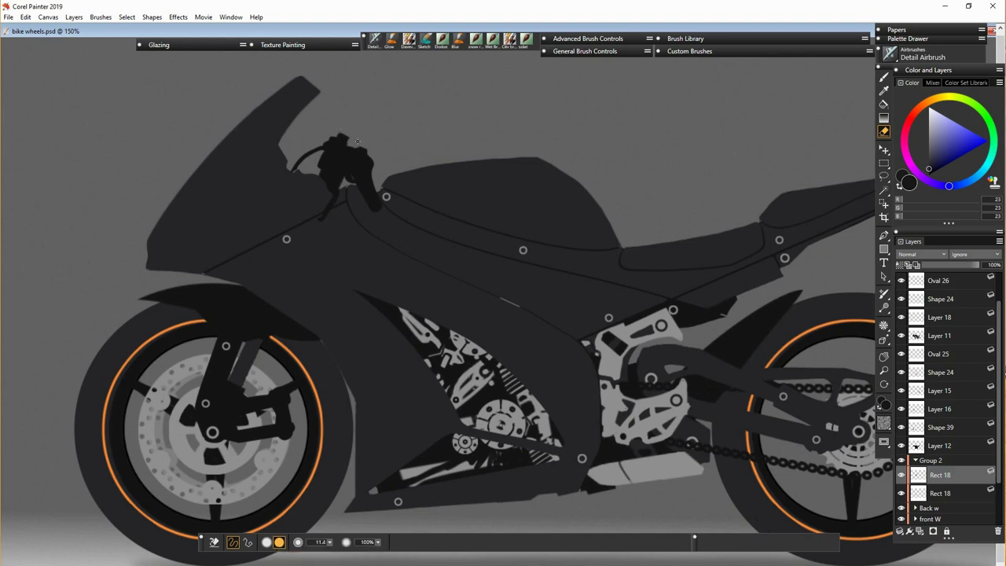
Step: Paint the hand lever in sampled grey RGB 144 on Layer 18 and distort the handlebar assembly into a slimmer shape
{"action": "left_click", "coordinate": [331, 183], "text": "ctrl"}
{"action": "key", "text": "b"}
{"action": "left_click", "coordinate": [330, 183], "text": "alt"}
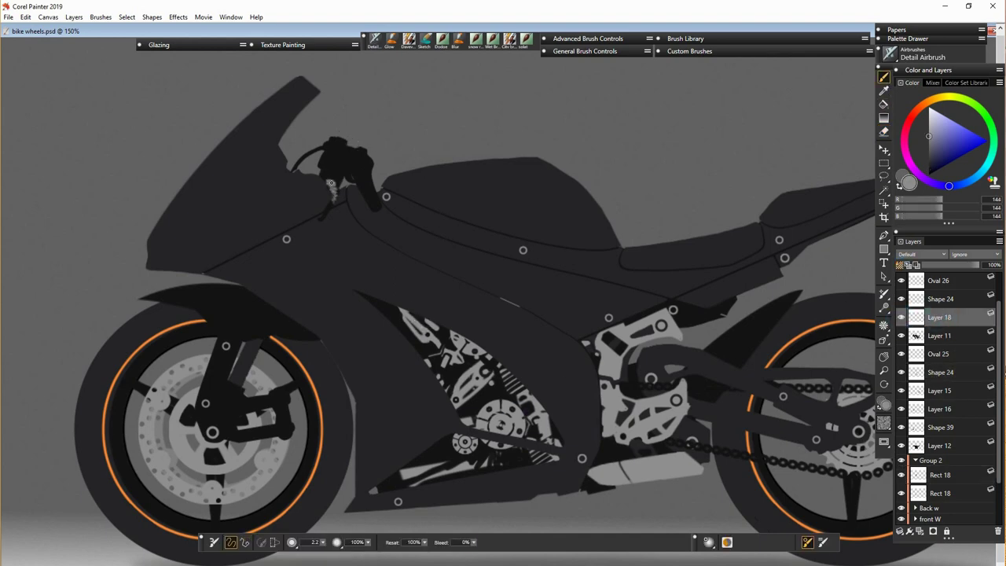
{"action": "key", "text": "f"}
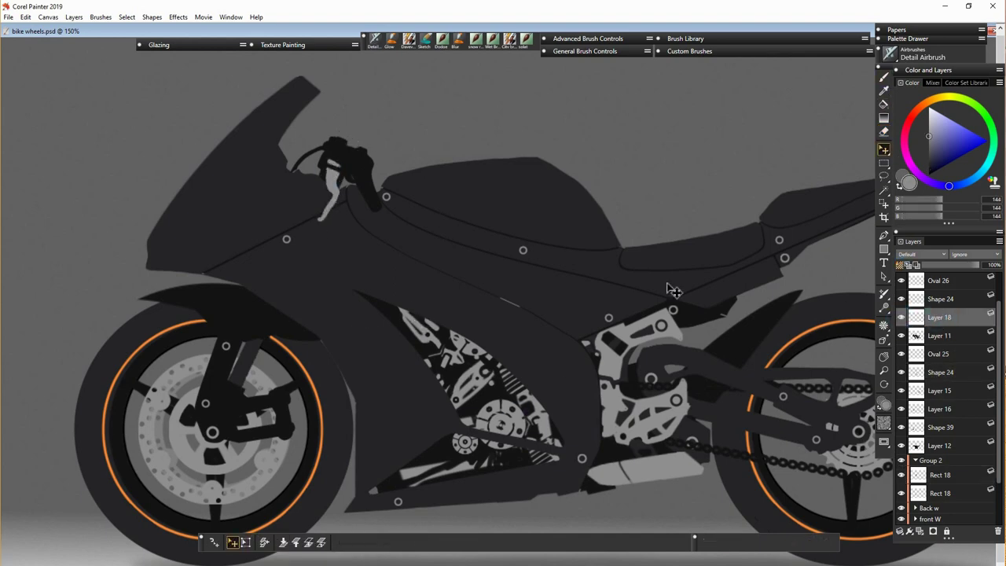
Step: Paint a dark recess in sampled RGB 23 along the fairing's inner edge behind the handlebar on Layer 11
{"action": "left_click", "coordinate": [936, 335]}
{"action": "key", "text": "b"}
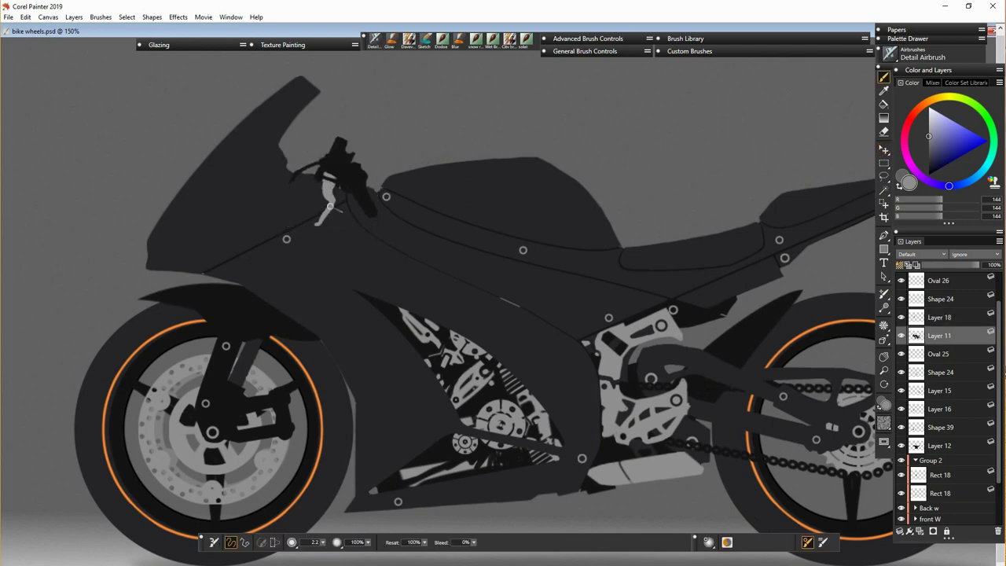
{"action": "left_click", "coordinate": [284, 145], "text": "alt"}
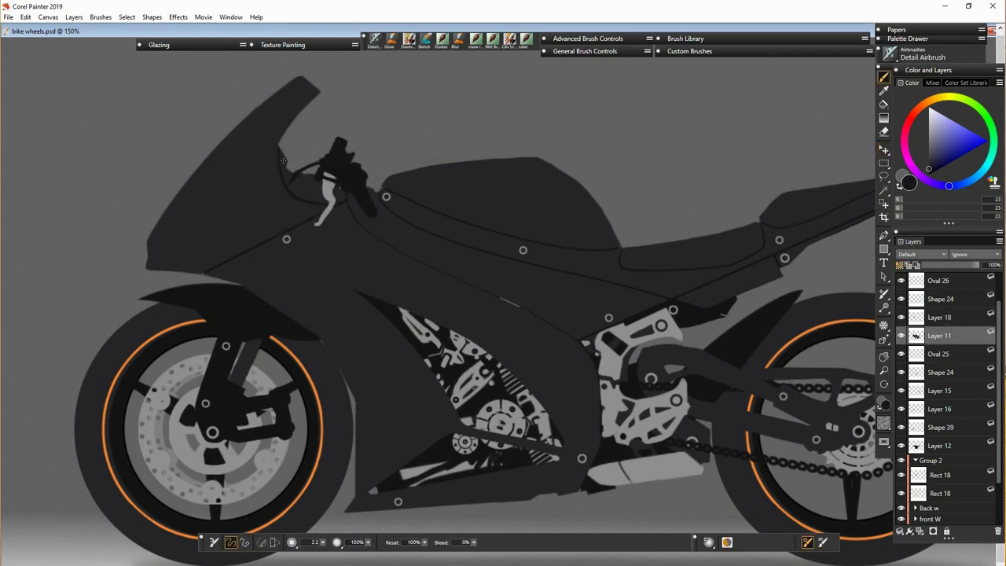
{"action": "key", "text": "bracketright"}
{"action": "key", "text": "bracketright"}
{"action": "key", "text": "bracketright"}
{"action": "left_click_drag", "start_coordinate": [292, 189], "coordinate": [345, 203]}
Step: Lasso the windshield off Layer 11 onto its own layer and reduce that layer's opacity to 45%
{"action": "key", "text": "l"}
{"action": "mouse_move", "coordinate": [139, 169]}
{"action": "left_mouse_down"}
{"action": "mouse_move", "coordinate": [291, 73]}
{"action": "mouse_move", "coordinate": [243, 141]}
{"action": "mouse_move", "coordinate": [166, 499]}
{"action": "mouse_move", "coordinate": [174, 203]}
{"action": "left_mouse_up"}
{"action": "key", "text": "ctrl+shift+n"}
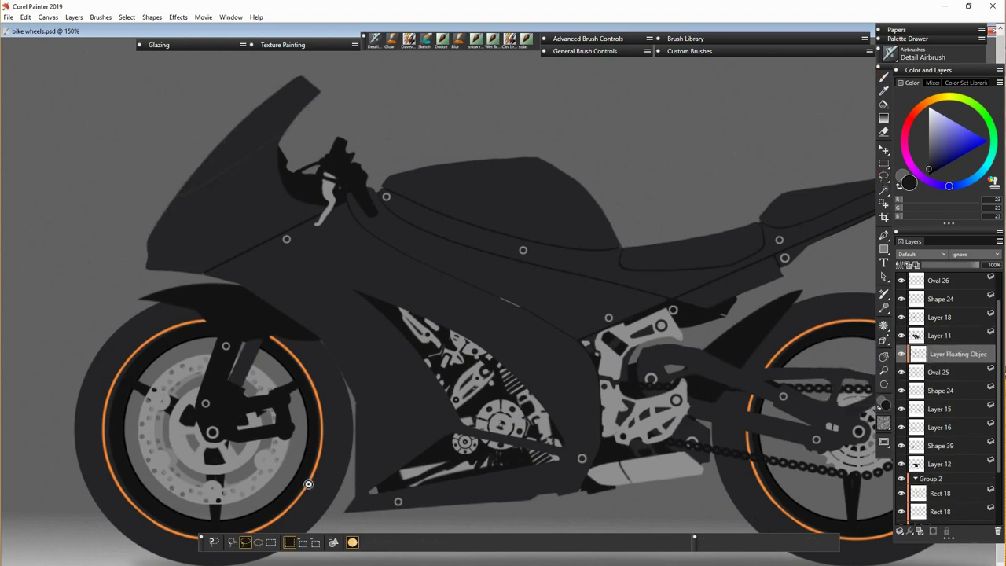
Step: Add a dark stepped dashboard outline beneath the windshield's lower edge on Layer 12
{"action": "left_click", "coordinate": [900, 465]}
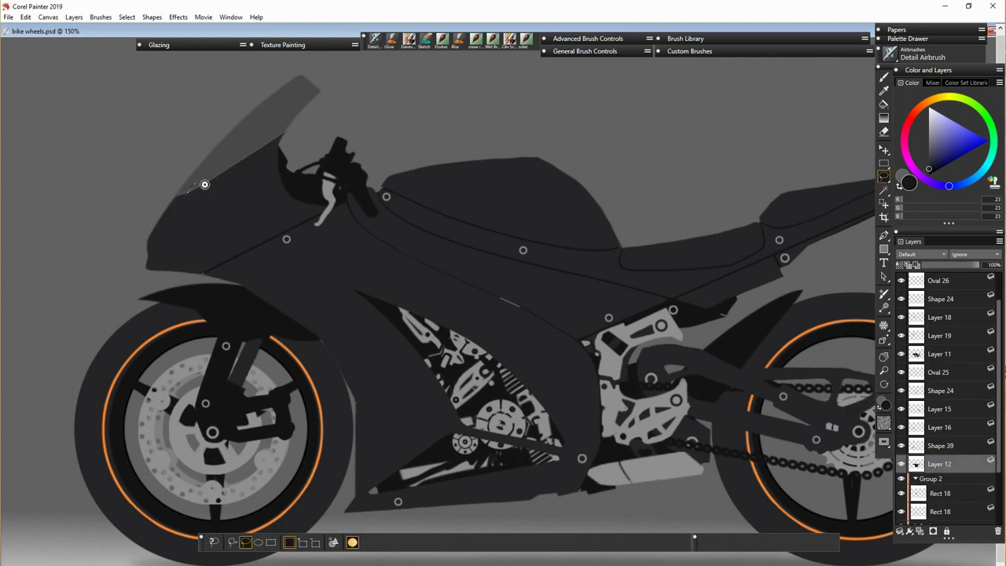
{"action": "key", "text": "e"}
{"action": "key", "text": "ctrl+d"}
Step: Reshape the windshield's upper tip on Layer 19 with the brush and Eraser, and refill it in RGB 38, 38, 40
{"action": "left_click", "coordinate": [939, 335]}
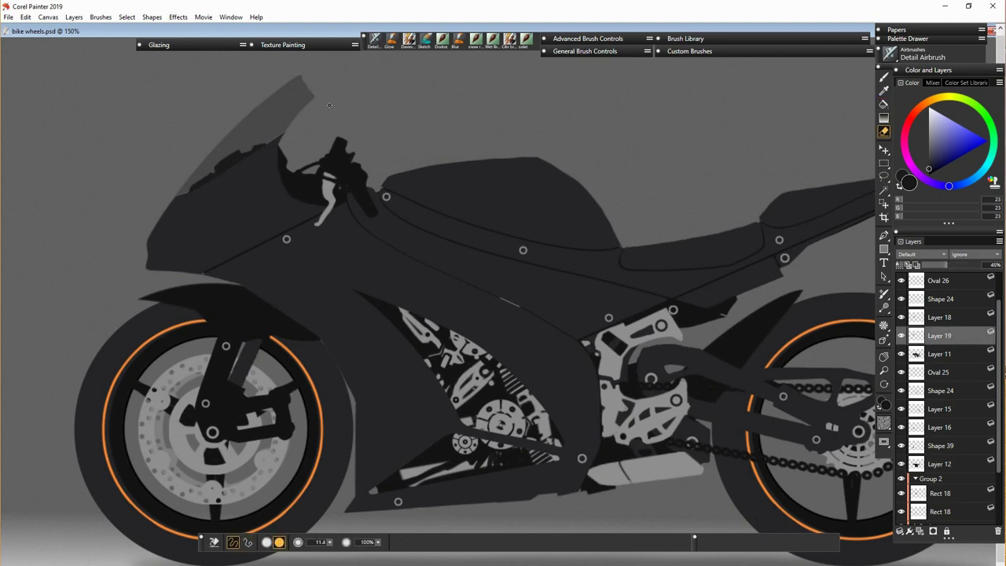
{"action": "key", "text": "b"}
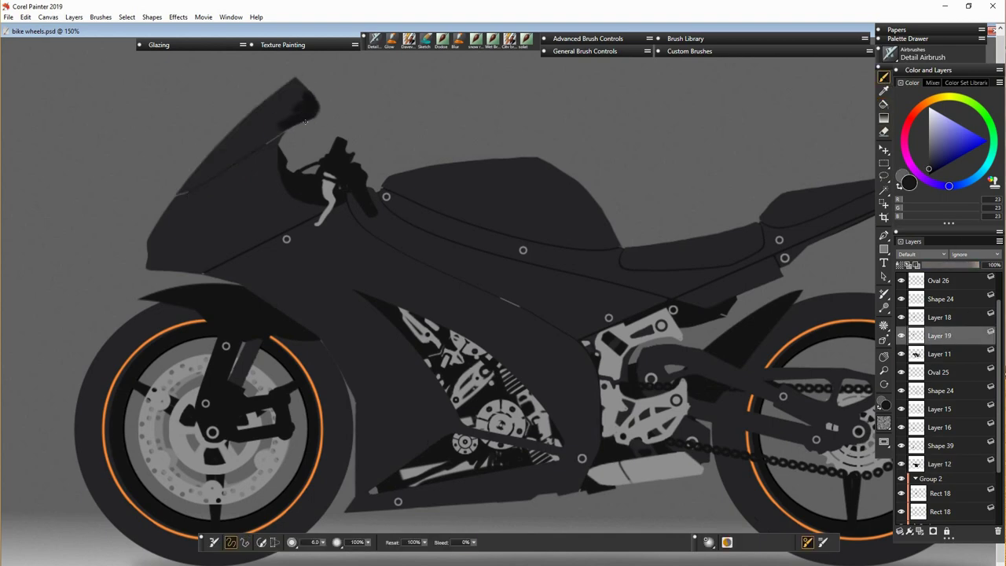
{"action": "key", "text": "e"}
{"action": "key", "text": "ctrl+z"}
{"action": "key", "text": "ctrl+z"}
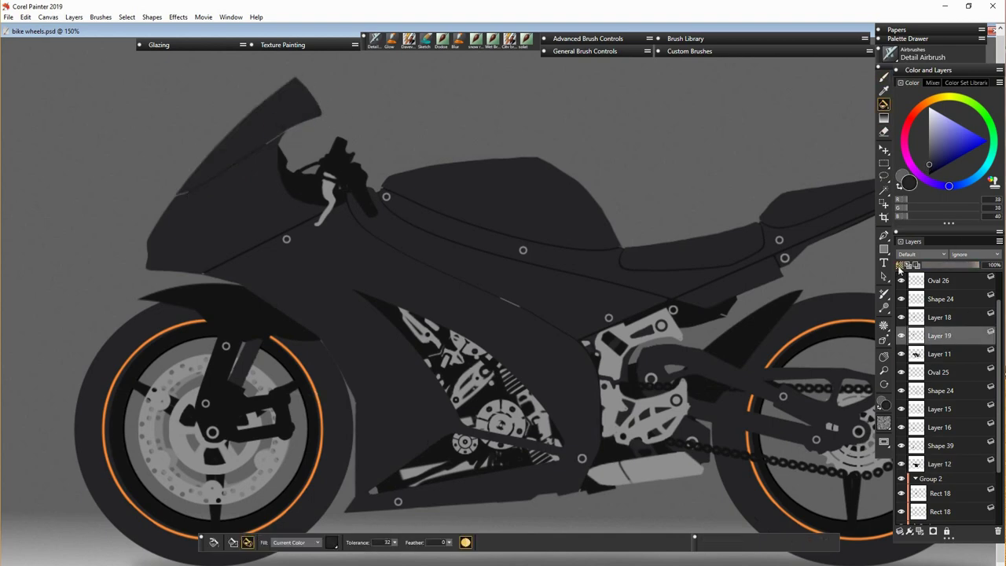
Step: Lasso a pointed headlight shape on the front fairing and fill it in RGB 23 on a separate layer above Layer 11
{"action": "left_click", "coordinate": [939, 354]}
{"action": "key", "text": "l"}
{"action": "left_click_drag", "start_coordinate": [155, 259], "coordinate": [157, 264]}
{"action": "key", "text": "ctrl+t"}
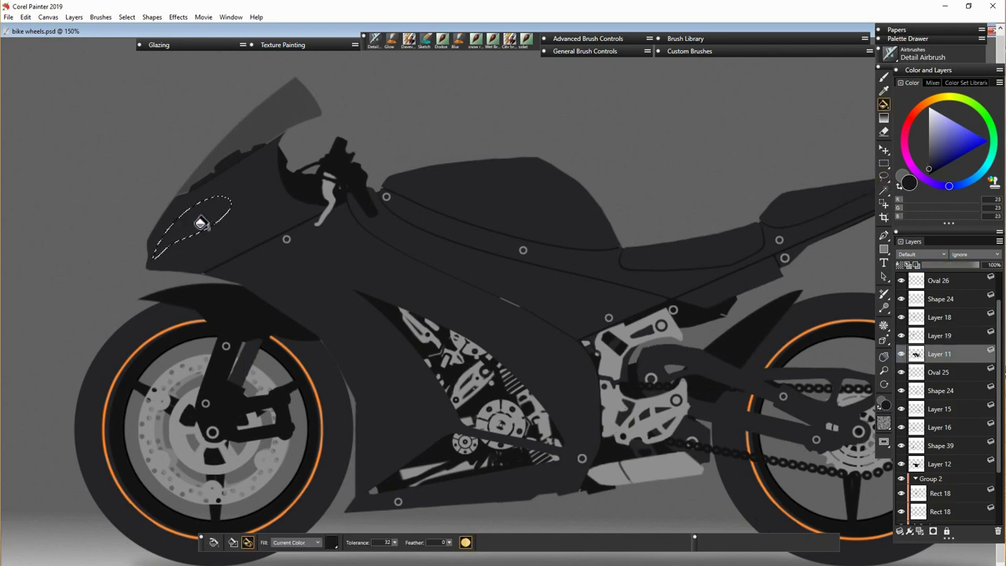
{"action": "key", "text": "Return"}
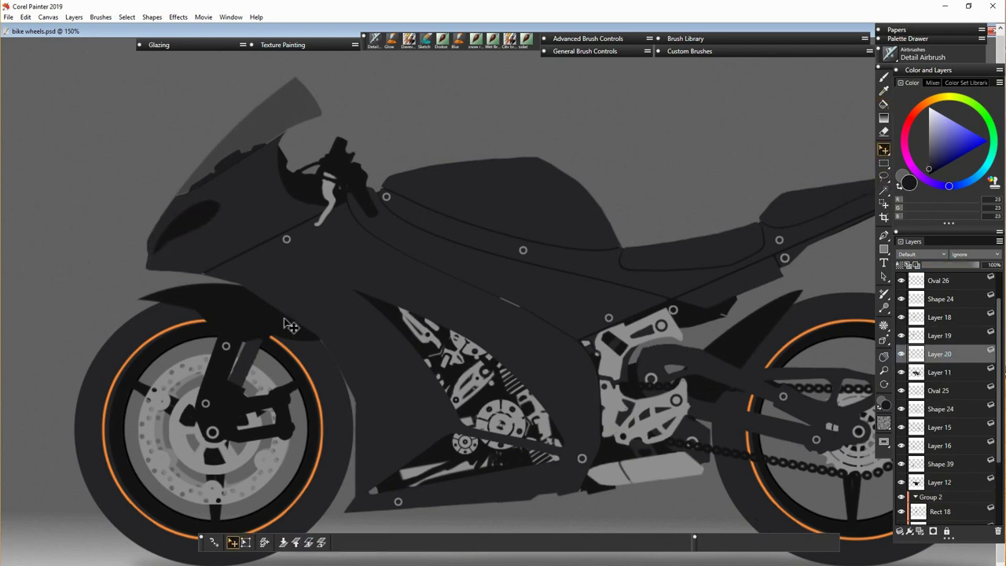
Step: Lasso a curved panel on the fuel tank in Layer 11 and mark its edge with a thin dark seam
{"action": "left_click", "coordinate": [939, 372]}
{"action": "key", "text": "l"}
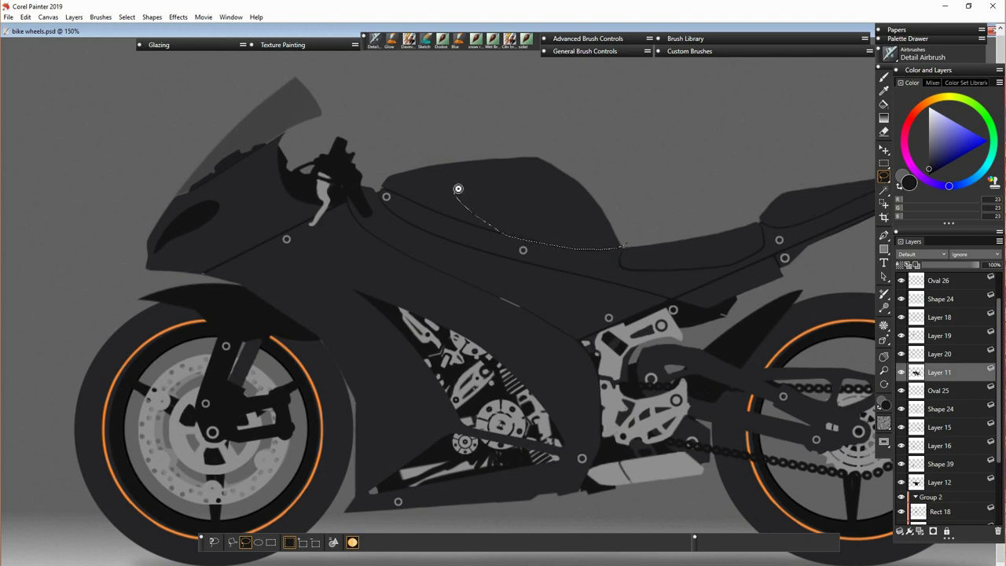
{"action": "left_click_drag", "start_coordinate": [458, 188], "coordinate": [621, 245]}
{"action": "right_click", "coordinate": [461, 218]}
{"action": "left_click", "coordinate": [516, 321]}
{"action": "key", "text": "n"}
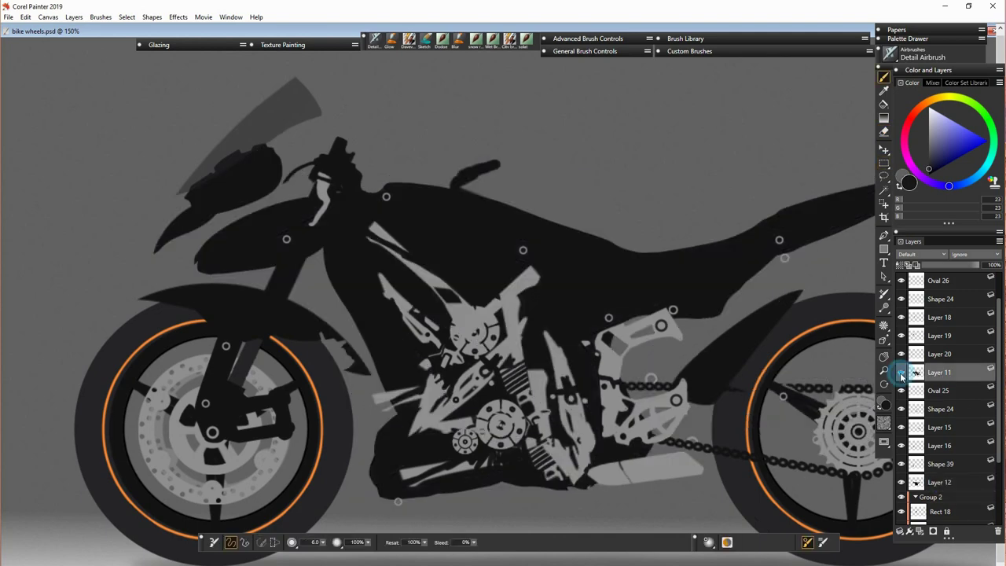
Step: Unfold the Back w group and move its lowest Oval 1 layer above the neighbouring Group 1 layer
{"action": "left_click_drag", "start_coordinate": [584, 181], "coordinate": [435, 130]}
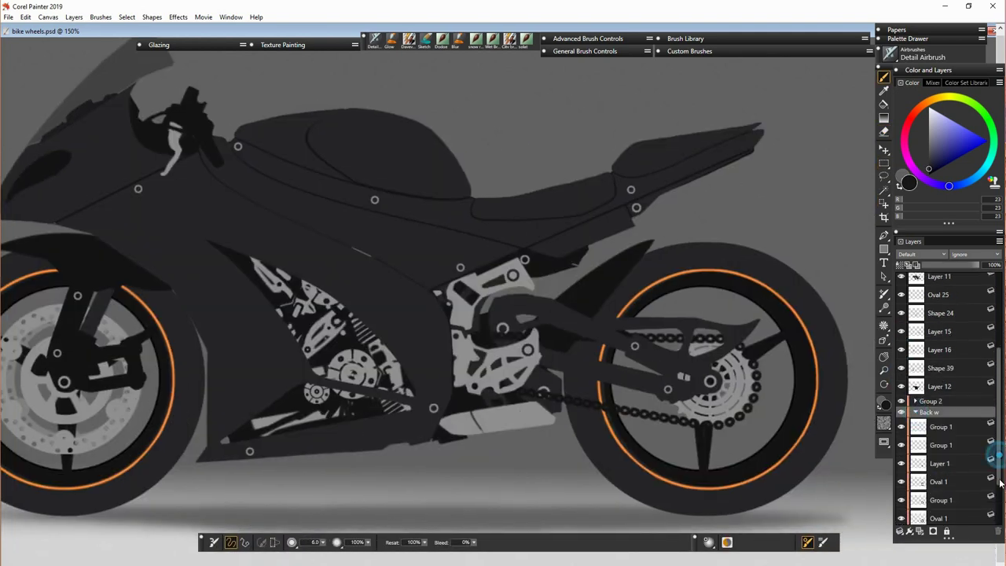
{"action": "left_click", "coordinate": [941, 358]}
{"action": "left_click", "coordinate": [25, 17]}
{"action": "left_click", "coordinate": [181, 184]}
{"action": "key", "text": "Return"}
{"action": "left_click", "coordinate": [940, 431]}
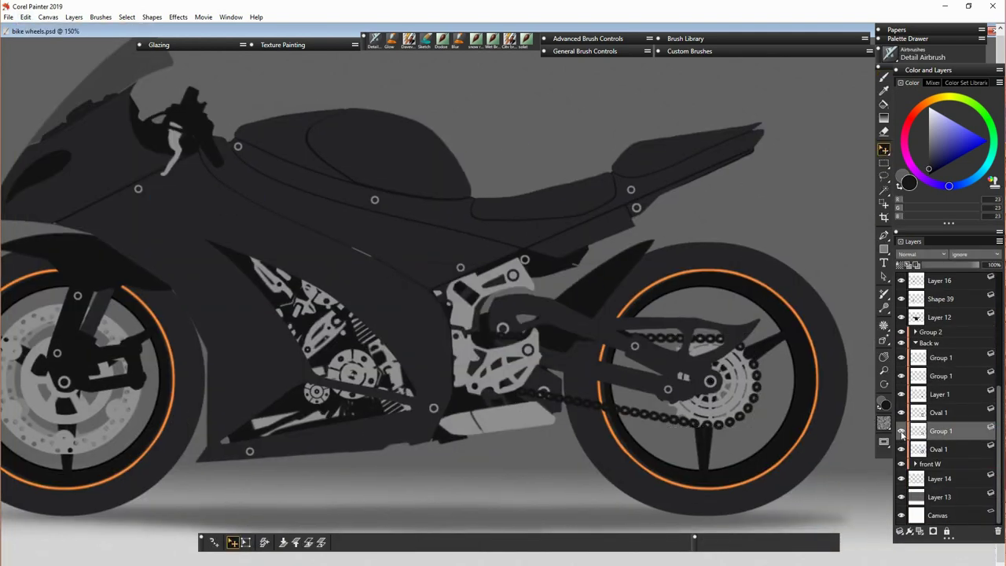
{"action": "key", "text": "k"}
{"action": "left_click", "coordinate": [939, 449]}
{"action": "left_click", "coordinate": [943, 430]}
{"action": "key", "text": "f"}
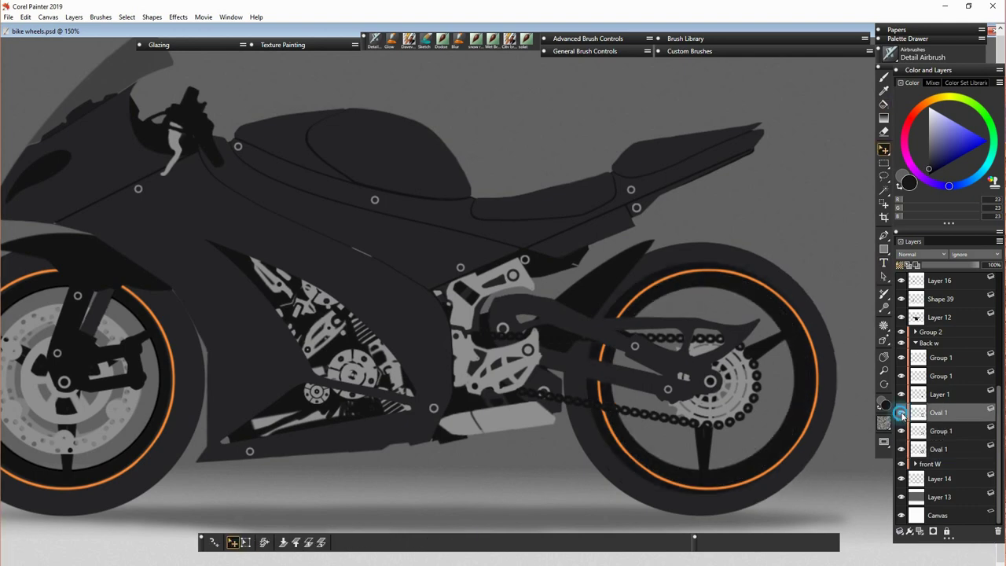
{"action": "left_click_drag", "start_coordinate": [937, 449], "coordinate": [936, 429]}
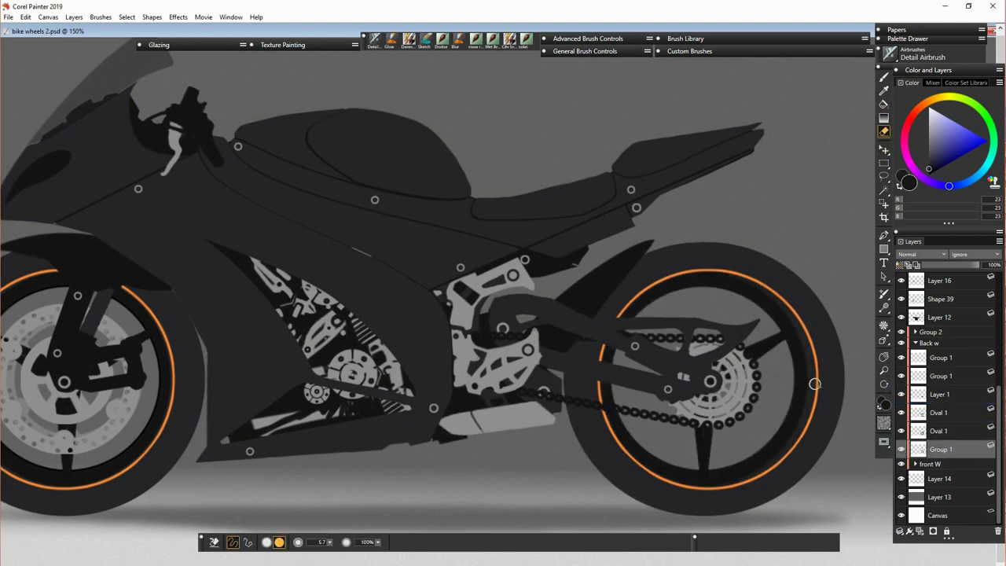
Step: Clean up the rear wheel with the Eraser and reduce the Back w group to a single Oval 1 layer
{"action": "key", "text": "ctrl+plus"}
{"action": "key", "text": "n"}
{"action": "mouse_move", "coordinate": [633, 212]}
{"action": "left_mouse_down"}
{"action": "mouse_move", "coordinate": [690, 273]}
{"action": "mouse_move", "coordinate": [592, 476]}
{"action": "left_mouse_up"}
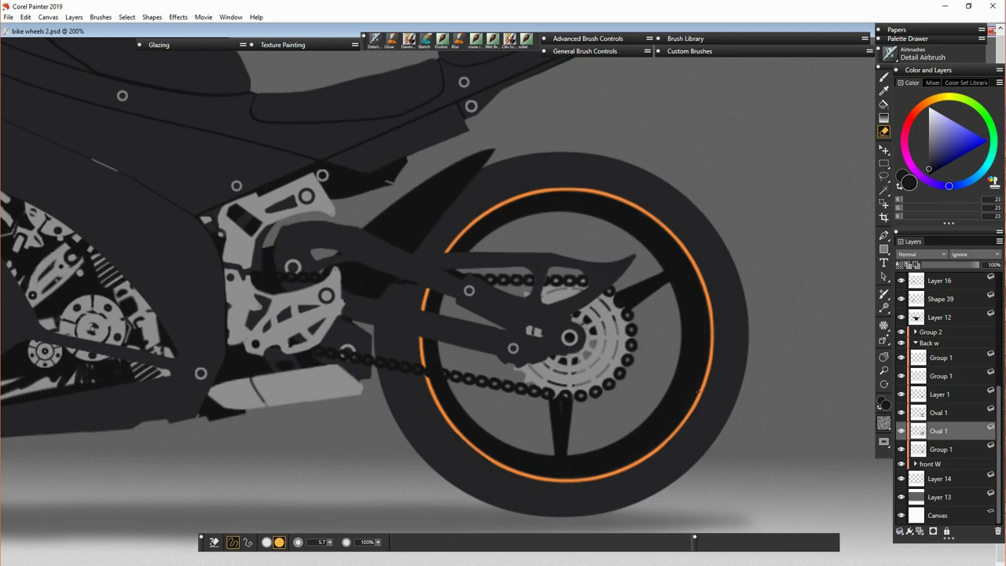
{"action": "key", "text": "Delete"}
Step: Shade the rear rim and tyre with the Detail Airbrush at 32% opacity, using dark tones sampled from the wheel
{"action": "key", "text": "b"}
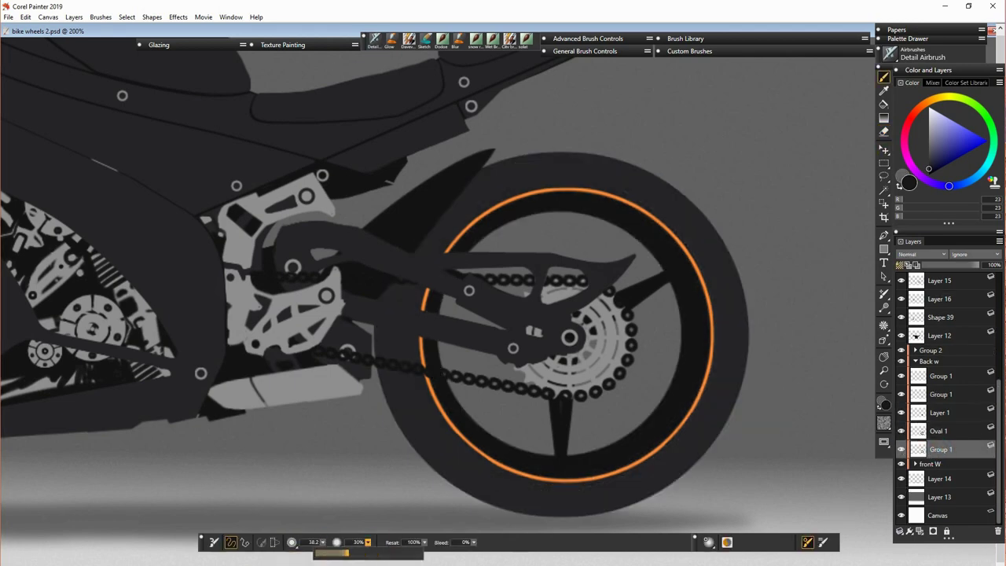
{"action": "left_click_drag", "start_coordinate": [349, 553], "coordinate": [351, 553]}
{"action": "left_click", "coordinate": [582, 462], "text": "alt"}
{"action": "left_click", "coordinate": [656, 414], "text": "alt"}
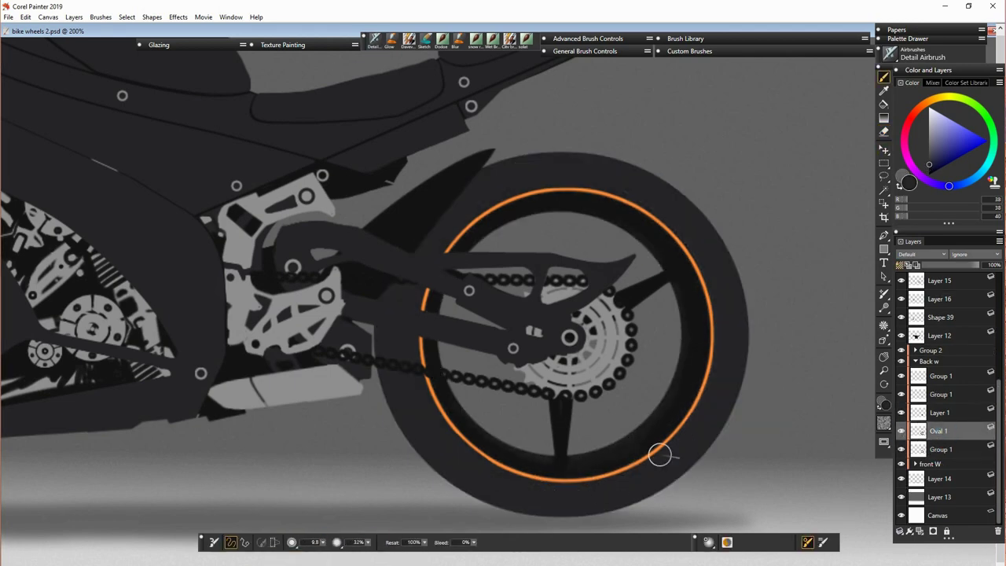
{"action": "key", "text": "bracketright"}
{"action": "key", "text": "bracketright"}
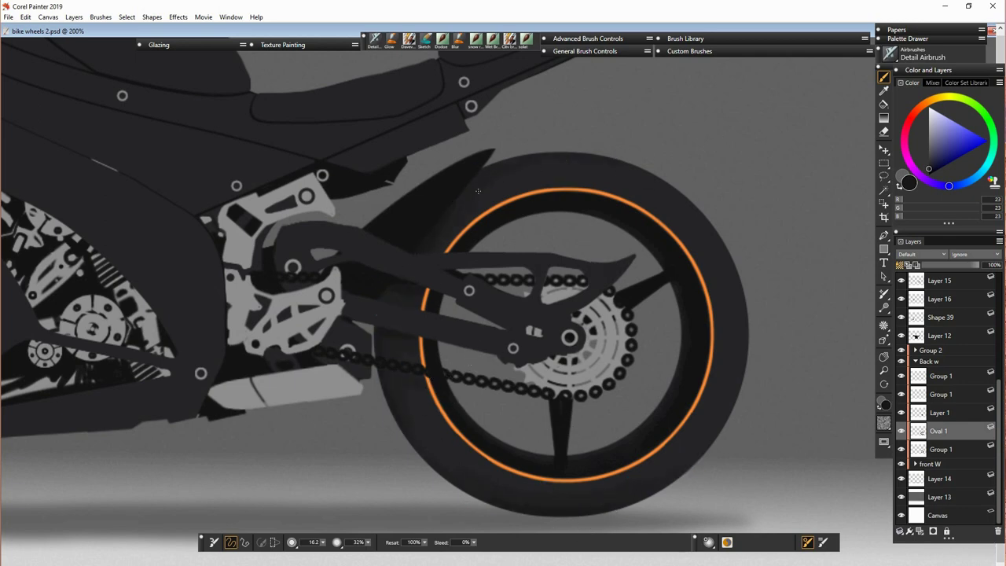
Step: Rotate the rear wheel's spokes on Layer 1 slightly clockwise
{"action": "left_click", "coordinate": [941, 412]}
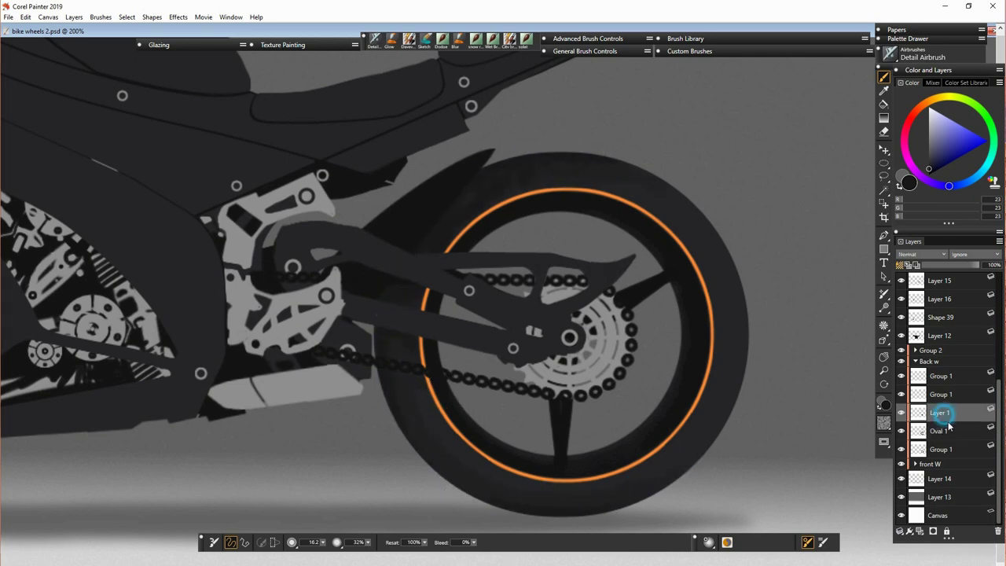
{"action": "key", "text": "ctrl+alt+t"}
{"action": "key", "text": "Return"}
Step: Shade the orange rim stripe and the rear sprocket with soft RGB 23 strokes, using a smaller brush for the sprocket
{"action": "left_click", "coordinate": [942, 394]}
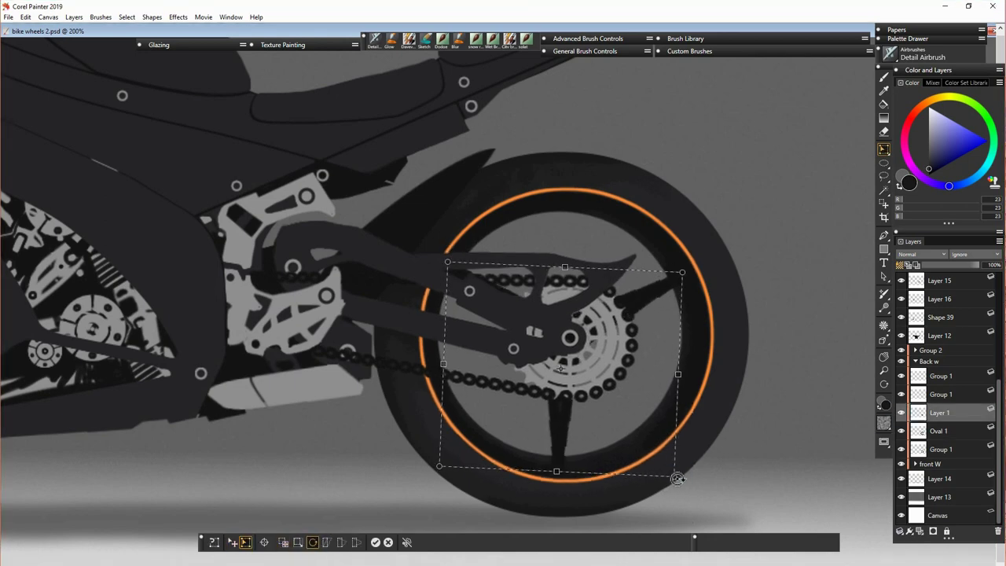
{"action": "key", "text": "b"}
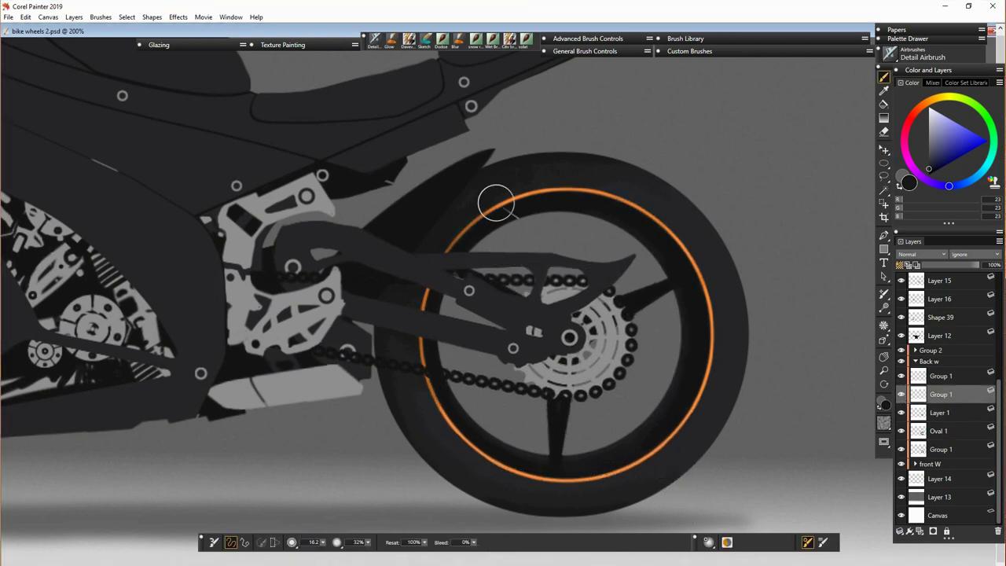
{"action": "left_click", "coordinate": [942, 378]}
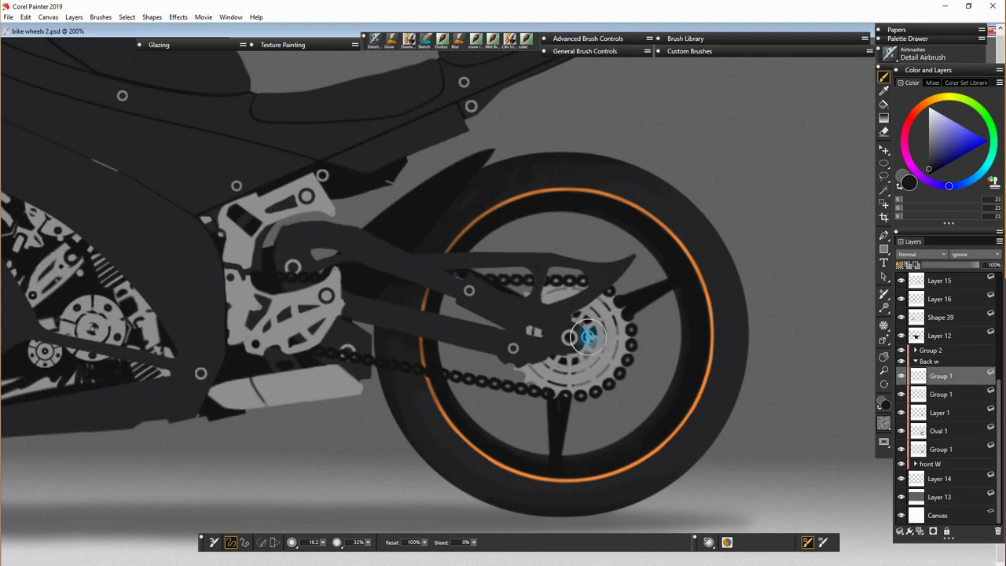
{"action": "key", "text": "bracketleft"}
{"action": "key", "text": "bracketleft"}
{"action": "key", "text": "bracketleft"}
{"action": "key", "text": "bracketleft"}
{"action": "key", "text": "bracketleft"}
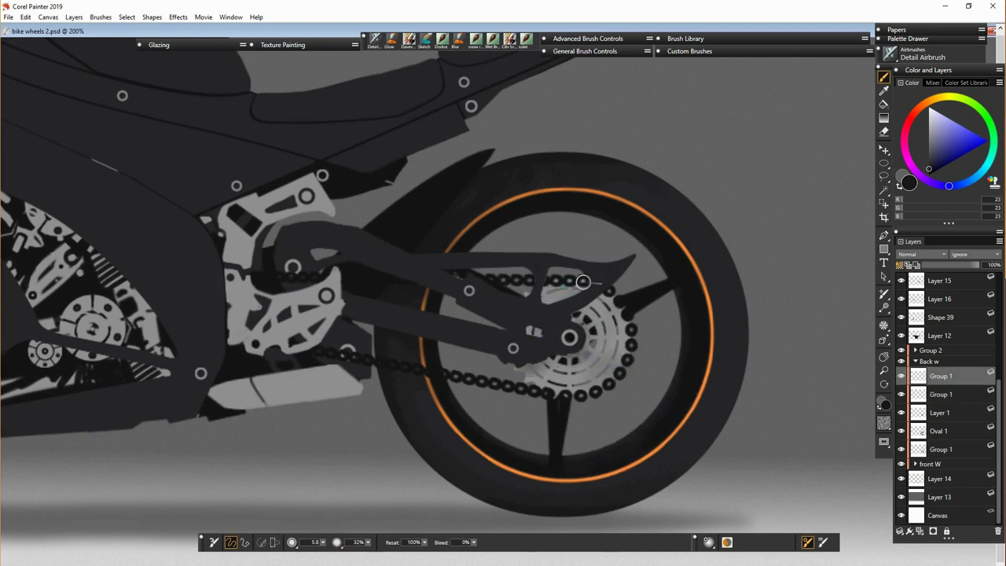
{"action": "mouse_move", "coordinate": [594, 383]}
{"action": "left_mouse_down"}
{"action": "mouse_move", "coordinate": [611, 367]}
{"action": "mouse_move", "coordinate": [601, 349]}
{"action": "left_mouse_up"}
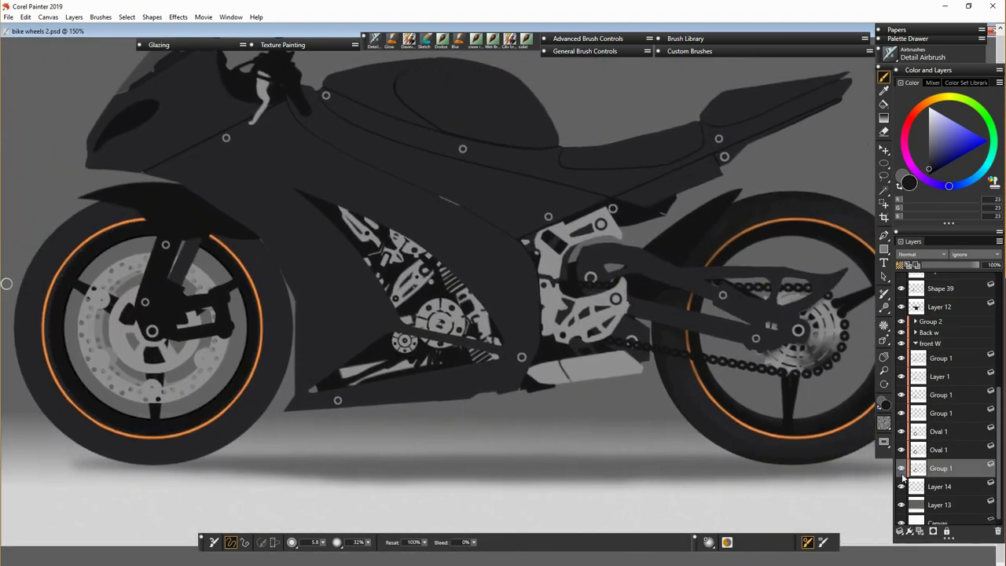
Step: Unfold the front W group and reduce its two Oval 1 layers to a single one
{"action": "key", "text": "f"}
{"action": "left_click", "coordinate": [935, 432]}
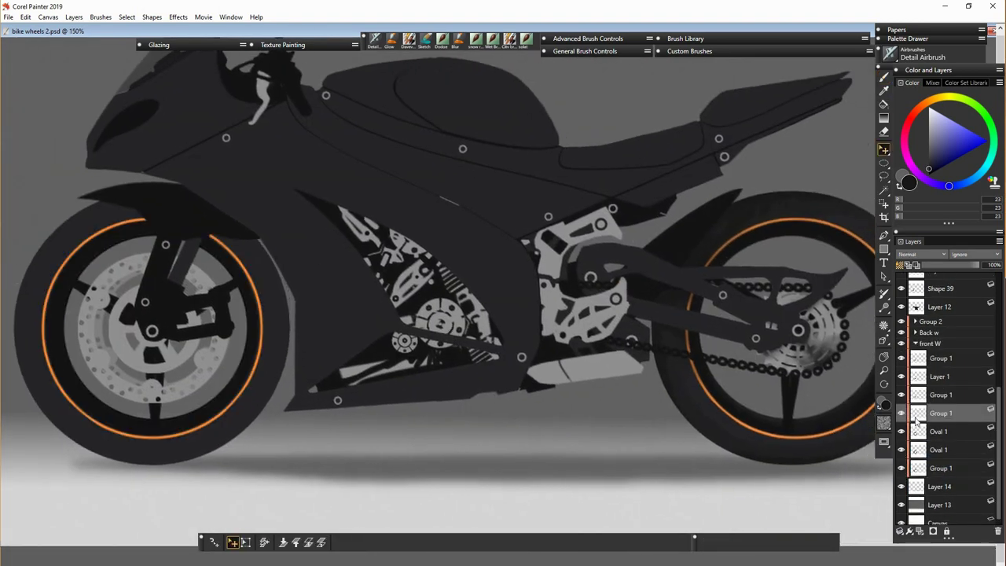
{"action": "scroll", "coordinate": [931, 463], "scroll_direction": "up", "scroll_amount": 1}
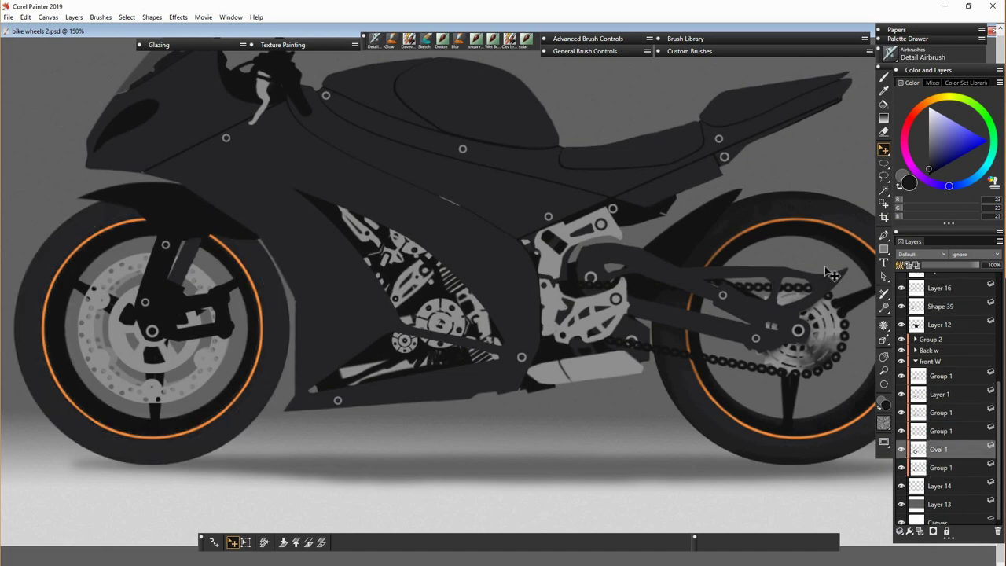
Step: Shade the front tyre, orange rim stripe and brake disc on their separate layers with the Detail Airbrush at size 18.5
{"action": "key", "text": "b"}
{"action": "key", "text": "bracketright"}
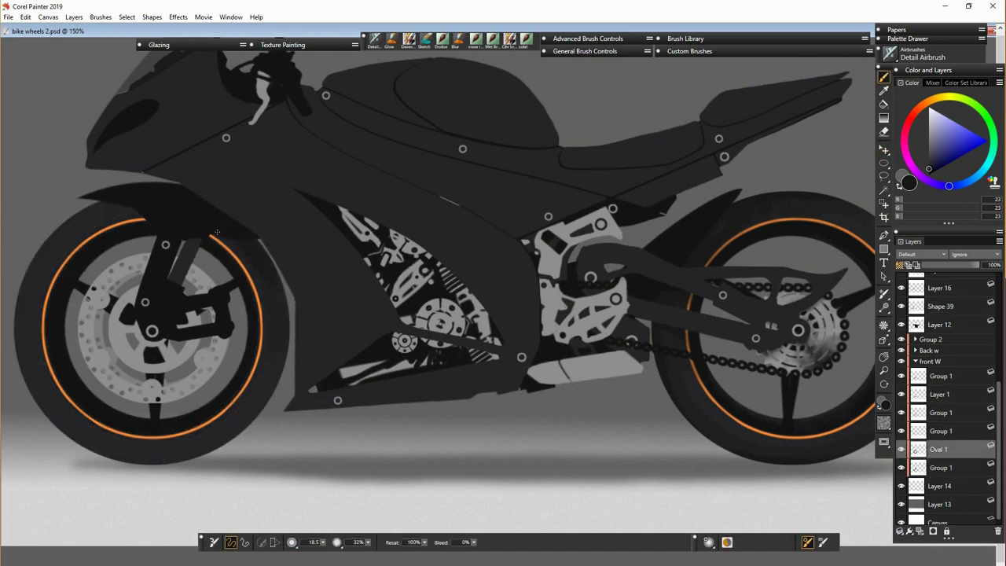
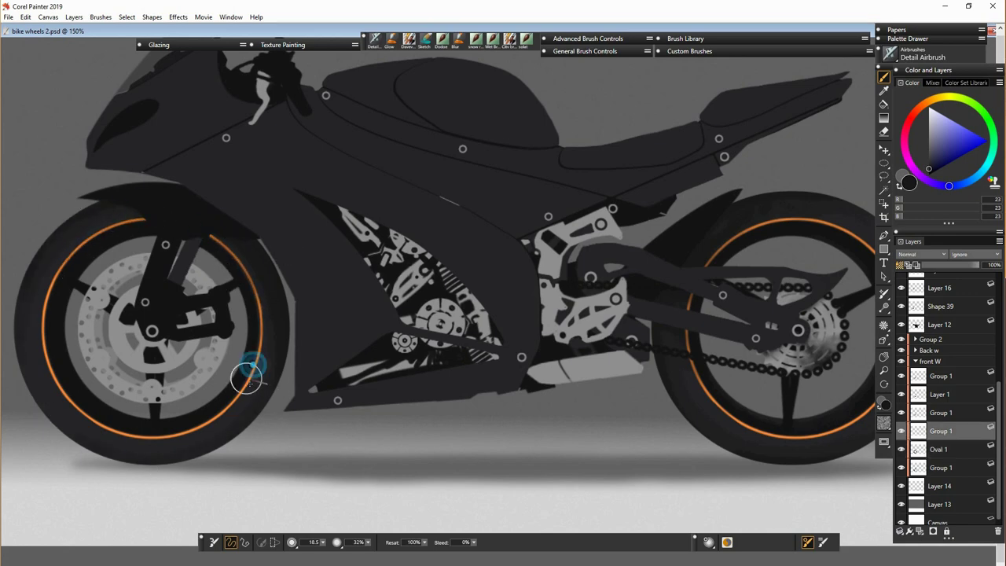
{"action": "left_click", "coordinate": [941, 434]}
{"action": "left_click", "coordinate": [940, 412]}
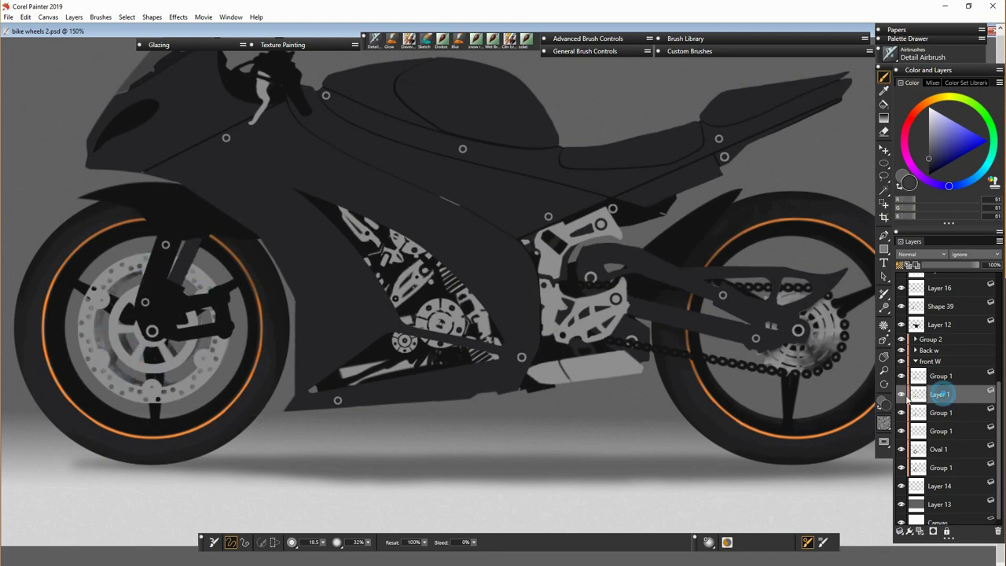
Step: Shade the front brake disc's inner carrier on the uppermost Group 1 layer with dark grey RGB 61 at brush size 7.8
{"action": "left_click", "coordinate": [940, 376]}
{"action": "key", "text": "bracketleft"}
{"action": "key", "text": "bracketleft"}
{"action": "key", "text": "bracketleft"}
{"action": "key", "text": "bracketleft"}
{"action": "key", "text": "bracketleft"}
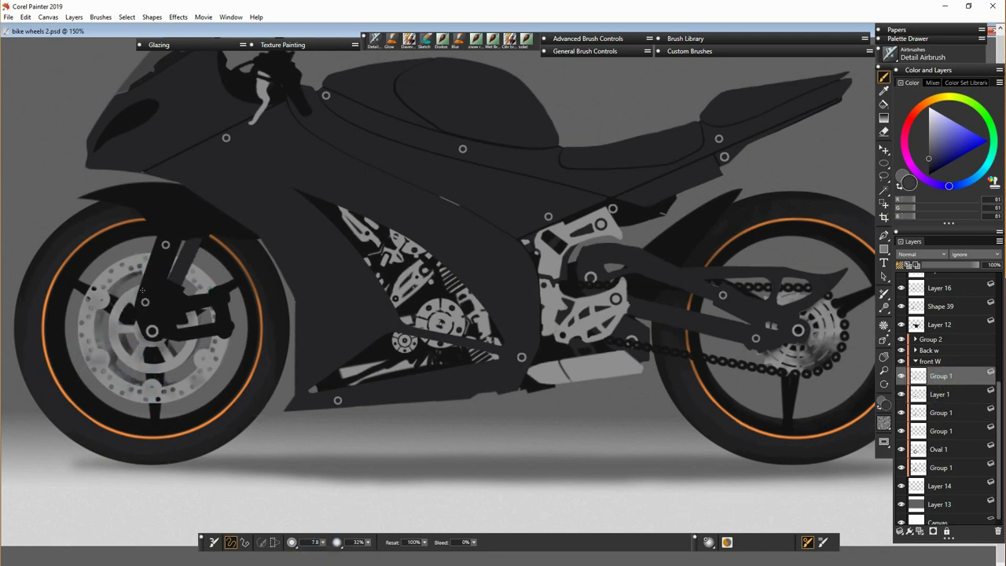
{"action": "mouse_move", "coordinate": [128, 267]}
{"action": "left_mouse_down"}
{"action": "mouse_move", "coordinate": [193, 288]}
{"action": "mouse_move", "coordinate": [191, 278]}
{"action": "mouse_move", "coordinate": [221, 327]}
{"action": "mouse_move", "coordinate": [120, 365]}
{"action": "mouse_move", "coordinate": [135, 337]}
{"action": "left_mouse_up"}
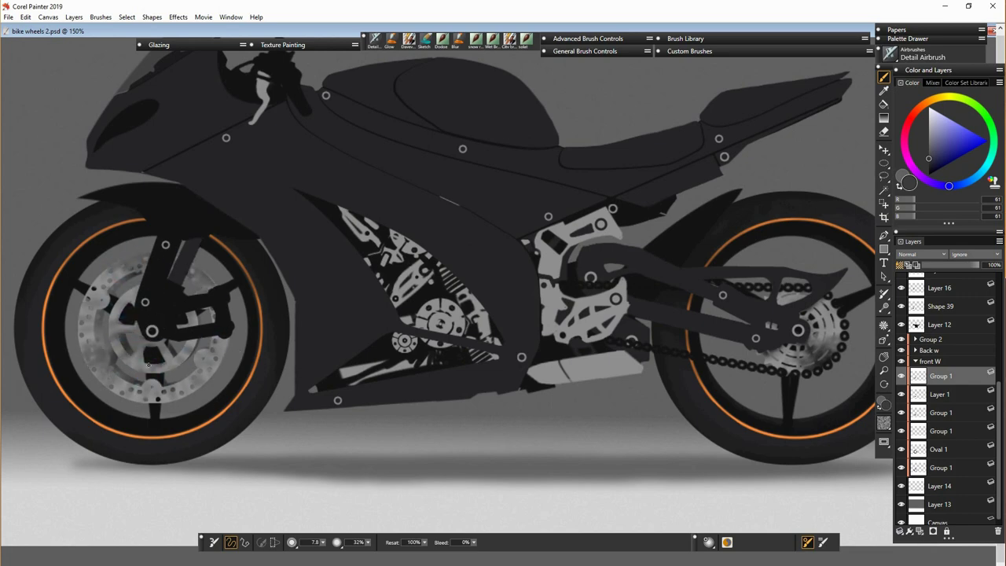
Step: Lighten the grey background on Layer 13 with the Adjust Colors effect
{"action": "left_click", "coordinate": [939, 496]}
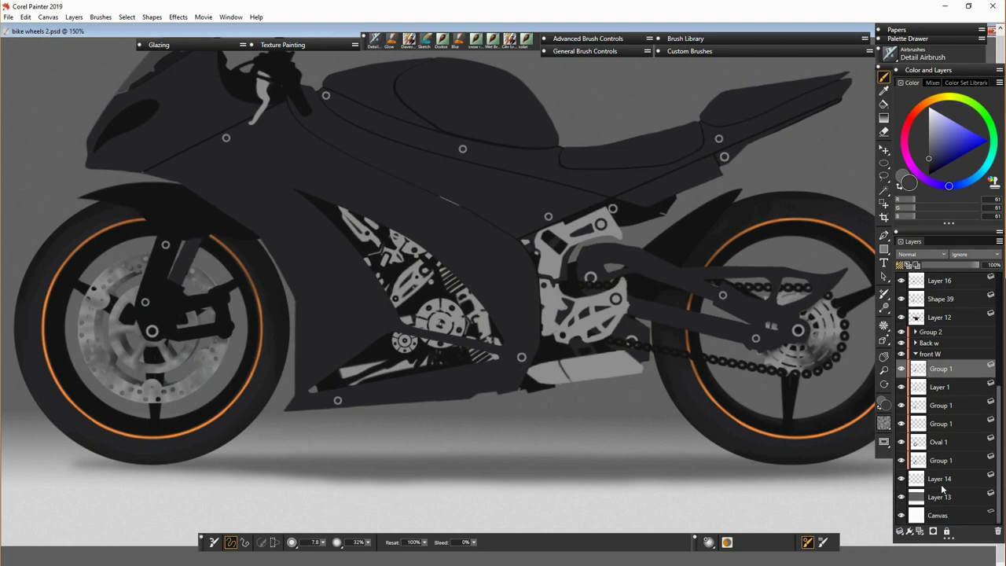
{"action": "left_click", "coordinate": [689, 51]}
{"action": "left_click", "coordinate": [682, 133]}
{"action": "left_click", "coordinate": [579, 352]}
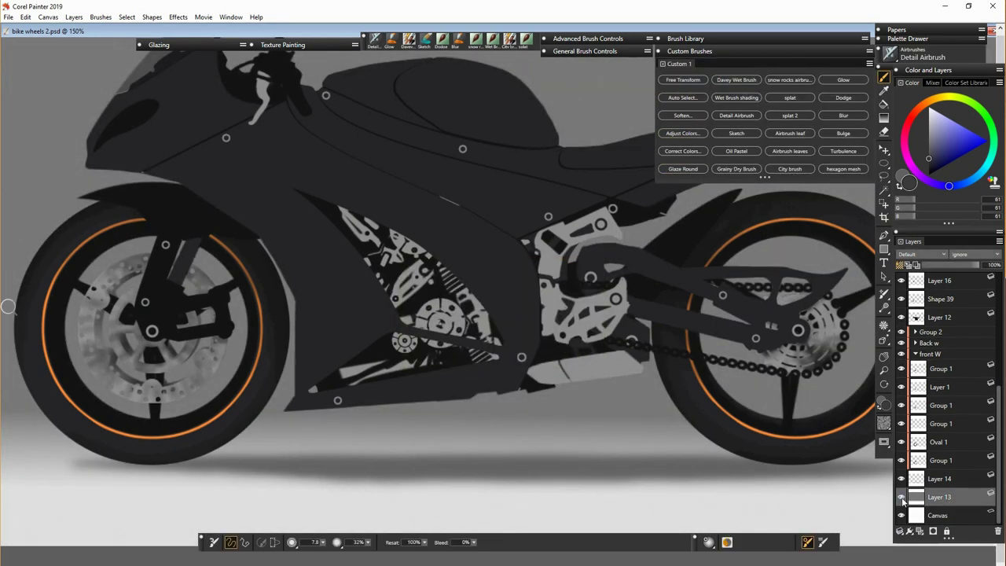
Step: Shade and highlight the front fork tube on the lower Rect 18 layer with Glow brush strokes along its length
{"action": "left_click", "coordinate": [926, 353]}
{"action": "left_click", "coordinate": [915, 442]}
{"action": "left_click", "coordinate": [939, 473]}
{"action": "left_click", "coordinate": [390, 40]}
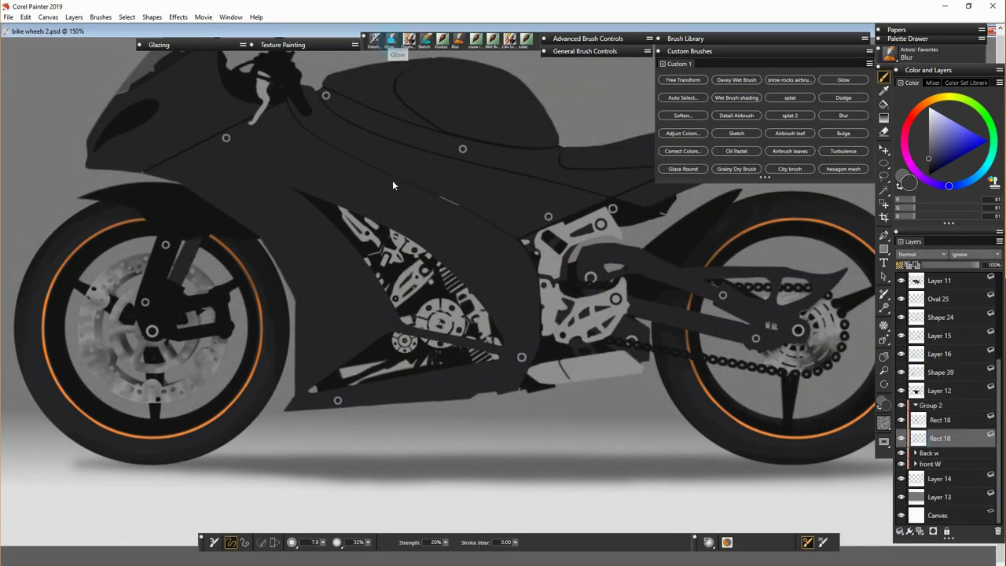
{"action": "left_click", "coordinate": [217, 280], "text": "ctrl"}
{"action": "left_click", "coordinate": [682, 115]}
{"action": "key", "text": "Escape"}
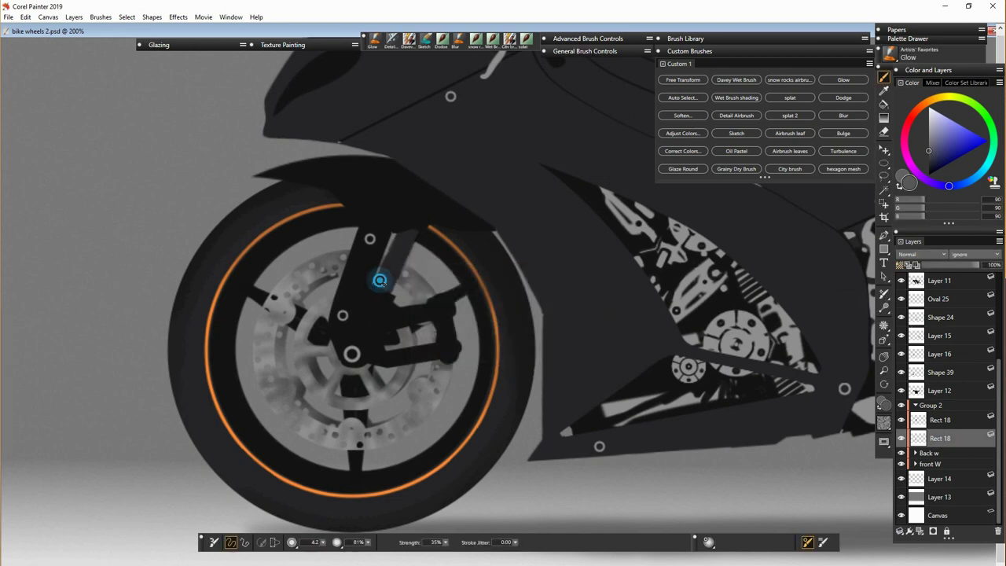
{"action": "left_click", "coordinate": [322, 541]}
{"action": "left_click_drag", "start_coordinate": [314, 553], "coordinate": [301, 553]}
{"action": "left_click", "coordinate": [330, 555]}
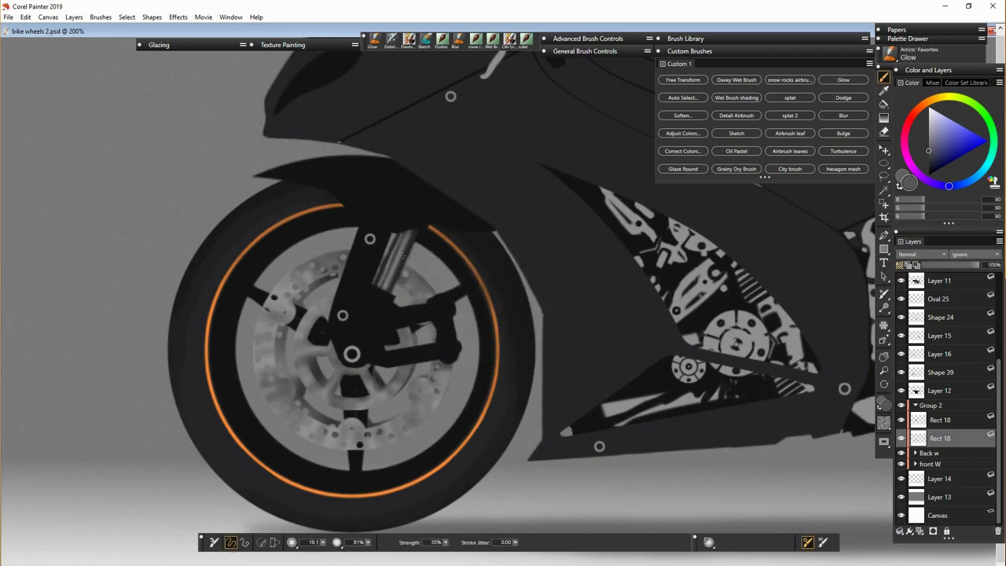
{"action": "mouse_move", "coordinate": [403, 255]}
{"action": "left_mouse_down"}
{"action": "mouse_move", "coordinate": [375, 294]}
{"action": "mouse_move", "coordinate": [422, 207]}
{"action": "left_mouse_up"}
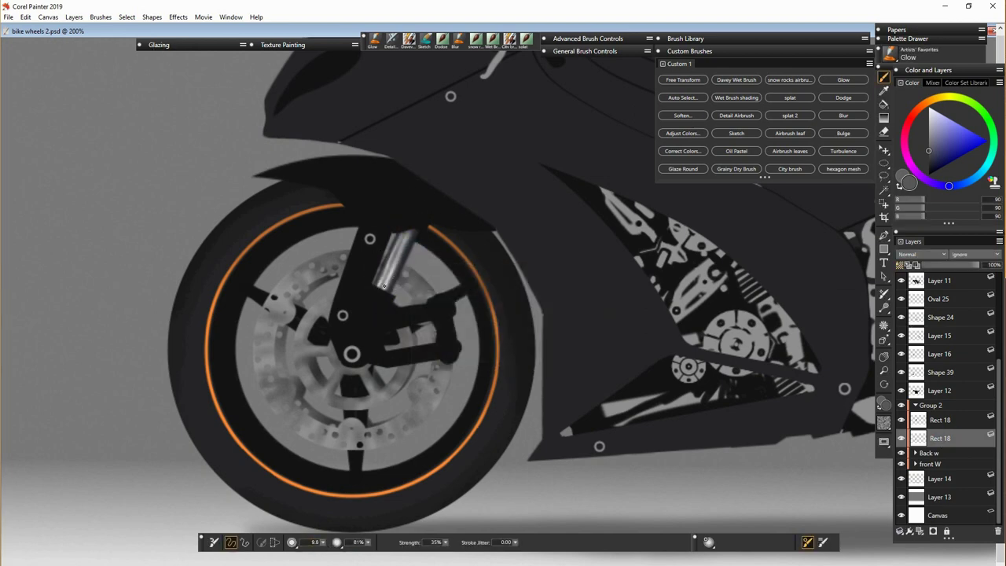
Step: Add Glow highlights to the rear sprocket on the Back w group's top layer, using brush size 24.9 and a finer 7.3
{"action": "scroll", "coordinate": [384, 286], "scroll_direction": "down", "scroll_amount": 3}
{"action": "scroll", "coordinate": [620, 417], "scroll_direction": "up", "scroll_amount": 1}
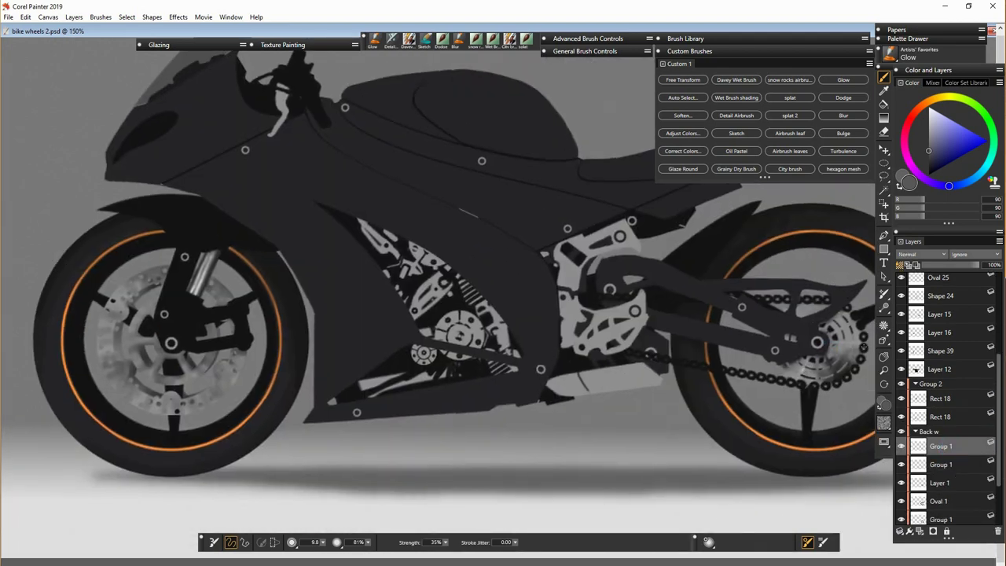
{"action": "key", "text": "bracketright"}
{"action": "key", "text": "bracketright"}
{"action": "key", "text": "bracketright"}
{"action": "key", "text": "bracketright"}
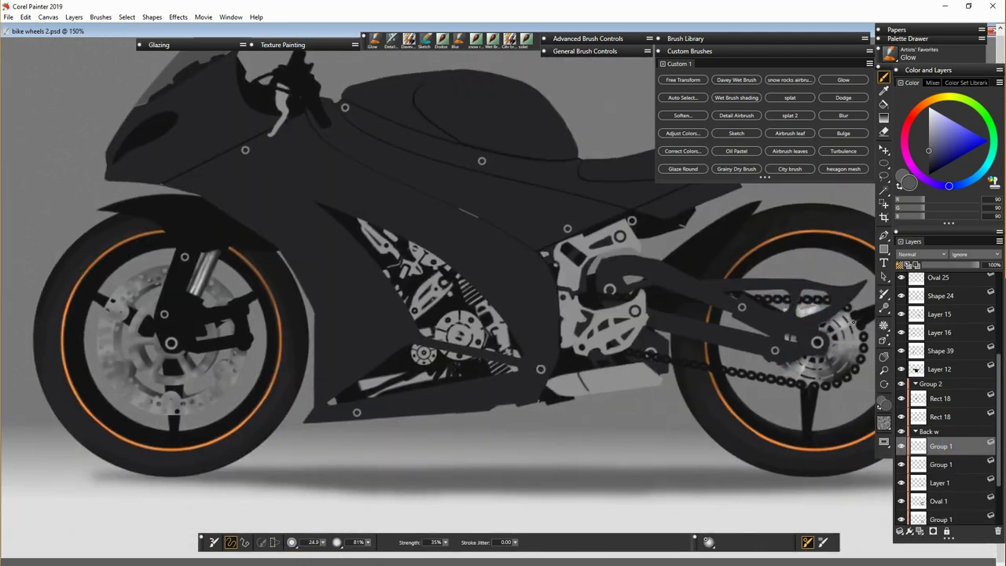
{"action": "left_click_drag", "start_coordinate": [853, 322], "coordinate": [815, 311]}
{"action": "key", "text": "bracketleft"}
{"action": "key", "text": "bracketleft"}
{"action": "key", "text": "bracketleft"}
{"action": "key", "text": "bracketleft"}
{"action": "key", "text": "bracketleft"}
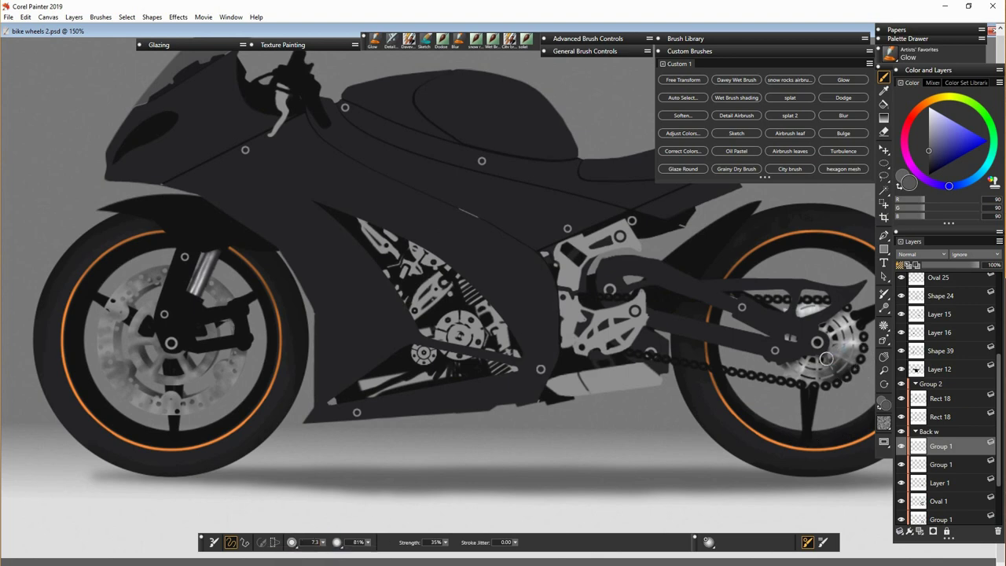
{"action": "key", "text": "slash"}
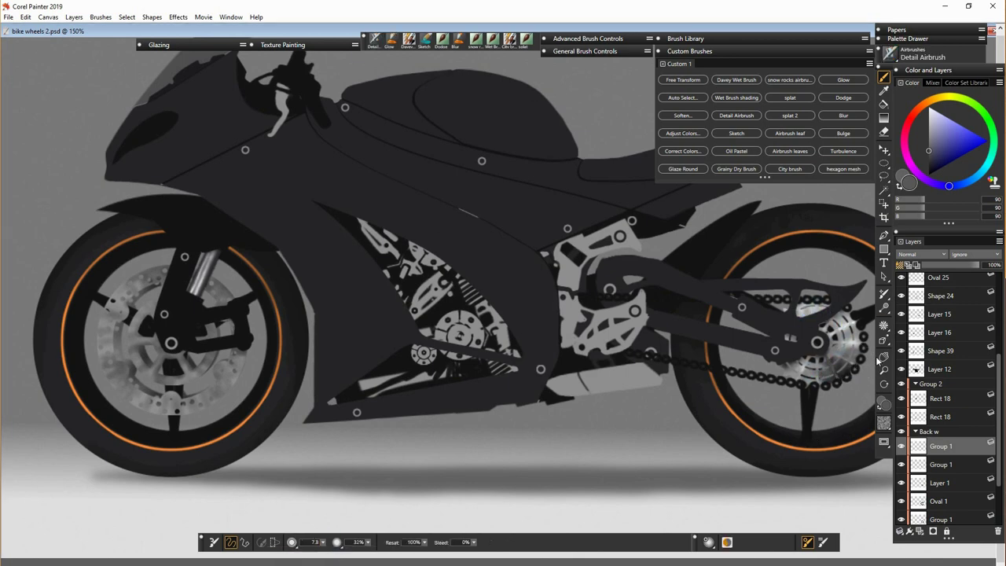
Step: Brighten the front brake disc on the front W group's top layer with the Glow brush, enlarging it from 17.8 to 49.8
{"action": "left_click", "coordinate": [941, 441]}
{"action": "key", "text": "slash"}
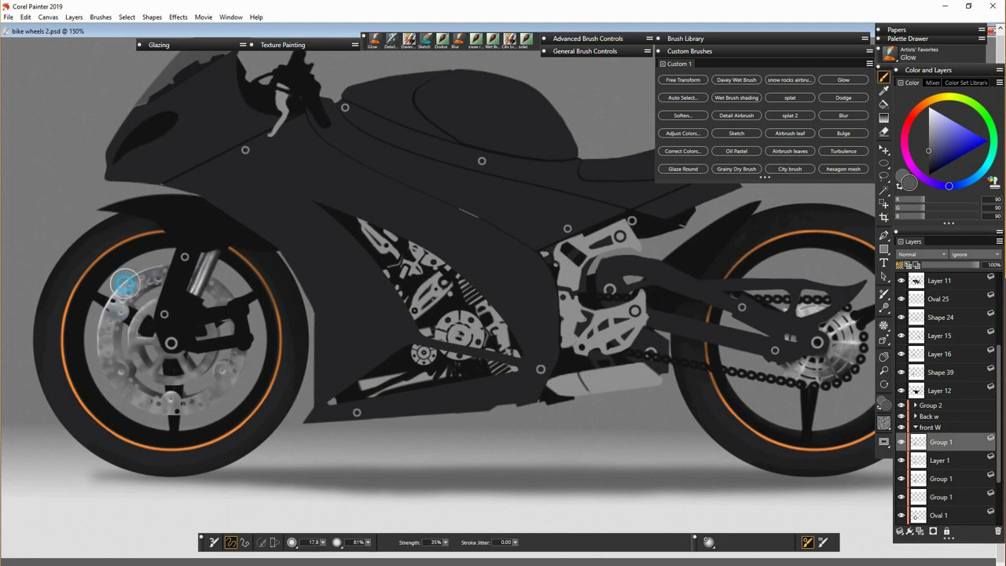
{"action": "left_click_drag", "start_coordinate": [125, 284], "coordinate": [138, 283]}
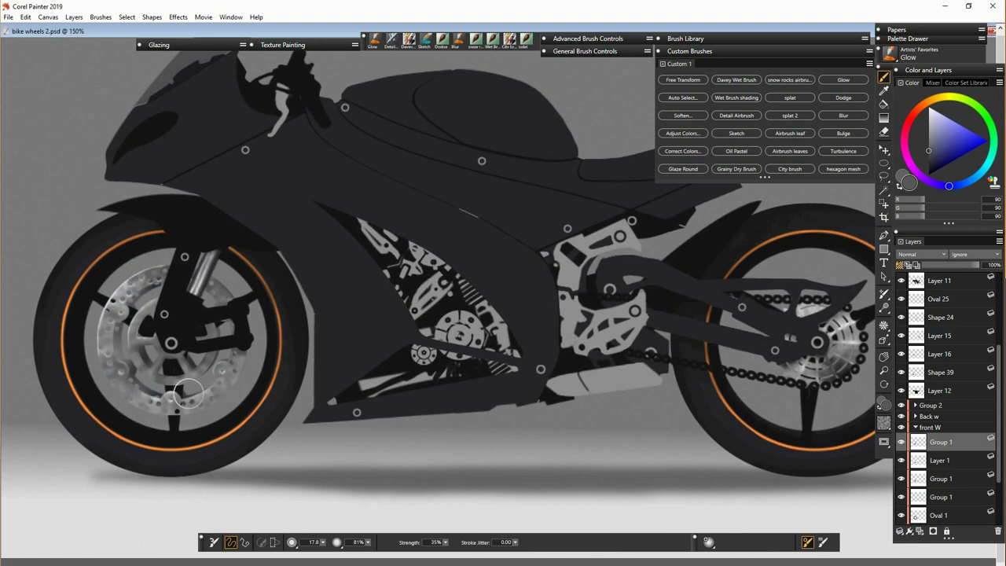
{"action": "key", "text": "bracketright"}
{"action": "key", "text": "bracketright"}
{"action": "key", "text": "bracketright"}
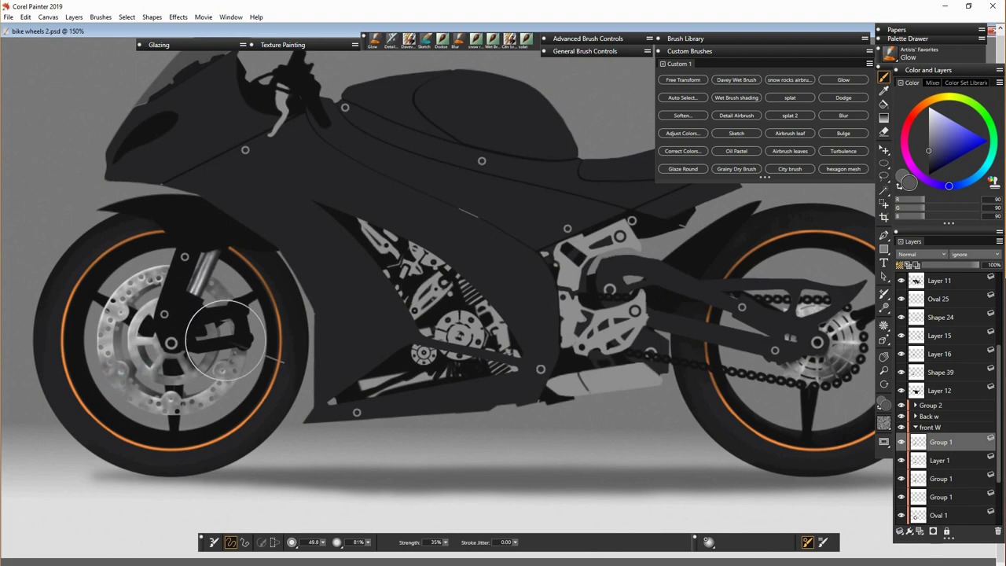
Step: Shade the exposed engine parts on the lower Shape 24 layer with the Detail Airbrush and add metallic highlights with the Glow brush
{"action": "left_click", "coordinate": [902, 407]}
{"action": "left_click", "coordinate": [940, 368]}
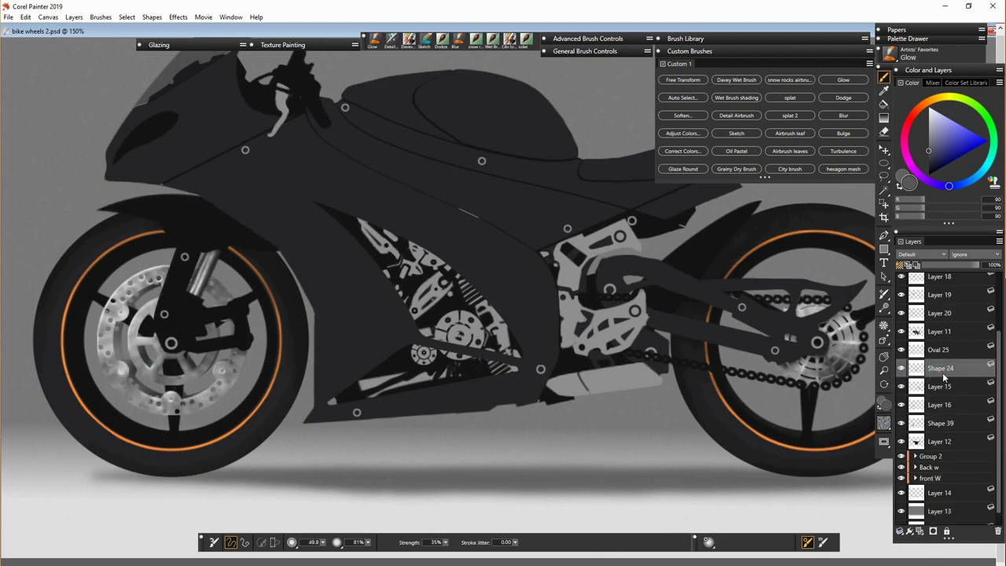
{"action": "left_click", "coordinate": [737, 116]}
{"action": "left_click_drag", "start_coordinate": [357, 218], "coordinate": [448, 328]}
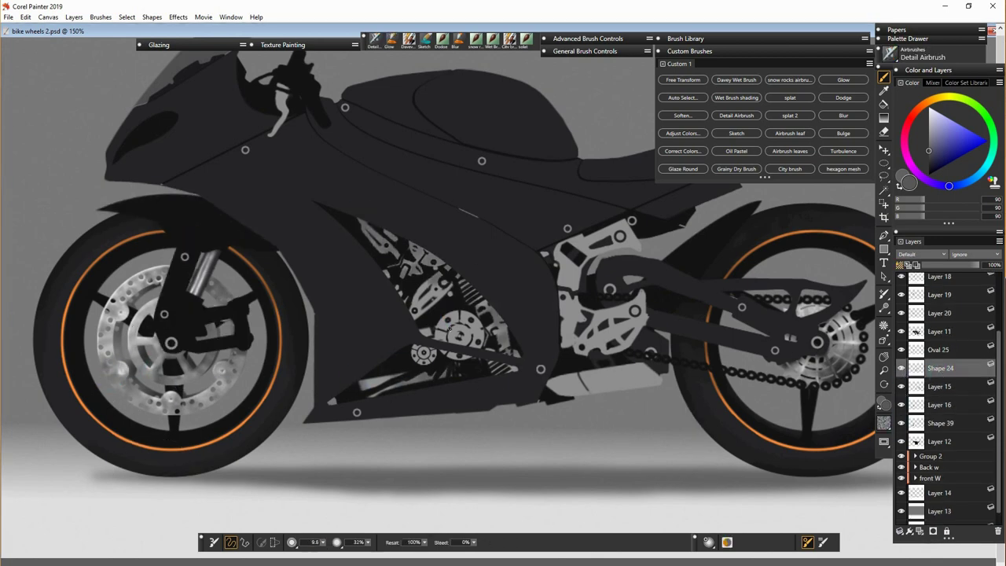
{"action": "left_click", "coordinate": [389, 39]}
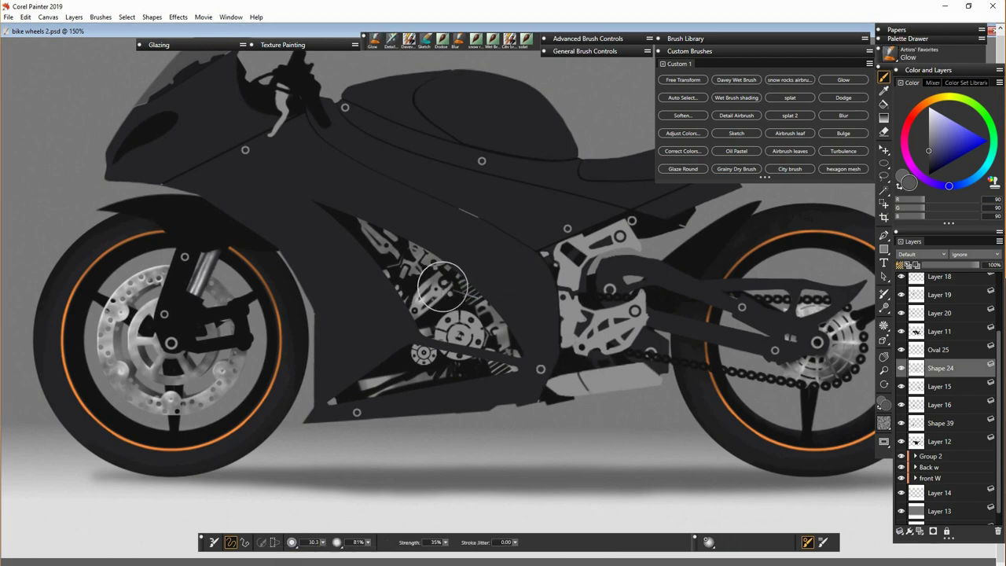
{"action": "left_click_drag", "start_coordinate": [499, 330], "coordinate": [415, 377]}
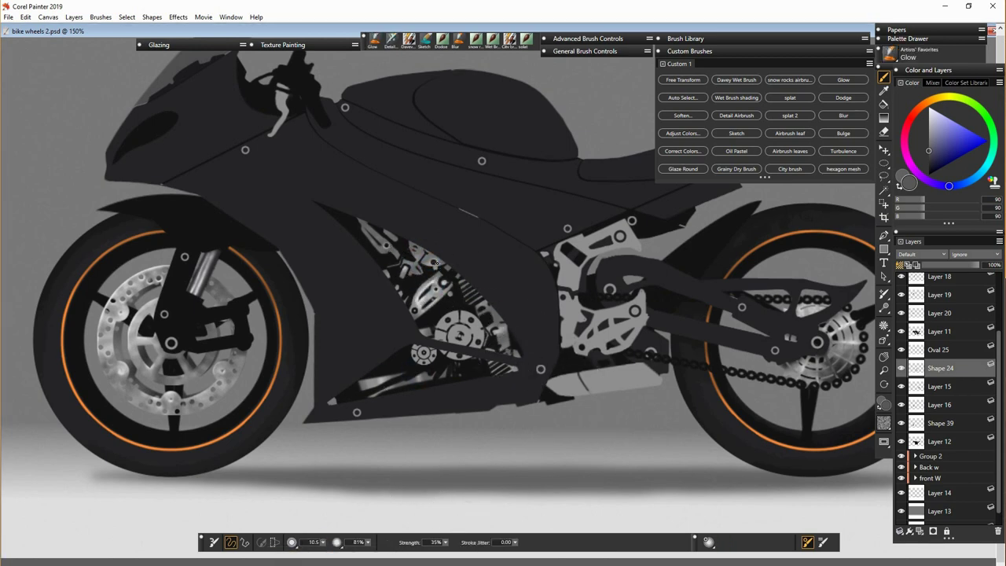
Step: Add Glow highlights to the round engine covers on the Oval 25 layer and collapse the custom brush palette
{"action": "left_click", "coordinate": [898, 349]}
{"action": "mouse_move", "coordinate": [438, 326]}
{"action": "left_mouse_down"}
{"action": "mouse_move", "coordinate": [426, 359]}
{"action": "mouse_move", "coordinate": [515, 298]}
{"action": "left_mouse_up"}
{"action": "key", "text": "ctrl+/"}
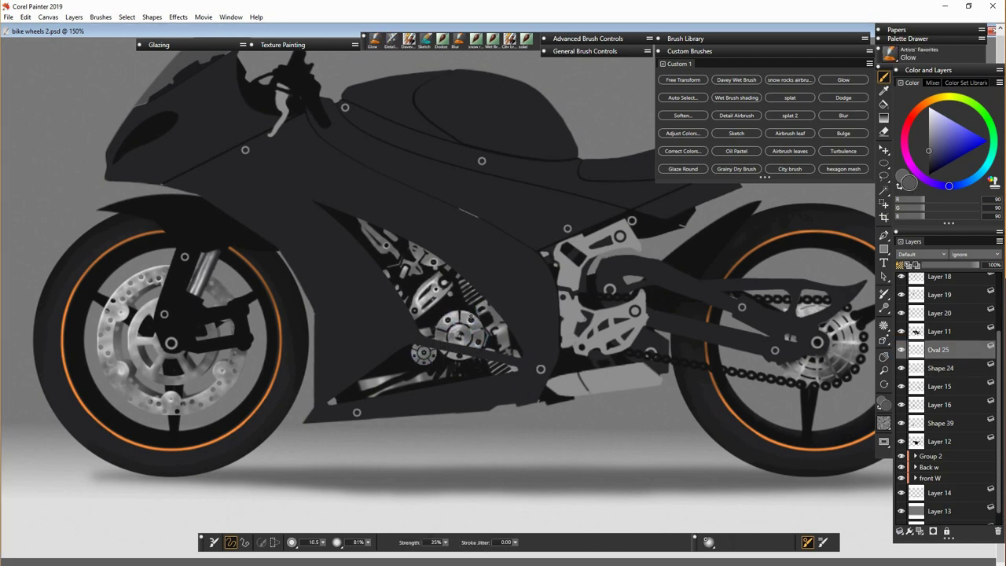
{"action": "left_click_drag", "start_coordinate": [445, 335], "coordinate": [465, 335]}
{"action": "left_click", "coordinate": [689, 51]}
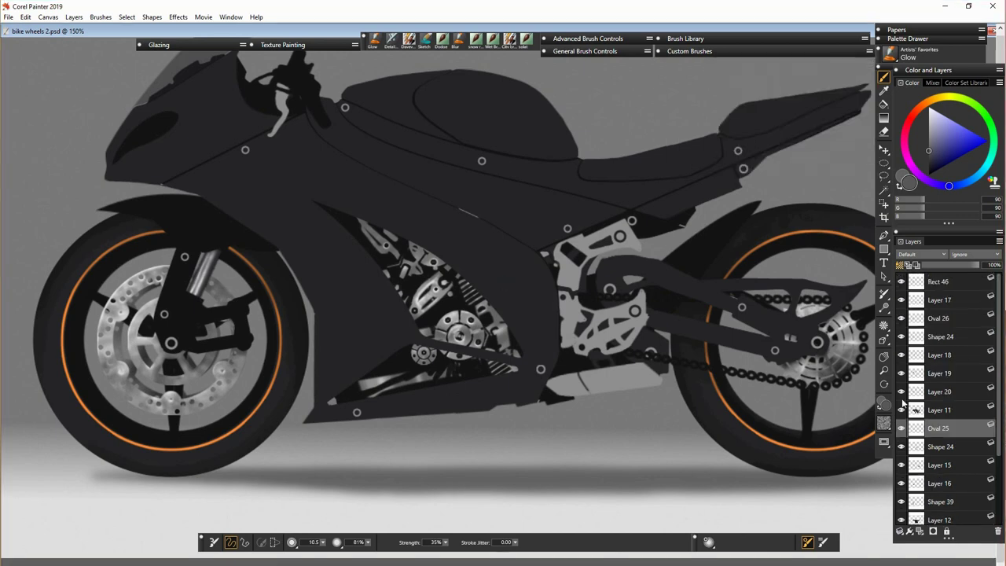
Step: Shade the frame bracket and exhaust on the upper Shape 24 layer with the Detail Airbrush at size 5.3, keeping Layer 18 hidden
{"action": "left_click", "coordinate": [390, 38]}
{"action": "left_click_drag", "start_coordinate": [609, 339], "coordinate": [617, 350]}
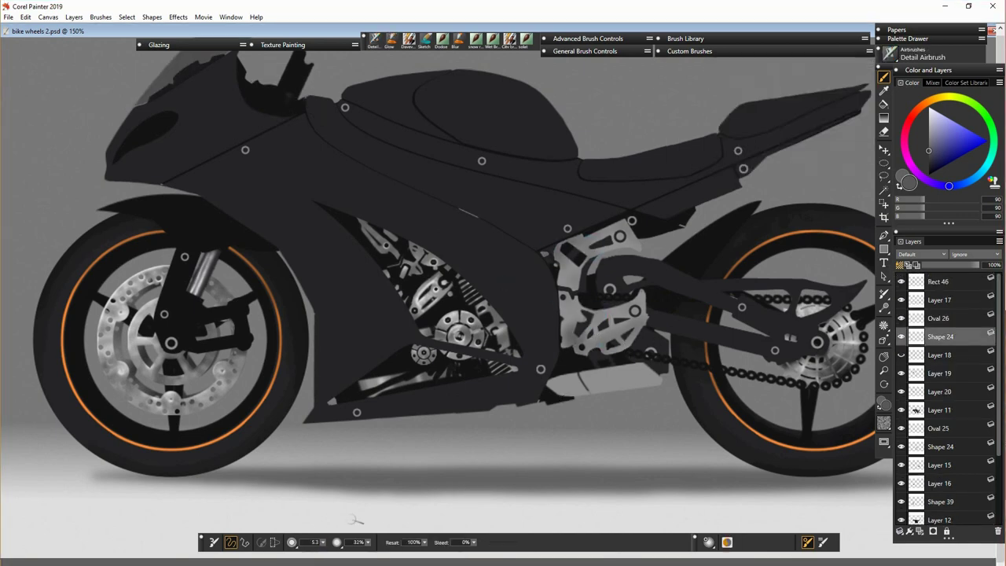
{"action": "key", "text": "bracketleft"}
{"action": "key", "text": "bracketleft"}
{"action": "key", "text": "bracketleft"}
{"action": "key", "text": "bracketleft"}
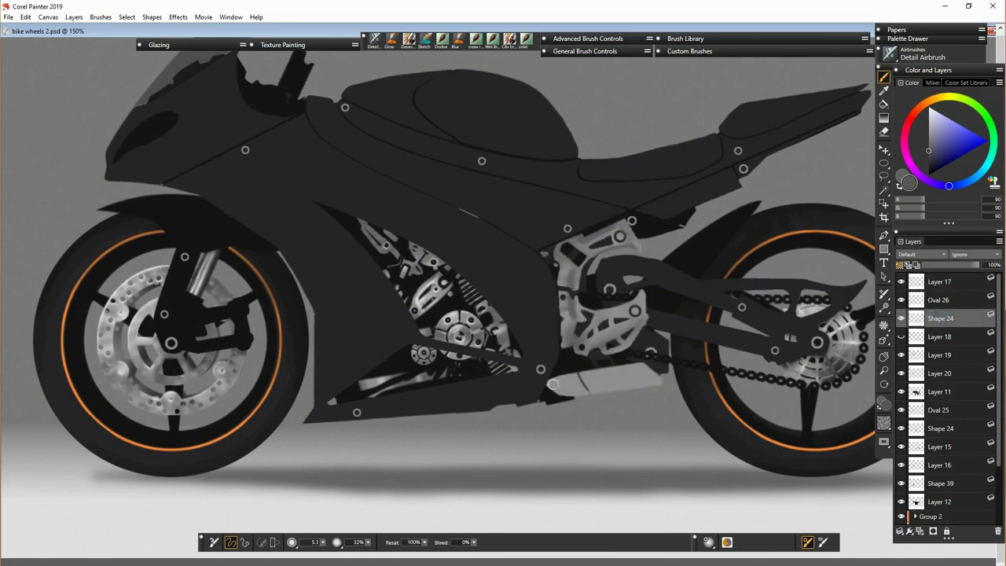
{"action": "left_click_drag", "start_coordinate": [550, 385], "coordinate": [651, 386]}
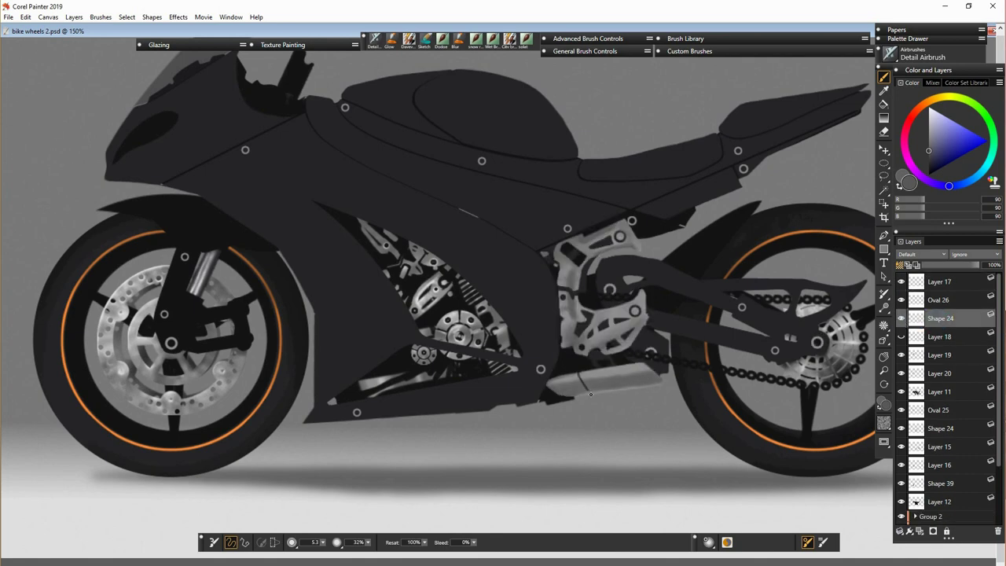
Step: Brighten the exhaust and frame bracket with Glow highlights, varying the brush size between 19.1 and 9.2
{"action": "key", "text": "slash"}
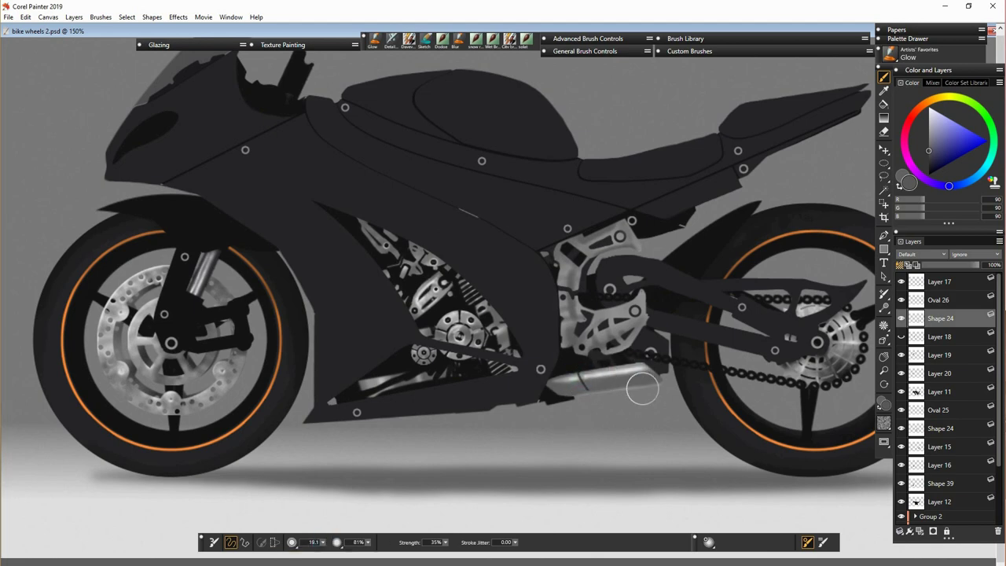
{"action": "key", "text": "bracketleft"}
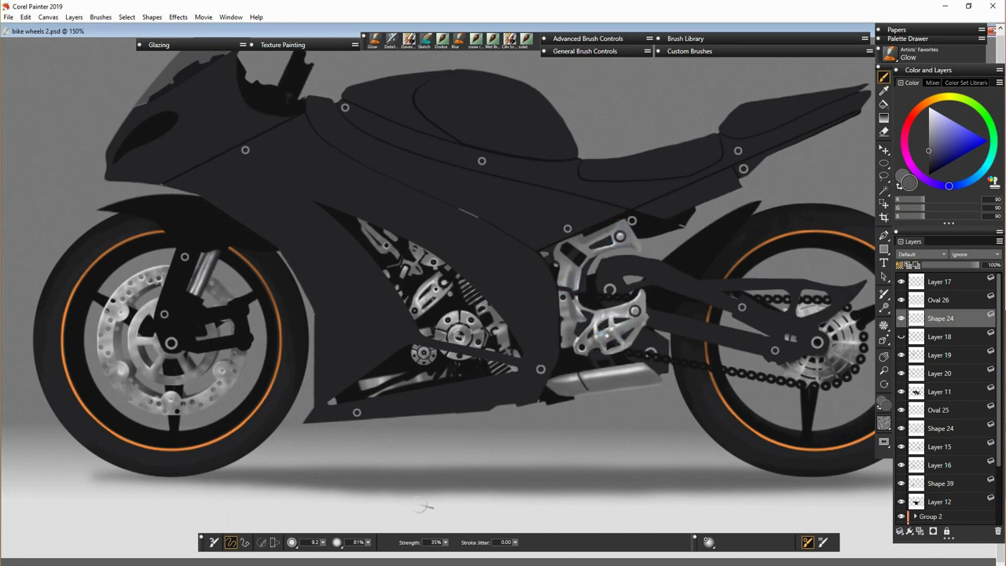
{"action": "key", "text": "bracketright"}
{"action": "key", "text": "bracketright"}
{"action": "key", "text": "bracketright"}
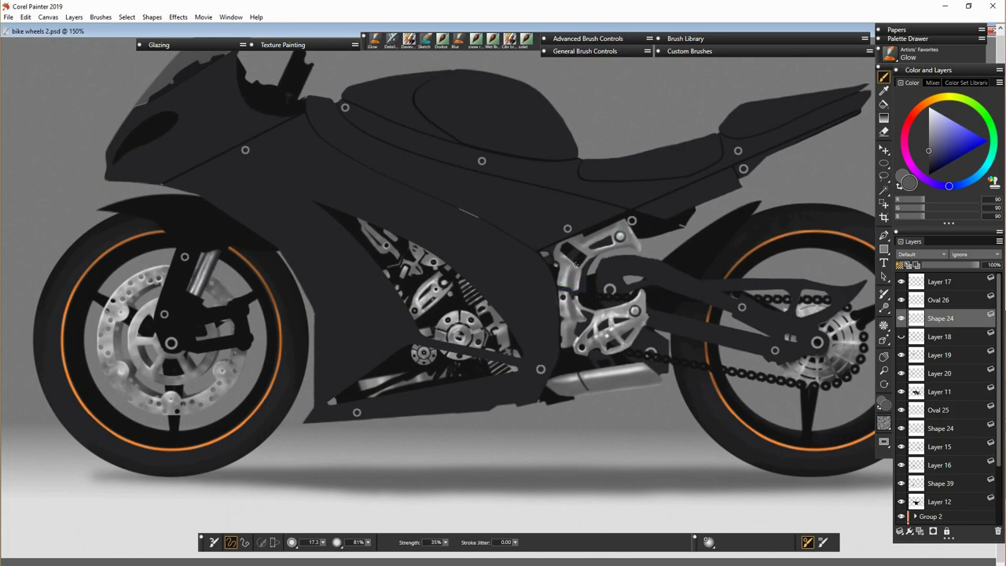
Step: Shade and highlight the fairing bolts on the Oval 26 layer with the Detail Airbrush and the Glow brush
{"action": "key", "text": "slash"}
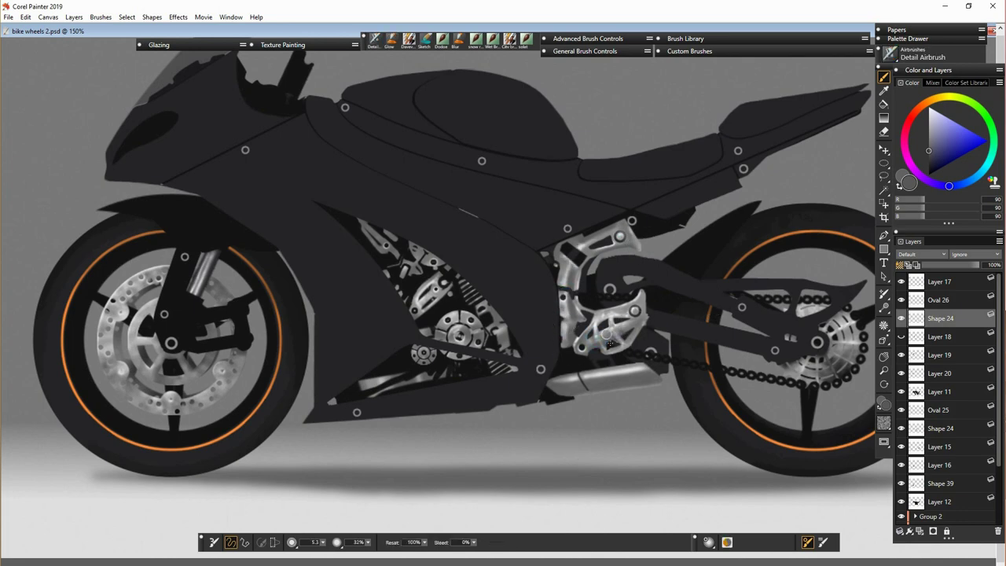
{"action": "left_click", "coordinate": [905, 305]}
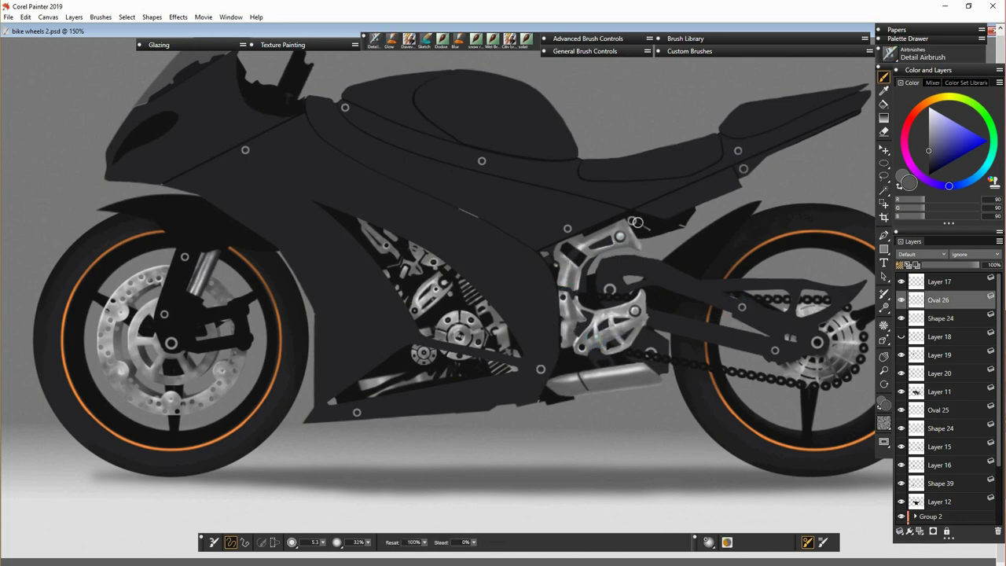
{"action": "key", "text": "slash"}
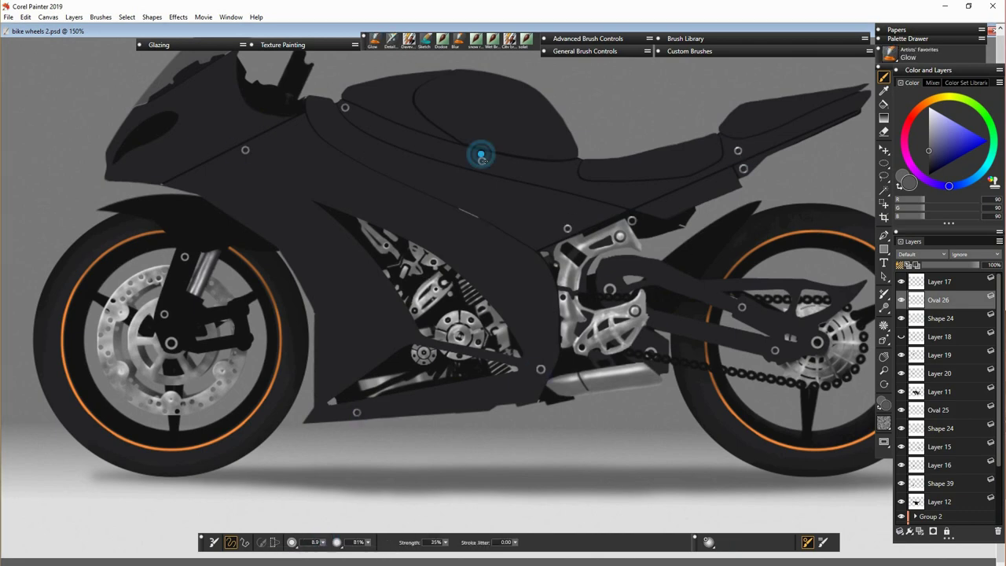
Step: Shade the drive chain on Layer 17 with the Detail Airbrush at size 5.3 and save an iteration as bike wheels 3.psd
{"action": "left_click", "coordinate": [935, 281]}
{"action": "key", "text": "slash"}
{"action": "key", "text": "ctrl+alt+s"}
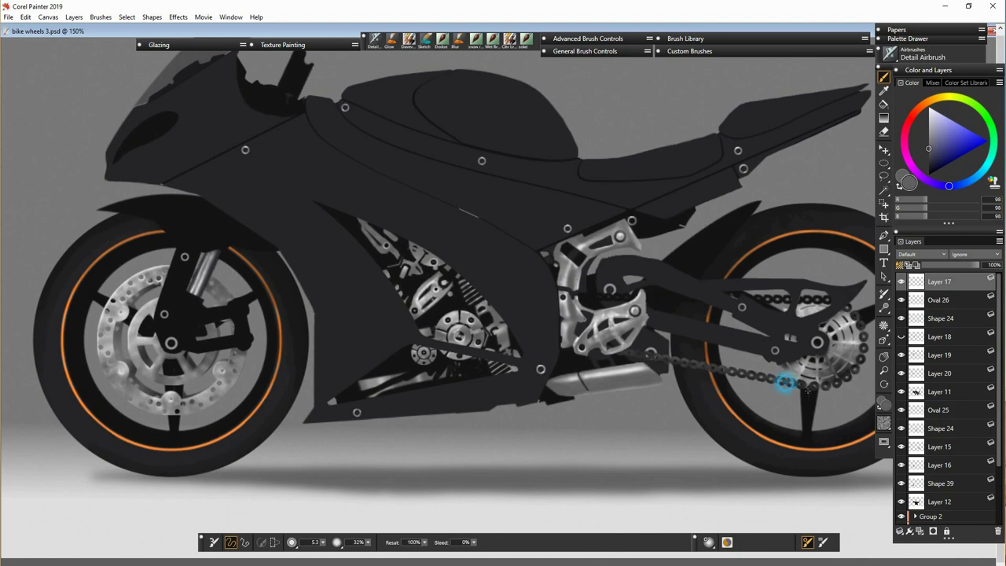
Step: Highlight the drive chain on Layer 17 with the Glow brush, enlarging the brush from 8.0 to about 30.3
{"action": "key", "text": "slash"}
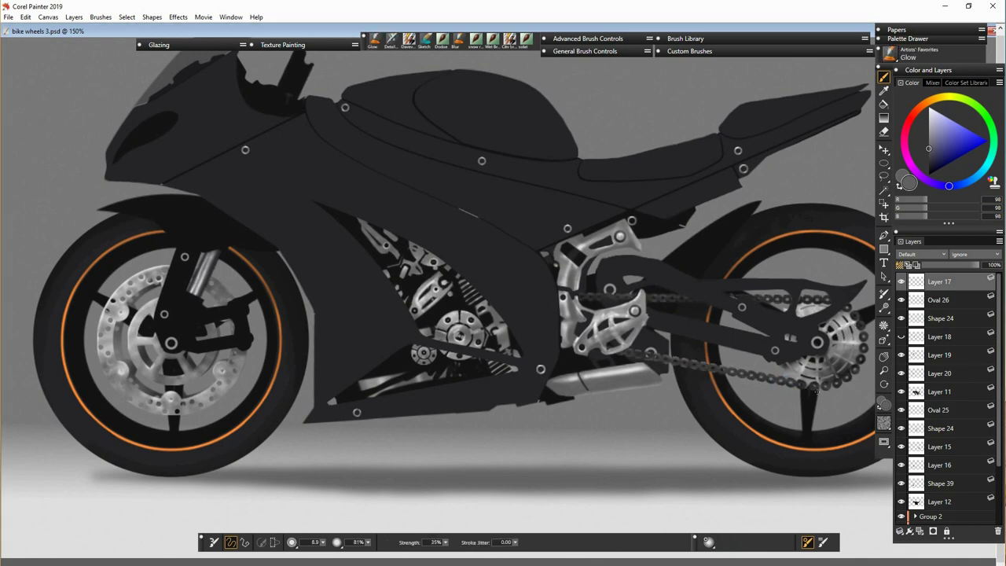
{"action": "key", "text": "bracketright"}
{"action": "key", "text": "bracketright"}
{"action": "key", "text": "bracketright"}
{"action": "key", "text": "bracketright"}
{"action": "key", "text": "bracketright"}
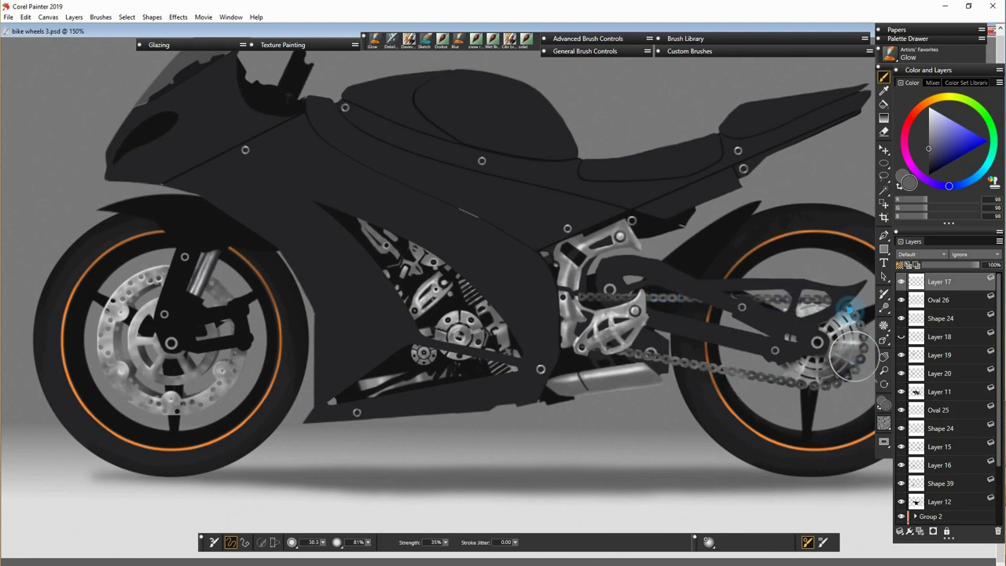
Step: Clean up the frame bracket on the upper Shape 24 layer with the Eraser and place a duplicate in the engine opening beneath the lower Shape 24 layer
{"action": "left_click", "coordinate": [940, 317]}
{"action": "key", "text": "n"}
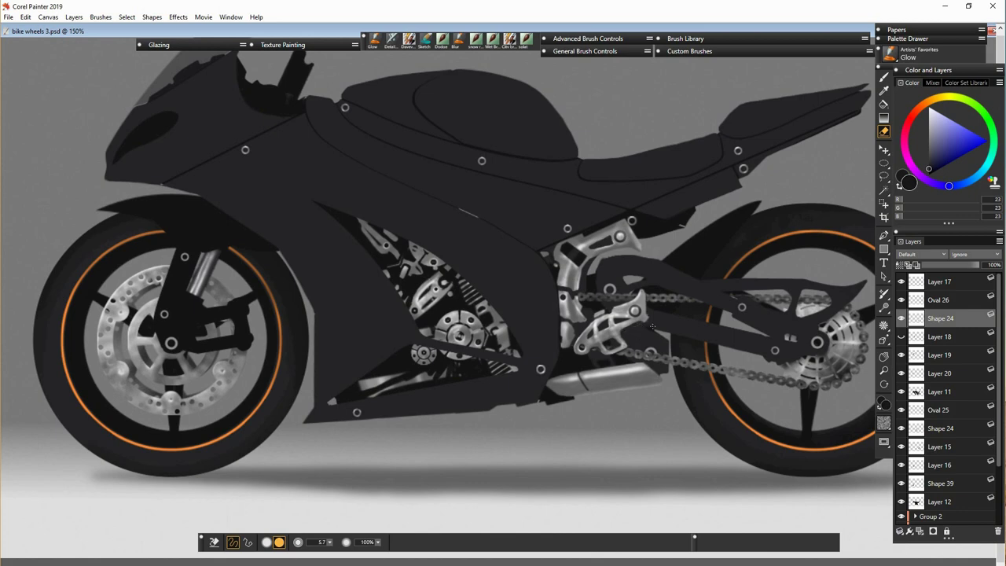
{"action": "right_click", "coordinate": [940, 318]}
{"action": "left_click", "coordinate": [864, 338]}
{"action": "key", "text": "f"}
{"action": "mouse_move", "coordinate": [428, 330]}
{"action": "left_mouse_down"}
{"action": "mouse_move", "coordinate": [443, 297]}
{"action": "mouse_move", "coordinate": [429, 408]}
{"action": "mouse_move", "coordinate": [414, 366]}
{"action": "mouse_move", "coordinate": [456, 396]}
{"action": "left_mouse_up"}
{"action": "key", "text": "ctrl+["}
{"action": "key", "text": "ctrl+["}
Step: Lasso the exhaust piece of the duplicated layer, cut it out and paste it as its own layer
{"action": "key", "text": "l"}
{"action": "mouse_move", "coordinate": [518, 437]}
{"action": "left_mouse_down"}
{"action": "mouse_move", "coordinate": [469, 417]}
{"action": "mouse_move", "coordinate": [516, 437]}
{"action": "left_mouse_up"}
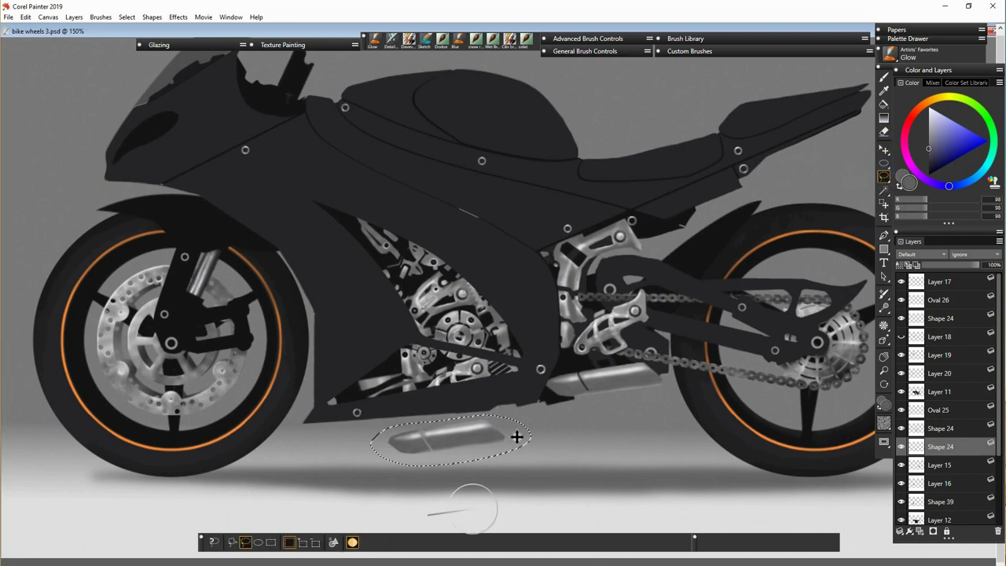
{"action": "key", "text": "ctrl+x"}
{"action": "key", "text": "ctrl+v"}
Step: Fit the pasted exhaust pipe and a duplicate of it into the upper engine opening, rotating each one and trimming with the Eraser
{"action": "key", "text": "ctrl+alt+t"}
{"action": "left_click", "coordinate": [312, 542]}
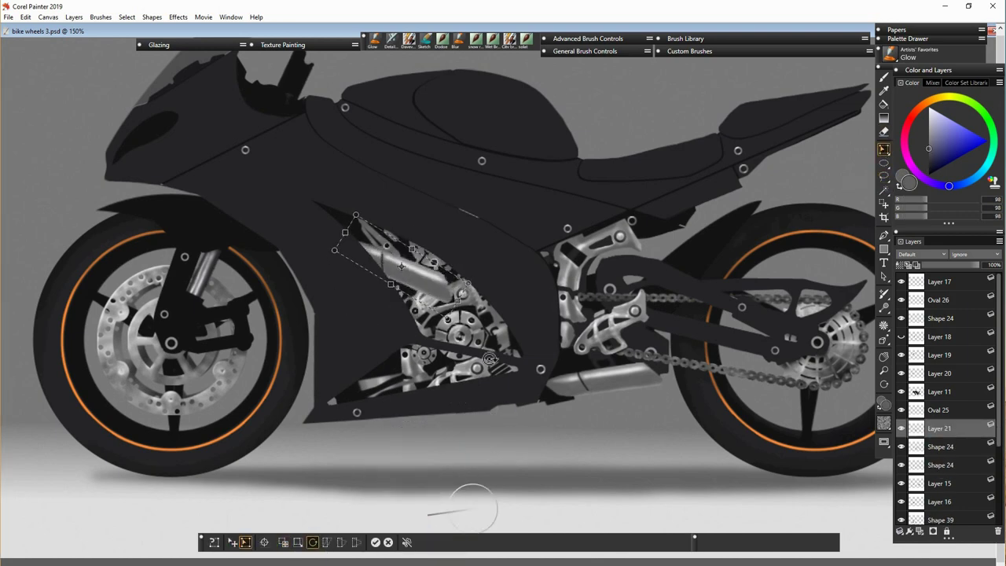
{"action": "left_click", "coordinate": [341, 541]}
{"action": "left_click", "coordinate": [297, 541]}
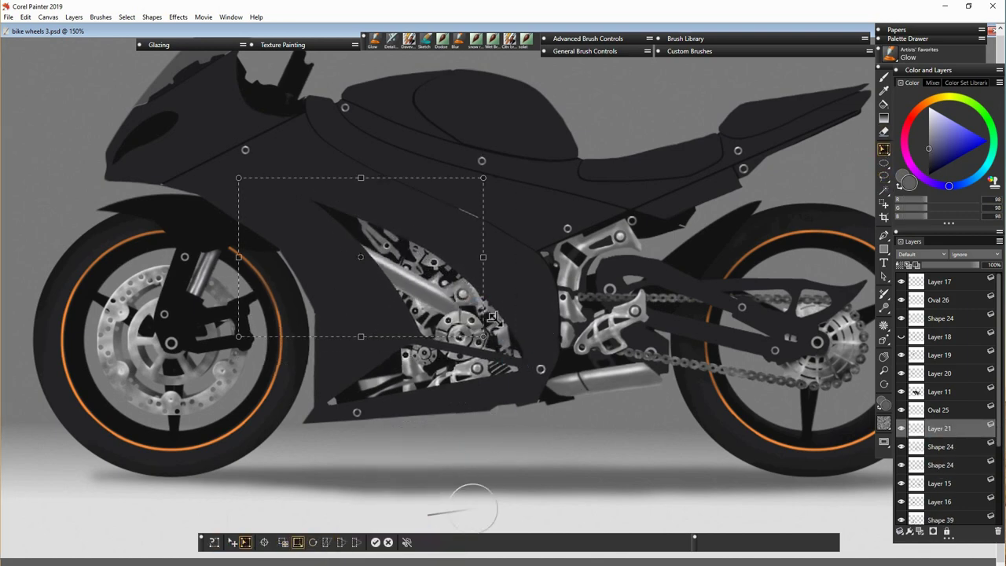
{"action": "left_click", "coordinate": [311, 541]}
{"action": "left_click_drag", "start_coordinate": [483, 346], "coordinate": [450, 369]}
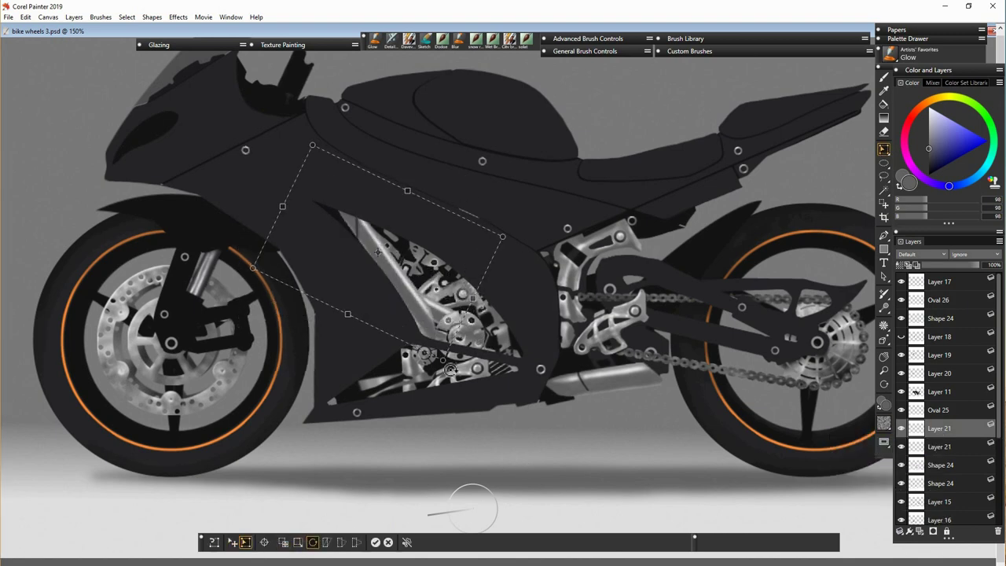
{"action": "key", "text": "Return"}
{"action": "key", "text": "n"}
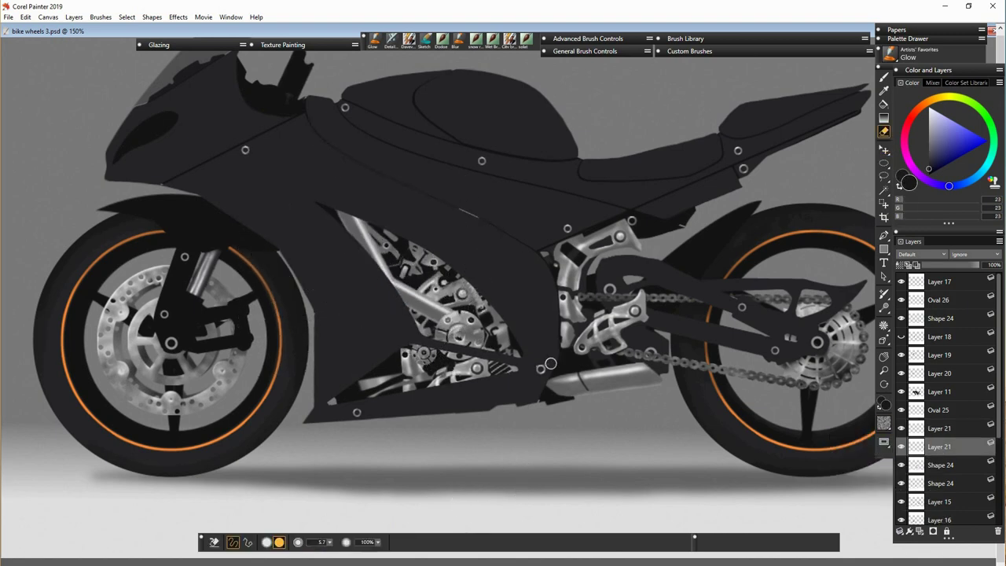
Step: Add another rotated pipe copy to the upper engine opening, undoing its first placement and refitting it
{"action": "key", "text": "ctrl+t"}
{"action": "key", "text": "Return"}
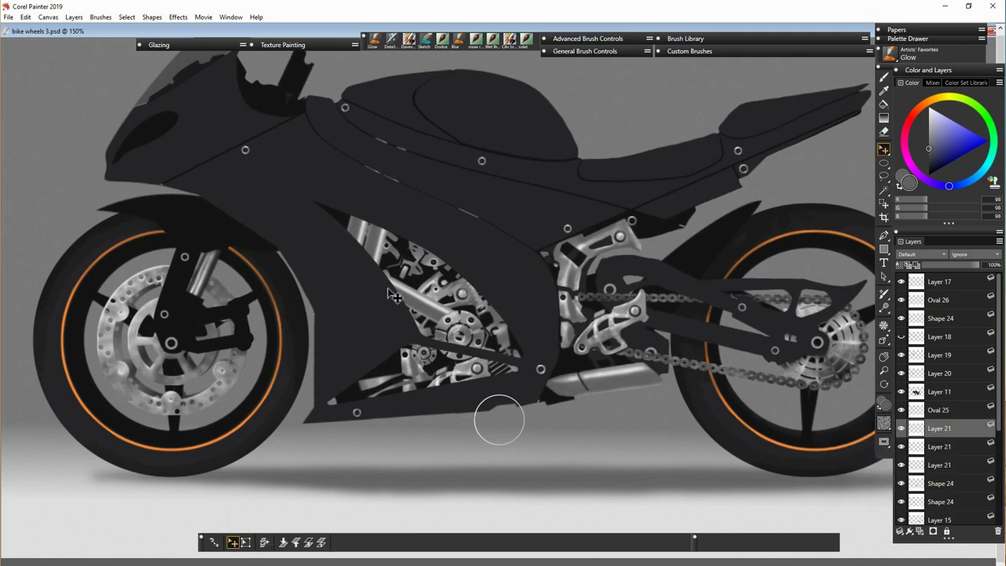
{"action": "key", "text": "ctrl+z"}
{"action": "key", "text": "ctrl+z"}
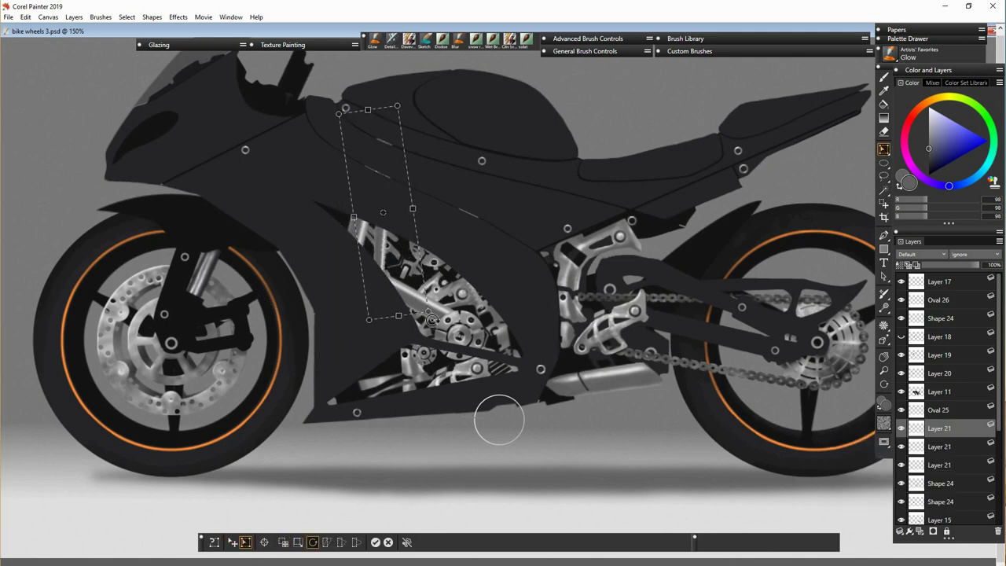
{"action": "key", "text": "ctrl+z"}
{"action": "key", "text": "ctrl+z"}
{"action": "key", "text": "ctrl+z"}
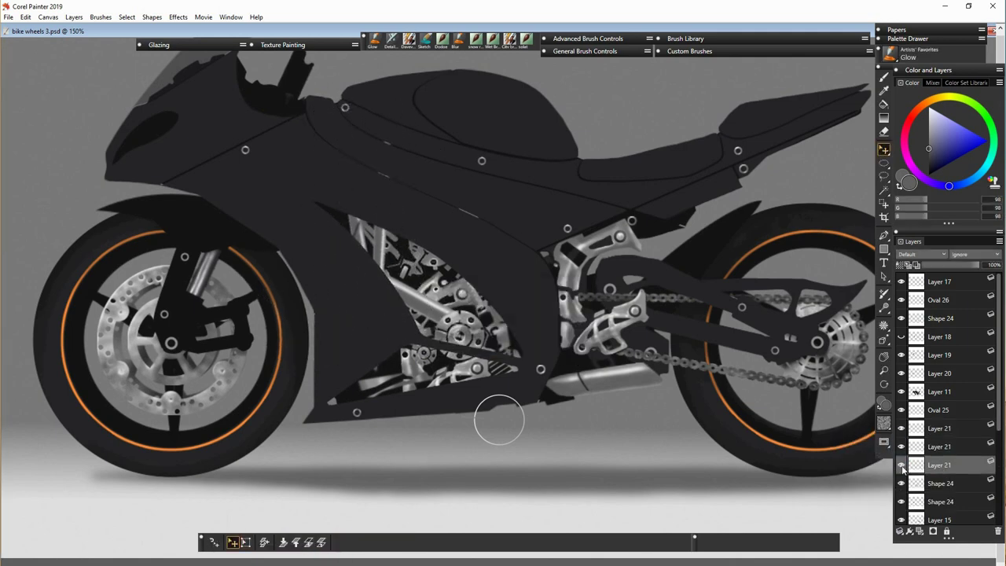
Step: Merge the pipe copies into a single Layer 21 and touch up the engine-part Shape 24 layer with the Eraser
{"action": "left_click", "coordinate": [939, 429]}
{"action": "key", "text": "n"}
{"action": "left_click", "coordinate": [938, 464]}
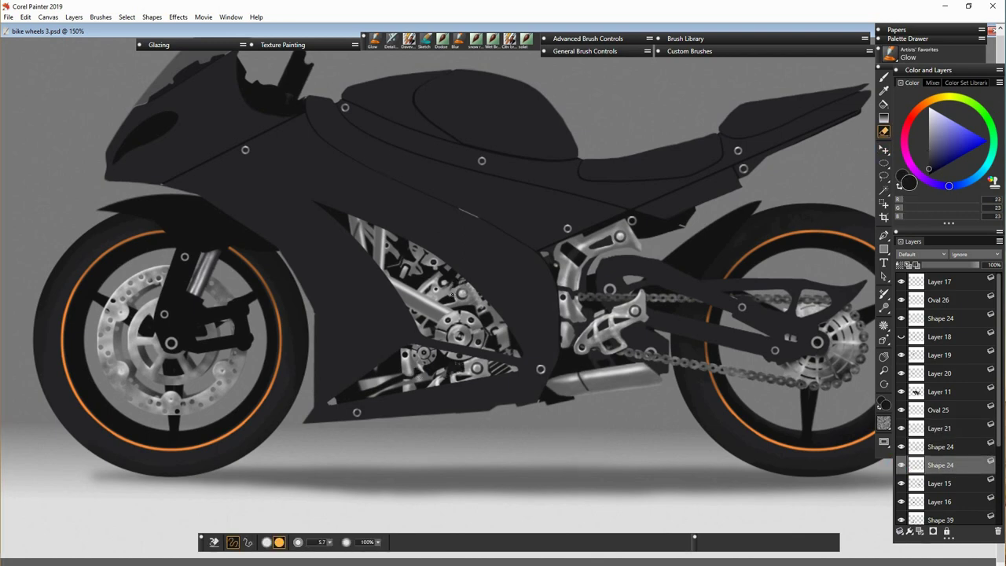
Step: Dim the engine-part copy to 72% and the pipe layer to 95% opacity, and merge the pipes into the Shape 24 layers
{"action": "key", "text": "f"}
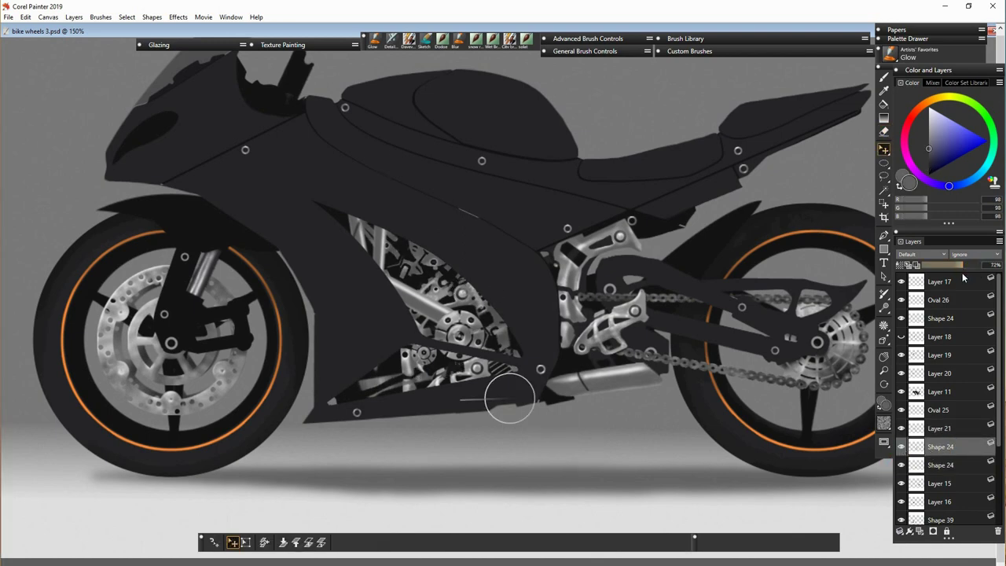
{"action": "left_click", "coordinate": [938, 427]}
{"action": "key", "text": "Delete"}
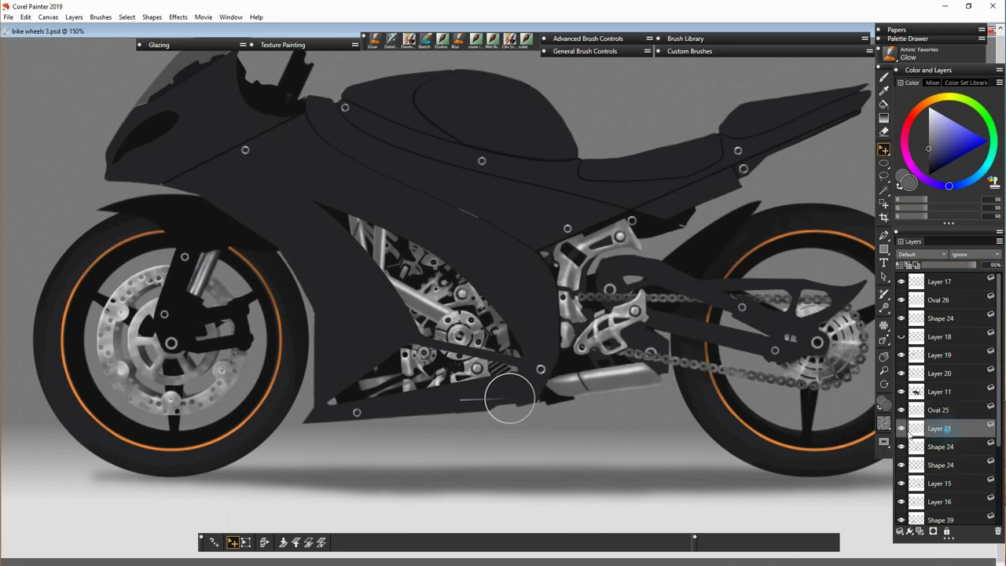
{"action": "left_click", "coordinate": [929, 446]}
{"action": "key", "text": "n"}
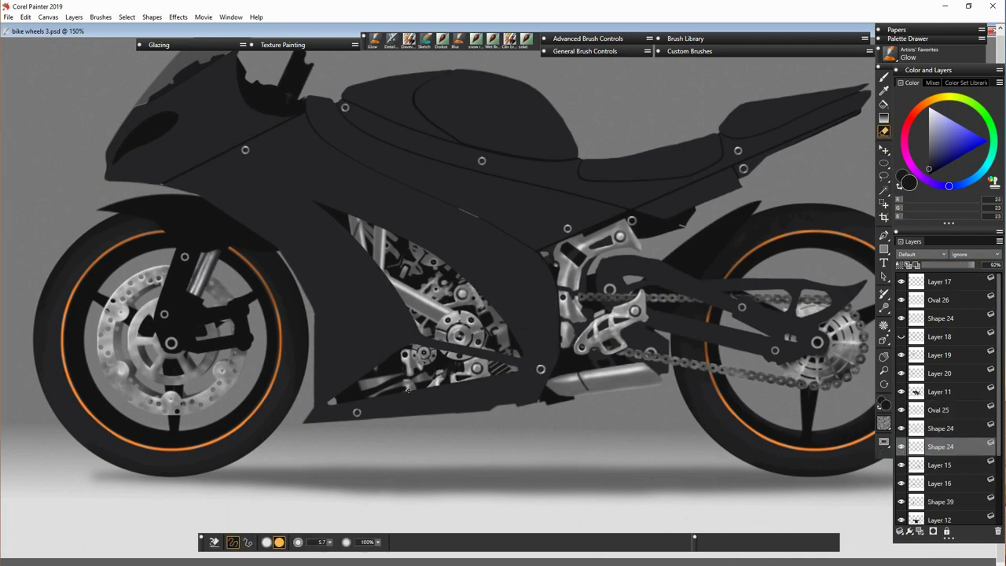
Step: Fill the gaps in the engine opening with a faint Shape 24 copy at 26% opacity and merge it with the other engine parts
{"action": "key", "text": "f"}
{"action": "left_click", "coordinate": [416, 487]}
{"action": "left_click", "coordinate": [26, 16]}
{"action": "mouse_move", "coordinate": [122, 183]}
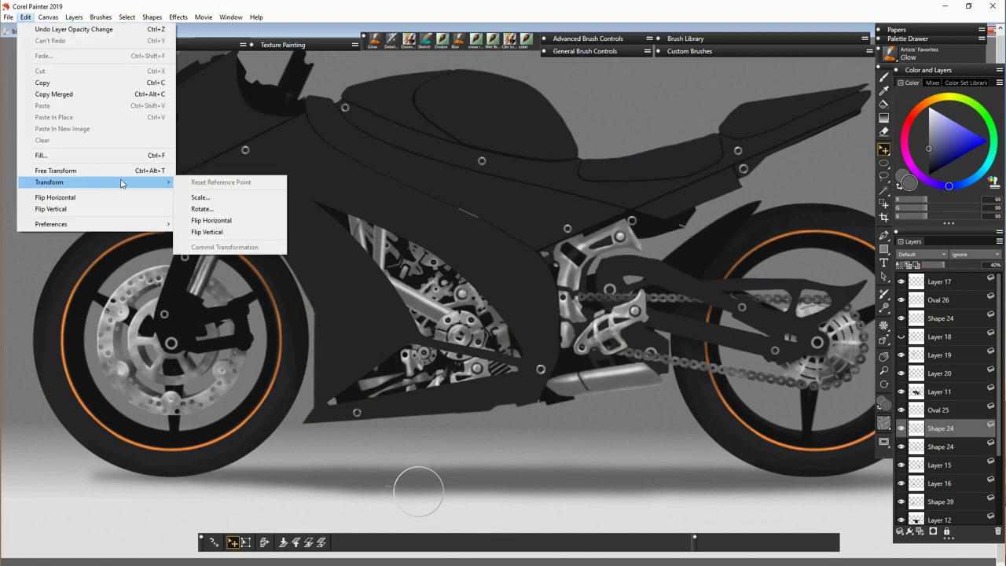
{"action": "key", "text": "Escape"}
{"action": "key", "text": "Escape"}
{"action": "key", "text": "n"}
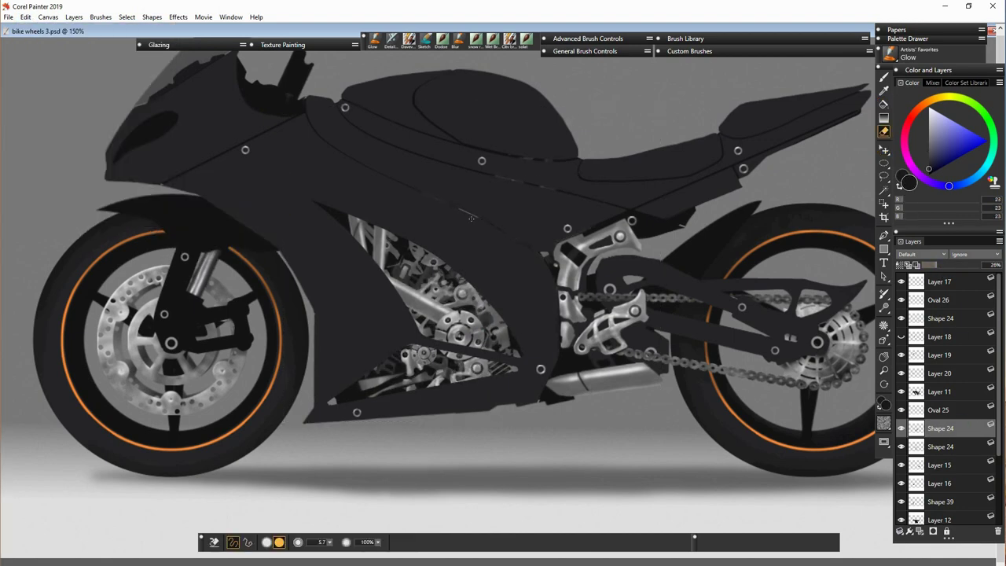
{"action": "key", "text": "Delete"}
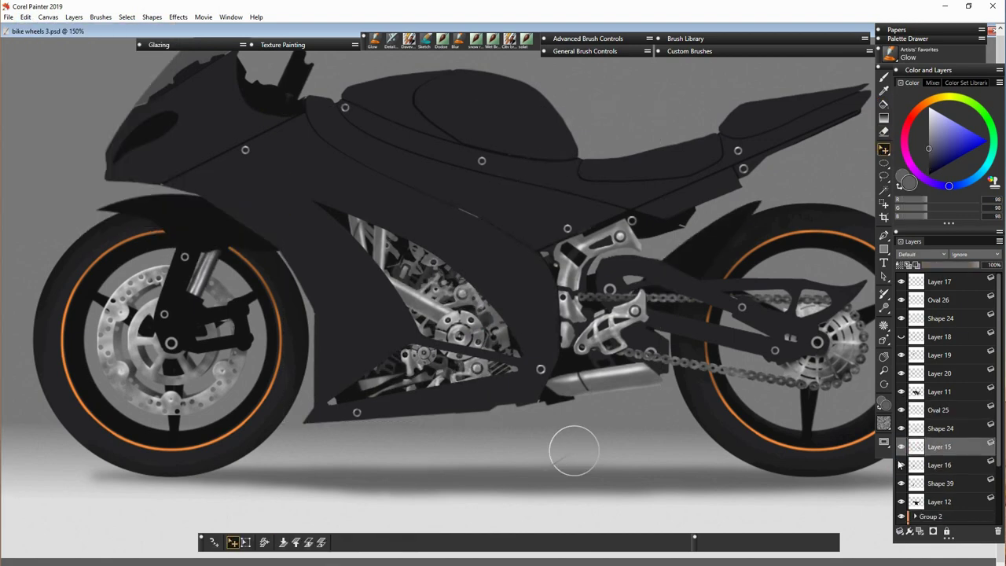
Step: Shade the fenders on Layers 15 and 16 with the Detail Airbrush at size 14.6 and highlight them with Glow at sizes 25.7 and 48.2
{"action": "key", "text": "b"}
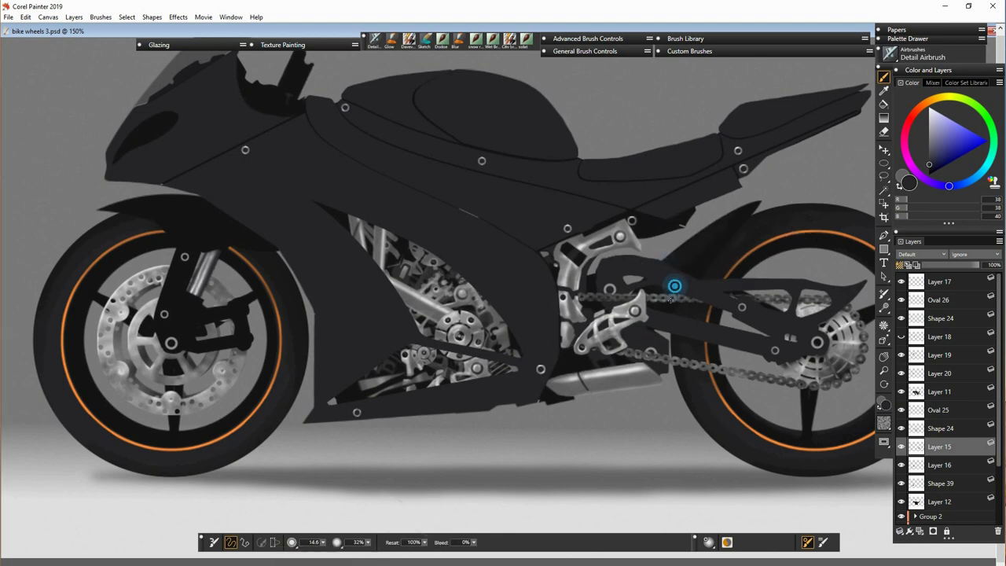
{"action": "left_click", "coordinate": [938, 464]}
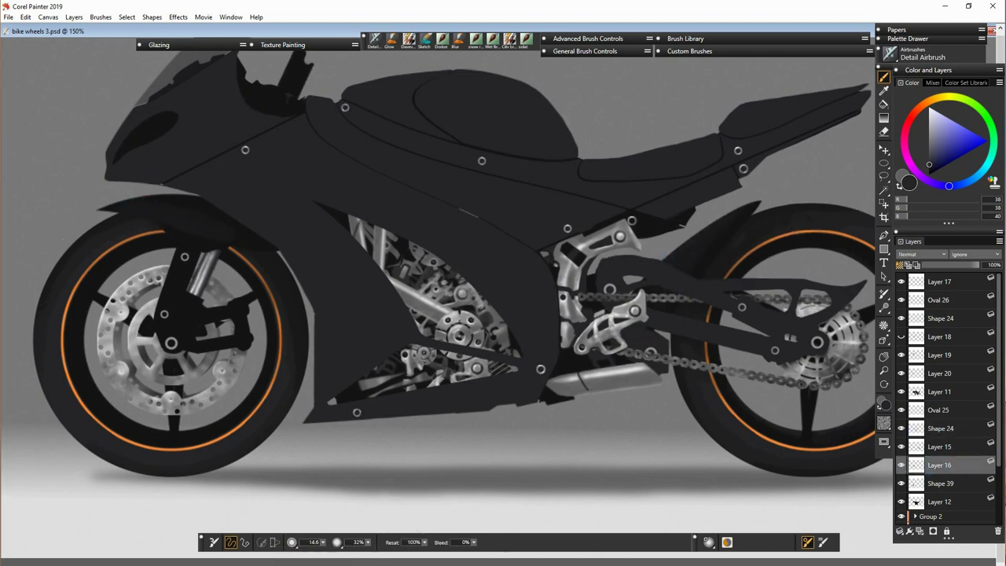
{"action": "key", "text": "slash"}
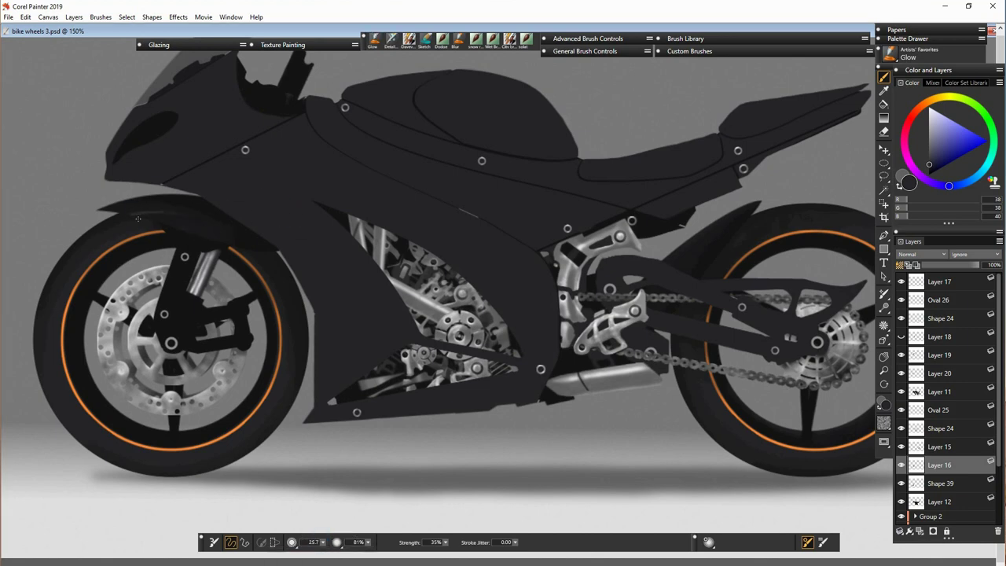
{"action": "left_click", "coordinate": [147, 212]}
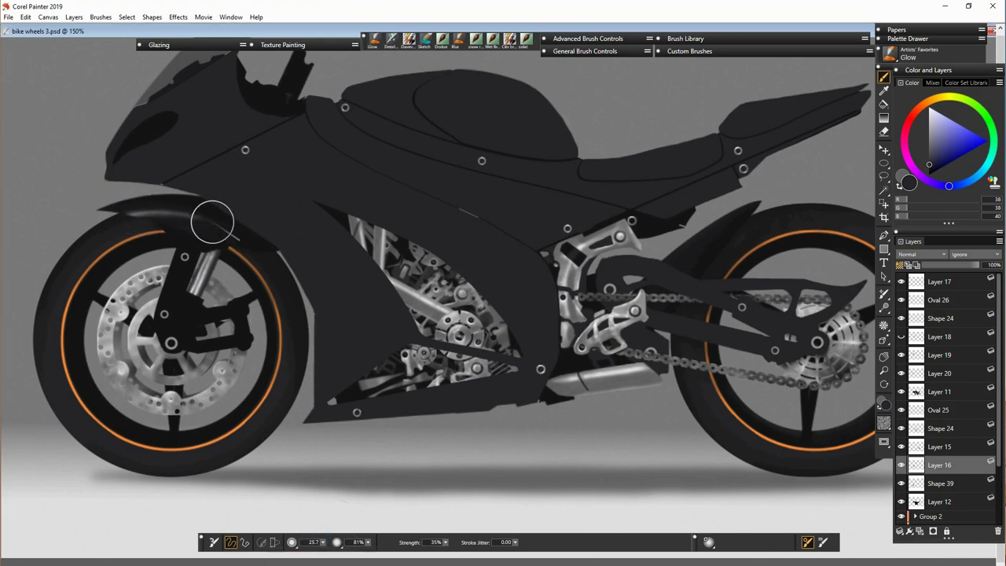
{"action": "left_click", "coordinate": [939, 446]}
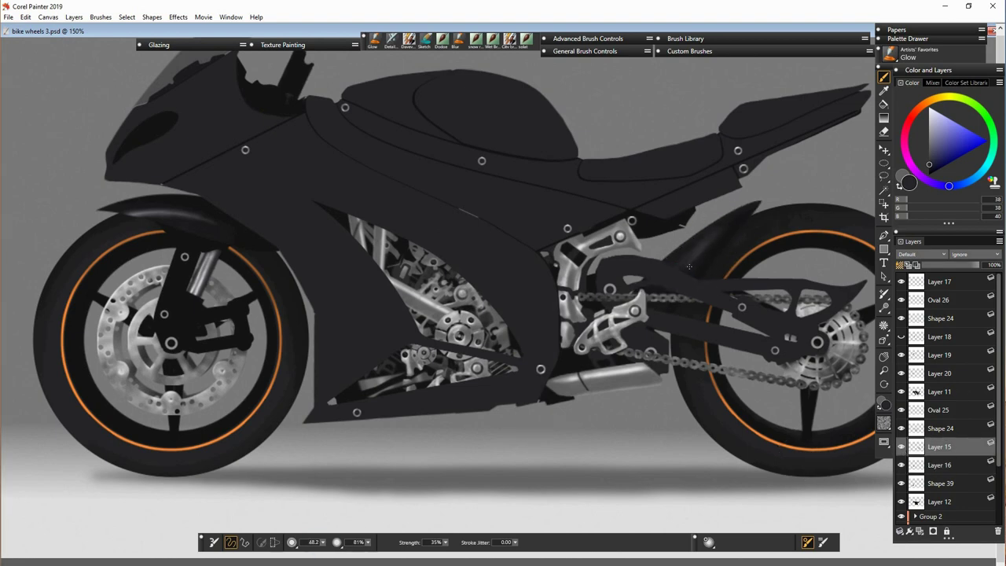
{"action": "left_click", "coordinate": [705, 245]}
Step: Expand Group 2 and move the Rect 18 fork layer out of it to just above Oval 25
{"action": "scroll", "coordinate": [996, 517], "scroll_direction": "down", "scroll_amount": 3}
{"action": "left_click", "coordinate": [915, 442]}
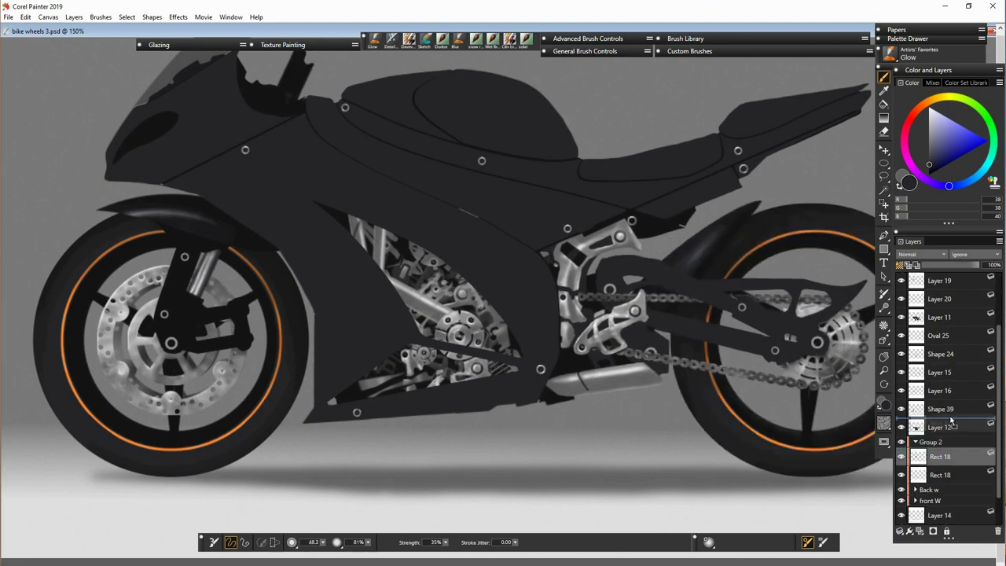
{"action": "left_click", "coordinate": [901, 375]}
{"action": "left_click", "coordinate": [943, 424]}
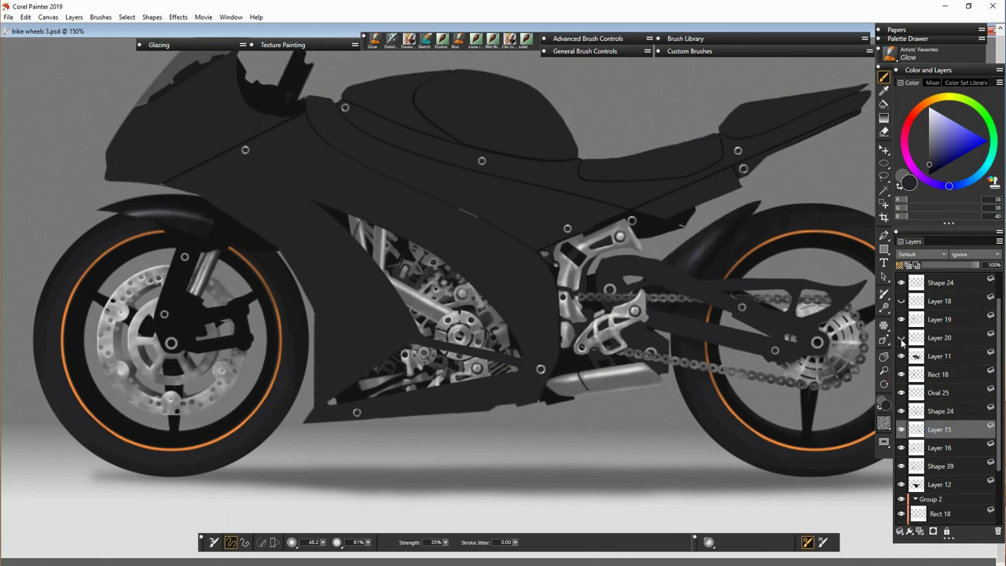
Step: Show the hidden handlebar parts on Layer 18 and check which parts Layers 15 and 16 hold
{"action": "left_click", "coordinate": [940, 467]}
{"action": "left_click", "coordinate": [901, 301]}
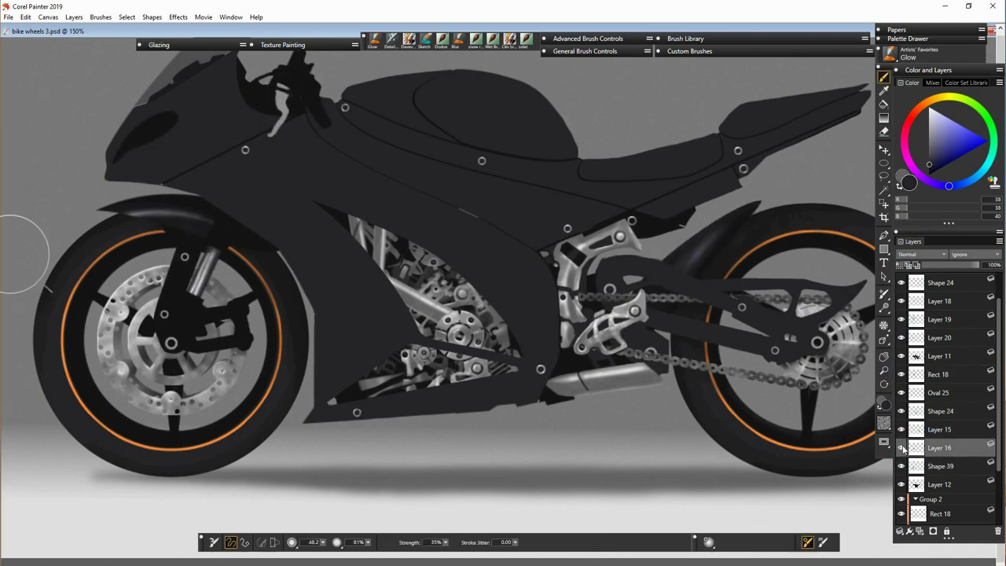
{"action": "left_click", "coordinate": [938, 429]}
Step: Shade the front fork tube on the Rect 18 layer with the Detail Airbrush and highlight it with Glow at size 12.8
{"action": "left_click", "coordinate": [937, 374]}
{"action": "key", "text": "ctrl+plus"}
{"action": "key", "text": "bracketleft"}
{"action": "key", "text": "bracketleft"}
{"action": "key", "text": "bracketleft"}
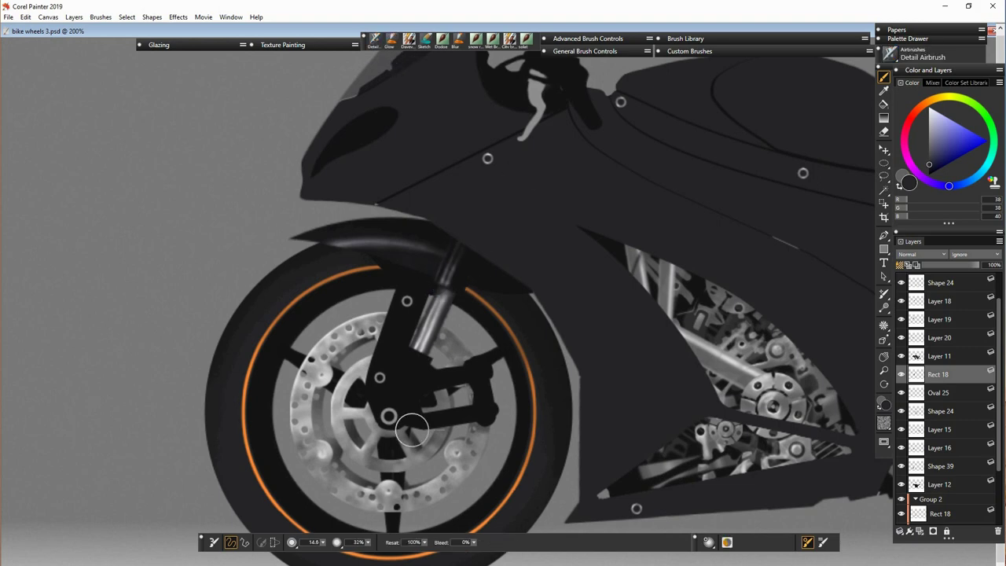
{"action": "left_click_drag", "start_coordinate": [413, 357], "coordinate": [385, 404]}
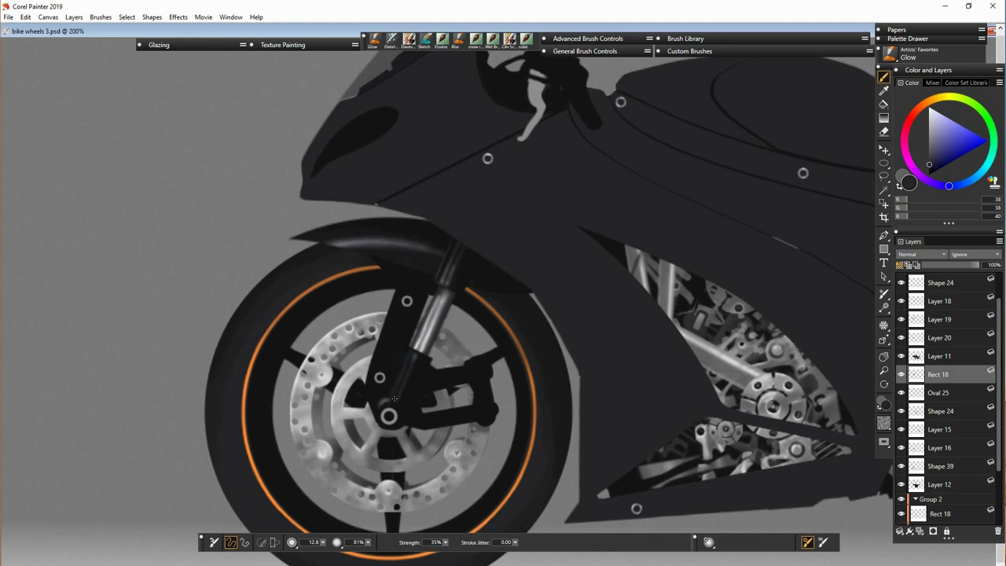
Step: Highlight the fork leg and brake caliper on the Shape 39 layer with the Glow brush at sizes 12.8, 4.2 and 9.5
{"action": "left_click", "coordinate": [904, 467]}
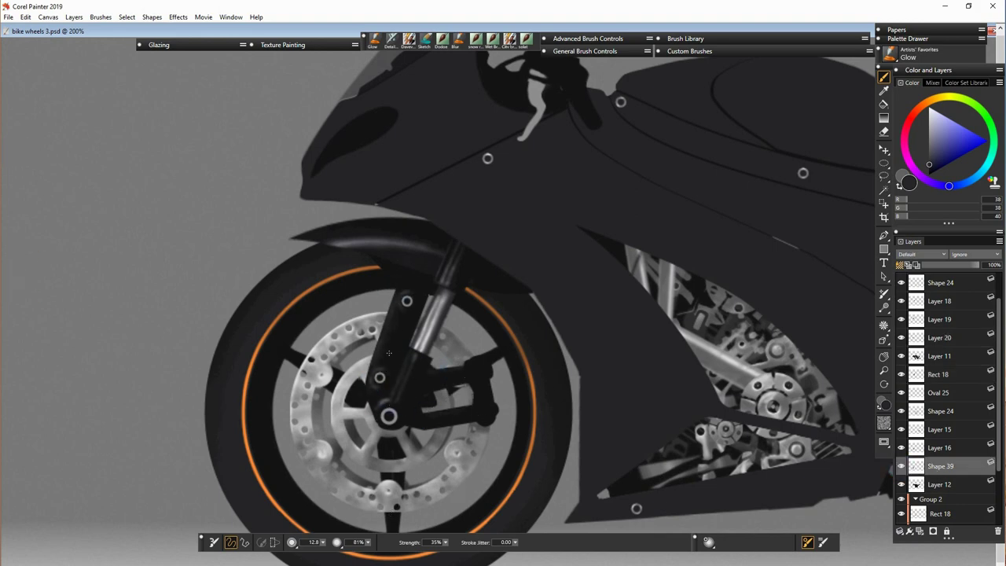
{"action": "left_click_drag", "start_coordinate": [438, 417], "coordinate": [472, 407]}
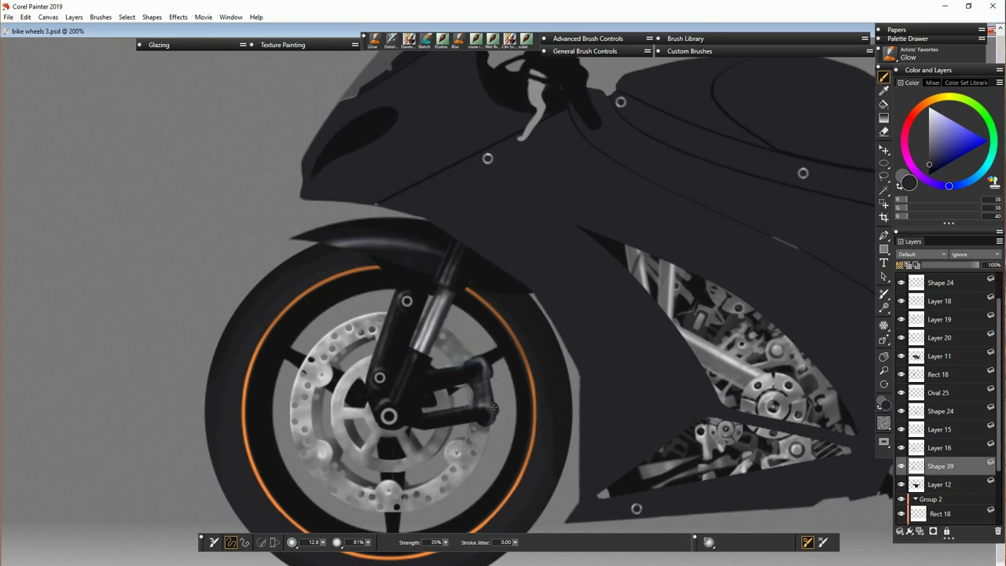
{"action": "key", "text": "bracketleft"}
{"action": "key", "text": "bracketleft"}
{"action": "key", "text": "bracketleft"}
{"action": "key", "text": "bracketleft"}
{"action": "key", "text": "bracketleft"}
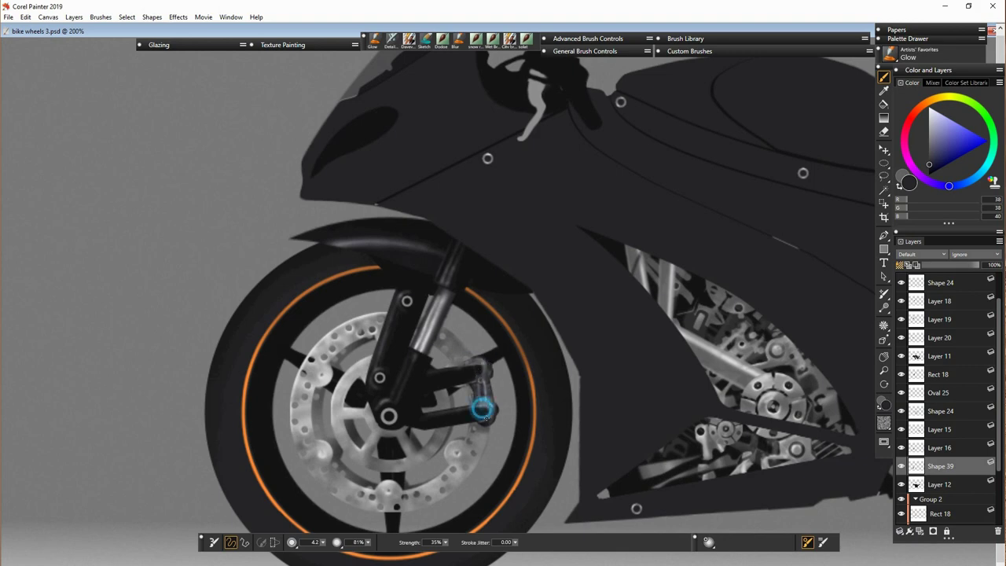
{"action": "key", "text": "bracketright"}
{"action": "key", "text": "bracketright"}
{"action": "key", "text": "bracketright"}
{"action": "key", "text": "bracketright"}
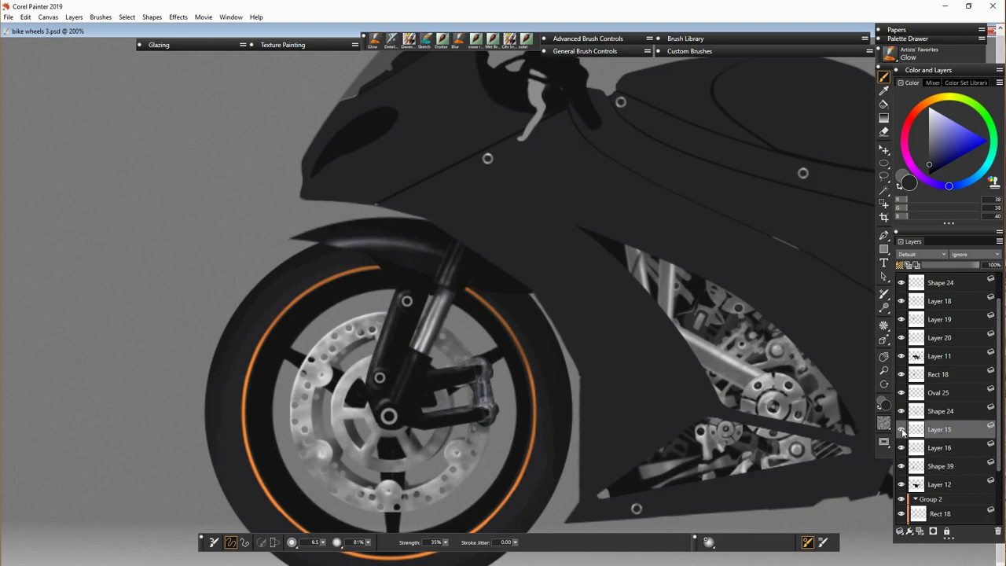
Step: Outline the upper nose fairing on Layer 11 with a polygonal selection and duplicate the layer
{"action": "left_click", "coordinate": [901, 376]}
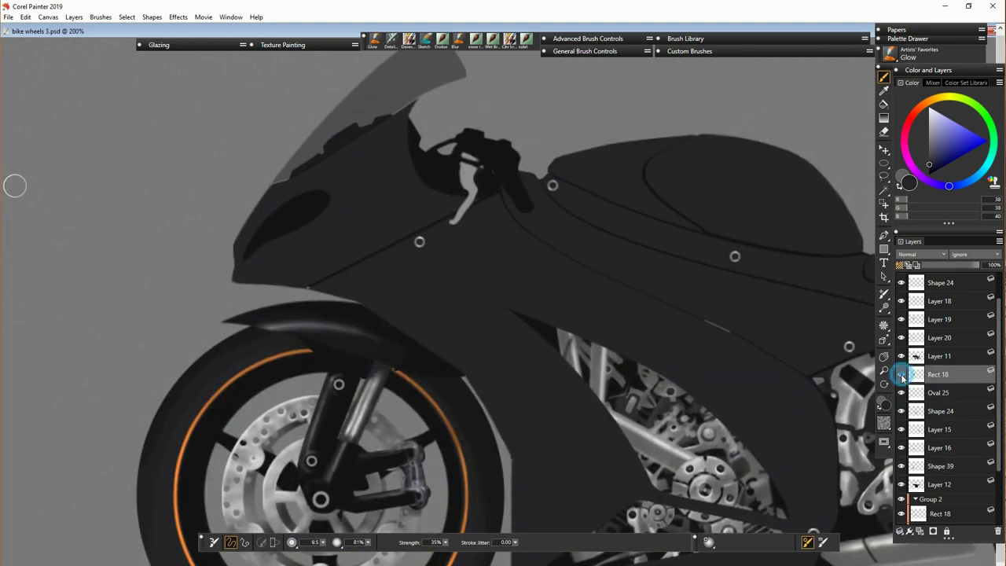
{"action": "key", "text": "n"}
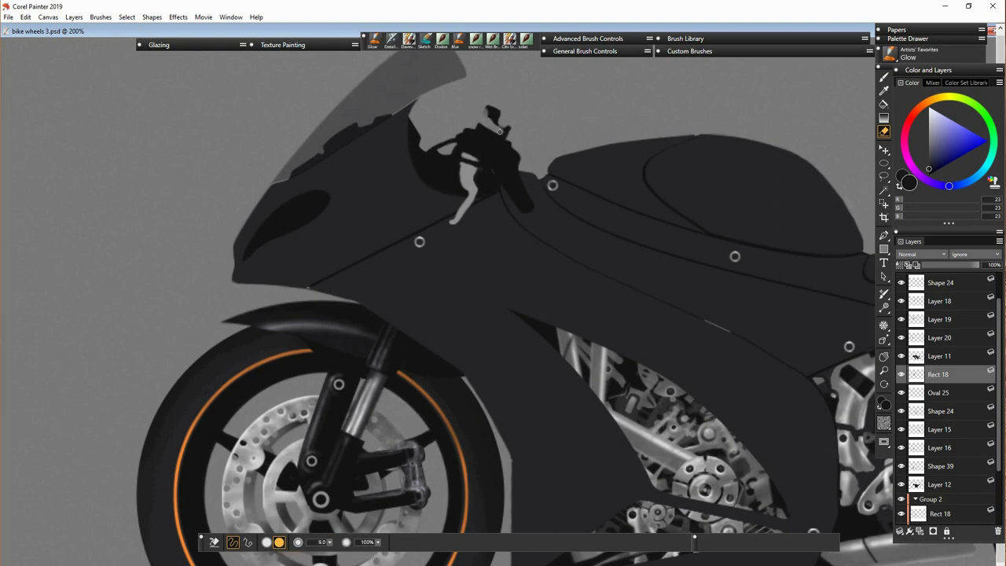
{"action": "key", "text": "r"}
{"action": "left_click", "coordinate": [522, 206]}
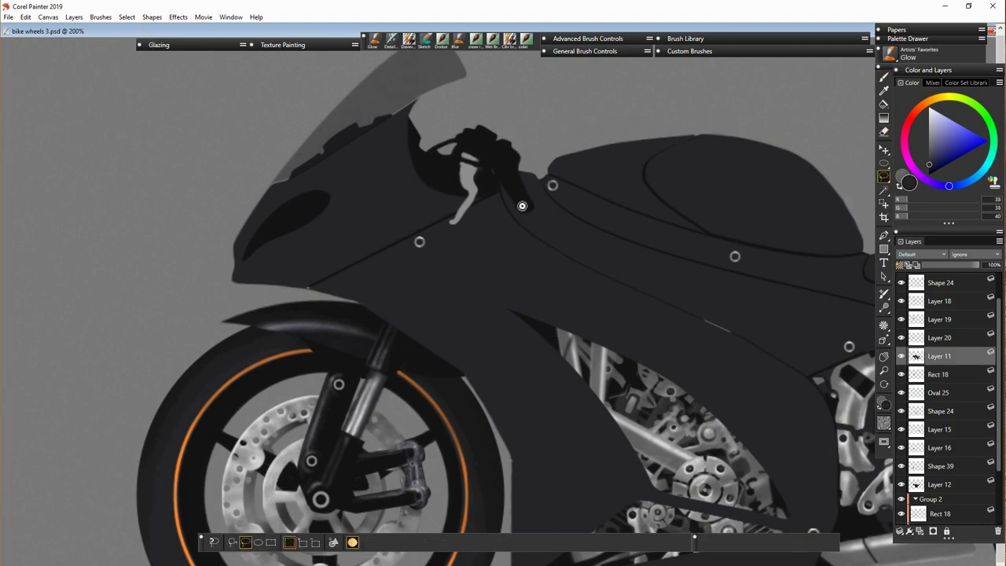
{"action": "left_click", "coordinate": [302, 236]}
{"action": "left_click", "coordinate": [343, 189]}
{"action": "left_click", "coordinate": [271, 200]}
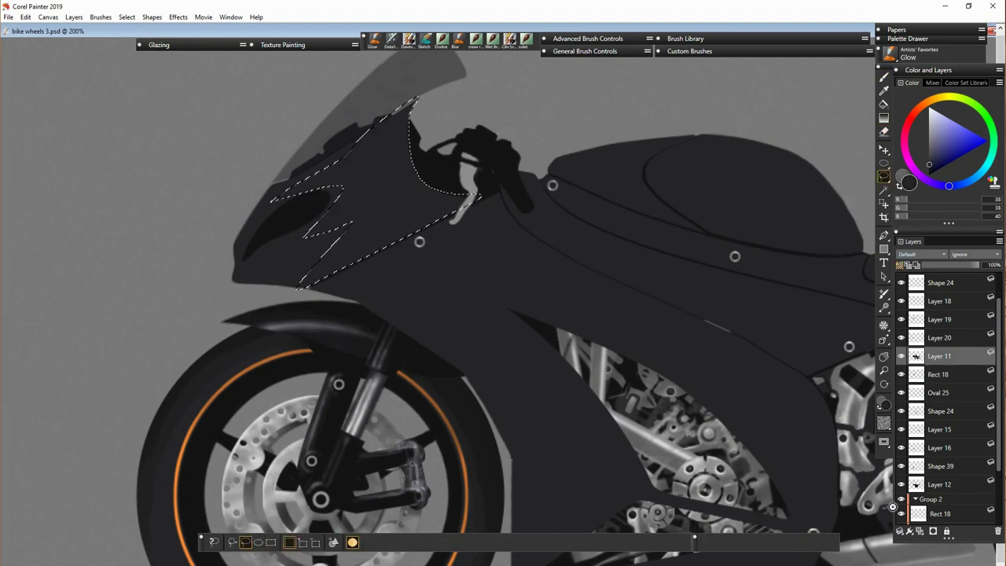
{"action": "double_click", "coordinate": [417, 98]}
{"action": "right_click", "coordinate": [941, 358]}
{"action": "left_click", "coordinate": [872, 377]}
Step: Highlight the nose fairing along the cockpit edge with Glow at size 93.4, clear the selection, and refine the highlight at size 15.6
{"action": "key", "text": "b"}
{"action": "key", "text": "bracketright"}
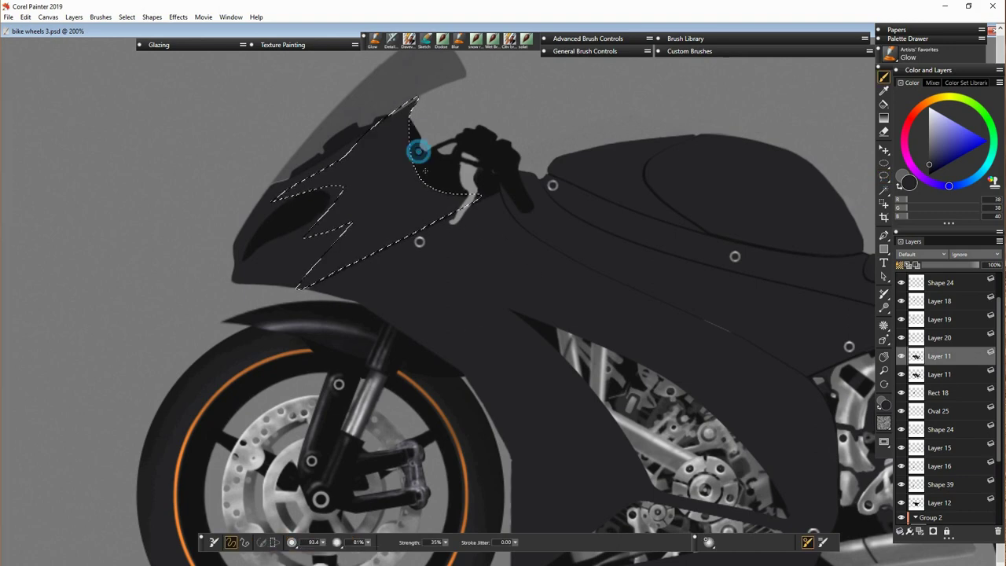
{"action": "mouse_move", "coordinate": [417, 152]}
{"action": "left_mouse_down"}
{"action": "mouse_move", "coordinate": [372, 179]}
{"action": "mouse_move", "coordinate": [356, 220]}
{"action": "mouse_move", "coordinate": [416, 156]}
{"action": "left_mouse_up"}
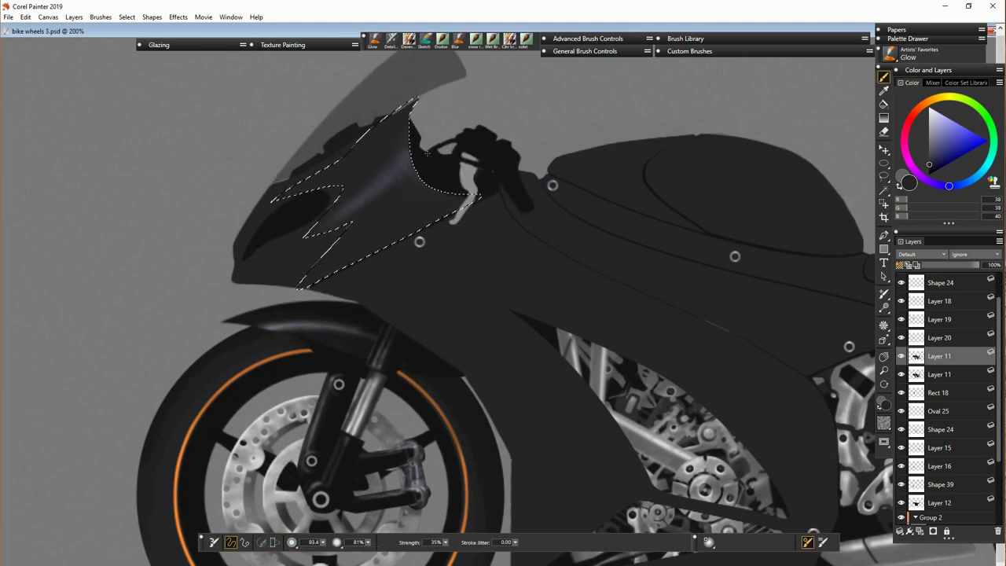
{"action": "key", "text": "ctrl+d"}
{"action": "left_click_drag", "start_coordinate": [322, 542], "coordinate": [291, 560]}
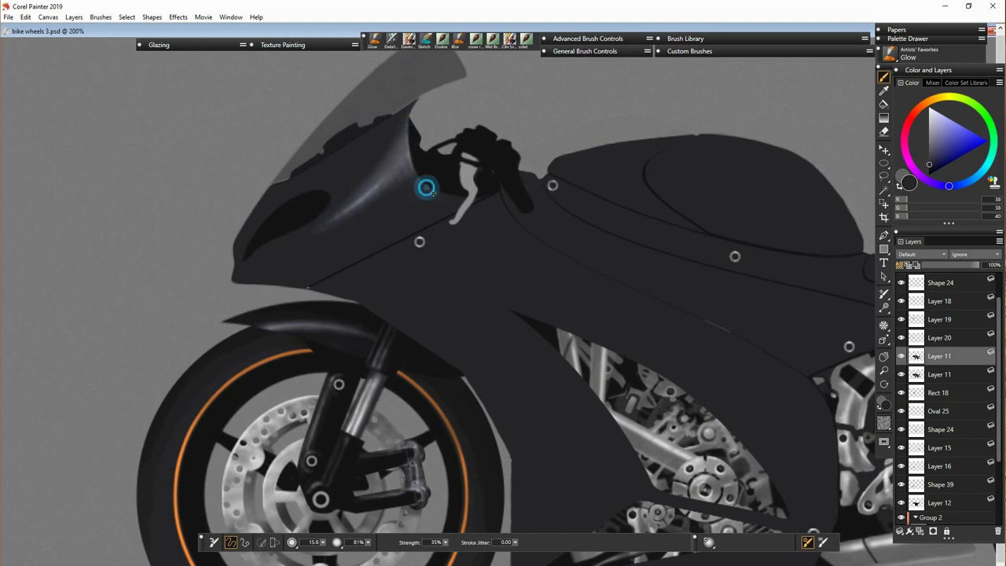
Step: Select a pointed wedge of the side fairing behind the nose, highlight it with a large Glow brush and deselect it
{"action": "left_click", "coordinate": [884, 177]}
{"action": "mouse_move", "coordinate": [331, 283]}
{"action": "left_mouse_down"}
{"action": "mouse_move", "coordinate": [542, 250]}
{"action": "mouse_move", "coordinate": [334, 284]}
{"action": "mouse_move", "coordinate": [463, 283]}
{"action": "mouse_move", "coordinate": [353, 285]}
{"action": "left_mouse_up"}
{"action": "key", "text": "b"}
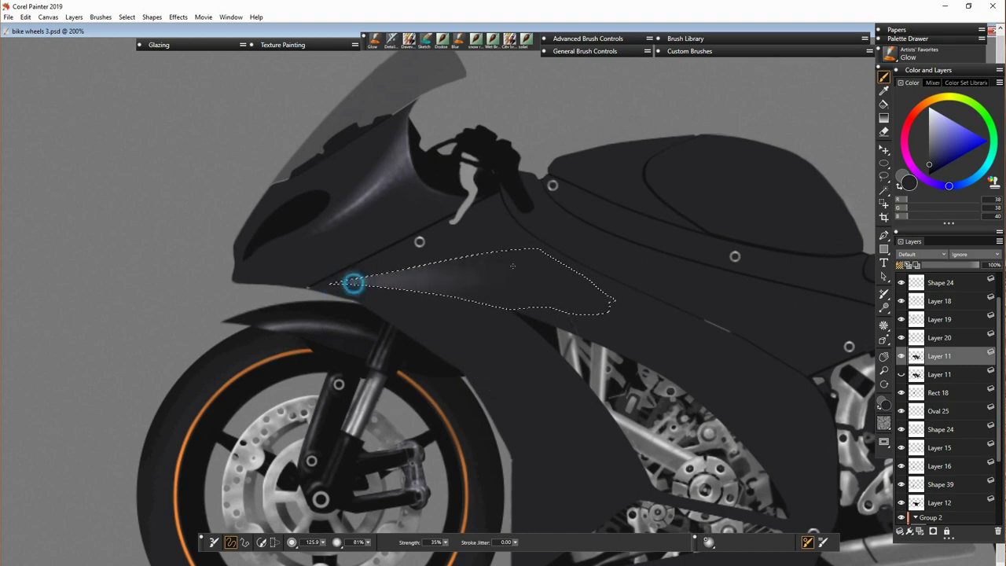
{"action": "key", "text": "ctrl+d"}
{"action": "scroll", "coordinate": [626, 383], "scroll_direction": "down", "scroll_amount": 2}
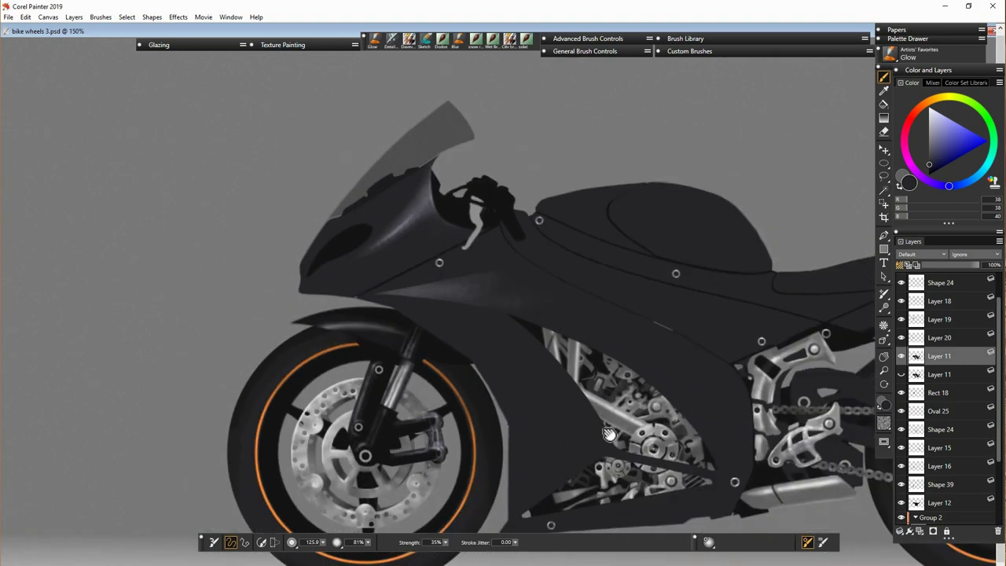
Step: Add soft highlights to the tank, seat, tail and upper side panels on Layer 11 with the large Glow brush
{"action": "scroll", "coordinate": [511, 338], "scroll_direction": "up", "scroll_amount": 1}
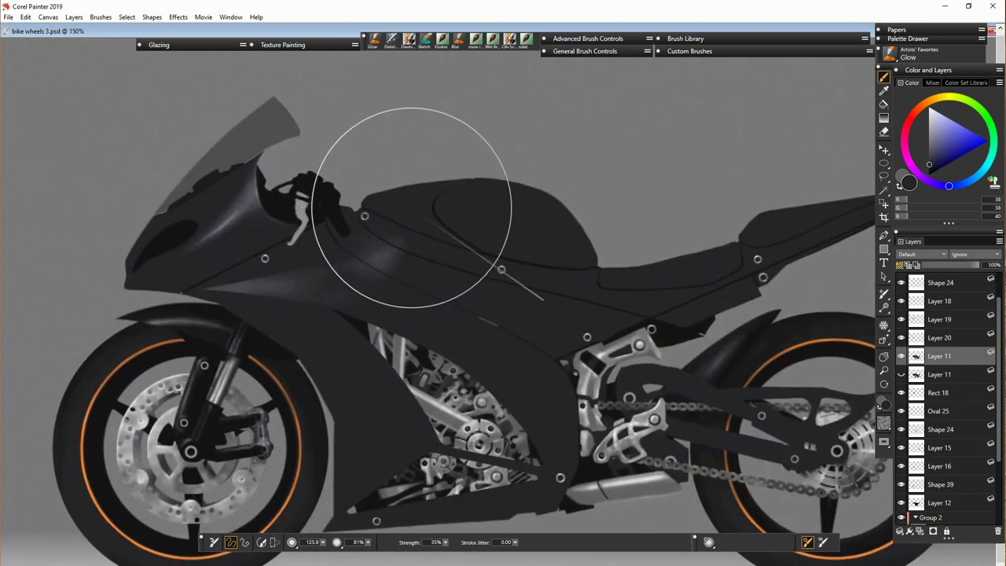
{"action": "left_click_drag", "start_coordinate": [393, 228], "coordinate": [382, 258]}
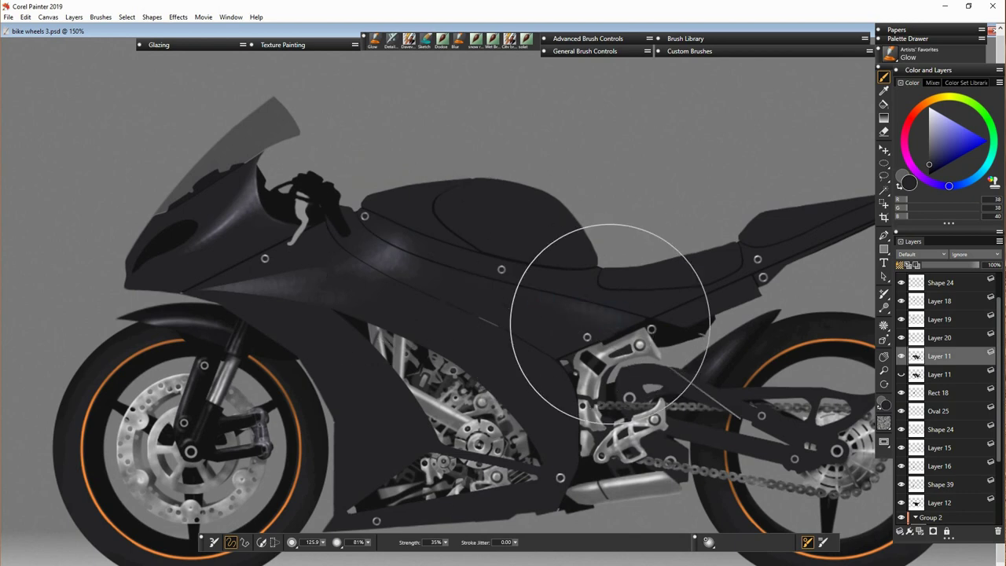
{"action": "mouse_move", "coordinate": [610, 314]}
{"action": "left_mouse_down"}
{"action": "mouse_move", "coordinate": [739, 361]}
{"action": "mouse_move", "coordinate": [619, 269]}
{"action": "mouse_move", "coordinate": [785, 224]}
{"action": "mouse_move", "coordinate": [749, 220]}
{"action": "mouse_move", "coordinate": [758, 206]}
{"action": "mouse_move", "coordinate": [864, 211]}
{"action": "left_mouse_up"}
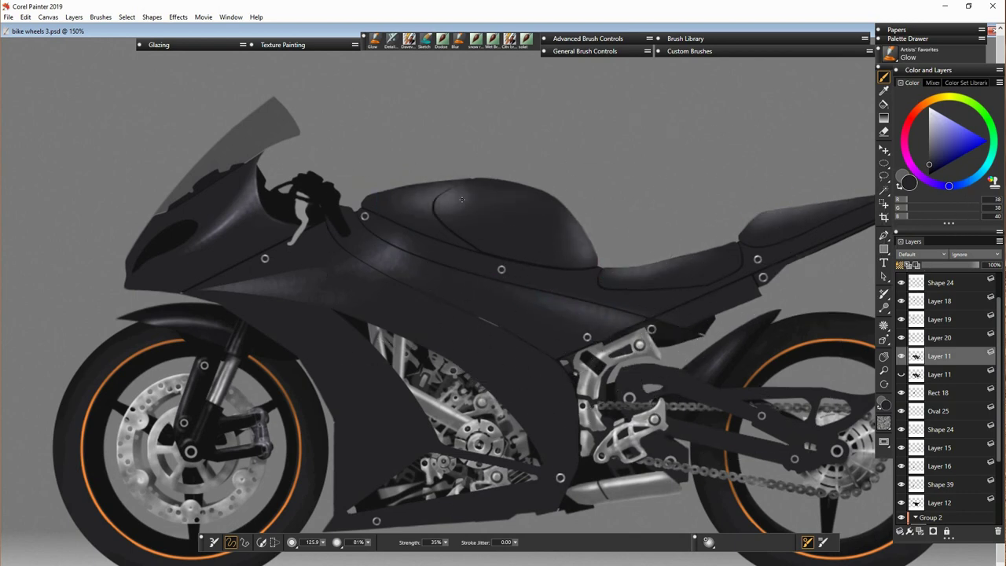
Step: Select the lower fairing around the engine opening and brush soft Glow highlights along its panels
{"action": "key", "text": "l"}
{"action": "key", "text": "b"}
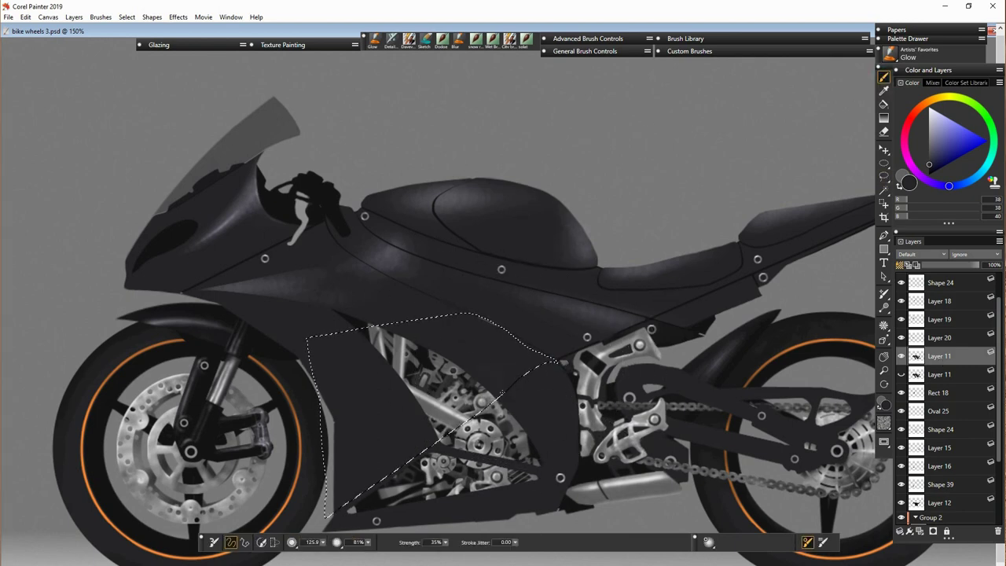
{"action": "left_click_drag", "start_coordinate": [362, 337], "coordinate": [510, 380]}
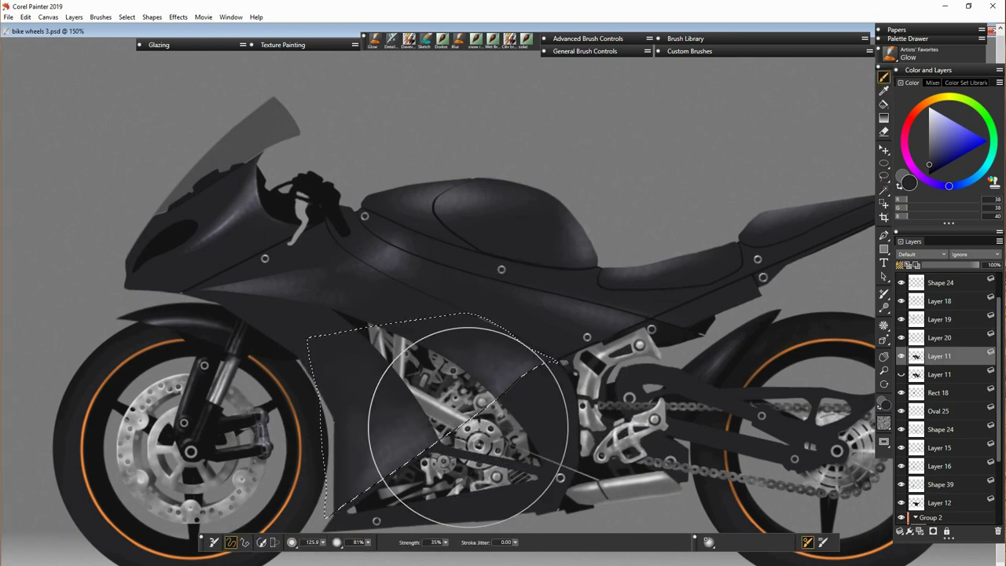
Step: Hide the highlighted Layer 11, show the copy beneath it and darken that copy with Adjust Color at value -4%
{"action": "left_click", "coordinate": [902, 356]}
{"action": "left_click", "coordinate": [901, 375]}
{"action": "left_click", "coordinate": [689, 51]}
{"action": "left_click", "coordinate": [682, 132]}
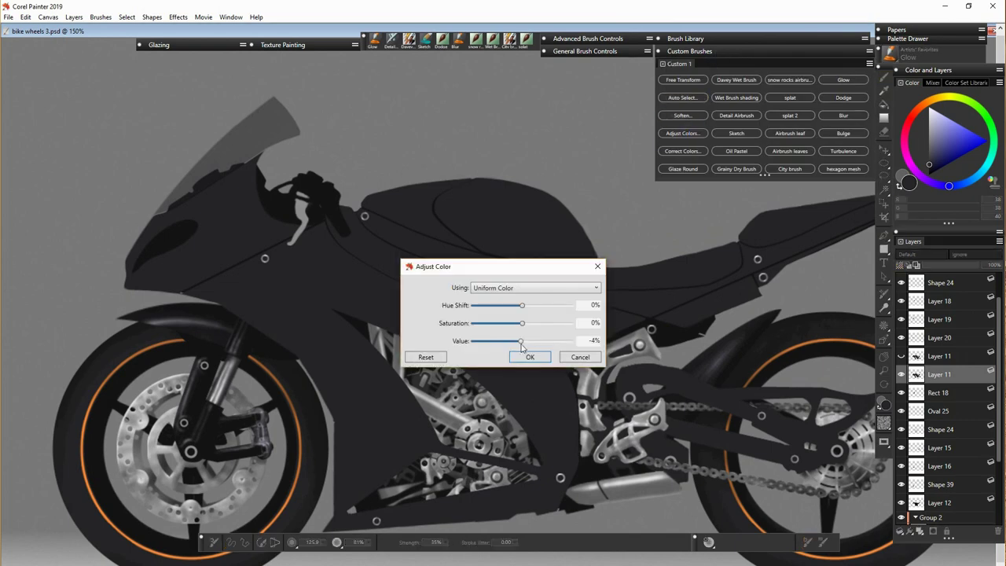
{"action": "left_click", "coordinate": [523, 355]}
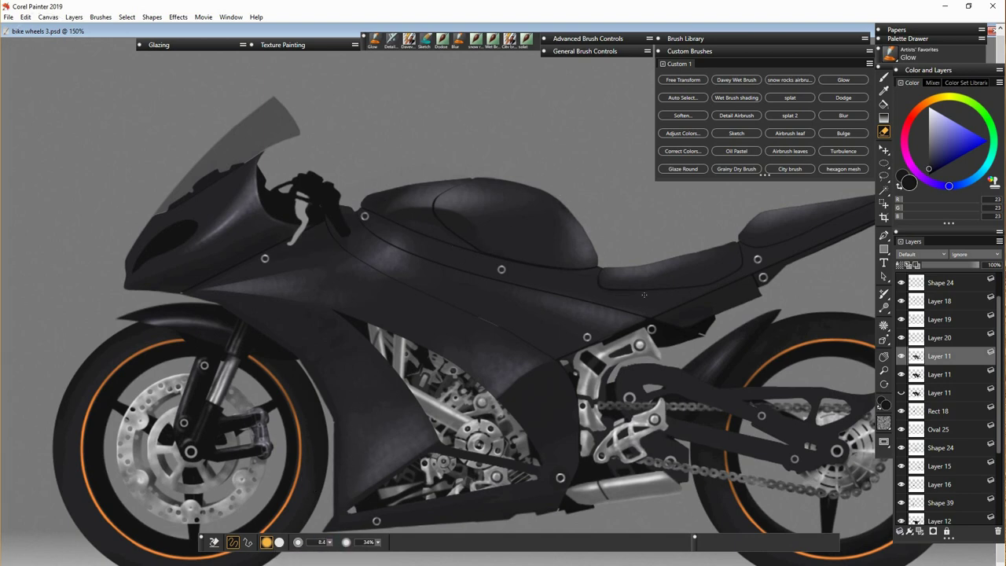
Step: Erase along the seat, tail and side panel edges on the top Layer 11 with the eraser at size 12.6
{"action": "key", "text": "bracketright"}
{"action": "key", "text": "bracketright"}
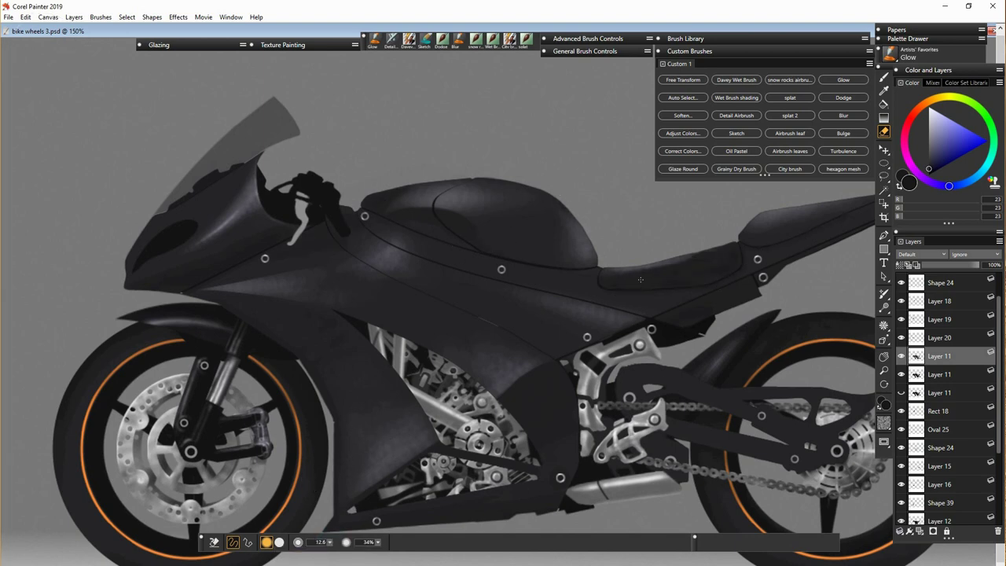
{"action": "left_click_drag", "start_coordinate": [817, 222], "coordinate": [737, 251]}
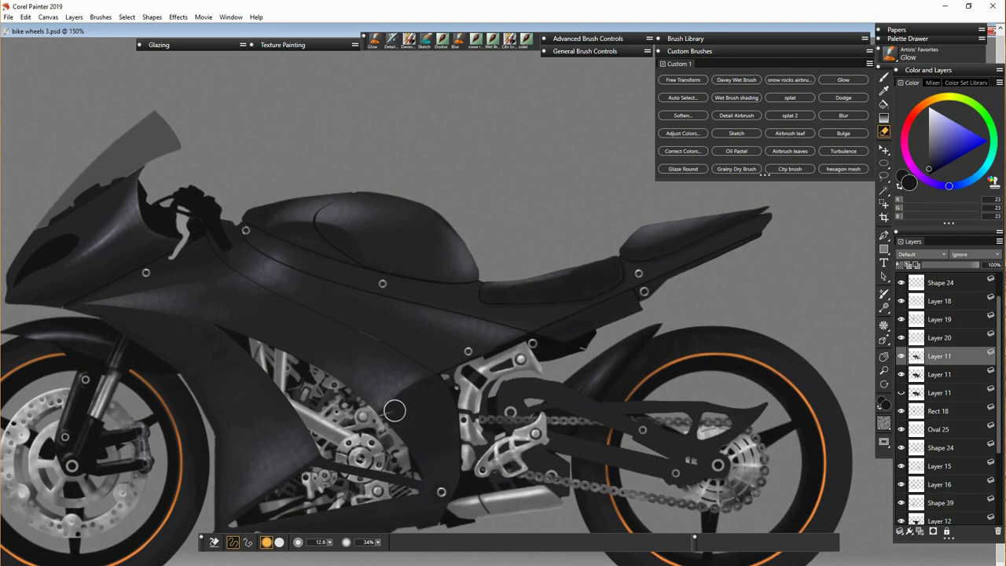
{"action": "left_click_drag", "start_coordinate": [591, 372], "coordinate": [765, 372]}
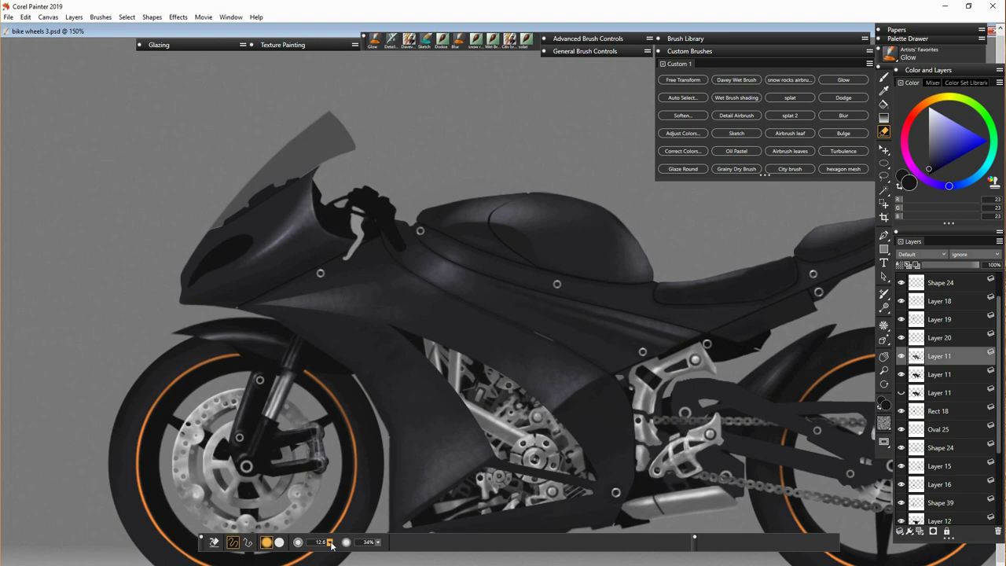
Step: Enlarge the eraser and soften the shading of the lower side fairing on the top Layer 11
{"action": "key", "text": "bracketright"}
{"action": "key", "text": "bracketright"}
{"action": "key", "text": "bracketright"}
{"action": "left_click_drag", "start_coordinate": [453, 390], "coordinate": [380, 353]}
Step: Highlight the swingarm and the panel edges below the seat with the Glow brush at sizes 62.8 and 8.2
{"action": "key", "text": "b"}
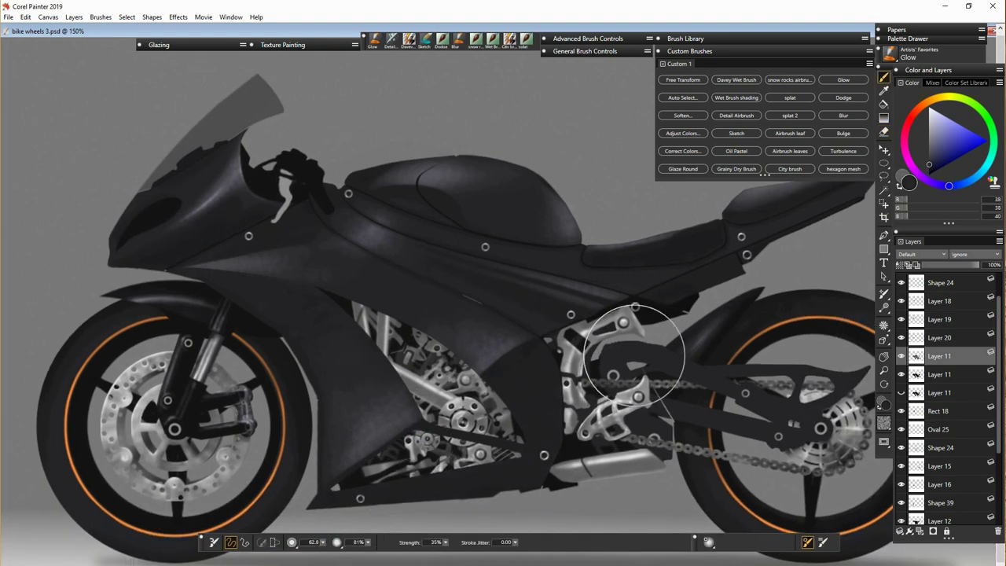
{"action": "mouse_move", "coordinate": [704, 424]}
{"action": "left_mouse_down"}
{"action": "mouse_move", "coordinate": [755, 424]}
{"action": "mouse_move", "coordinate": [711, 424]}
{"action": "left_mouse_up"}
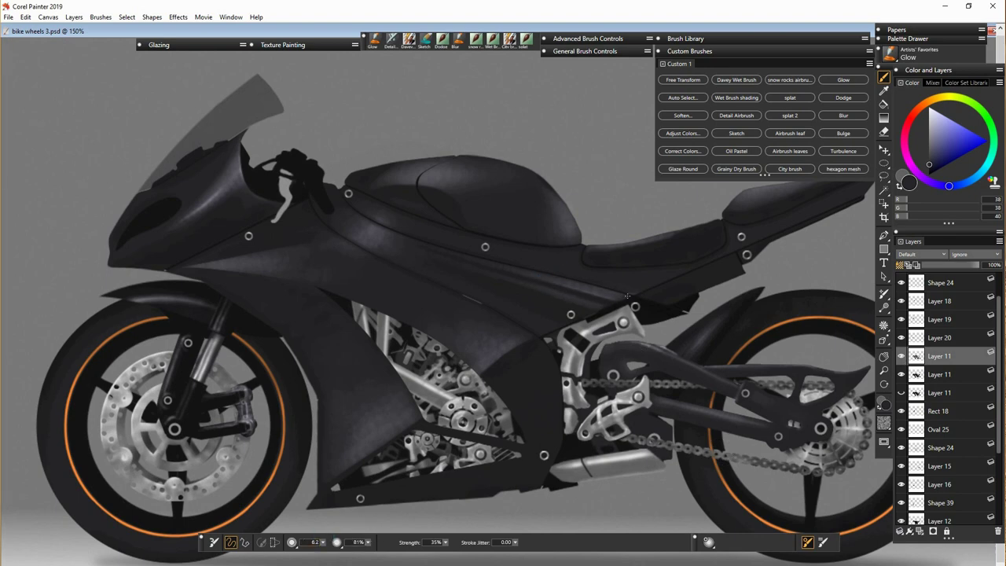
{"action": "mouse_move", "coordinate": [570, 250]}
{"action": "left_mouse_down"}
{"action": "mouse_move", "coordinate": [630, 246]}
{"action": "mouse_move", "coordinate": [572, 229]}
{"action": "left_mouse_up"}
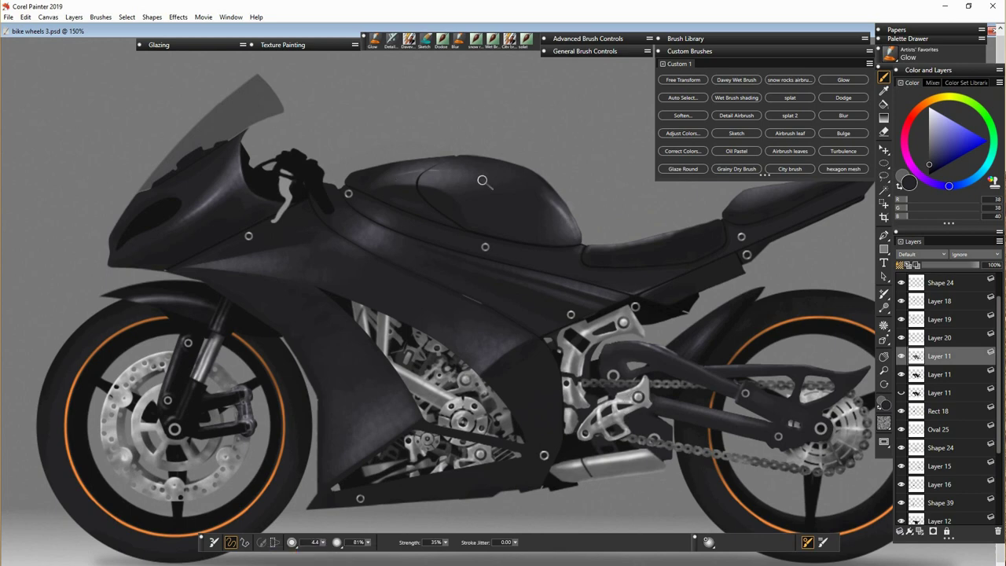
Step: Highlight the fuel tank and nose fairing with Glow at sizes 4.4 and 12.8, and merge the two visible Layer 11 layers
{"action": "left_click_drag", "start_coordinate": [516, 186], "coordinate": [424, 166]}
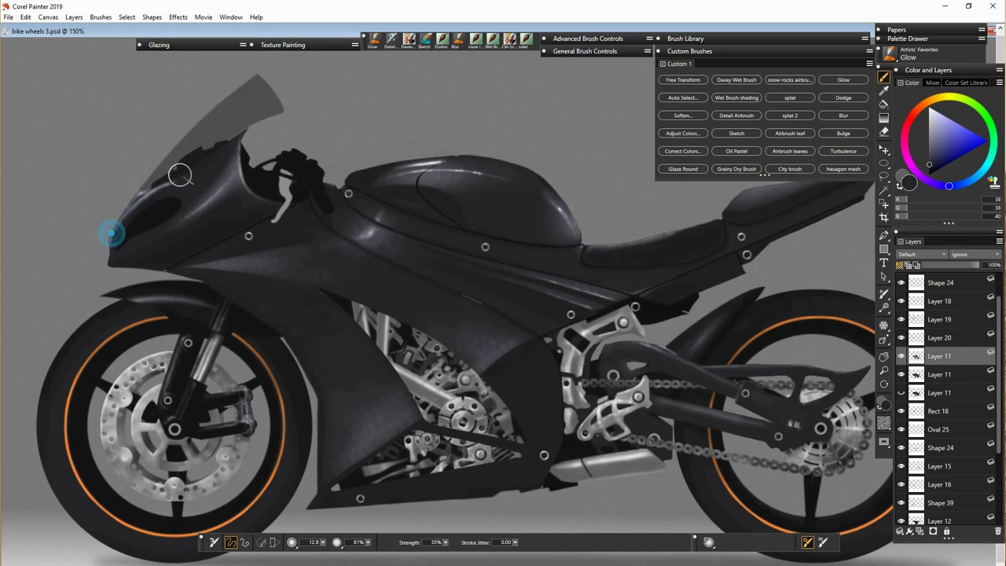
{"action": "left_click_drag", "start_coordinate": [140, 236], "coordinate": [190, 216]}
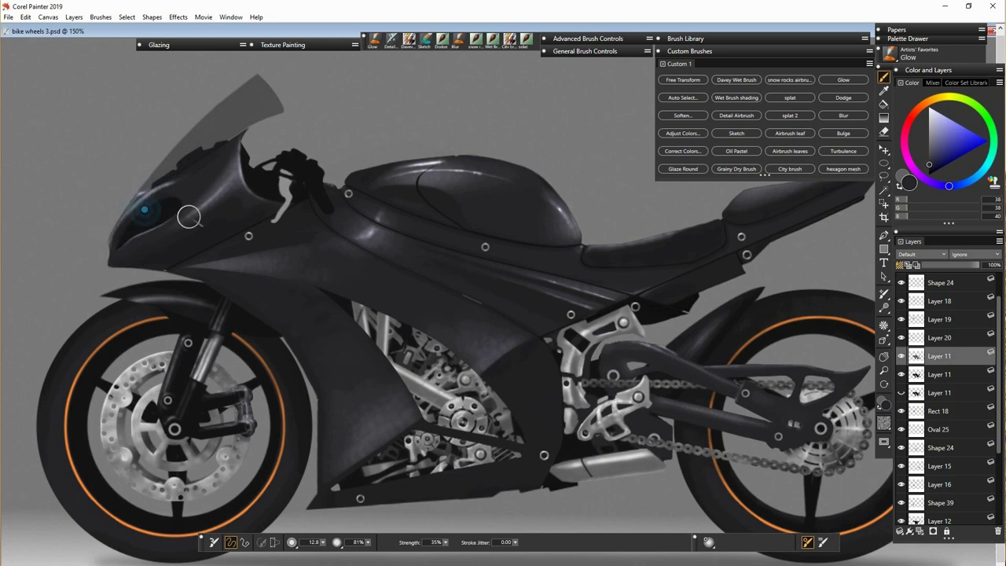
{"action": "left_click", "coordinate": [901, 357]}
{"action": "key", "text": "ctrl+e"}
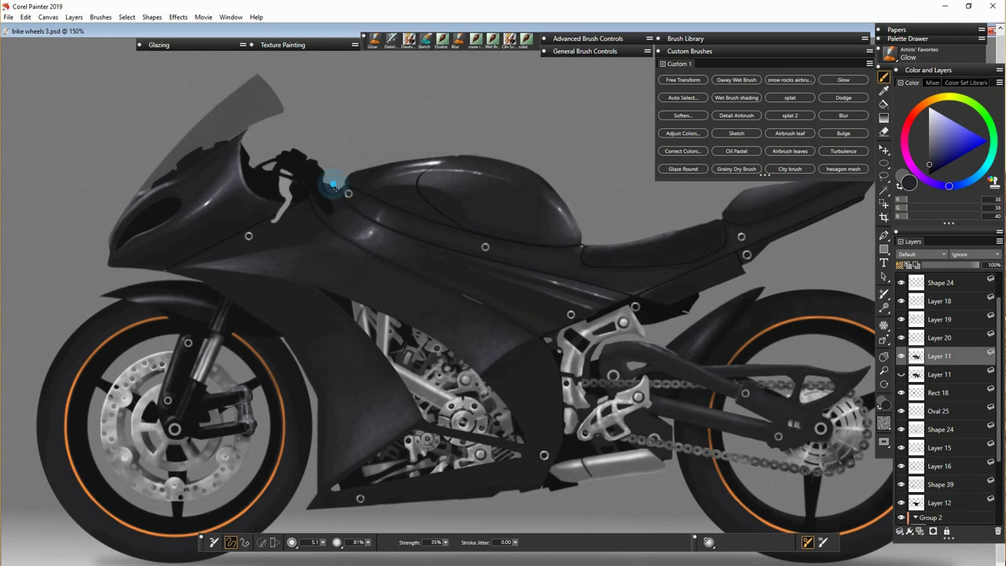
Step: Intensify the glossy highlights on the nose, tank and side fairing with the Glow brush at sizes 24.1 and 5.6
{"action": "key", "text": "bracketright"}
{"action": "key", "text": "bracketright"}
{"action": "key", "text": "bracketright"}
{"action": "key", "text": "bracketright"}
{"action": "key", "text": "bracketright"}
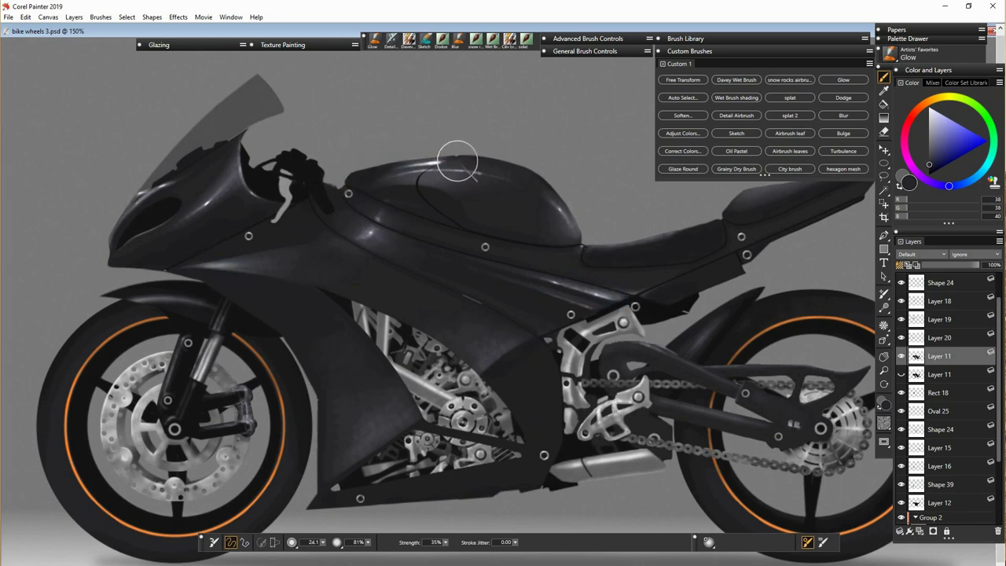
{"action": "key", "text": "bracketleft"}
{"action": "key", "text": "bracketleft"}
{"action": "key", "text": "bracketleft"}
{"action": "key", "text": "bracketleft"}
{"action": "key", "text": "bracketleft"}
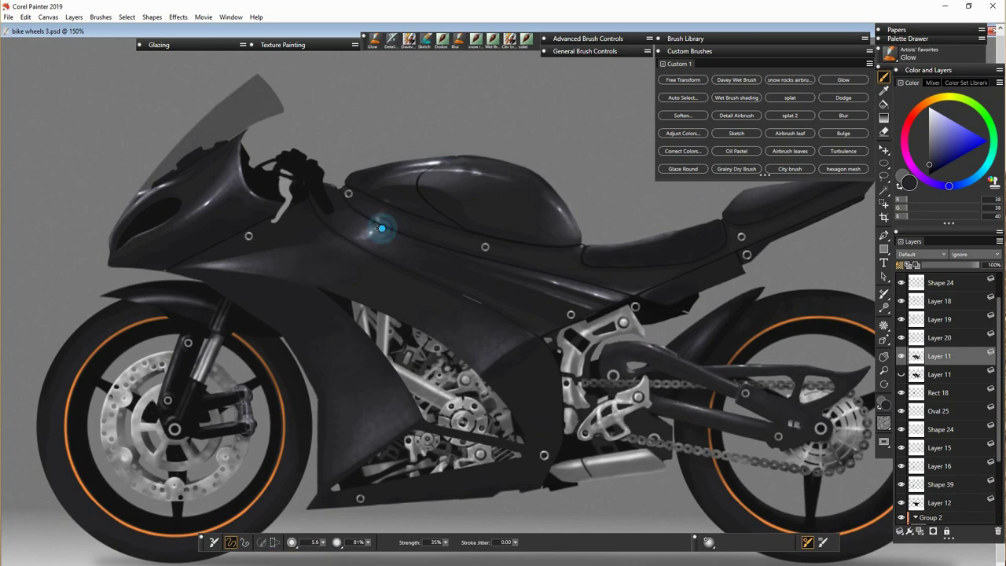
Step: Tint the Oval 25 engine discs gold with Color Correction, raising the red curve and lowering the blue curve
{"action": "scroll", "coordinate": [938, 354], "scroll_direction": "down", "scroll_amount": 2}
{"action": "left_click", "coordinate": [939, 354]}
{"action": "left_click", "coordinate": [178, 17]}
{"action": "left_click", "coordinate": [323, 56]}
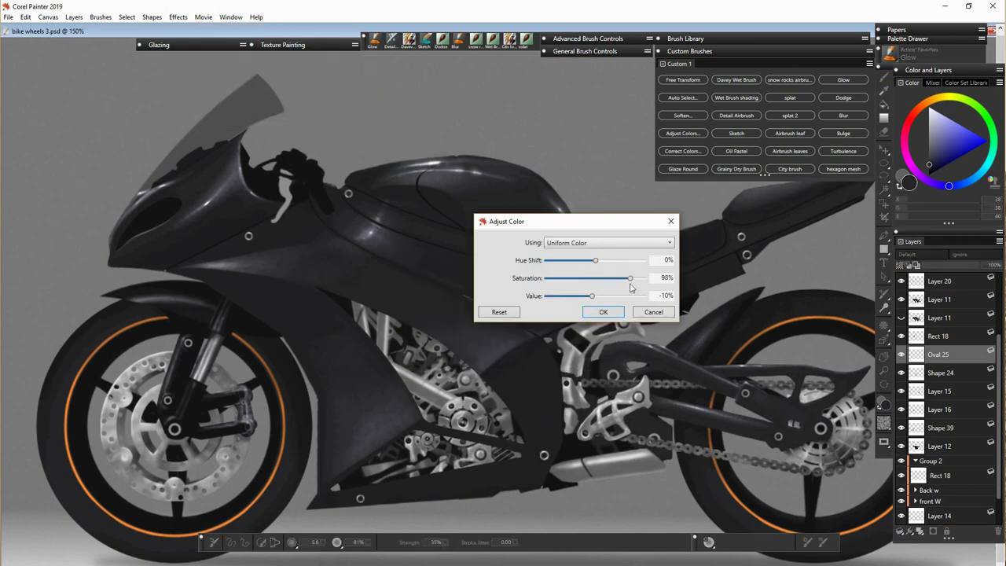
{"action": "left_click", "coordinate": [322, 91]}
{"action": "left_click_drag", "start_coordinate": [668, 281], "coordinate": [702, 247]}
{"action": "left_click", "coordinate": [770, 237]}
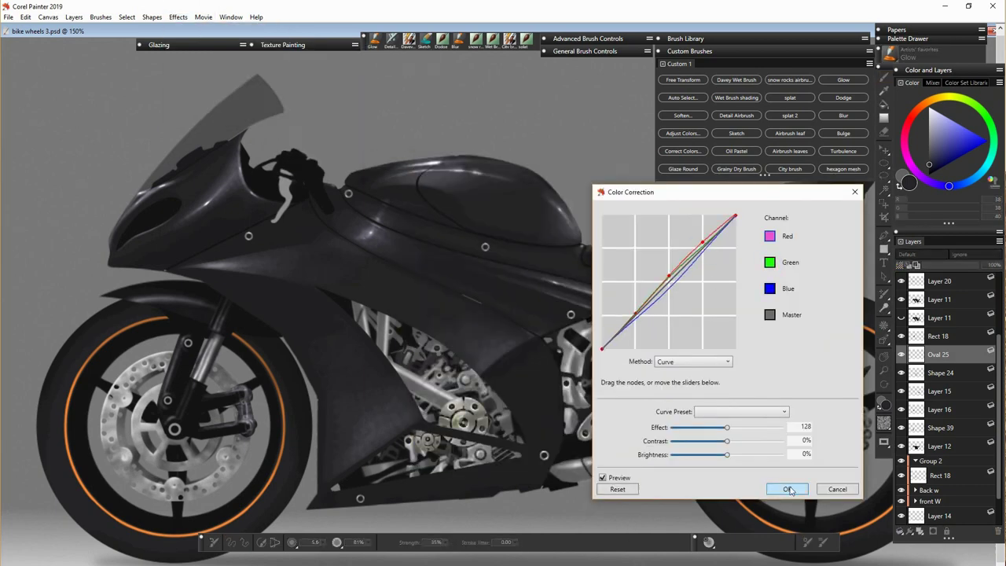
{"action": "left_click", "coordinate": [786, 488]}
Step: Adjust the colors of the engine parts on the Shape 24 layer below Oval 25
{"action": "left_click", "coordinate": [939, 372]}
{"action": "key", "text": "ctrl+shift+a"}
{"action": "left_click", "coordinate": [734, 381]}
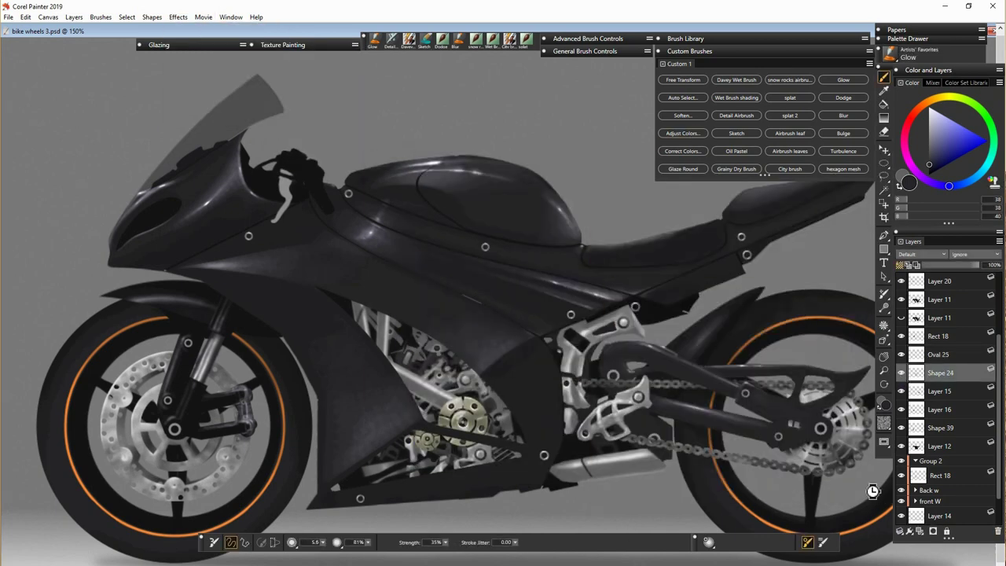
{"action": "key", "text": "ctrl+shift+a"}
{"action": "left_click", "coordinate": [550, 301]}
Step: Adjust the upper Shape 24 layer's colors and set its brightness to 3 and contrast to 13
{"action": "left_click", "coordinate": [937, 410]}
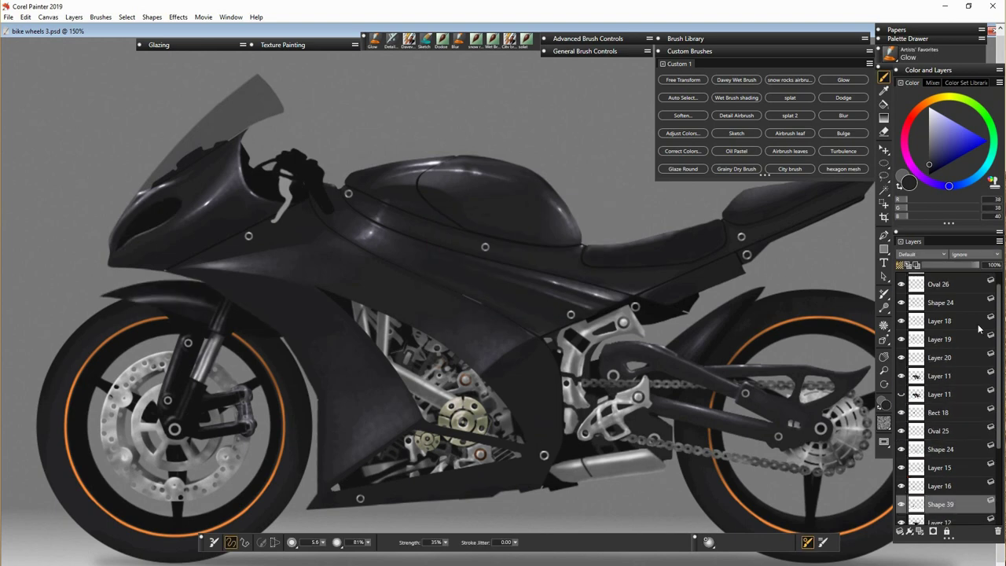
{"action": "key", "text": "ctrl+shift+a"}
{"action": "left_click", "coordinate": [495, 267]}
{"action": "key", "text": "ctrl+shift+b"}
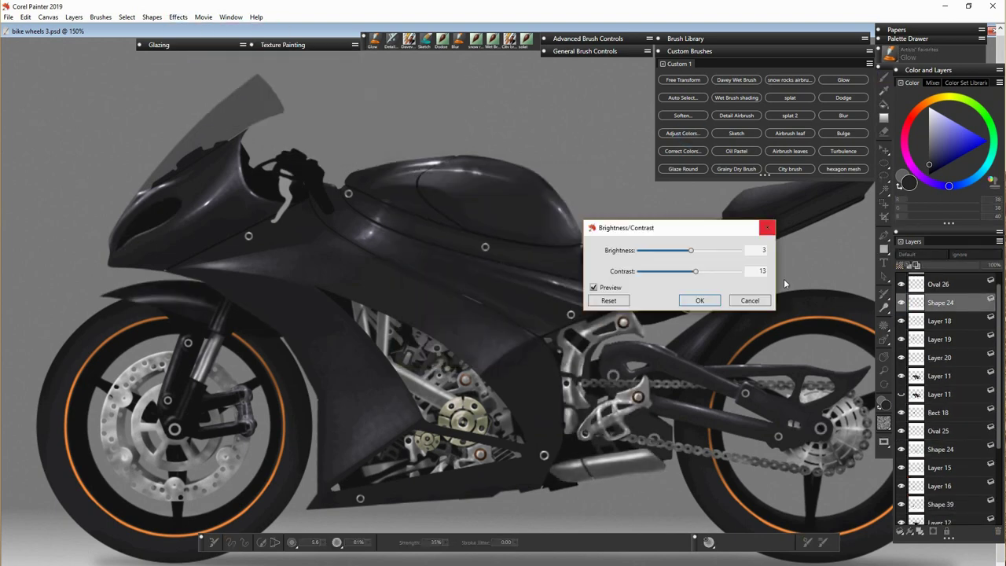
{"action": "left_click", "coordinate": [700, 298]}
Step: Darken the engine parts behind the side fairing on the lower Shape 24 layer and Layer 12 with the Detail Airbrush at size 27.5
{"action": "left_click", "coordinate": [939, 448]}
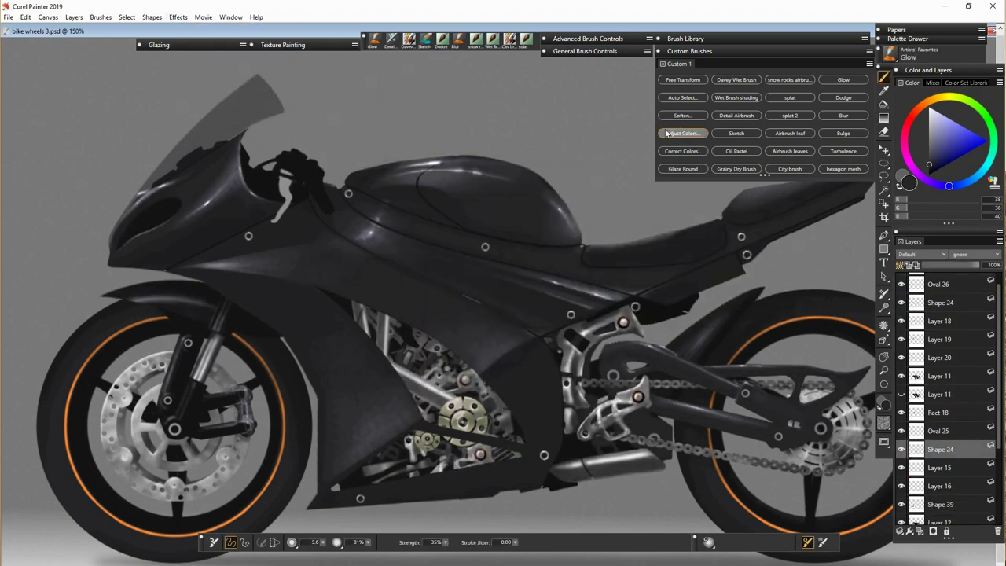
{"action": "left_click", "coordinate": [391, 38]}
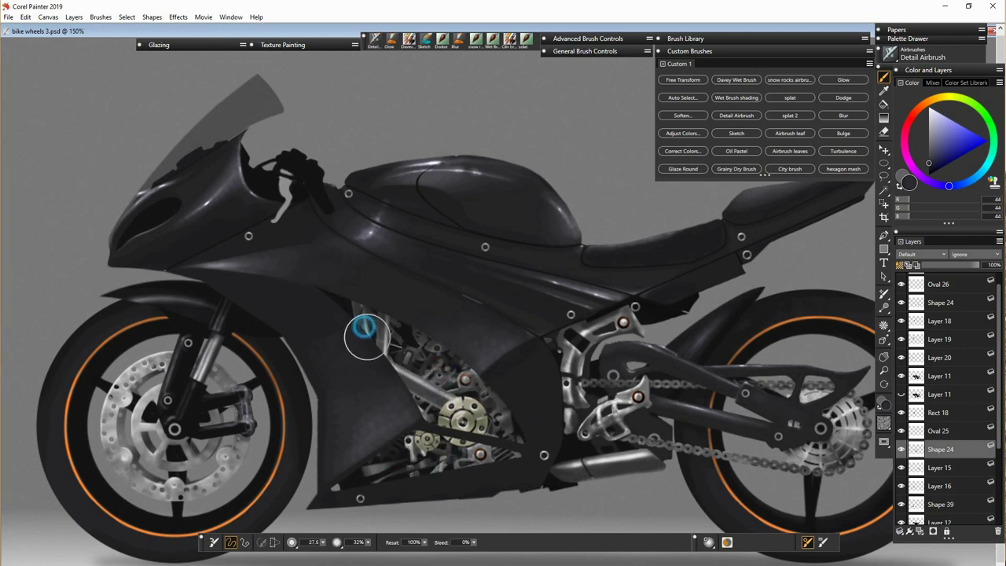
{"action": "scroll", "coordinate": [935, 439], "scroll_direction": "down", "scroll_amount": 2}
{"action": "left_click", "coordinate": [901, 480]}
{"action": "left_click", "coordinate": [901, 480]}
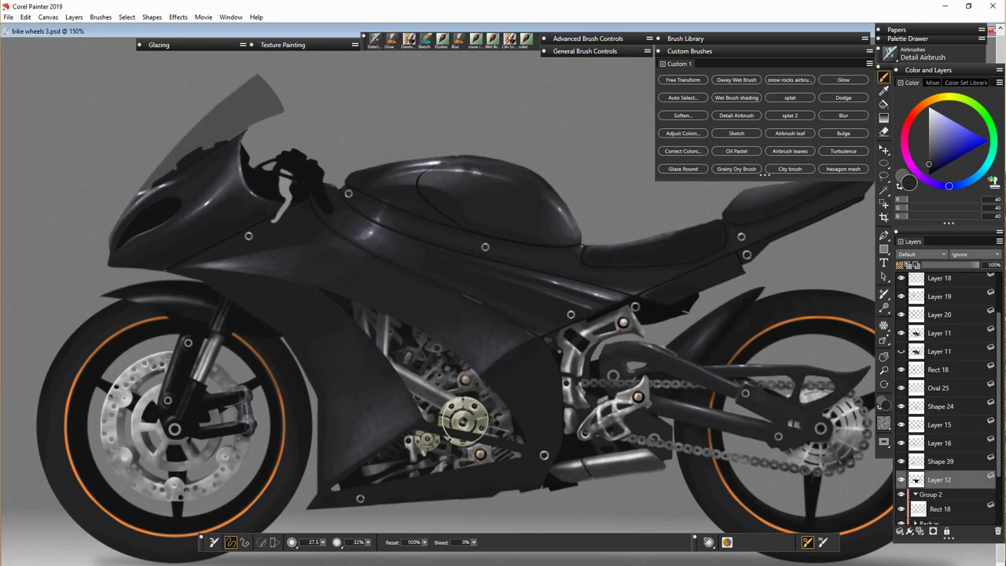
Step: Touch up the lower fairing edges with the Detail Airbrush at size 4.8 in a sampled gray
{"action": "key", "text": "["}
{"action": "key", "text": "["}
{"action": "key", "text": "["}
{"action": "key", "text": "["}
{"action": "key", "text": "["}
{"action": "key", "text": "["}
{"action": "left_click", "coordinate": [507, 494], "text": "alt"}
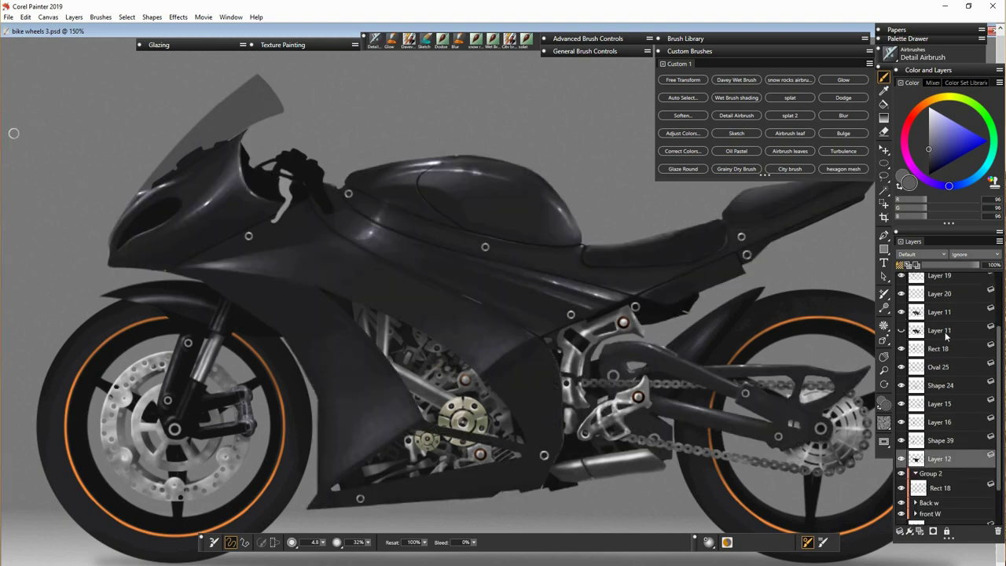
{"action": "left_click", "coordinate": [579, 451], "text": "ctrl"}
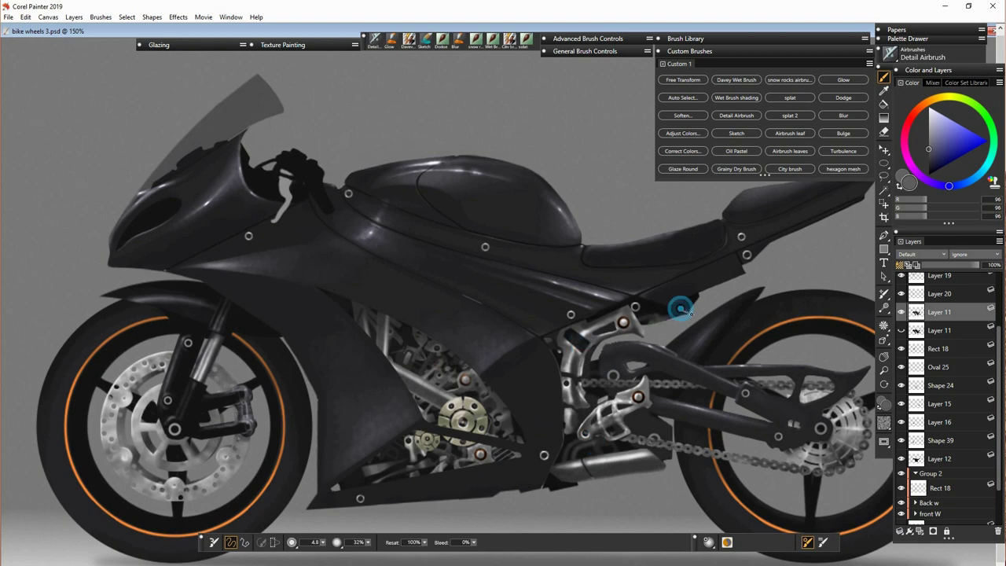
Step: Duplicate the front fender layer and place the copy in the engine opening behind the side fairing
{"action": "right_click", "coordinate": [927, 421]}
{"action": "left_click", "coordinate": [872, 442]}
{"action": "key", "text": "f"}
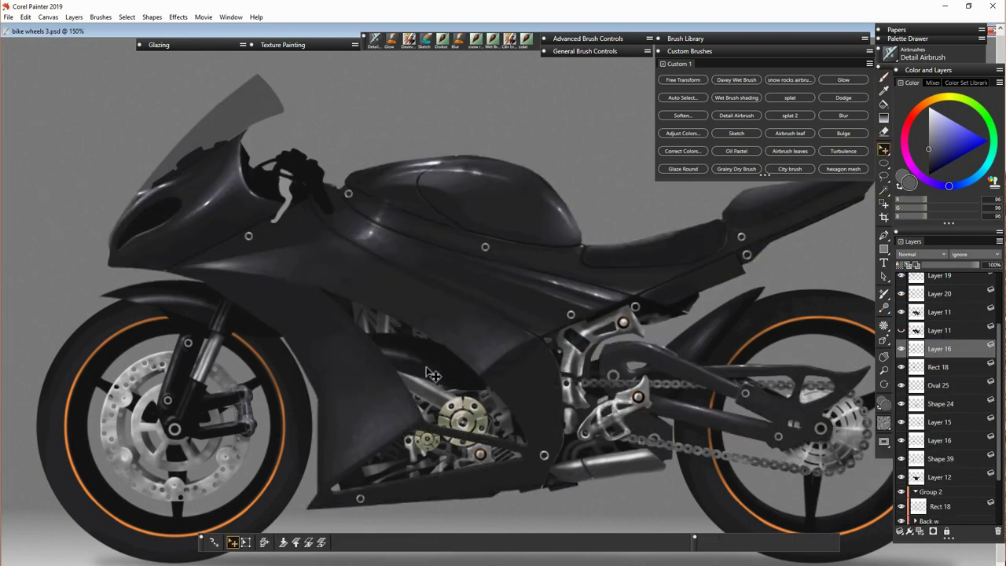
{"action": "key", "text": "ctrl+z"}
{"action": "key", "text": "b"}
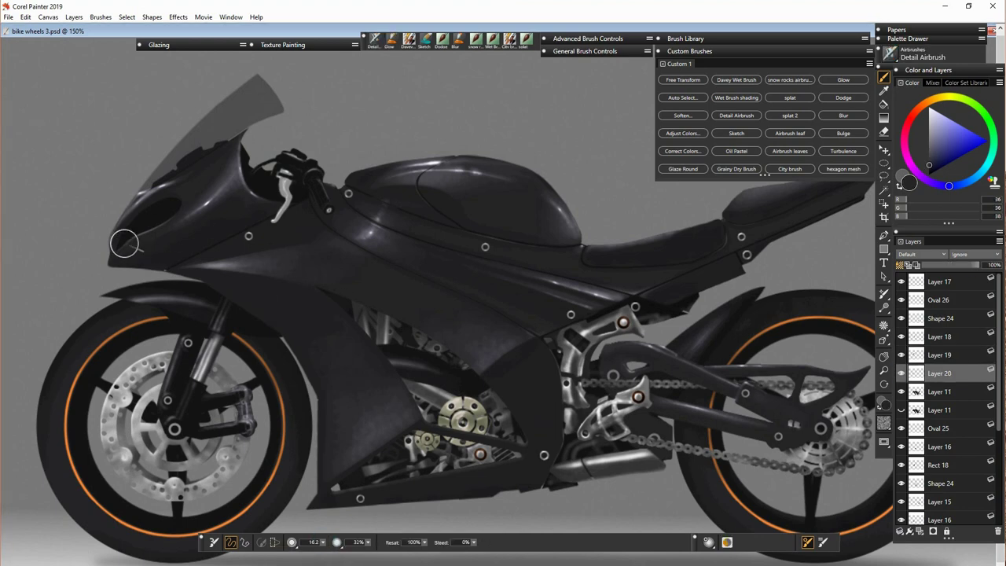
Step: Shade the headlight opening with a sampled near-black and merge Layers 19 and 20 into Layer 11
{"action": "left_click", "coordinate": [157, 216], "text": "alt"}
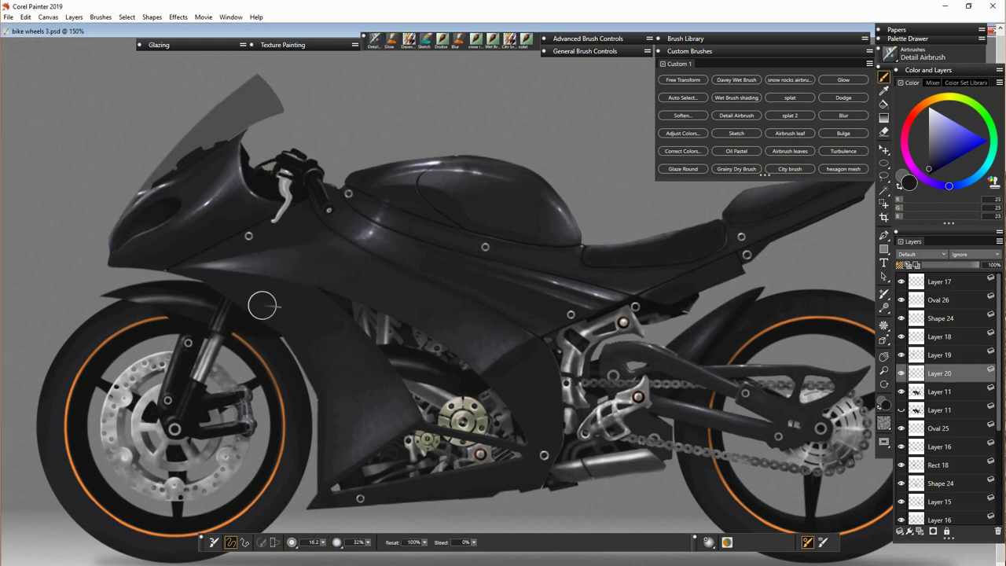
{"action": "key", "text": "Delete"}
{"action": "key", "text": "Delete"}
Step: Paint glossy highlights on the windshield with the Glow brush at sizes 20.4 and 12.4, and trim its upper edge with the eraser
{"action": "left_click", "coordinate": [391, 38]}
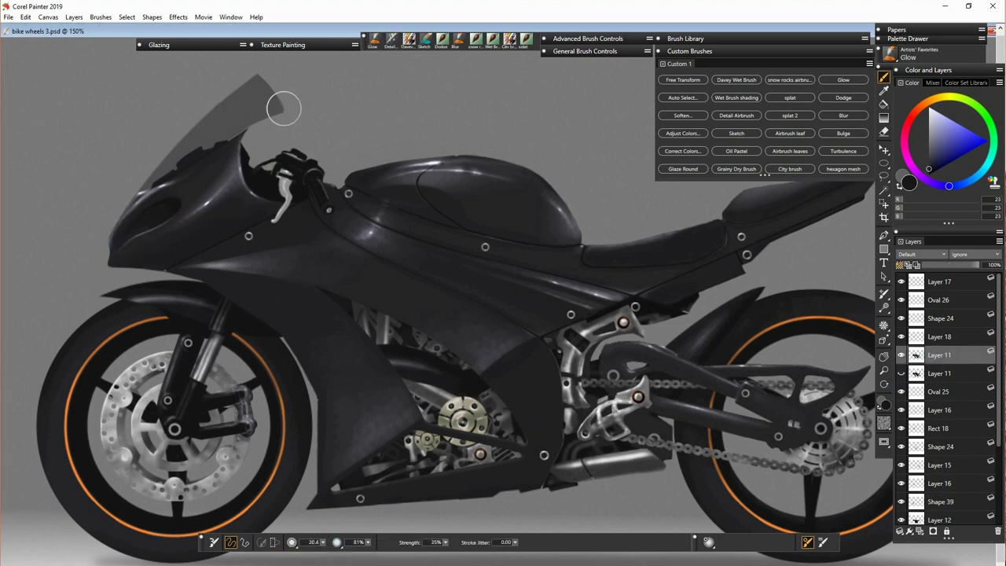
{"action": "mouse_move", "coordinate": [222, 124]}
{"action": "left_mouse_down"}
{"action": "mouse_move", "coordinate": [285, 79]}
{"action": "mouse_move", "coordinate": [224, 112]}
{"action": "left_mouse_up"}
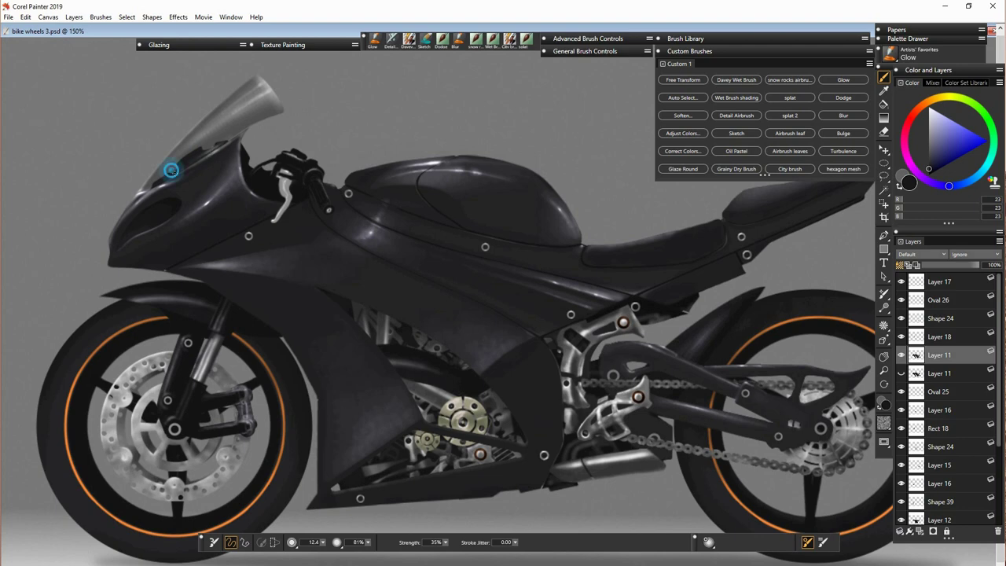
{"action": "key", "text": "n"}
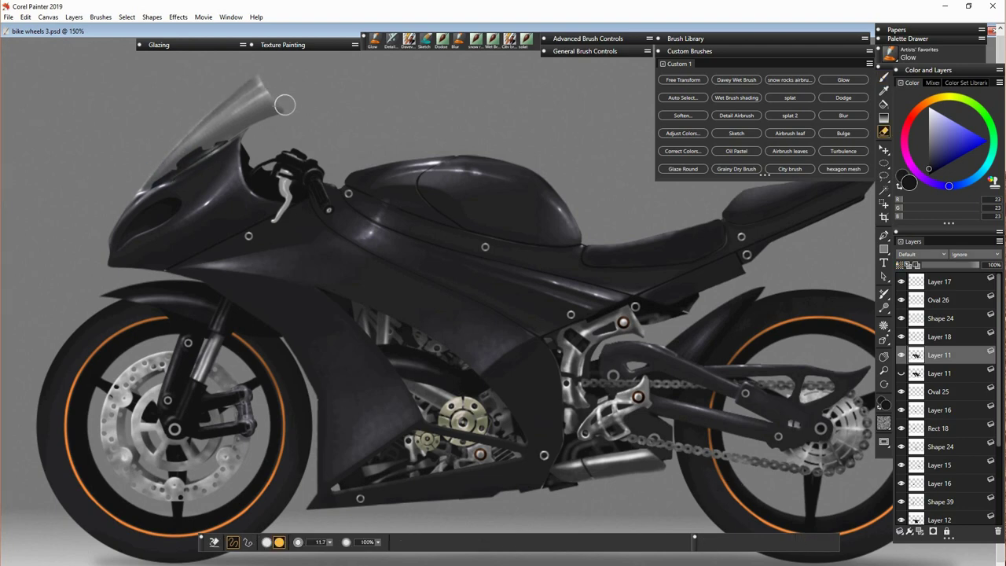
{"action": "key", "text": "b"}
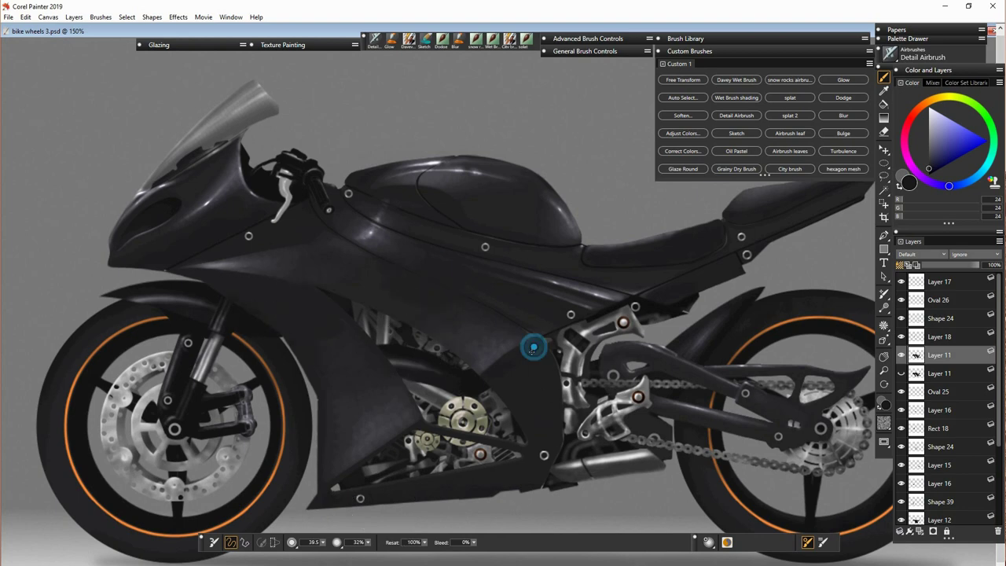
Step: Darken the rear fairing edge and the area above the exhaust with the Detail Airbrush at size 12.8
{"action": "key", "text": "bracketleft"}
{"action": "key", "text": "bracketleft"}
{"action": "key", "text": "bracketleft"}
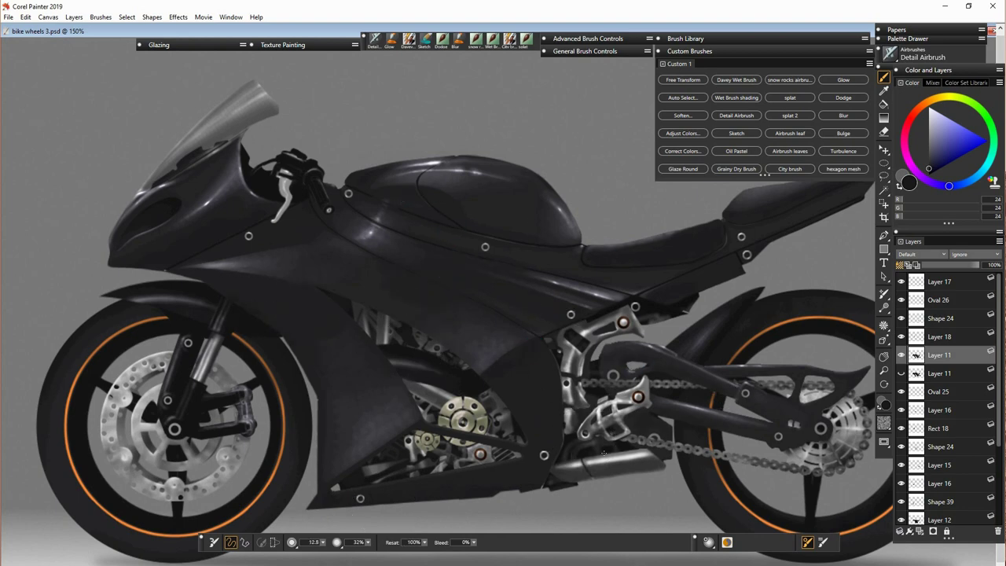
Step: Add highlights to the seat, tail and body panel edges on Layer 11 with the Glow brush at sizes 24.1 and 6.2
{"action": "key", "text": "ctrl+slash"}
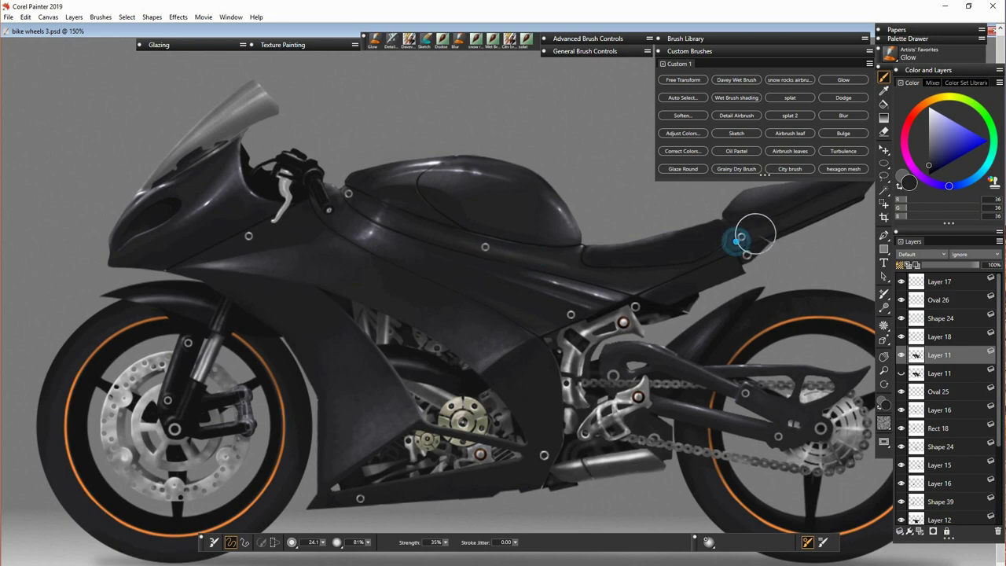
{"action": "key", "text": "bracketleft"}
{"action": "key", "text": "bracketleft"}
{"action": "key", "text": "bracketleft"}
{"action": "key", "text": "bracketleft"}
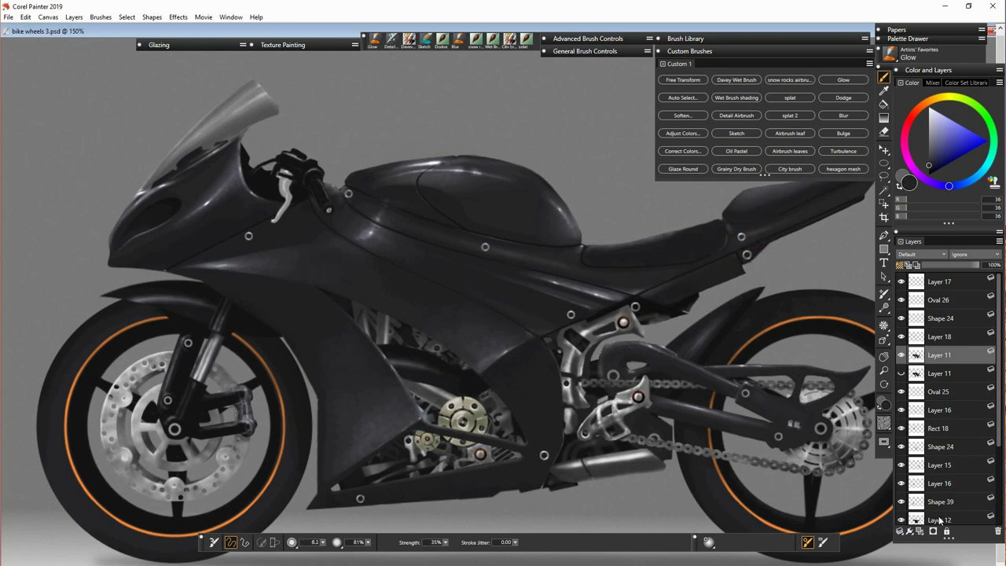
Step: Brighten the front fork and front fender highlights with the Glow brush at sizes 6.2 and 8.6
{"action": "left_click", "coordinate": [217, 323], "text": "ctrl"}
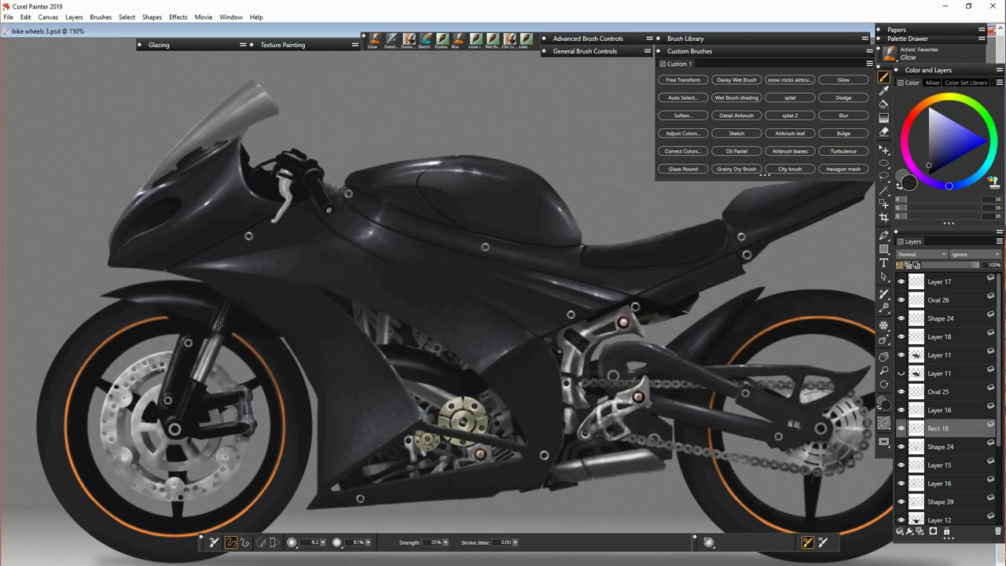
{"action": "left_click", "coordinate": [935, 464]}
{"action": "key", "text": "bracketright"}
{"action": "left_click", "coordinate": [156, 302], "text": "ctrl"}
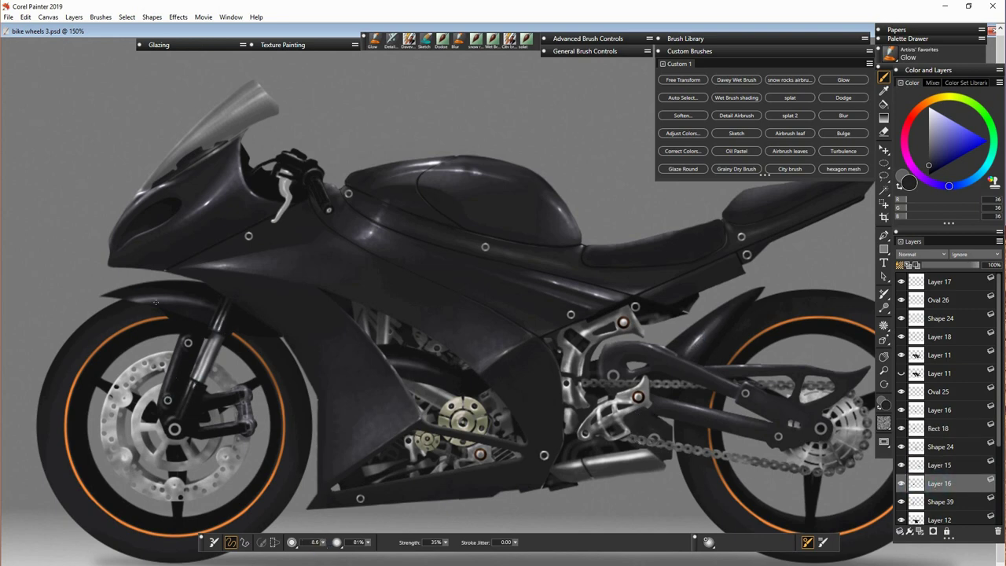
Step: Accent the front axle bracket on Shape 39 and the front wheel's Layer 1 with the Glow brush at size 5.4
{"action": "left_click", "coordinate": [947, 504]}
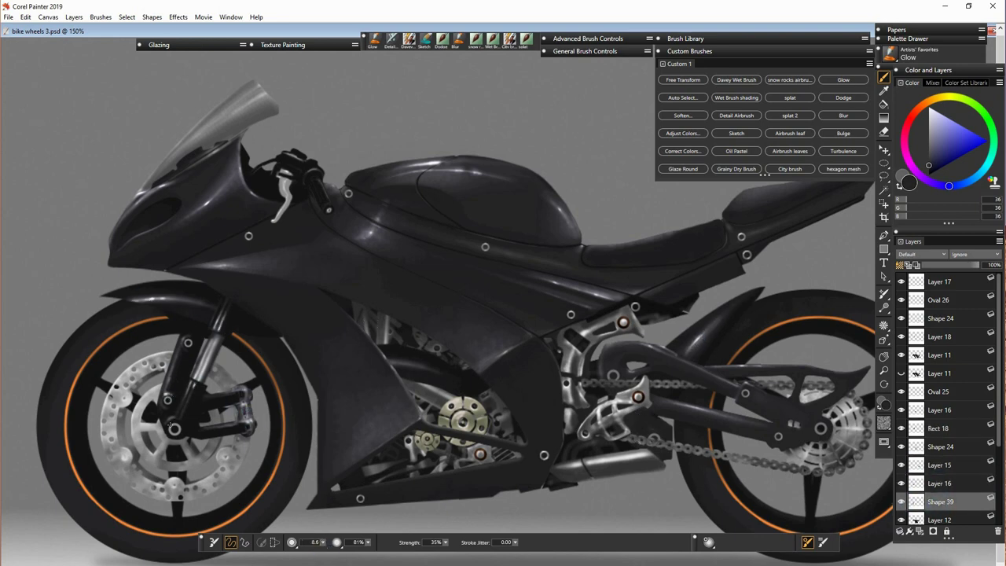
{"action": "key", "text": "bracketleft"}
{"action": "key", "text": "bracketleft"}
{"action": "key", "text": "bracketleft"}
{"action": "scroll", "coordinate": [942, 393], "scroll_direction": "down", "scroll_amount": 5}
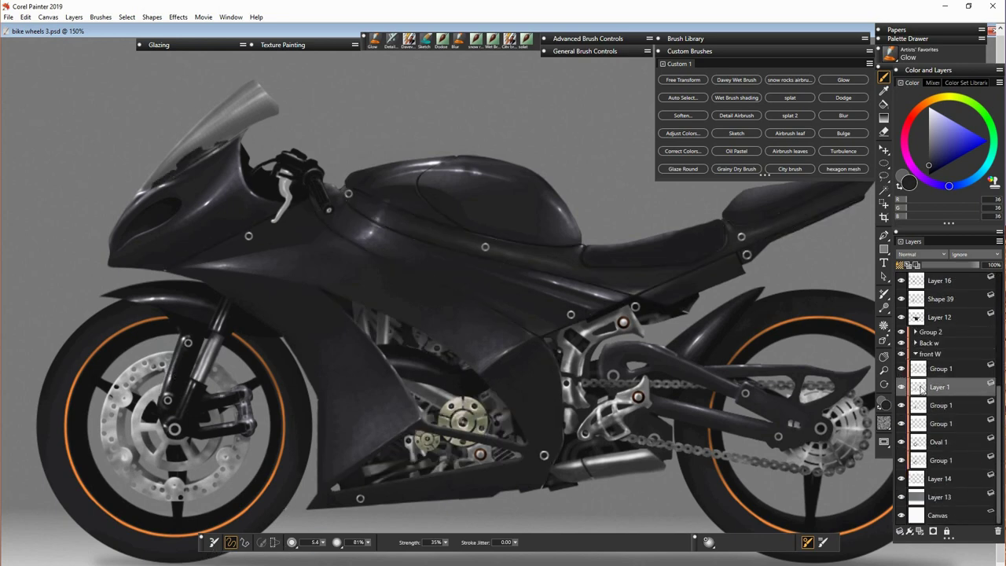
Step: Copy the lower part of the front tire from Oval 1 to a new layer and flip it below the wheel as a reflection
{"action": "left_click", "coordinate": [915, 442]}
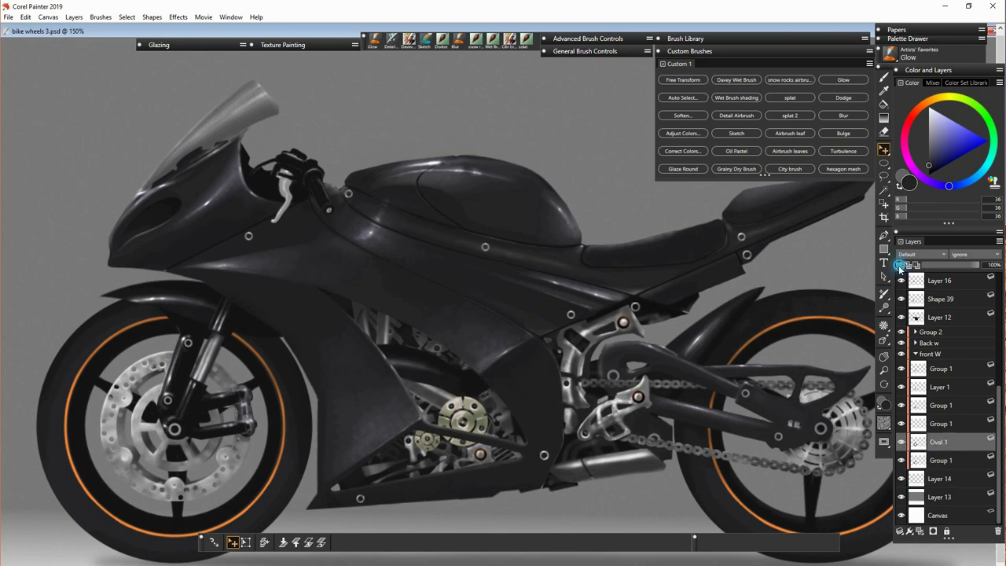
{"action": "left_click", "coordinate": [420, 403], "text": "alt"}
{"action": "left_click_drag", "start_coordinate": [420, 403], "coordinate": [560, 369]}
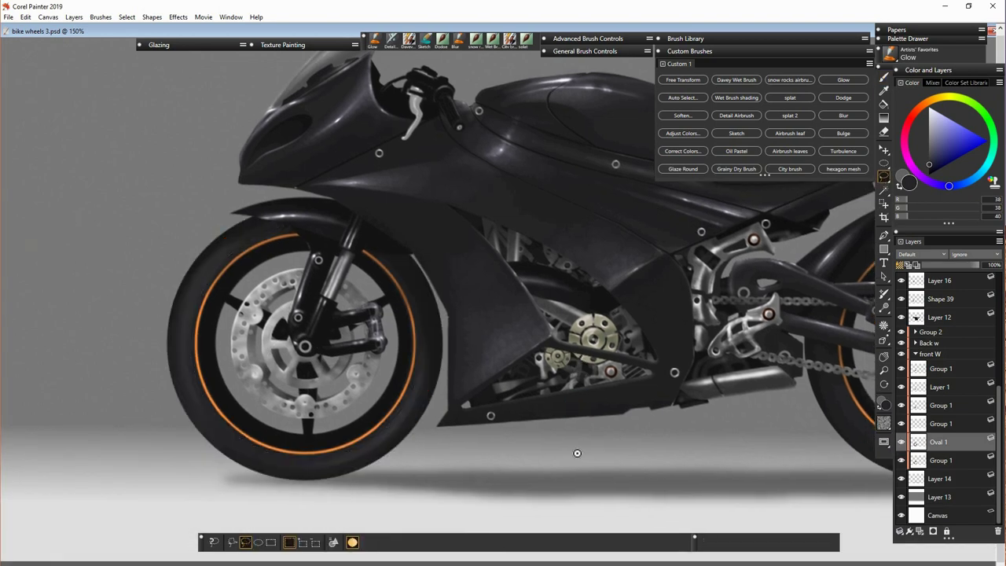
{"action": "right_click", "coordinate": [213, 465]}
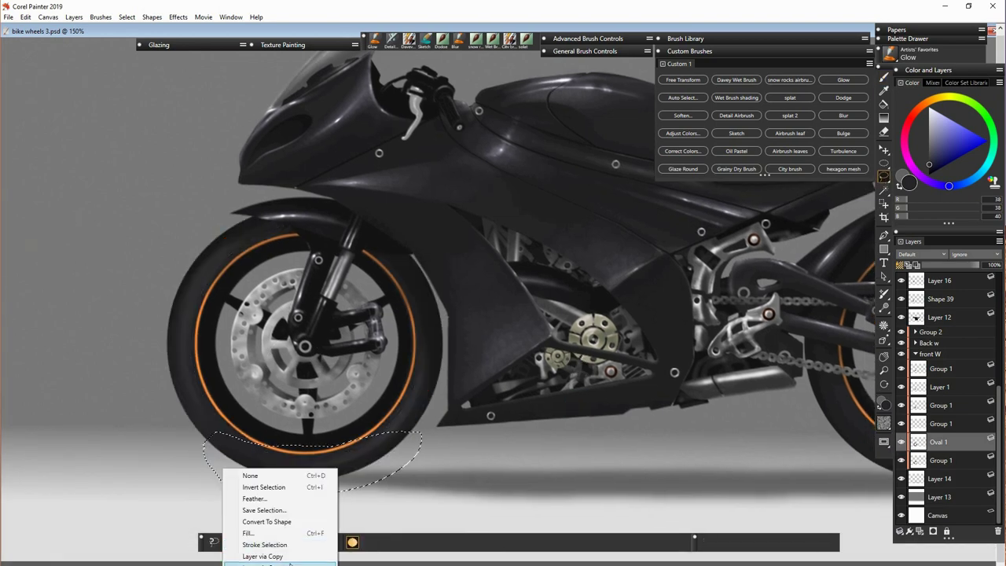
{"action": "left_click", "coordinate": [260, 550]}
{"action": "key", "text": "ctrl+t"}
{"action": "left_click_drag", "start_coordinate": [314, 476], "coordinate": [314, 483]}
Step: Lower the tire reflection's opacity to 53% and soften its lower edge with the eraser at size 28
{"action": "left_click_drag", "start_coordinate": [979, 265], "coordinate": [947, 265]}
{"action": "key", "text": "n"}
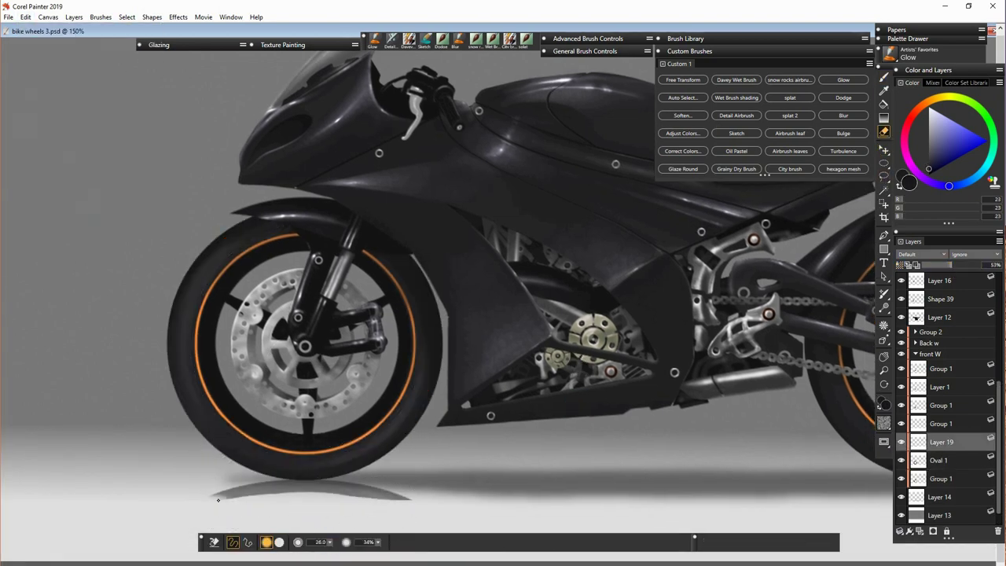
{"action": "left_click_drag", "start_coordinate": [212, 497], "coordinate": [431, 505]}
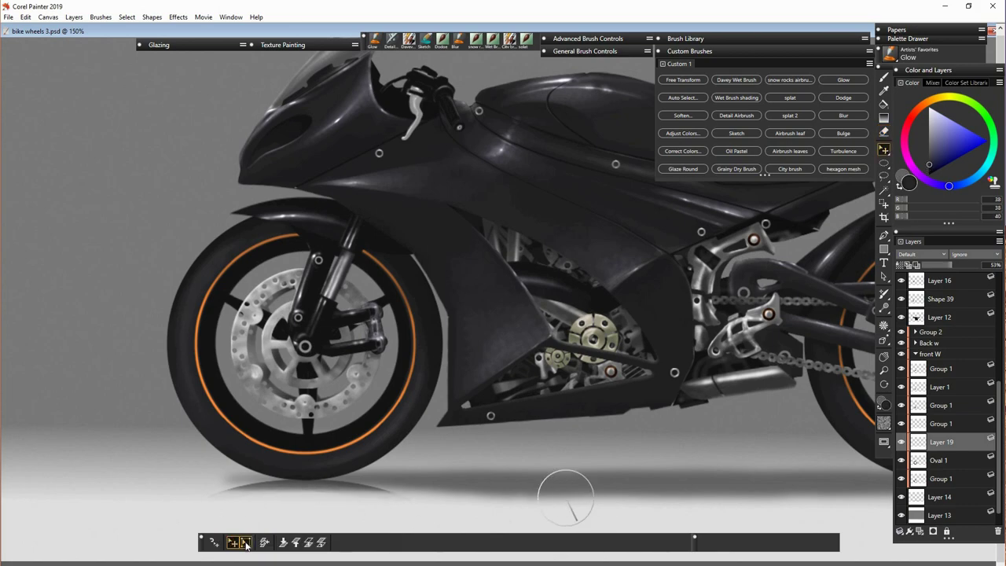
Step: Duplicate the tire reflection layer, transform the copy and set its opacity to 33%
{"action": "key", "text": "ctrl+t"}
{"action": "key", "text": "ctrl+0"}
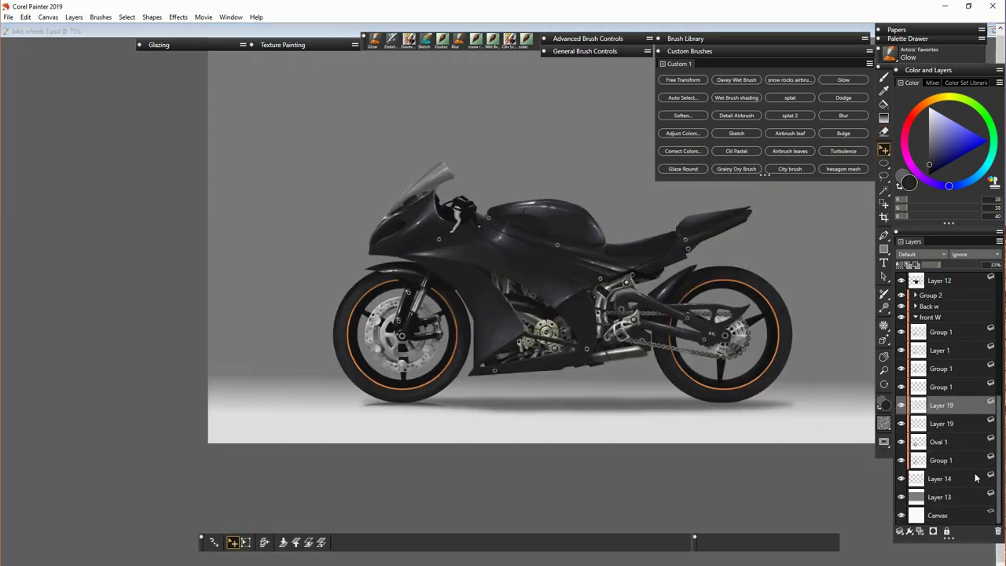
Step: Brighten the rear tire on the Back w group's Oval 1 layer with the Glow brush at sizes 78.7 and 25.7
{"action": "scroll", "coordinate": [741, 411], "scroll_direction": "up", "scroll_amount": 3}
{"action": "left_click", "coordinate": [749, 56]}
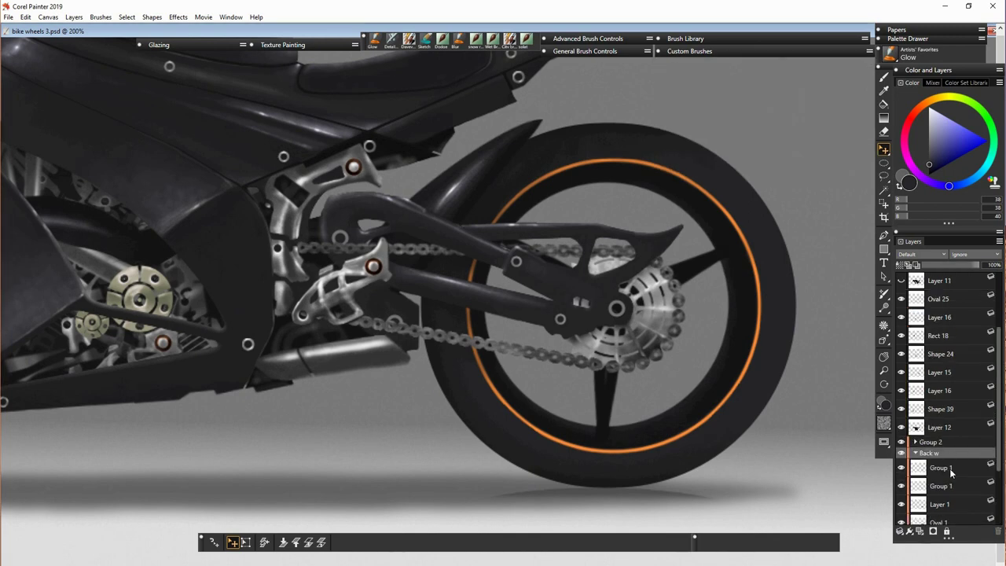
{"action": "key", "text": "Return"}
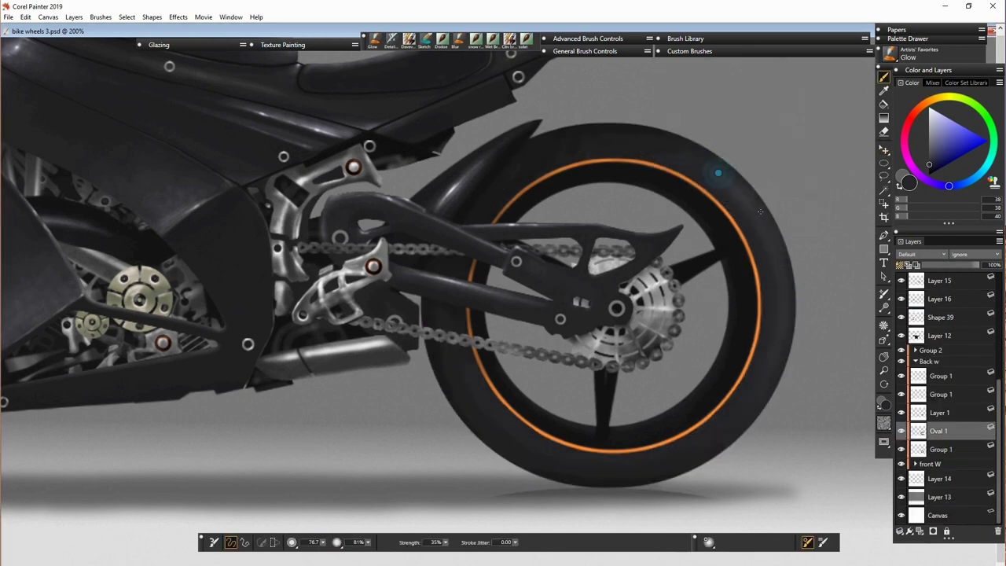
{"action": "mouse_move", "coordinate": [547, 435]}
{"action": "left_mouse_down"}
{"action": "mouse_move", "coordinate": [626, 440]}
{"action": "mouse_move", "coordinate": [533, 432]}
{"action": "left_mouse_up"}
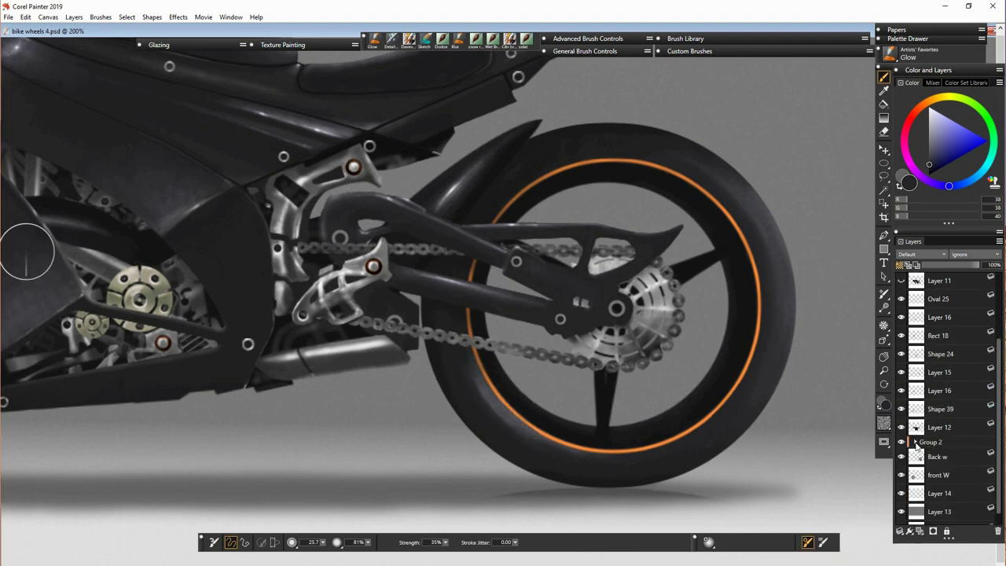
Step: Merge the wheel groups and all motorcycle part layers into the single Group 2 layer
{"action": "left_click", "coordinate": [915, 442]}
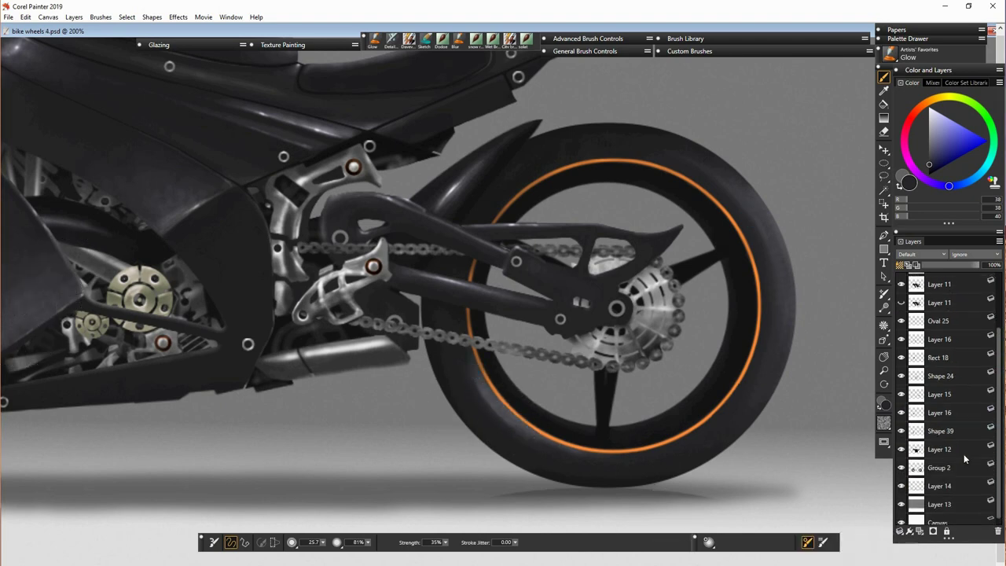
{"action": "key", "text": "ctrl+minus"}
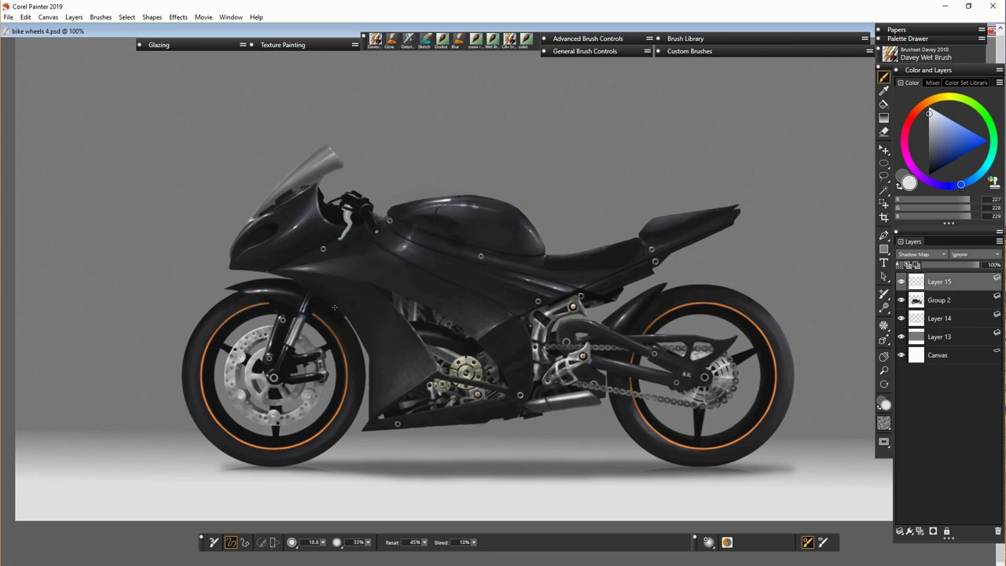
Step: On a new layer, detail the headlight and paint a dark red tail light with the Detail Airbrush, erasing the excess
{"action": "key", "text": "ctrl+shift+n"}
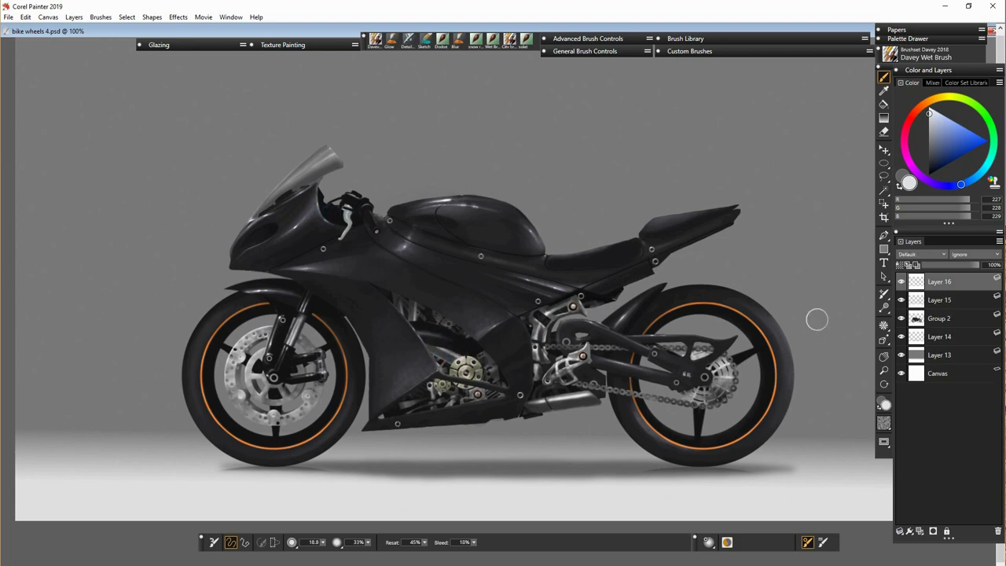
{"action": "left_click", "coordinate": [815, 319], "text": "alt"}
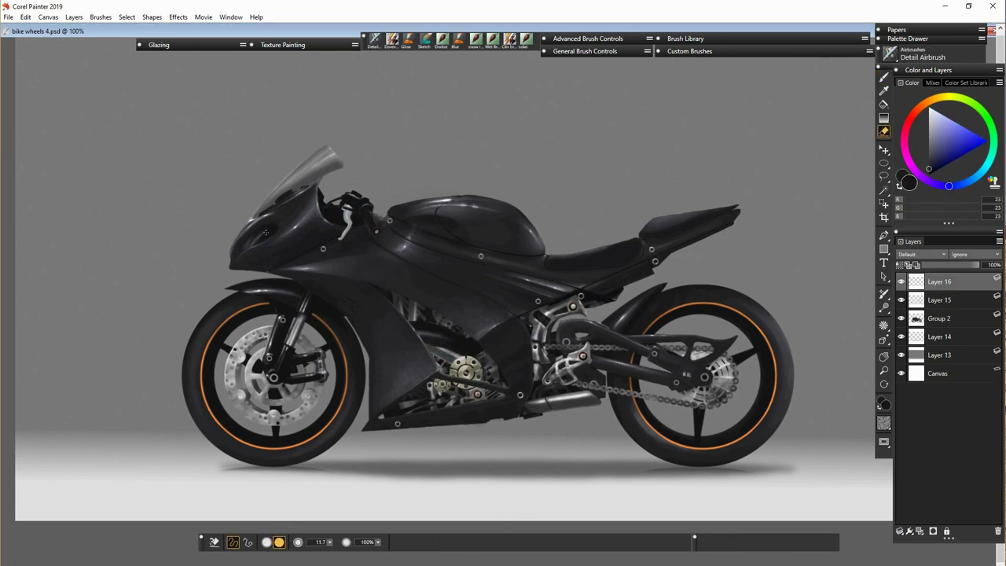
{"action": "key", "text": "b"}
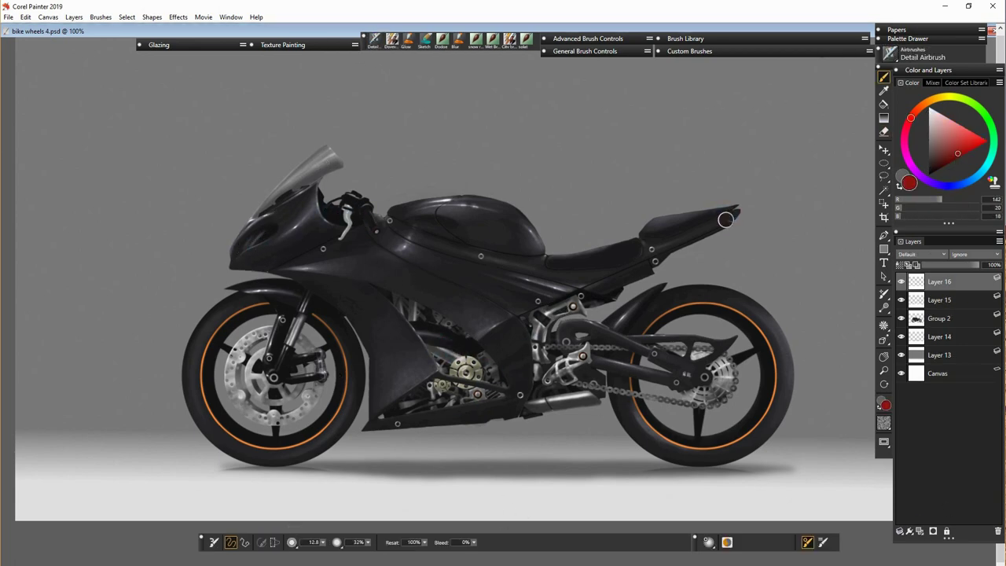
{"action": "key", "text": "n"}
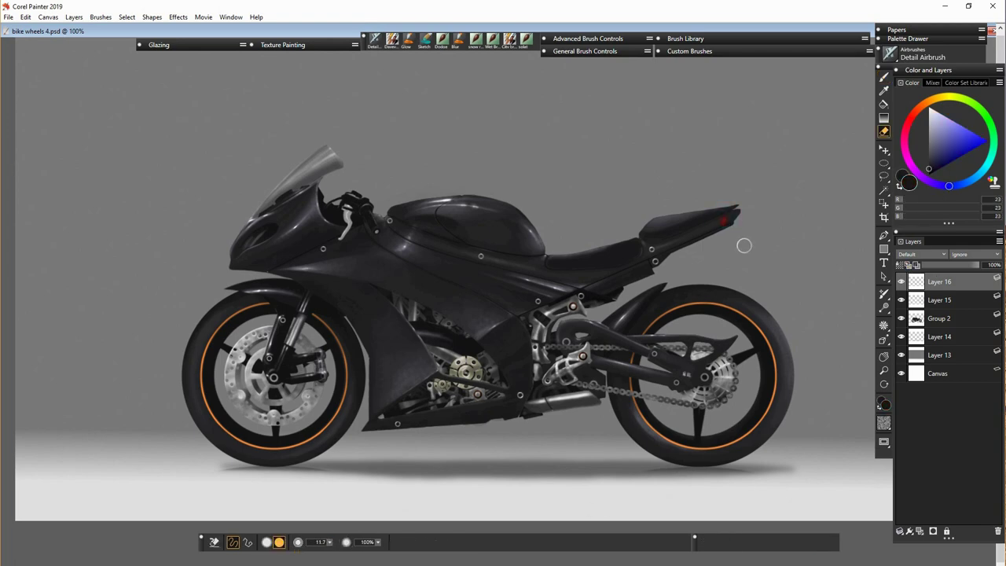
Step: Strengthen the windshield highlight on the Group 2 layer with the Glow brush
{"action": "left_click", "coordinate": [939, 318]}
{"action": "left_click", "coordinate": [408, 39]}
{"action": "mouse_move", "coordinate": [323, 153]}
{"action": "left_mouse_down"}
{"action": "mouse_move", "coordinate": [306, 172]}
{"action": "mouse_move", "coordinate": [331, 157]}
{"action": "left_mouse_up"}
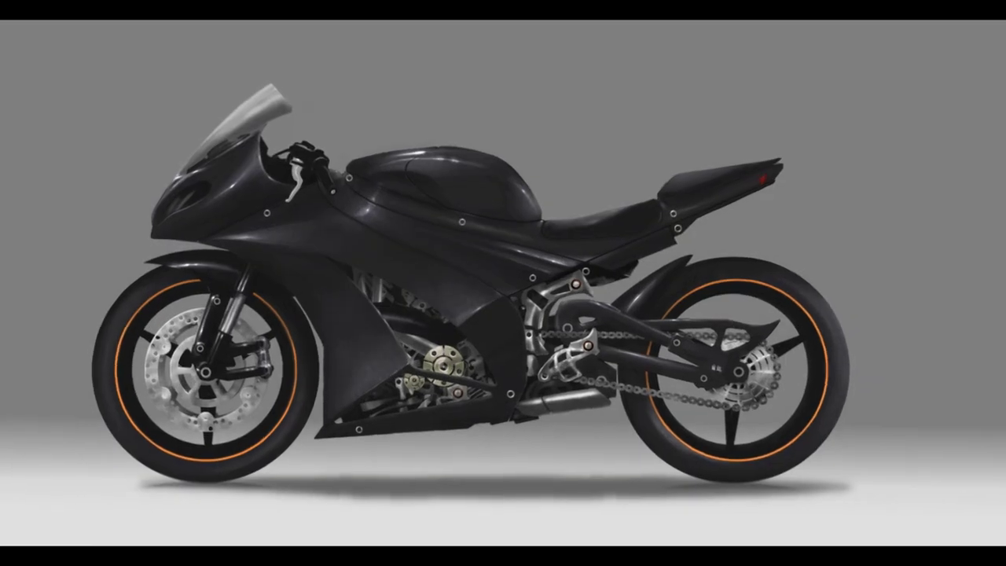